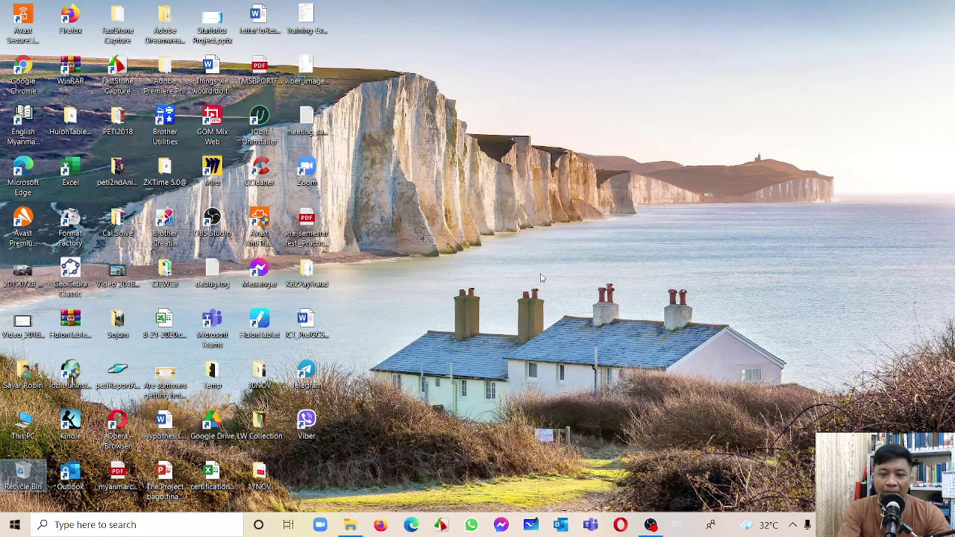
Step: Create a new folder named Lesson 3 inside the Web Authoring folder in File Explorer
left_click(349, 526)
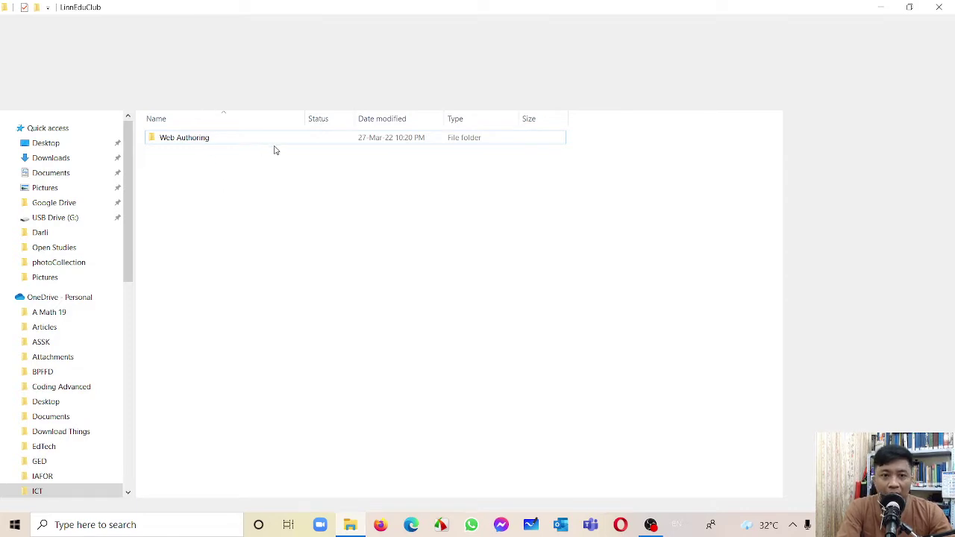
double_click(248, 139)
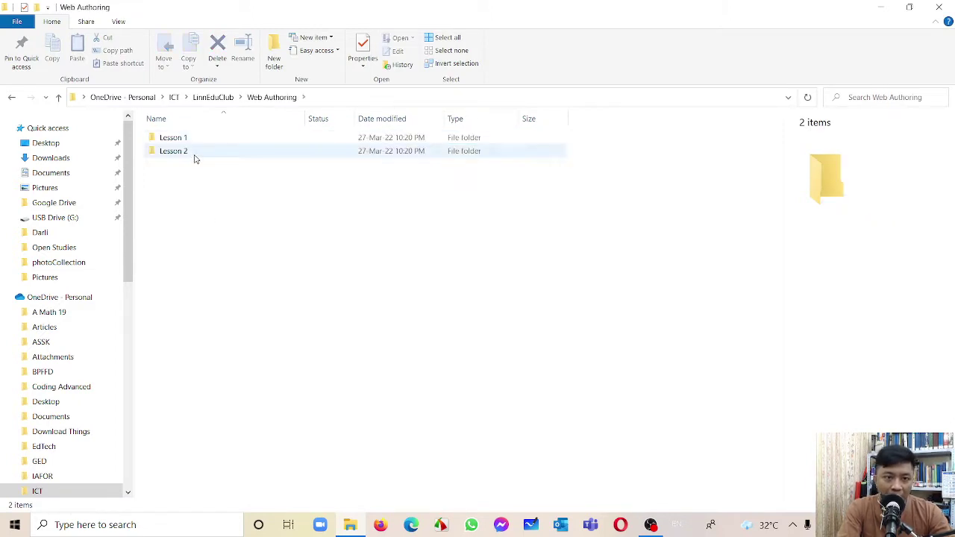
left_click(275, 60)
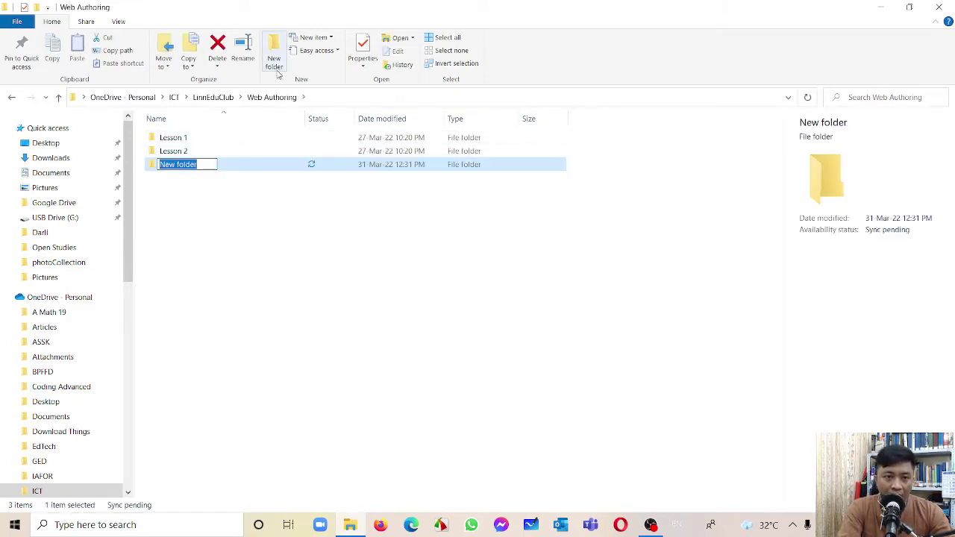
type("Lesson 3")
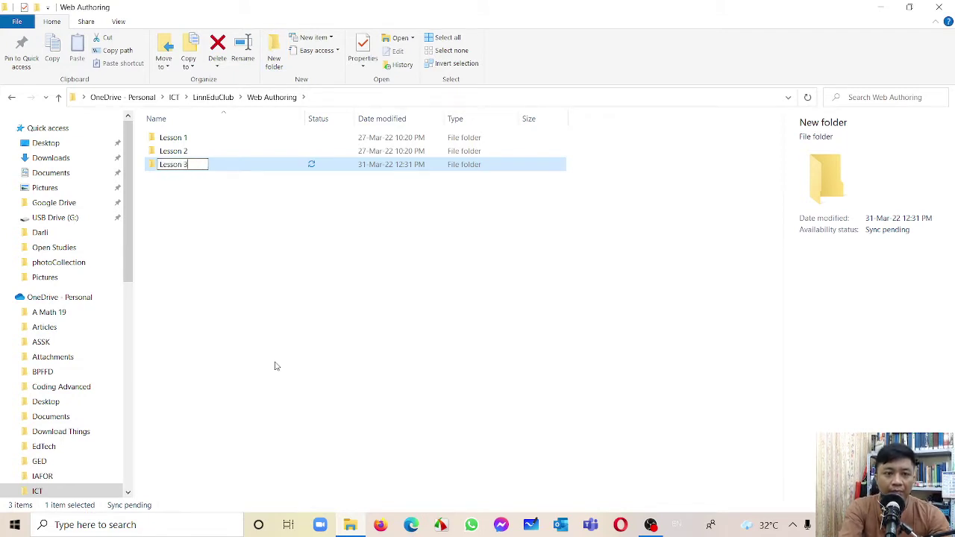
key("Return")
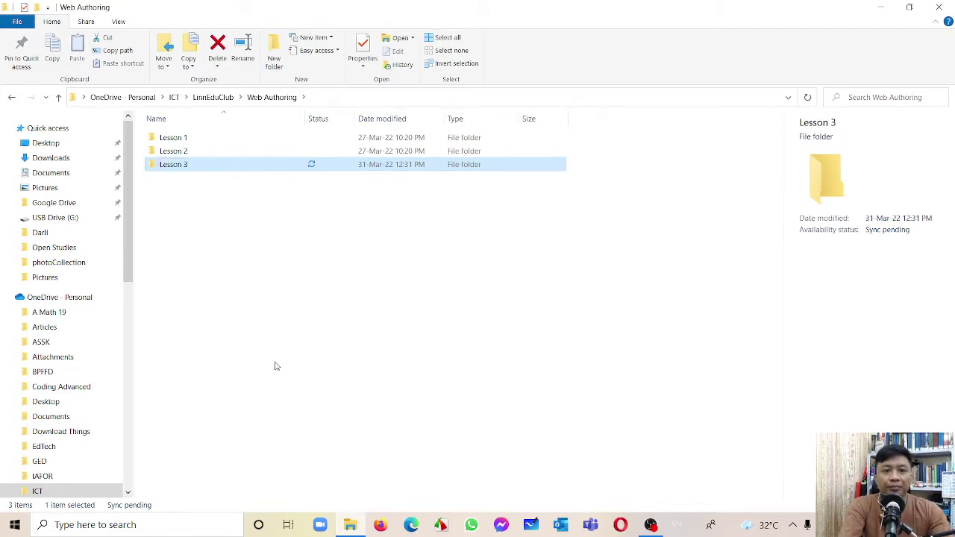
Step: Open the Lesson 3 folder, restore its window to a smaller size and move it aside on the desktop
double_click(183, 165)
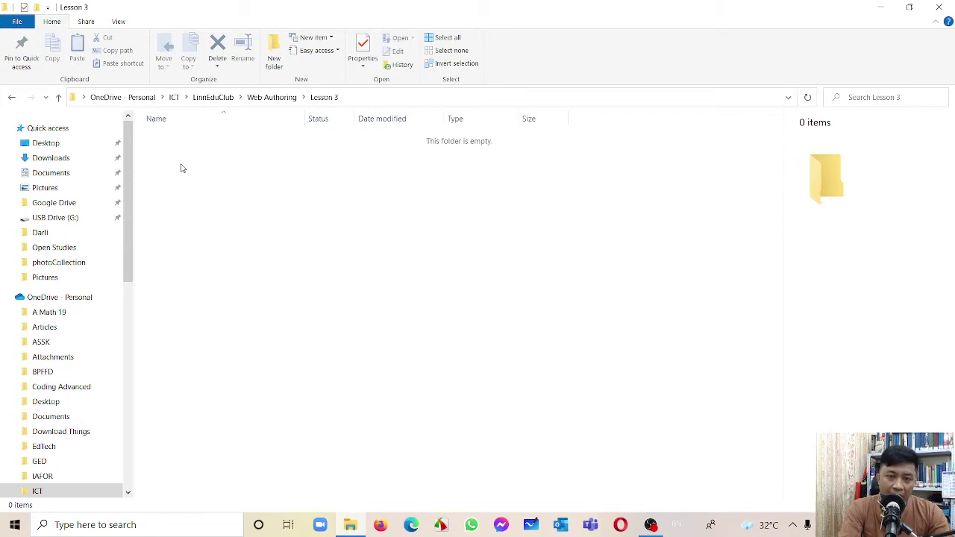
left_click(909, 7)
left_click_drag(753, 77, 375, 102)
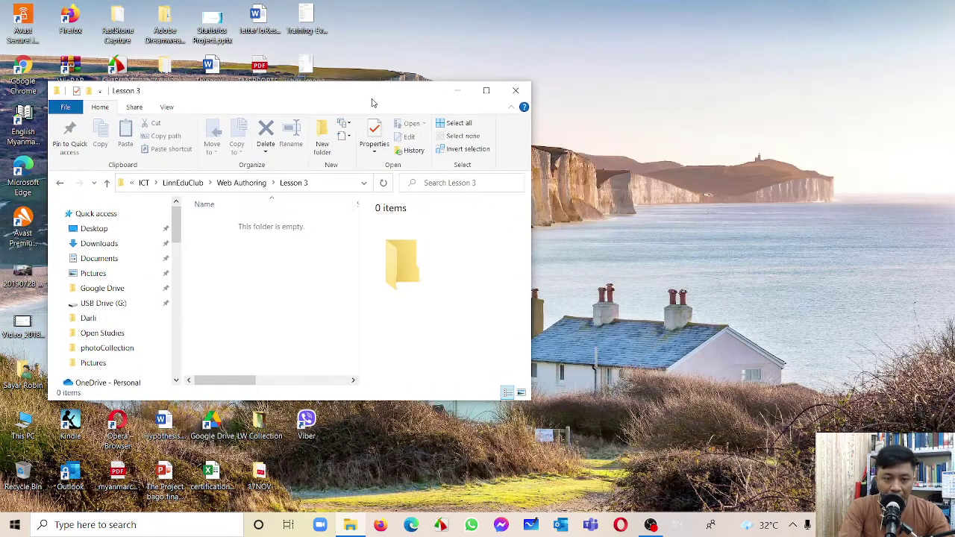
left_click(411, 526)
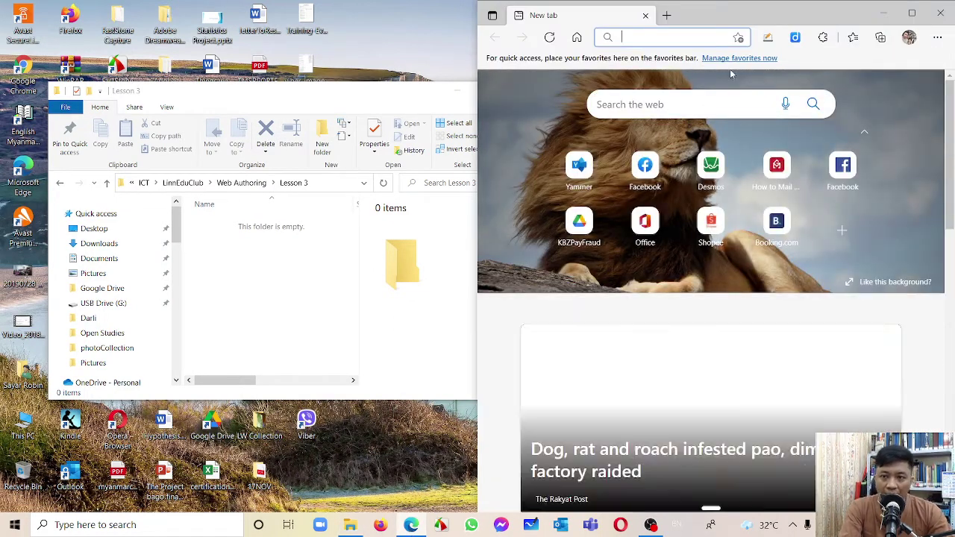
left_click(912, 12)
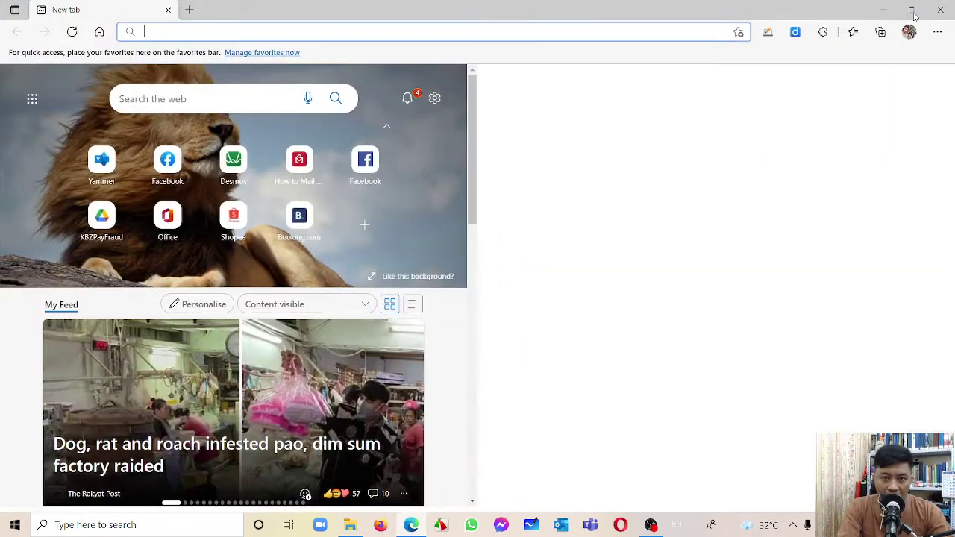
type("www.pi")
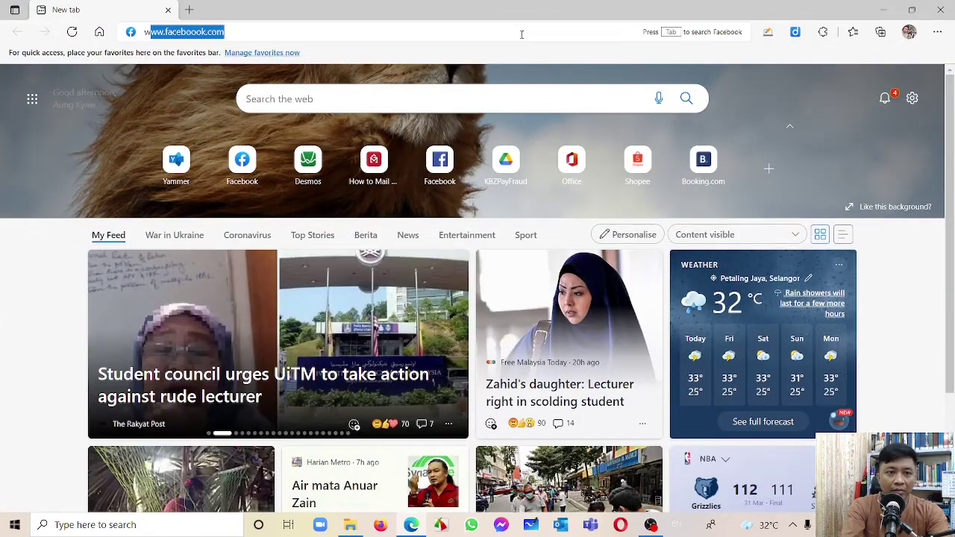
type("xabay.c")
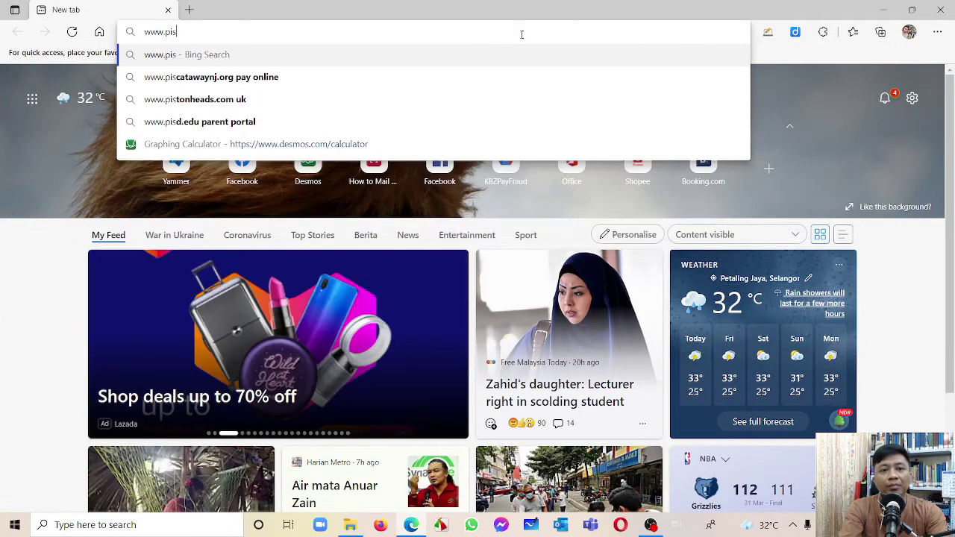
type("om")
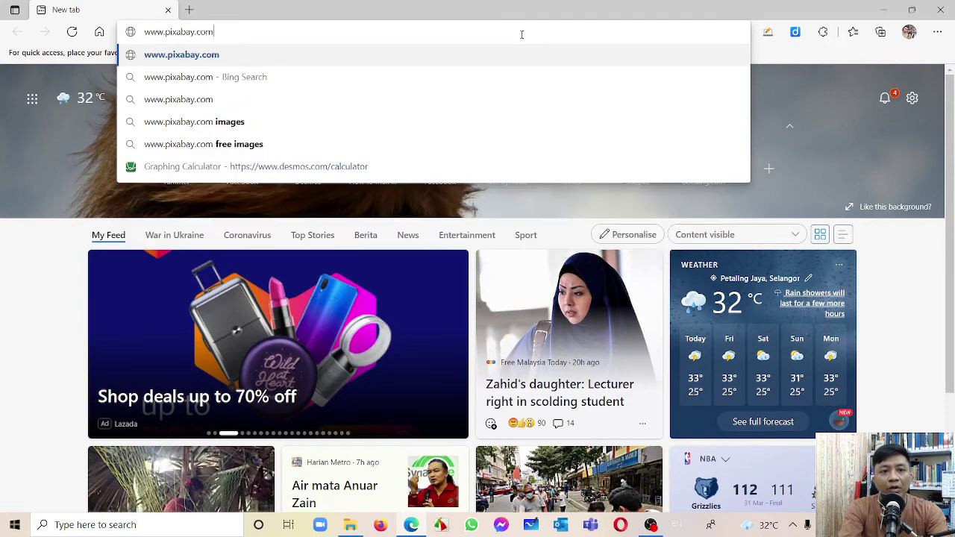
key("Return")
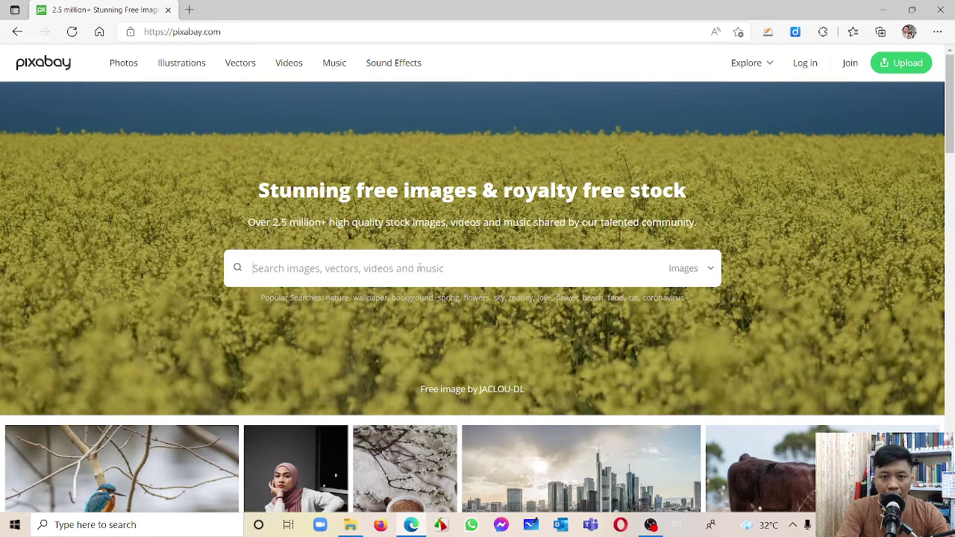
Step: Find the red dragonfly photo in the Pixabay home page gallery and open its page
scroll(420, 268, "down", 3)
scroll(419, 270, "down", 3)
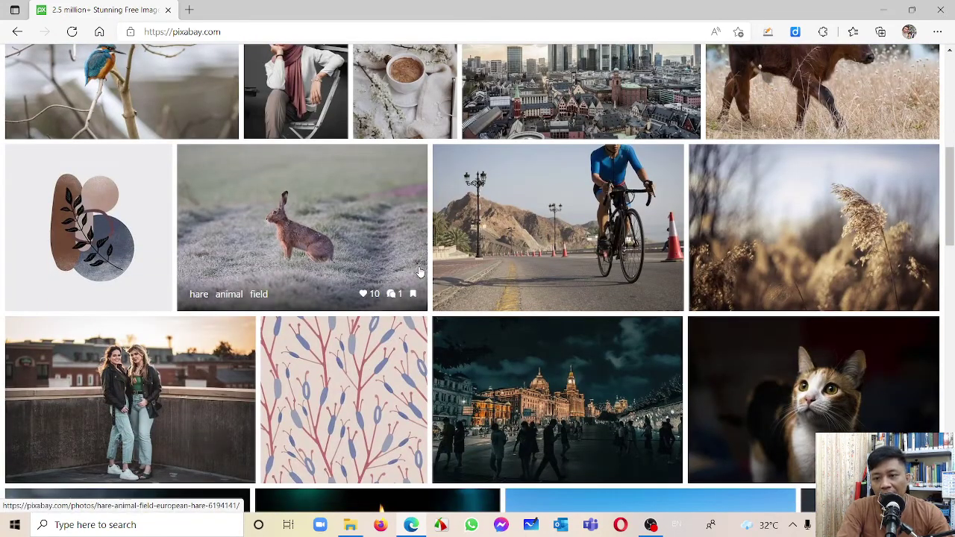
scroll(420, 273, "down", 2)
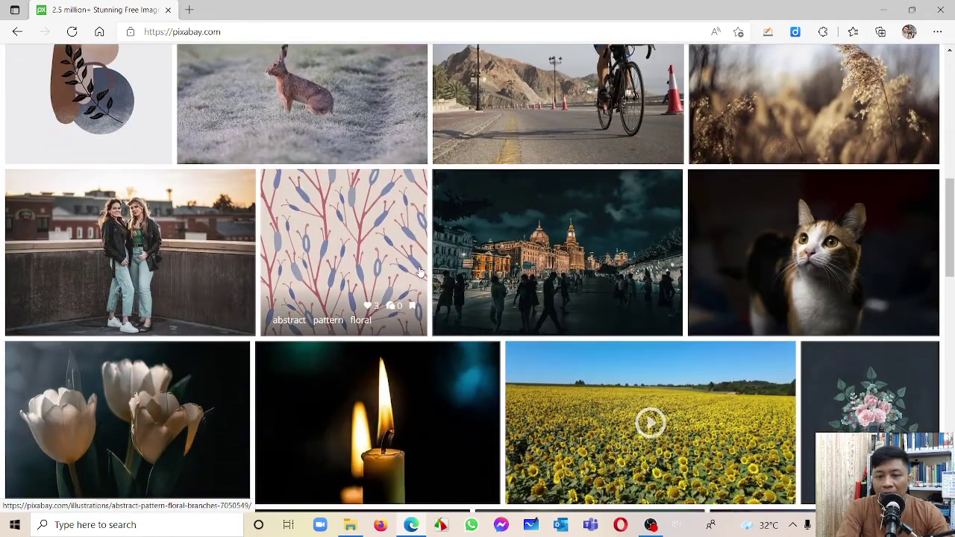
scroll(420, 273, "down", 2)
scroll(420, 273, "down", 2)
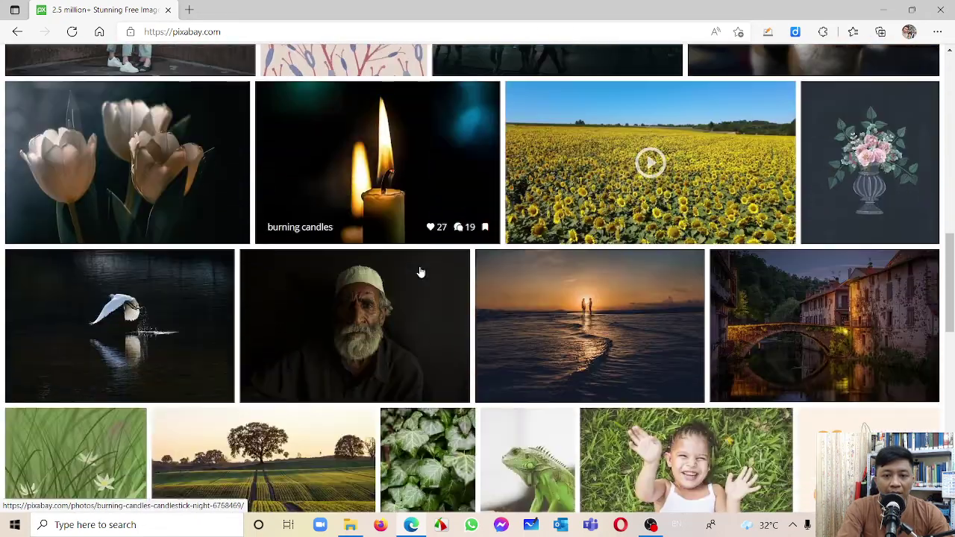
scroll(419, 273, "down", 2)
scroll(420, 273, "down", 1)
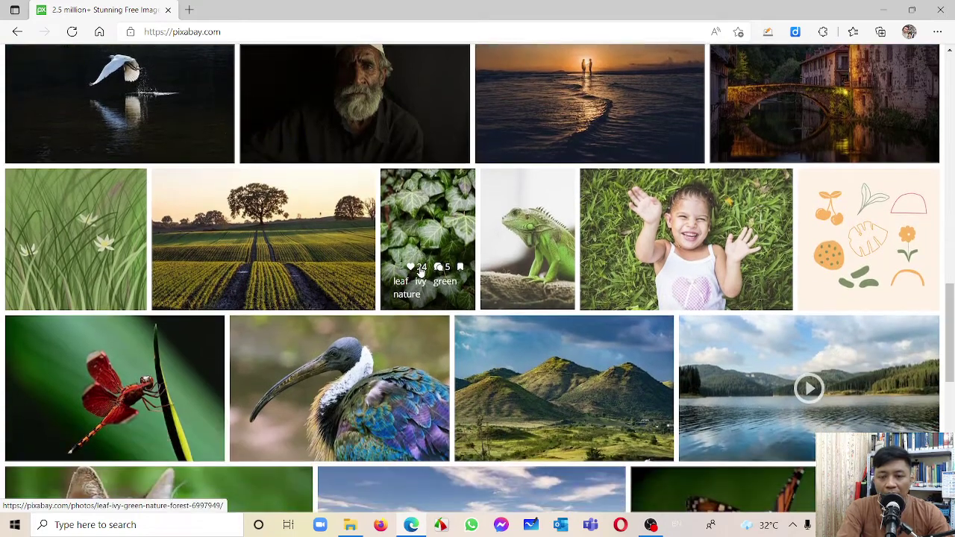
scroll(420, 273, "down", 2)
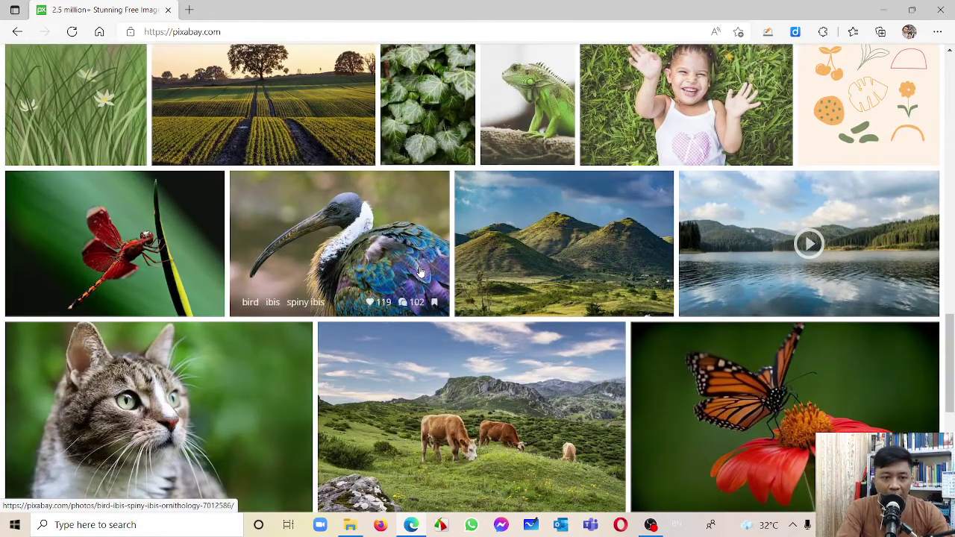
left_click(138, 238)
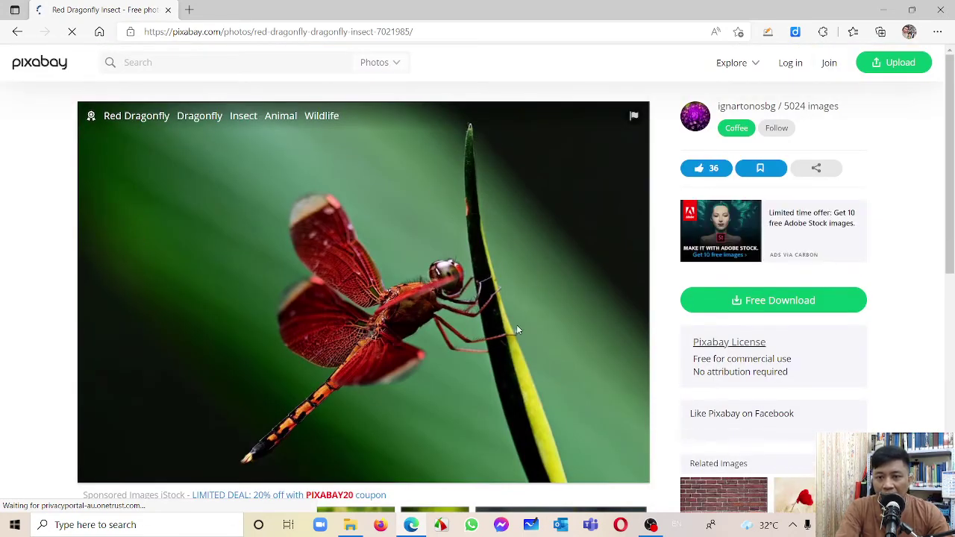
Step: Download the dragonfly photo as a 1920×1280 JPG, completing the captcha by selecting all images with boats
left_click(780, 301)
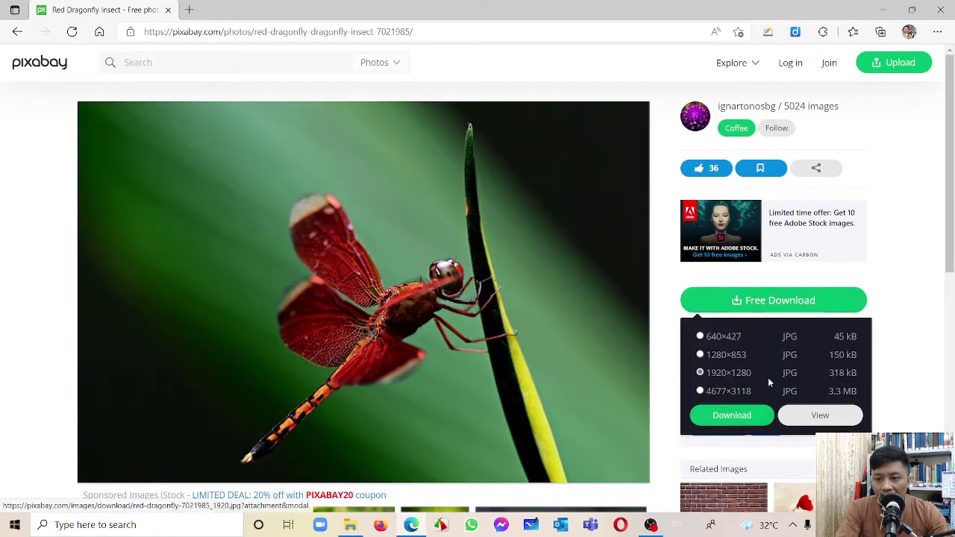
left_click(728, 419)
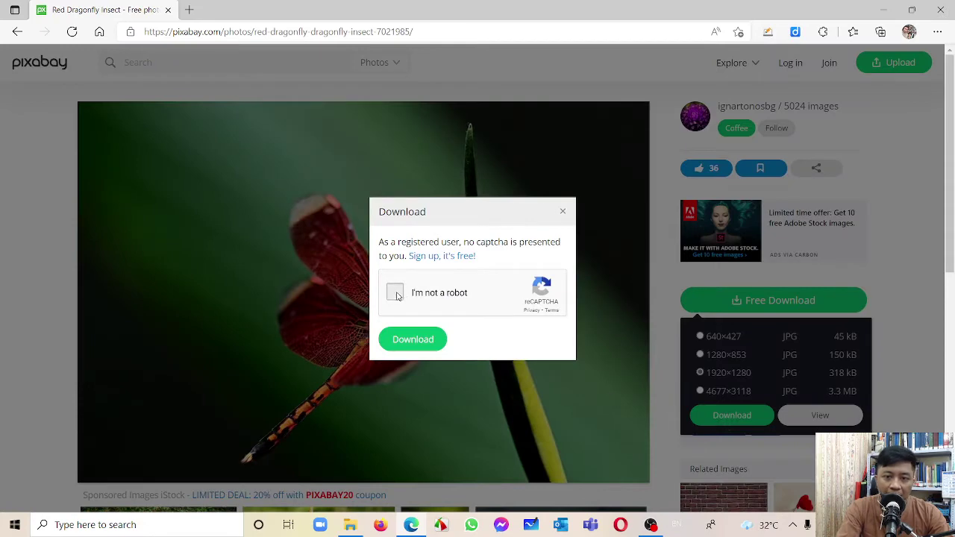
left_click(395, 294)
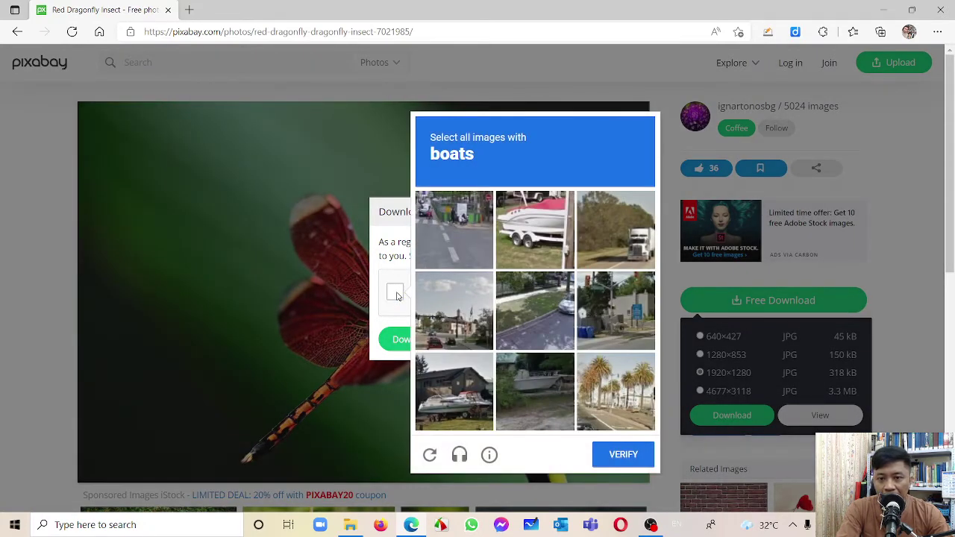
left_click(542, 239)
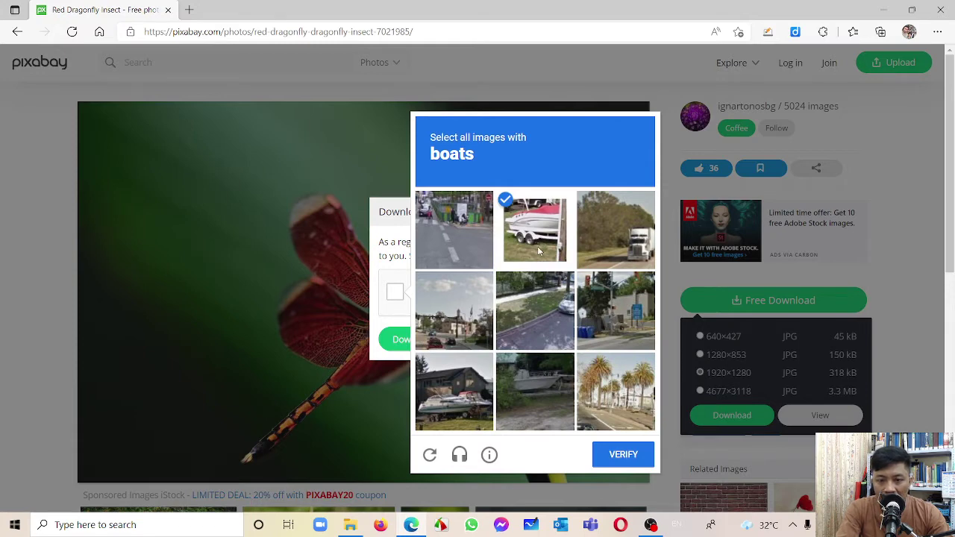
left_click(441, 393)
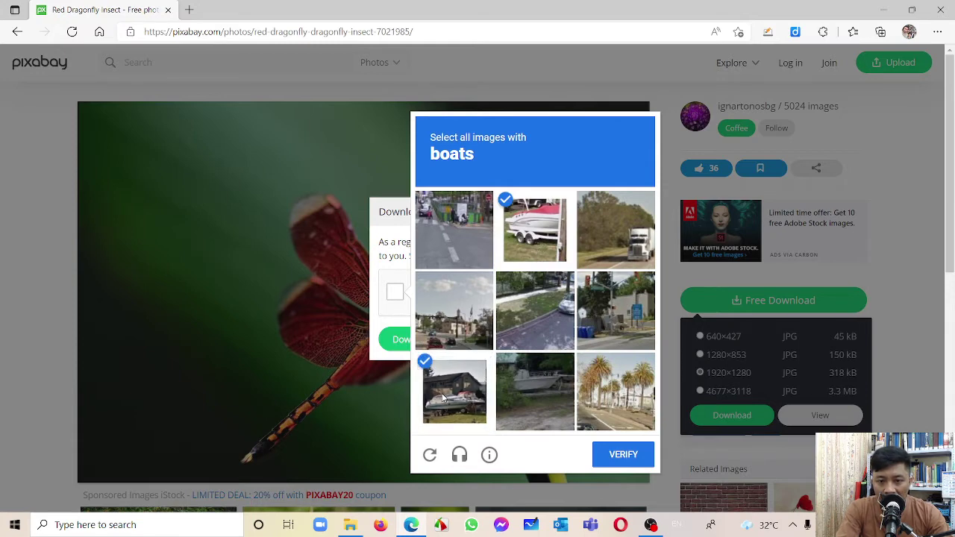
left_click(529, 390)
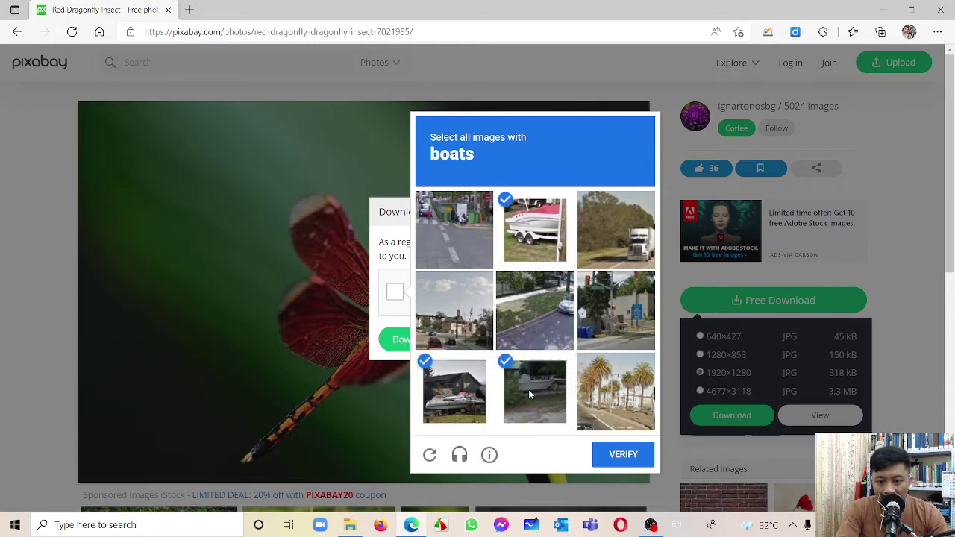
left_click(630, 461)
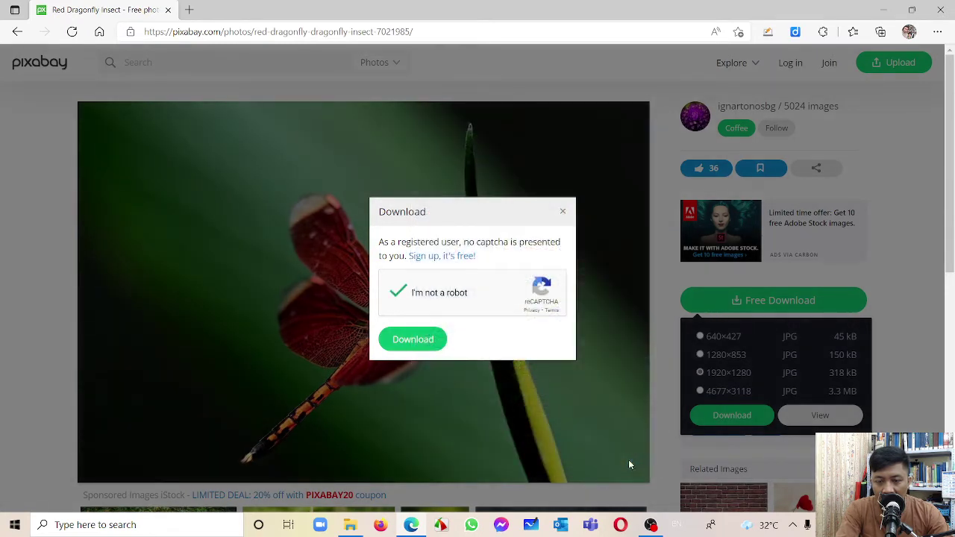
left_click(412, 342)
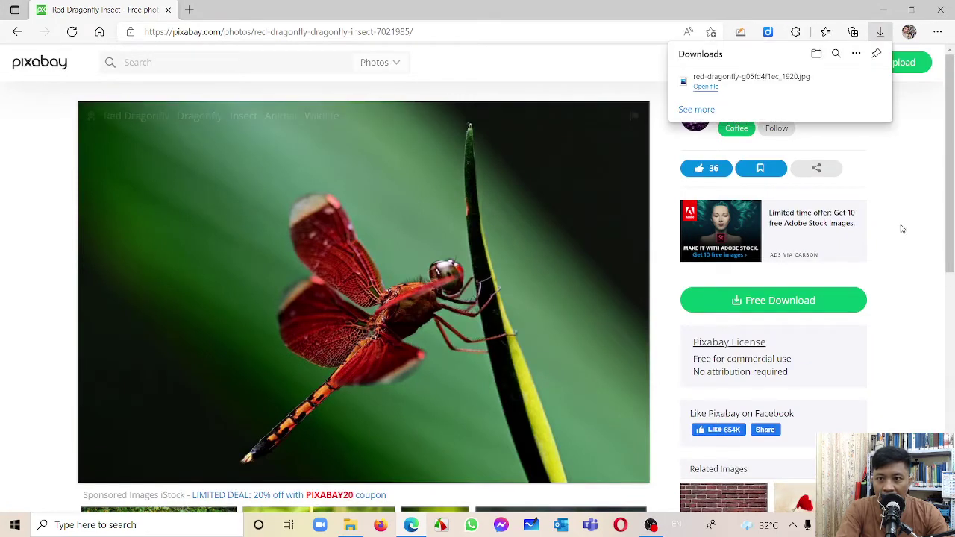
Step: Preview the downloaded dragonfly image, and cut its file from the Downloads folder
left_click(707, 91)
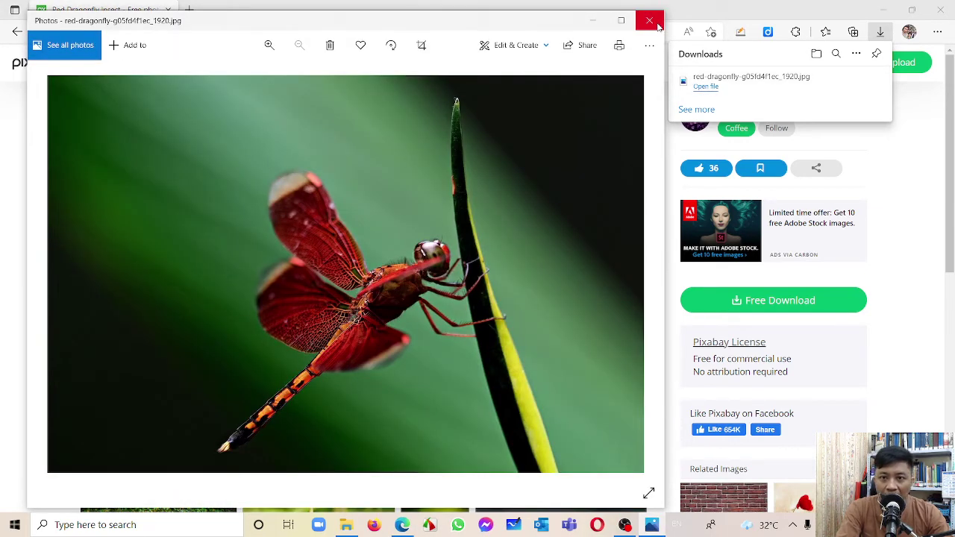
left_click(649, 20)
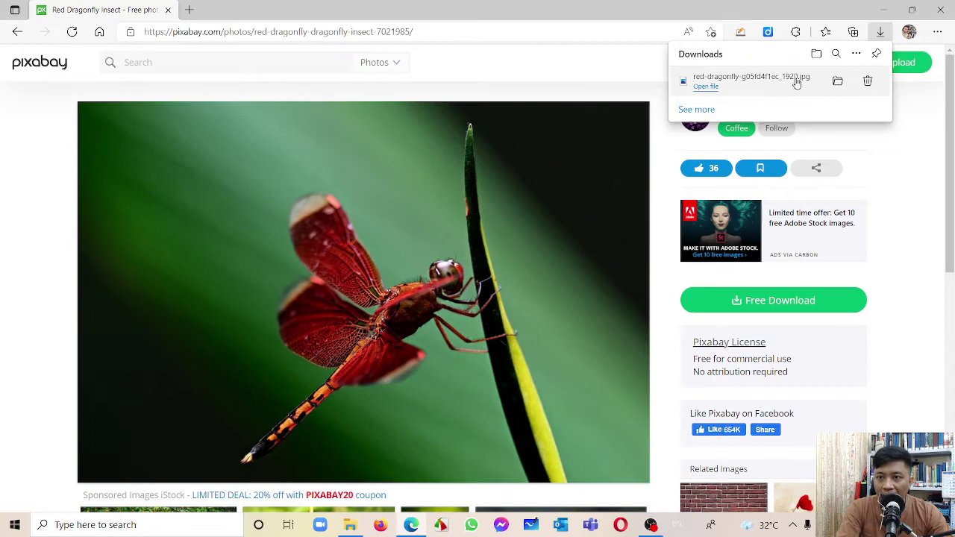
left_click(837, 81)
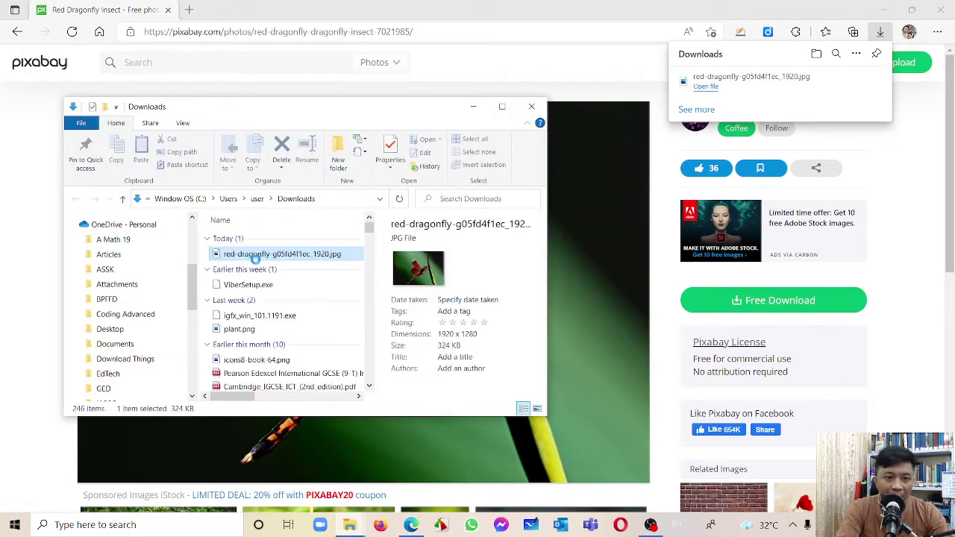
double_click(273, 254)
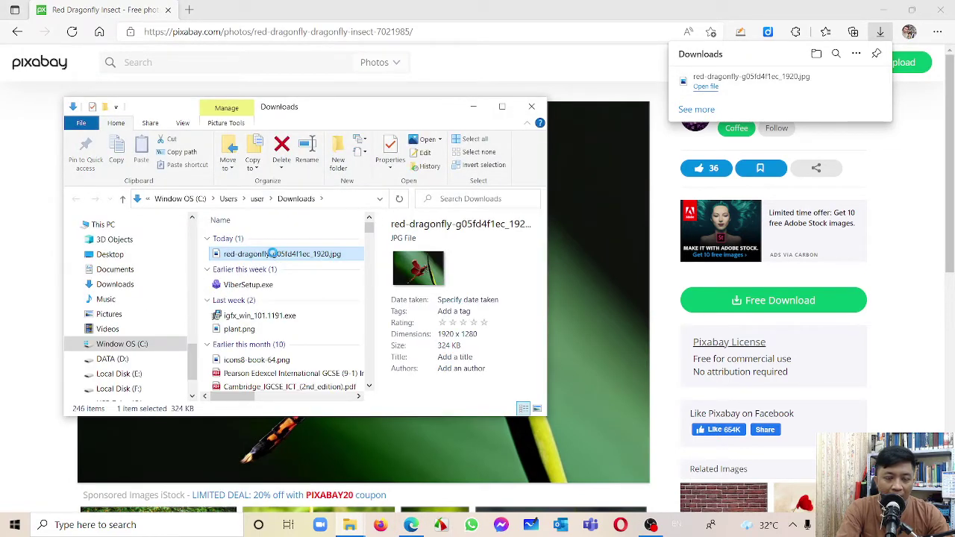
right_click(274, 255)
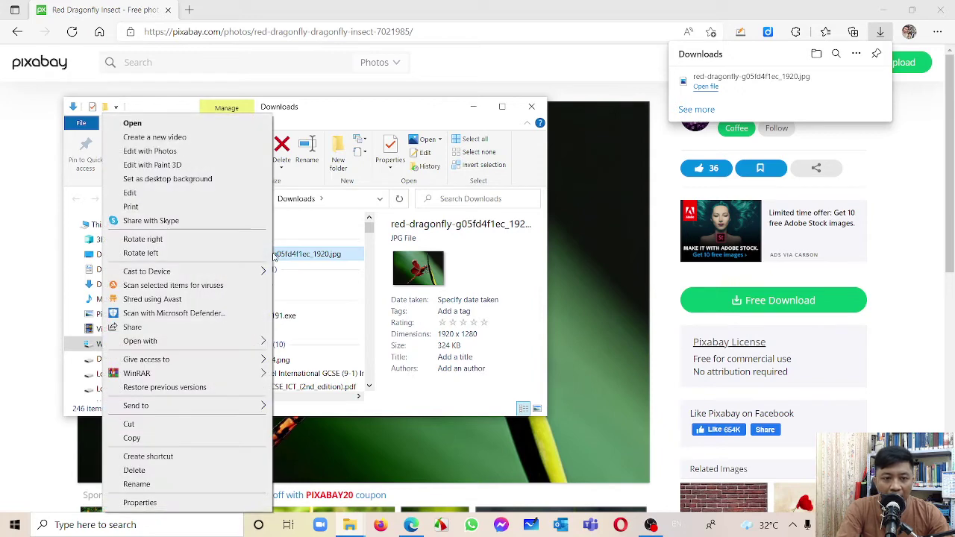
left_click(154, 427)
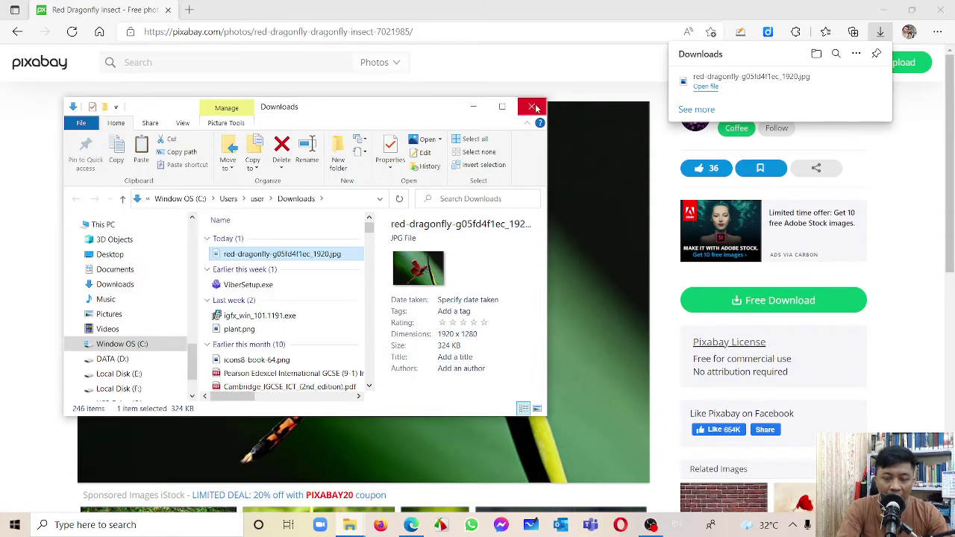
left_click(532, 106)
Step: Switch to the Lesson 3 folder window and paste the cut dragonfly image into it
left_click(350, 525)
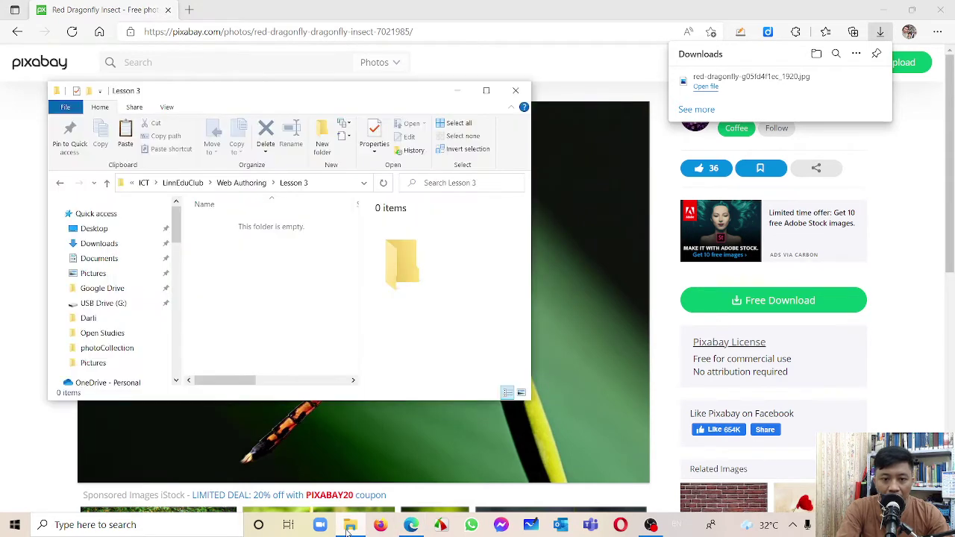
right_click(258, 232)
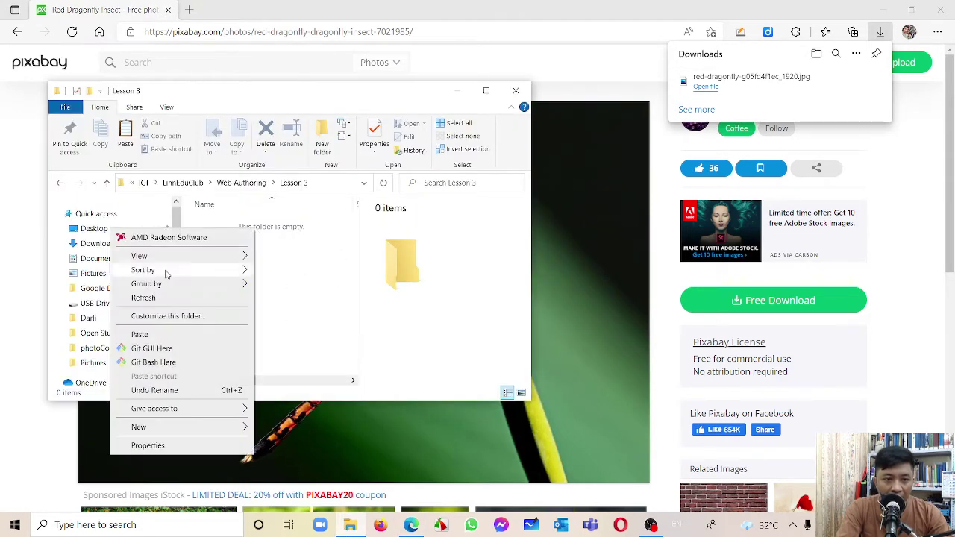
left_click(142, 334)
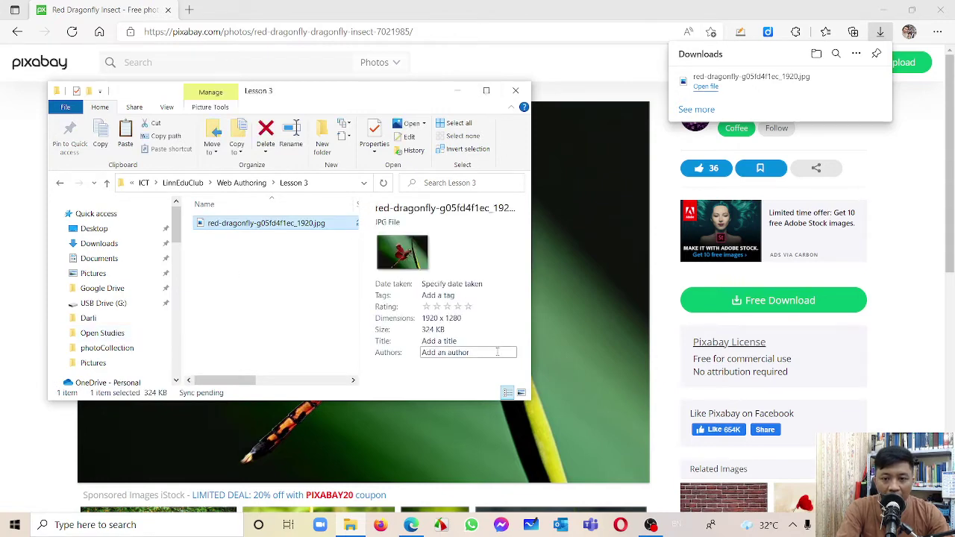
Step: Enlarge the Lesson 3 folder window and rename the pasted image to dragonfly.jpg
left_click_drag(537, 401, 787, 445)
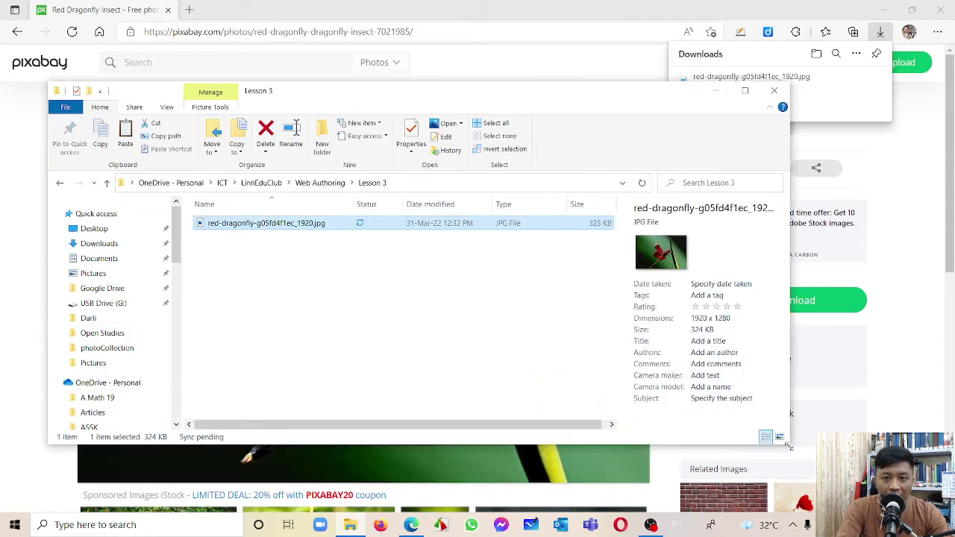
left_click(292, 138)
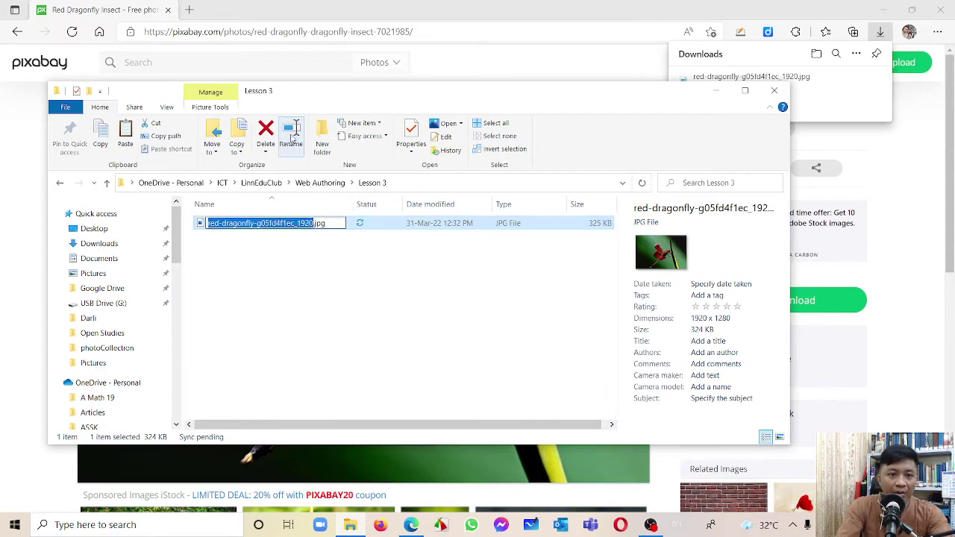
type("dragonfl")
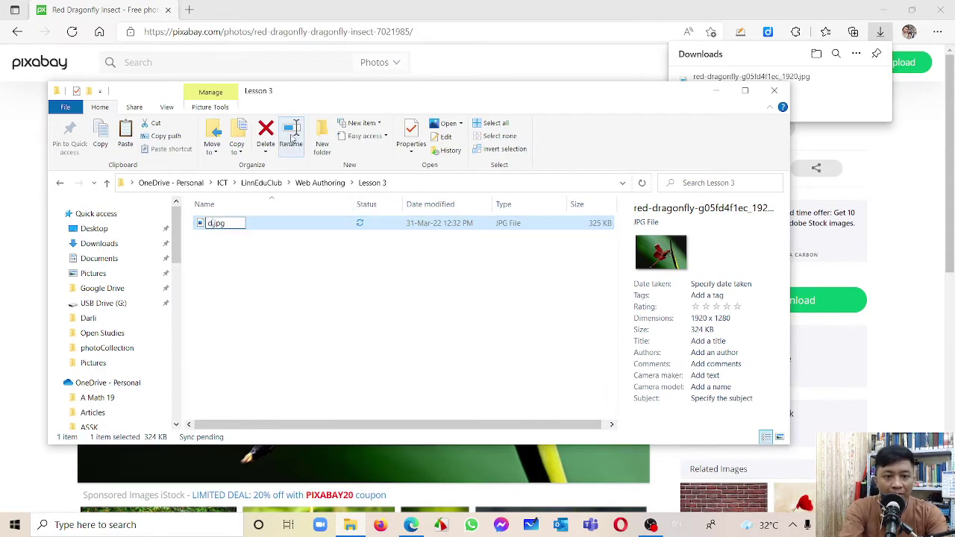
type("y")
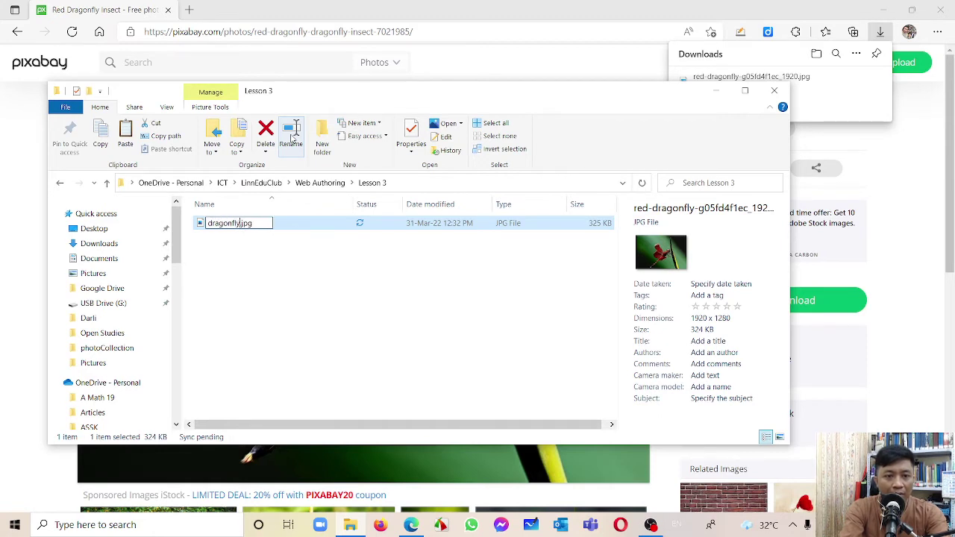
key("Return")
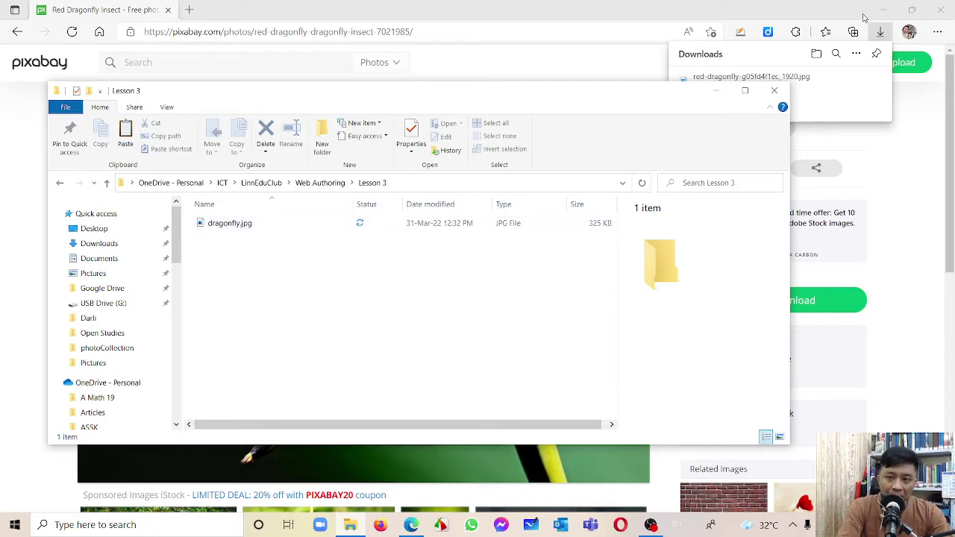
Step: Minimize the browser and open a blank Notepad document in an enlarged window
left_click(591, 8)
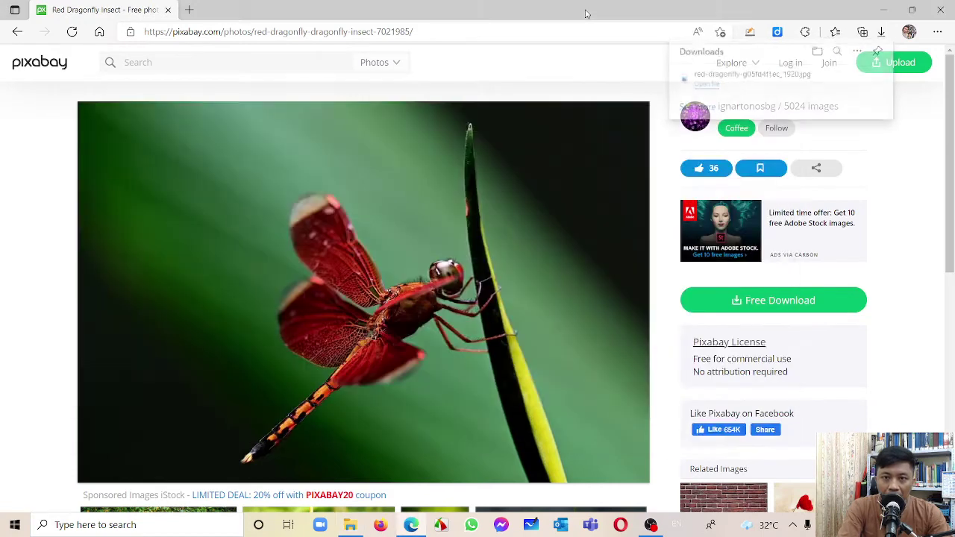
left_click(882, 9)
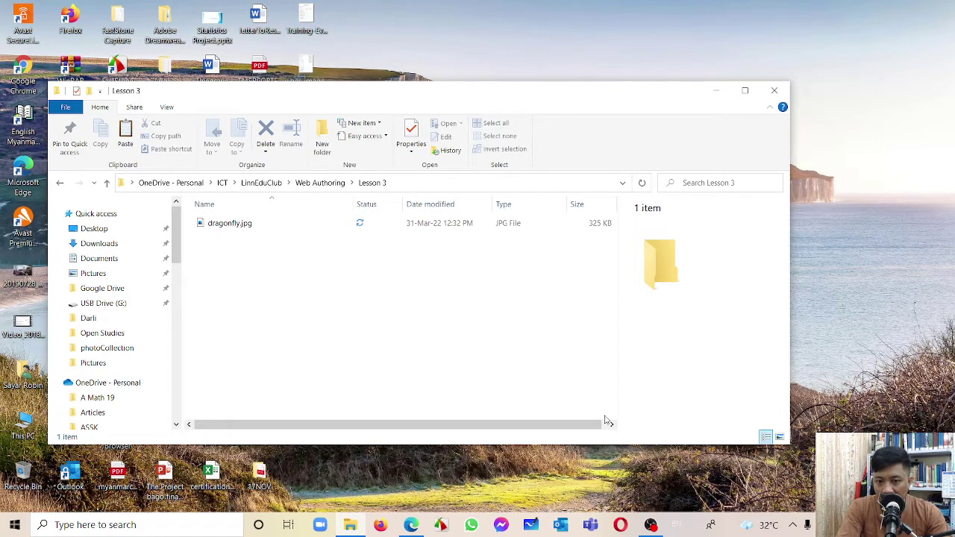
left_click(161, 526)
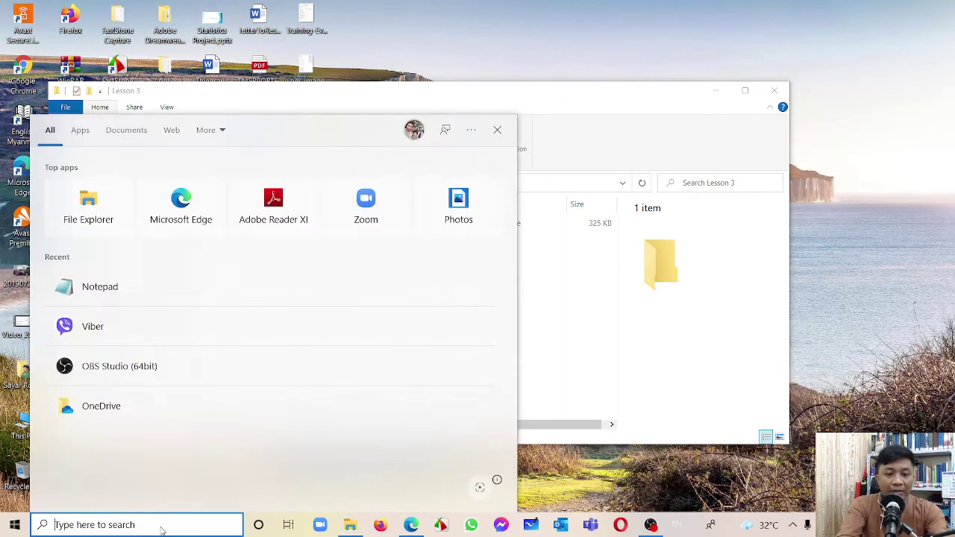
type("notep")
key("Return")
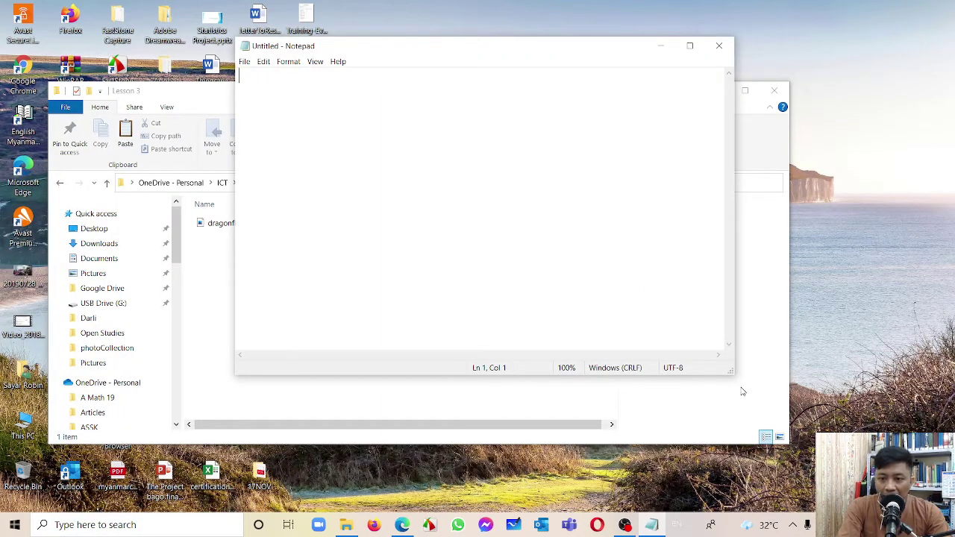
left_click_drag(731, 373, 789, 480)
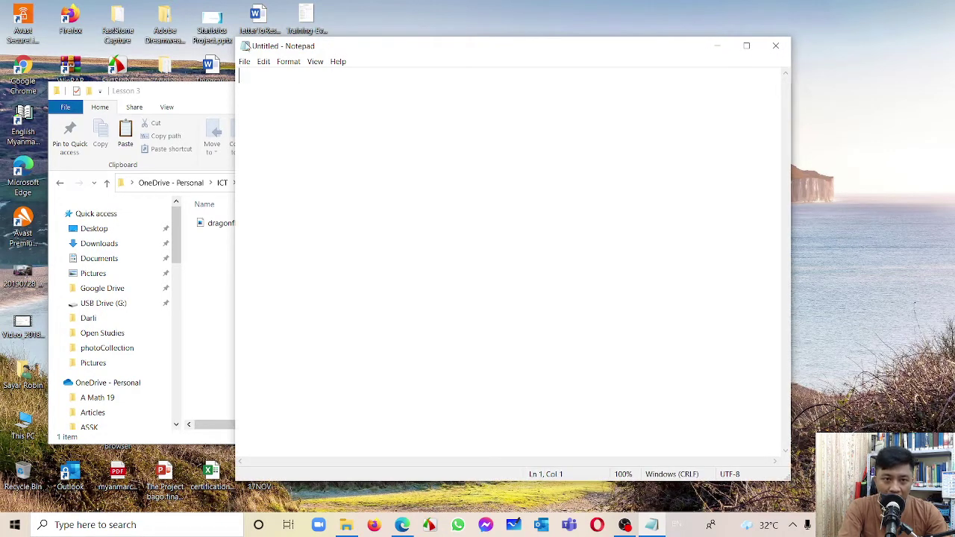
left_click_drag(235, 38, 174, 32)
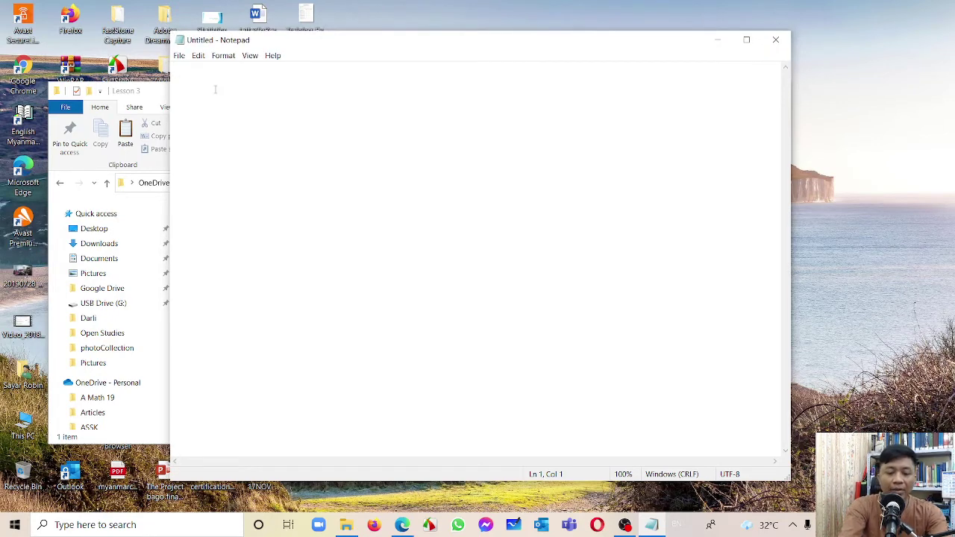
Step: Write the opening <html> and closing </html> tags in the document, with an empty line between them
type("<html")
key("BackSpace")
key("BackSpace")
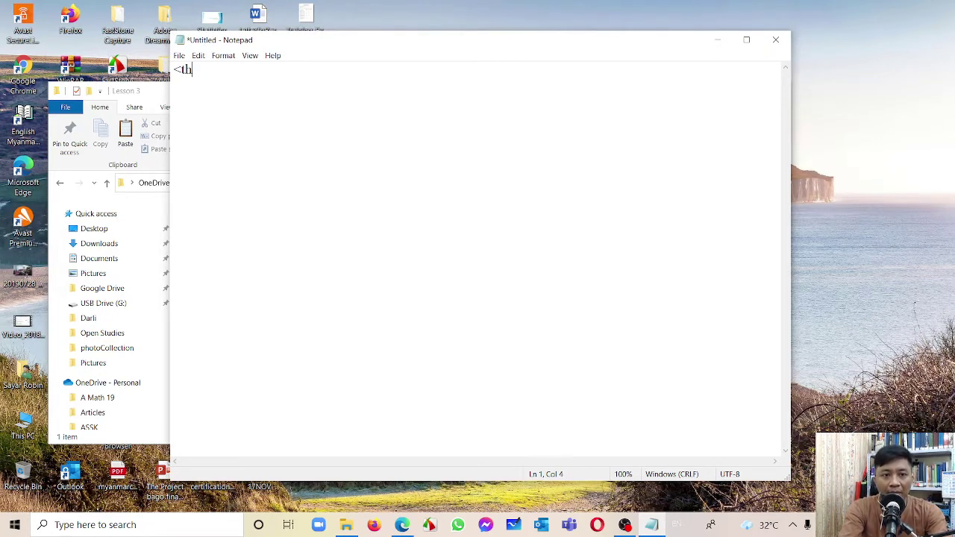
key("BackSpace")
key("BackSpace")
type("htl")
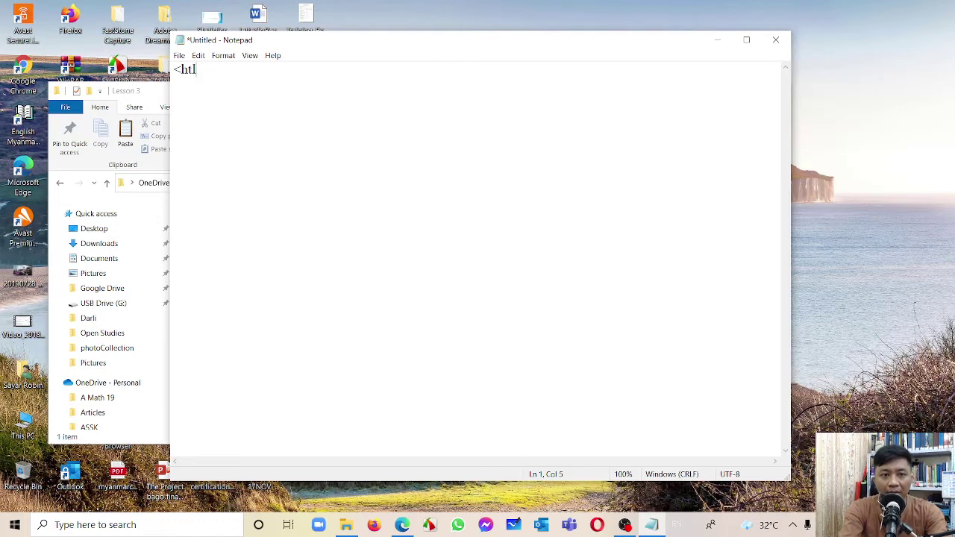
key("BackSpace")
type("ml>")
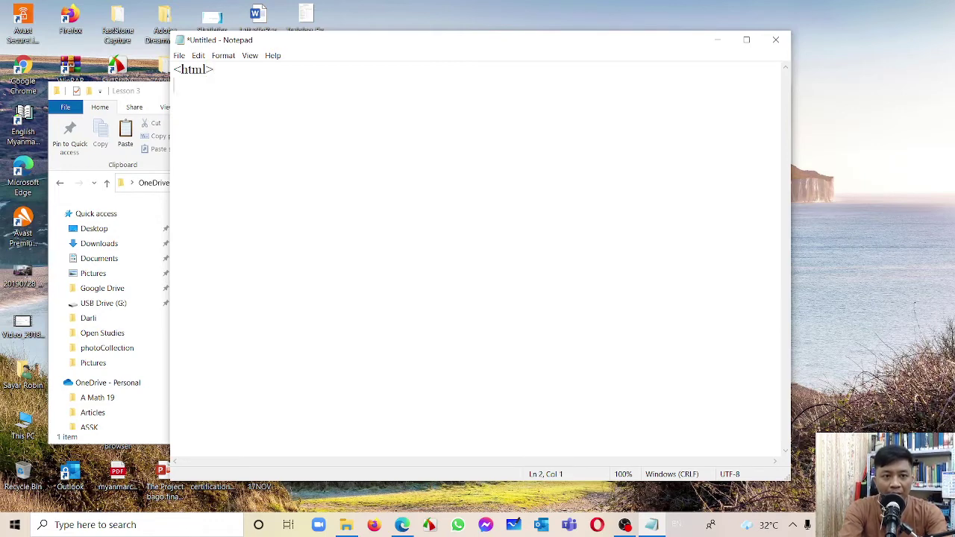
type("html>")
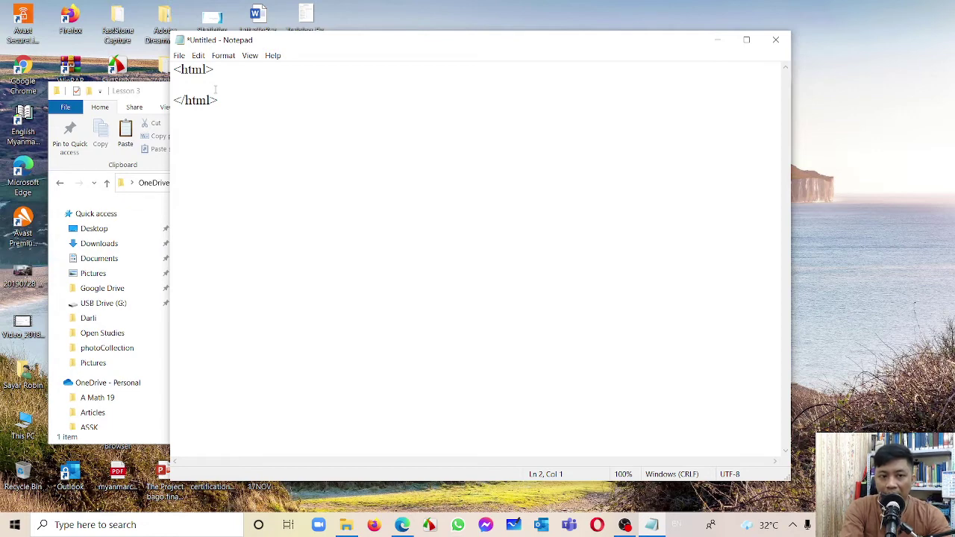
Step: Add <head> and </head> tags inside the html element, separated by an empty line
type("hte")
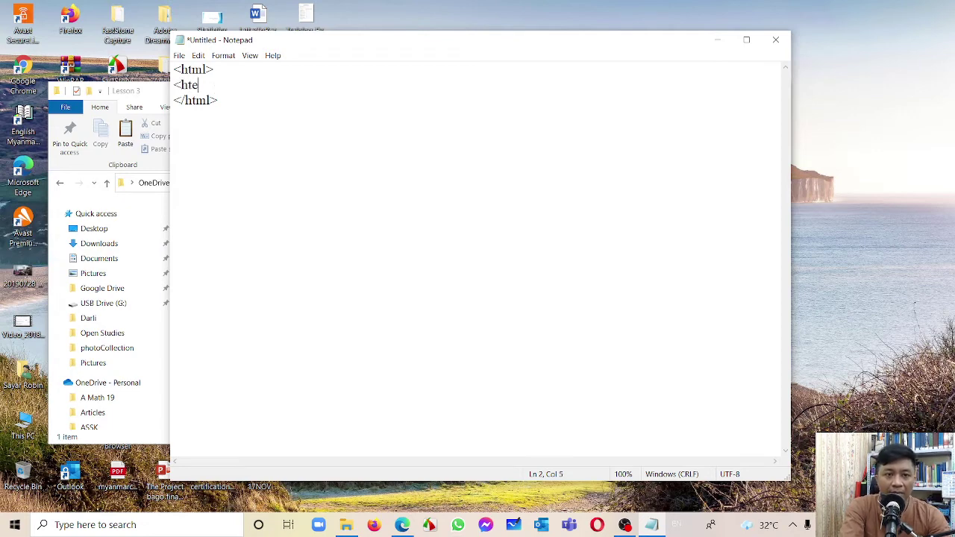
key("BackSpace")
key("BackSpace")
type("ead")
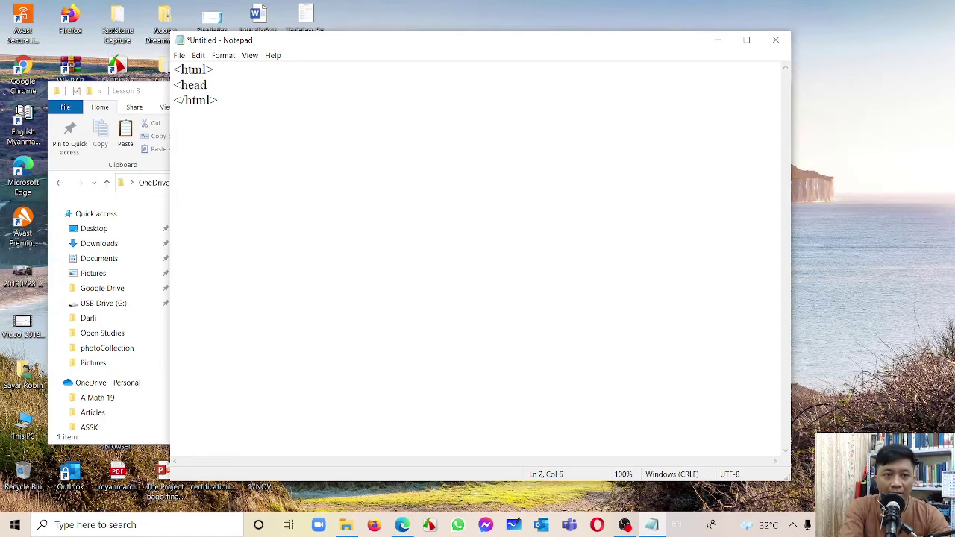
type(">")
key("Return")
key("Return")
type("</head>")
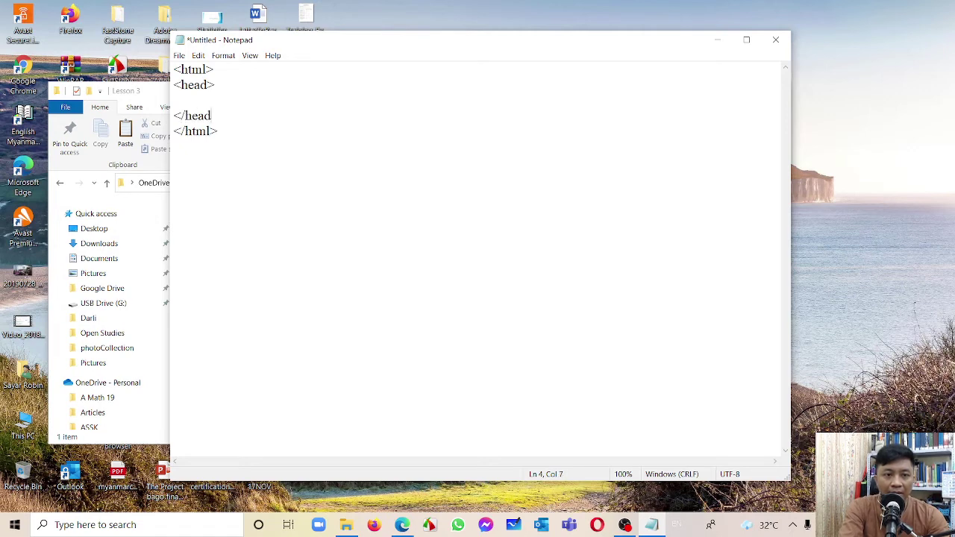
Step: Add <body> and </body> tags below the head element, separated by an empty line
key("Return")
type("body>")
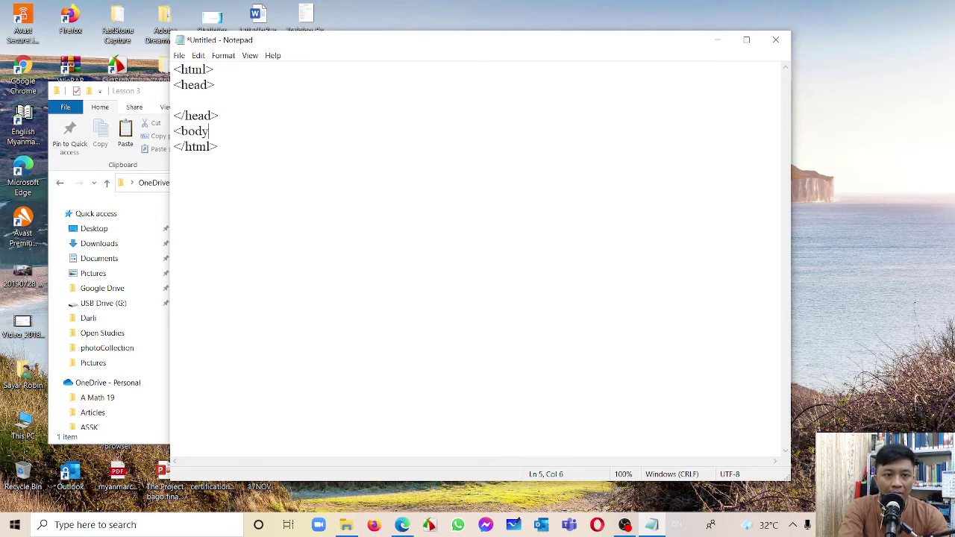
key("Return")
key("Return")
type("</body>")
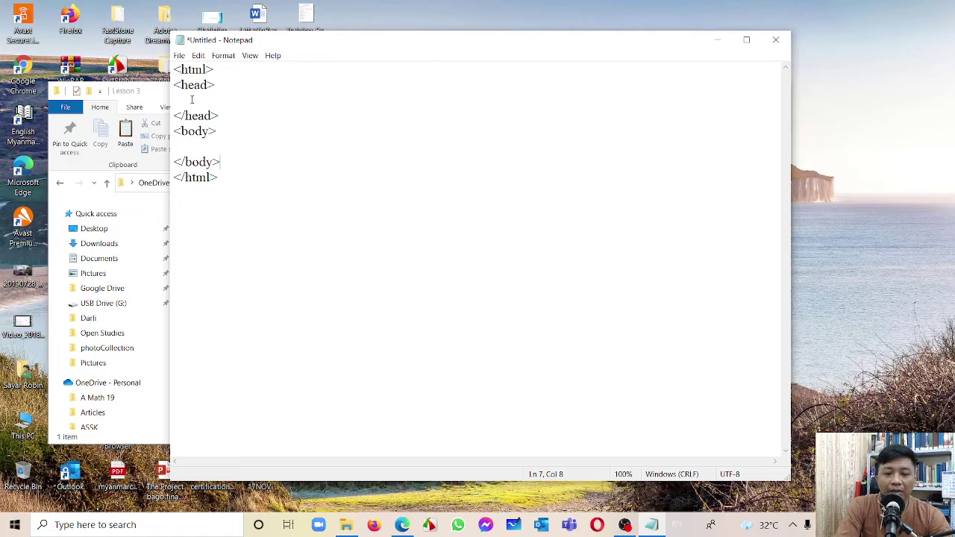
Step: Search the computer for Word and launch it
left_click(197, 526)
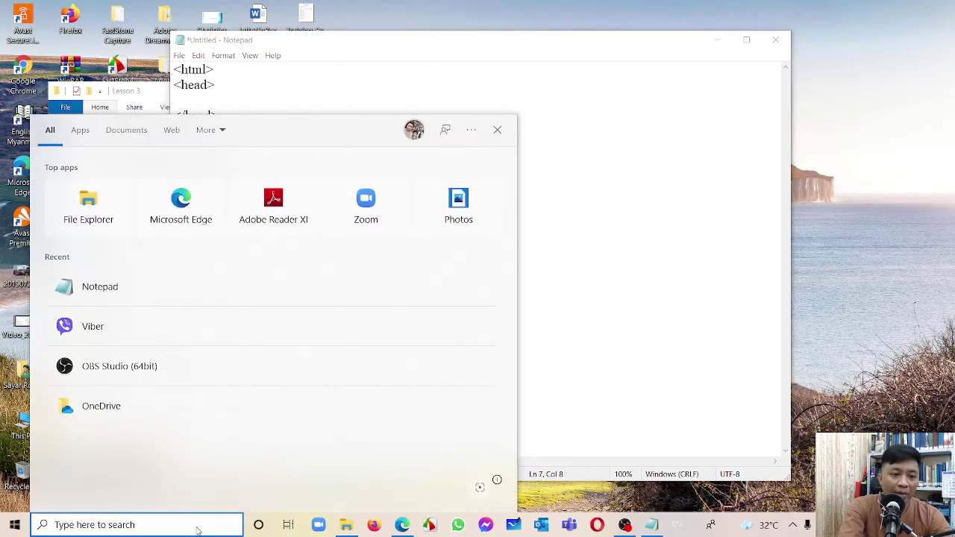
type("word")
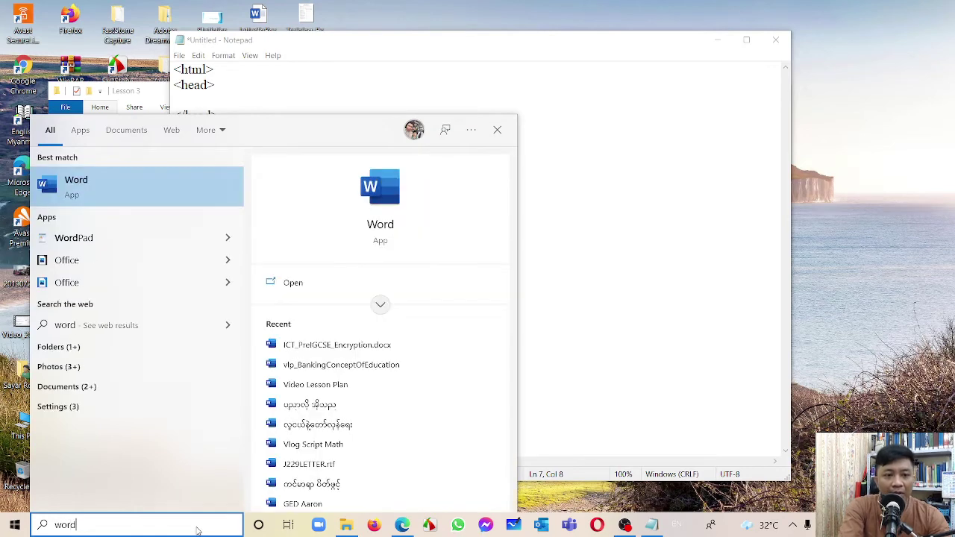
key("Escape")
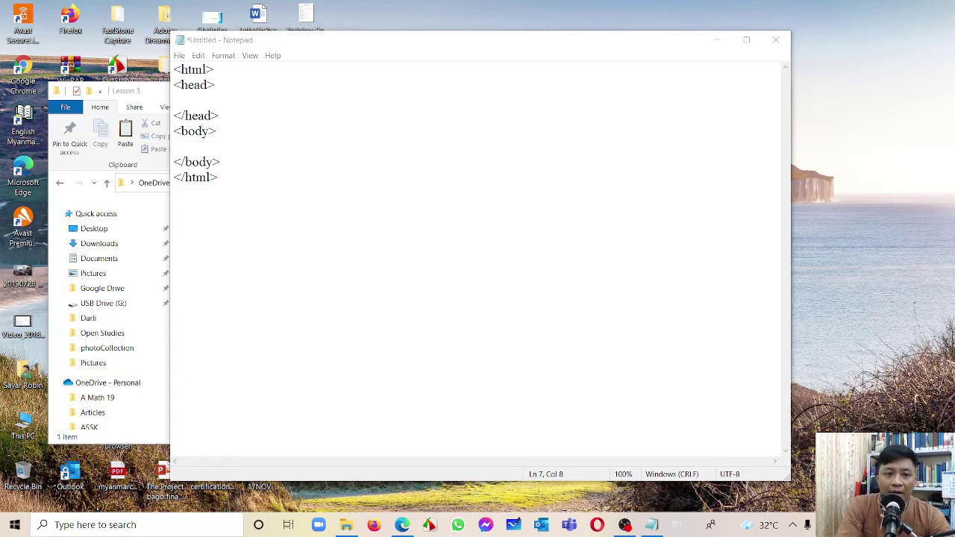
Step: Indent the opening and closing head and body tags by one tab within the html element in Notepad
left_click(176, 84)
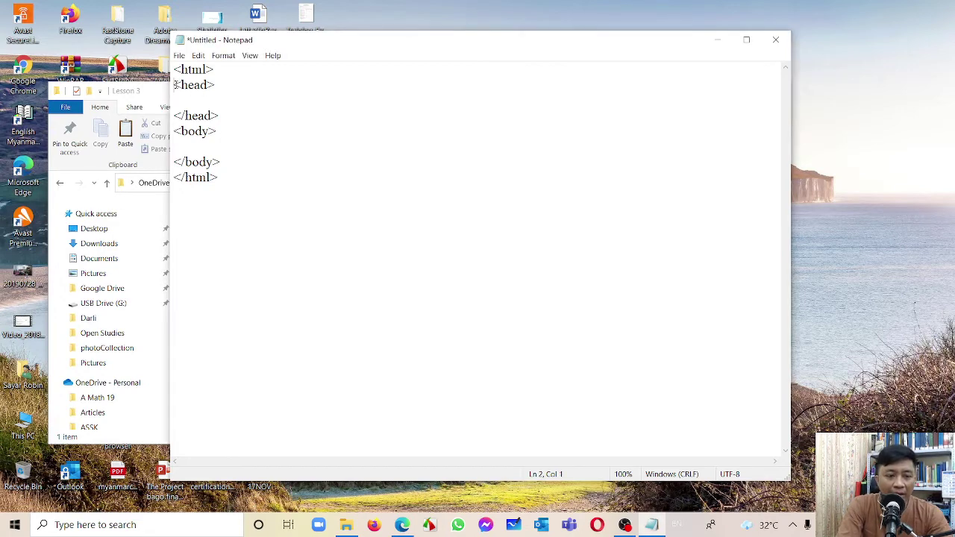
key("Tab")
left_click(176, 117)
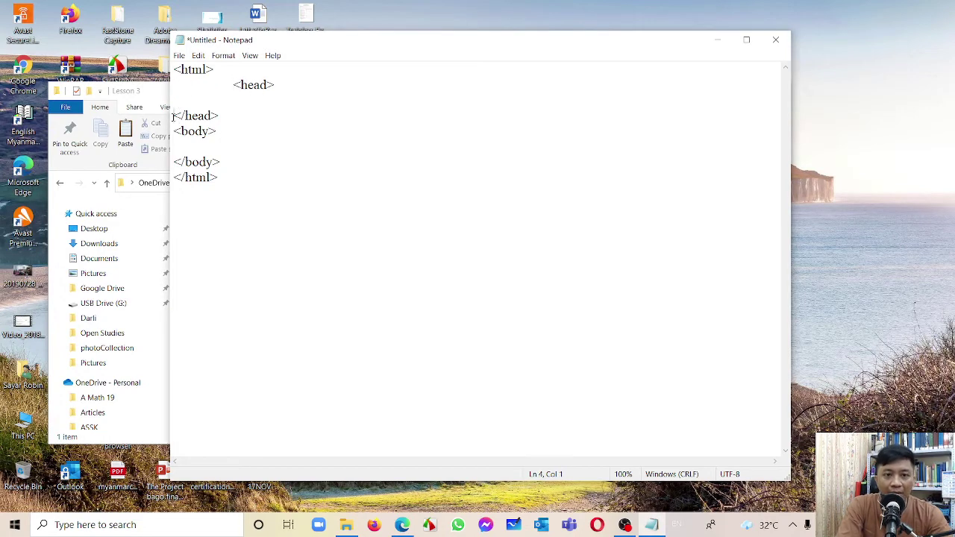
key("Tab")
key("Tab")
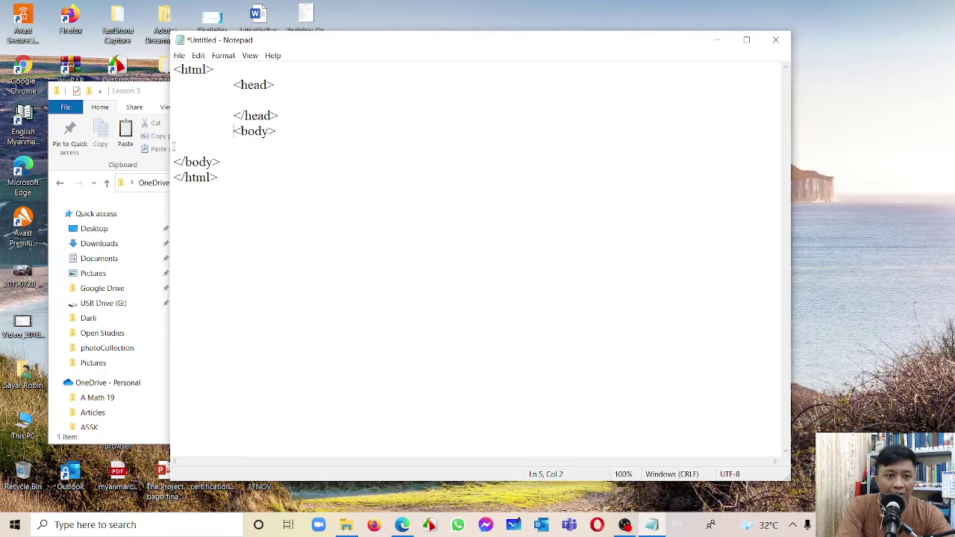
key("Tab")
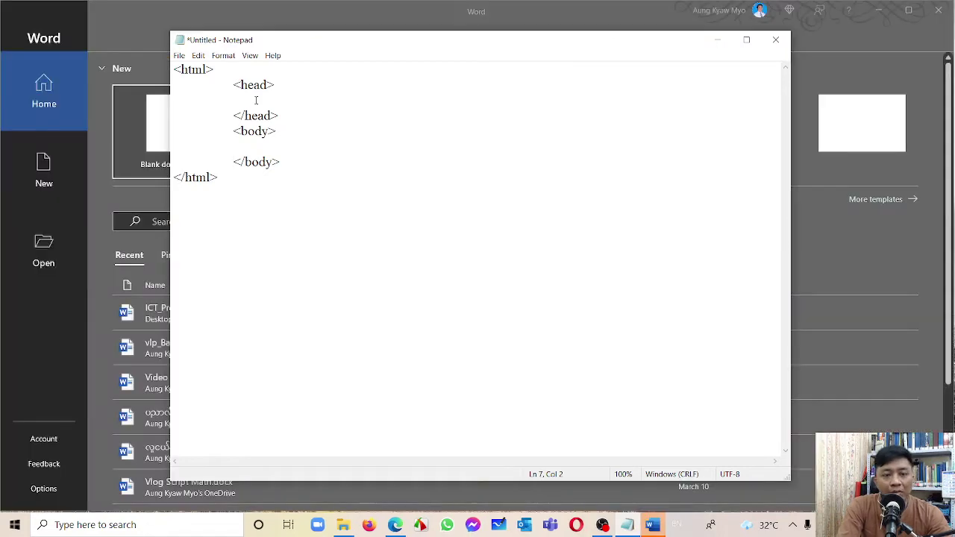
Step: Switch to Word, create a blank document, and dismiss the search feature tip
left_click(144, 137)
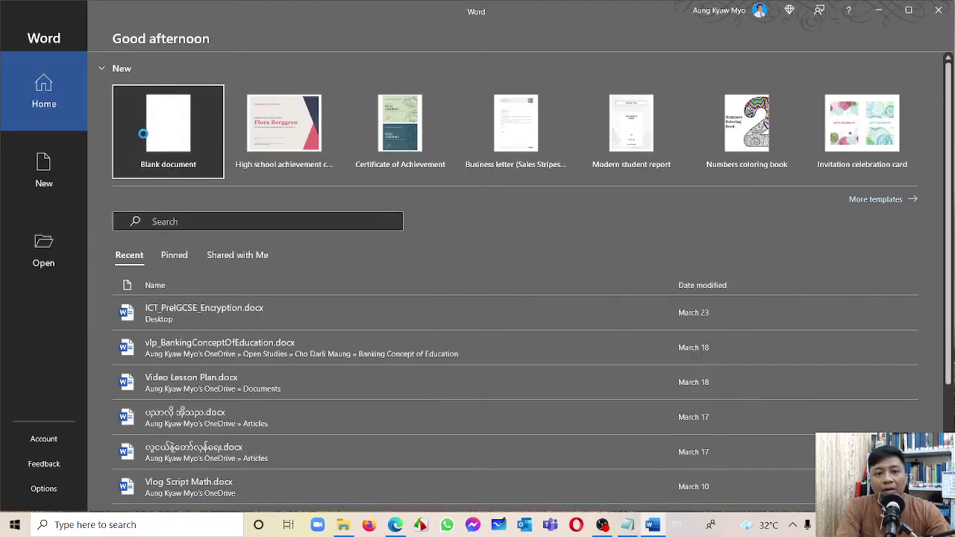
left_click(144, 138)
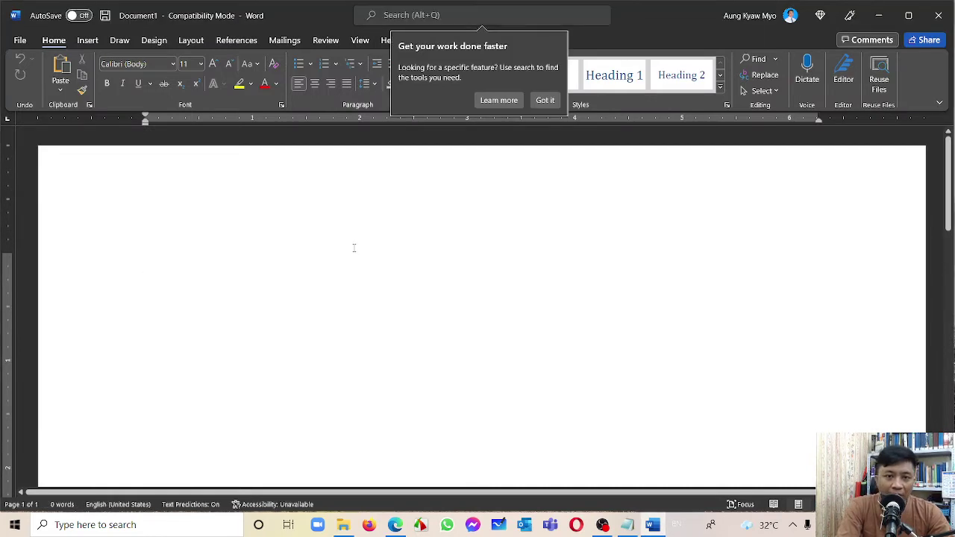
left_click(554, 102)
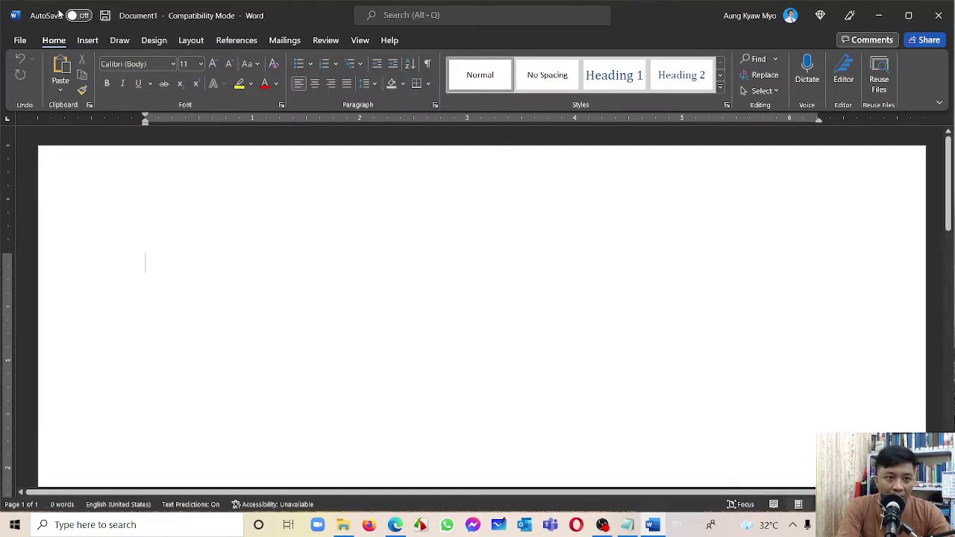
Step: Insert a table with three columns and three rows at the start of the blank document
left_click(86, 42)
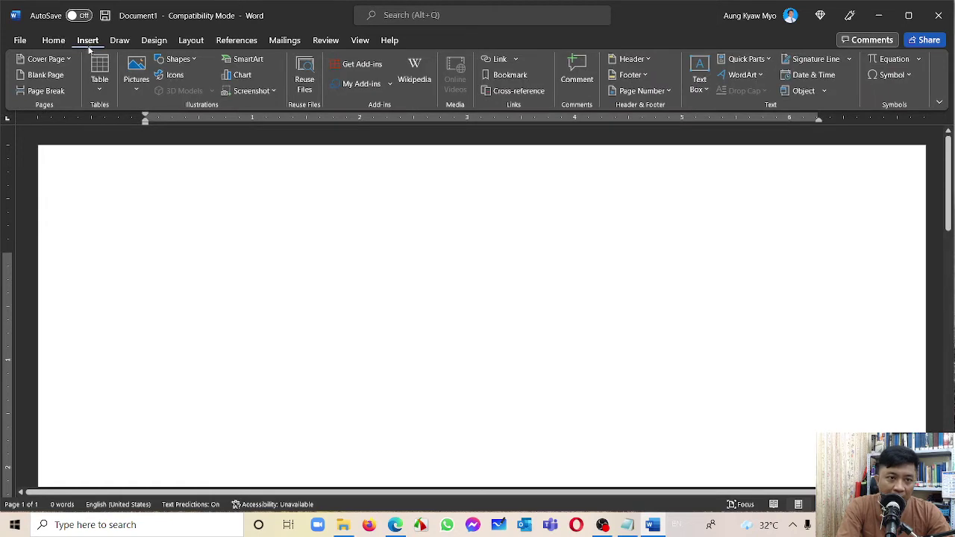
left_click(103, 95)
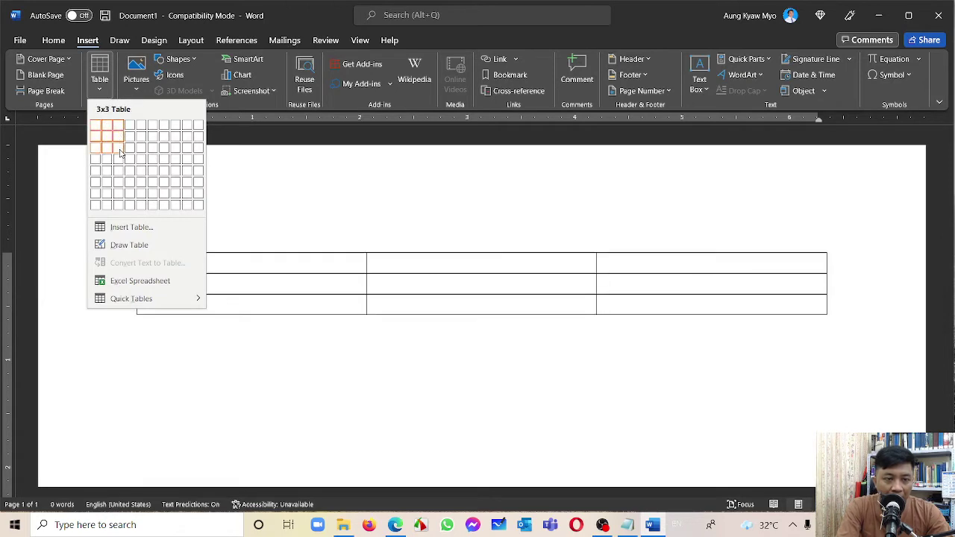
left_click(119, 153)
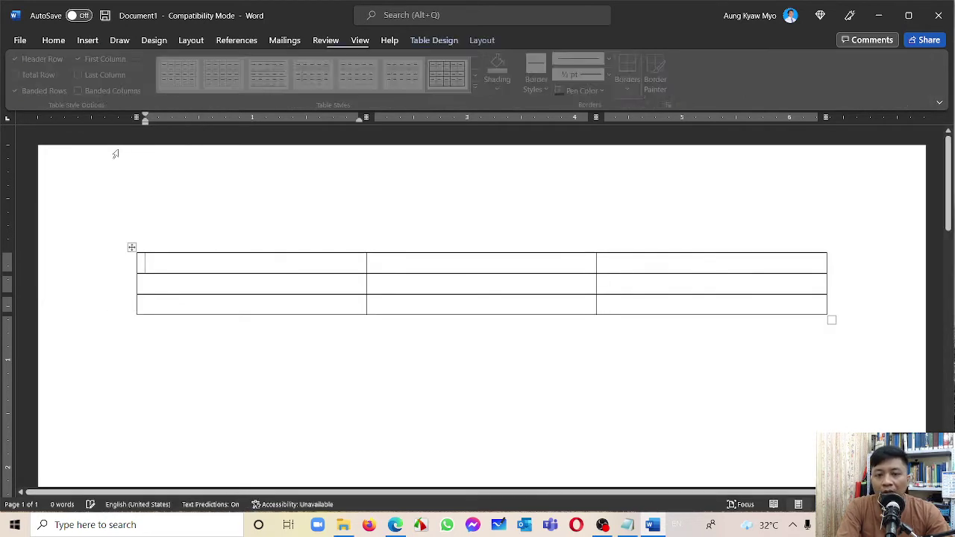
Step: Merge the second and third cells of the table's first row into one cell
scroll(630, 453, "down", 3)
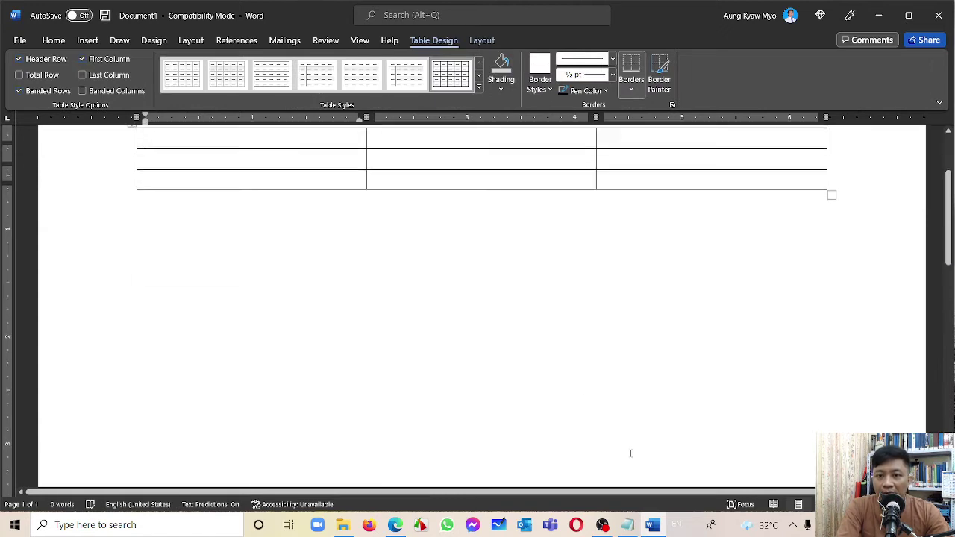
scroll(629, 452, "up", 1)
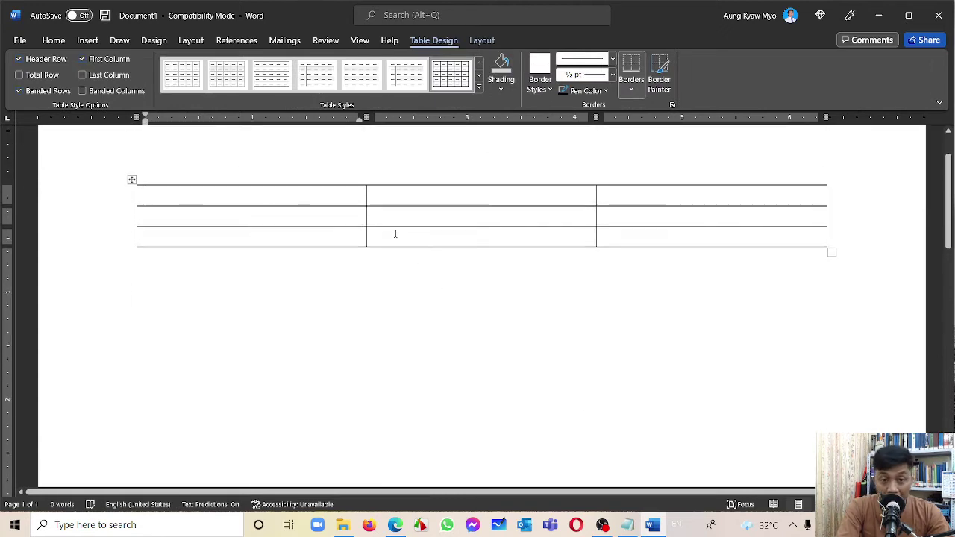
left_click_drag(457, 191, 665, 192)
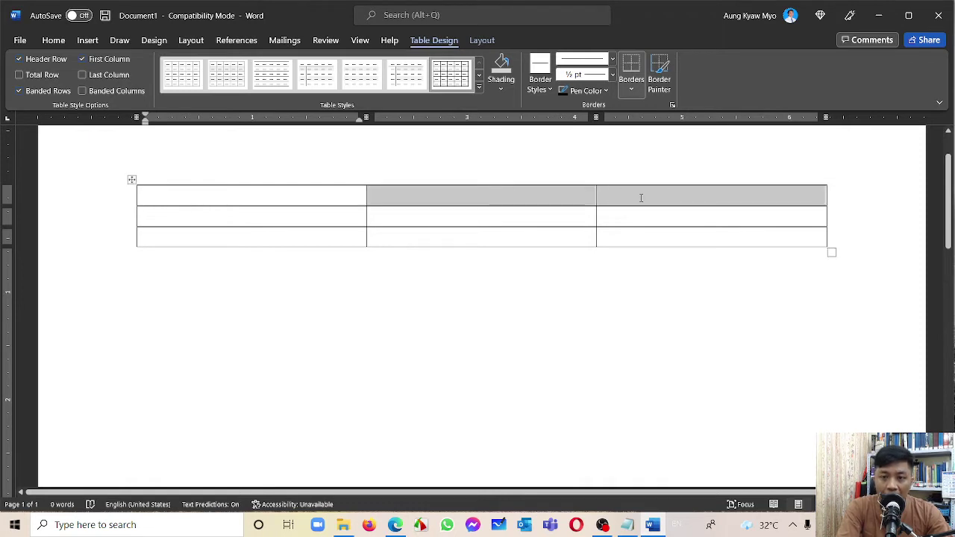
right_click(641, 198)
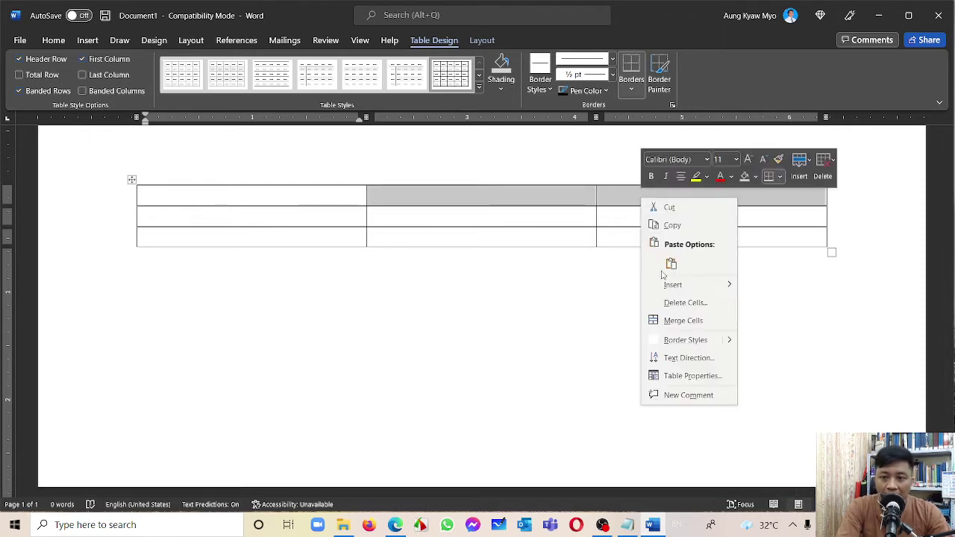
left_click(680, 322)
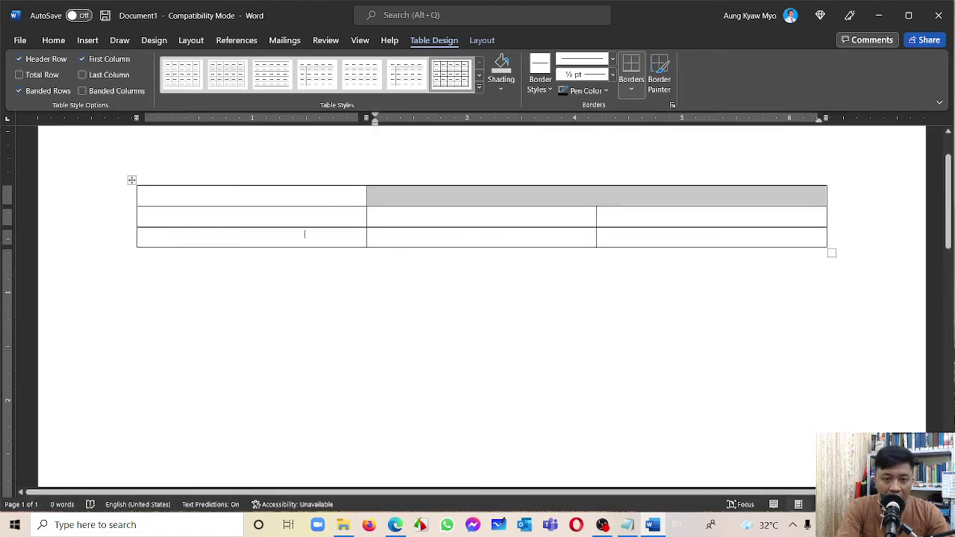
Step: Enter "Logo" in the first cell of the top row and "Title" in the merged cell beside it
left_click(291, 196)
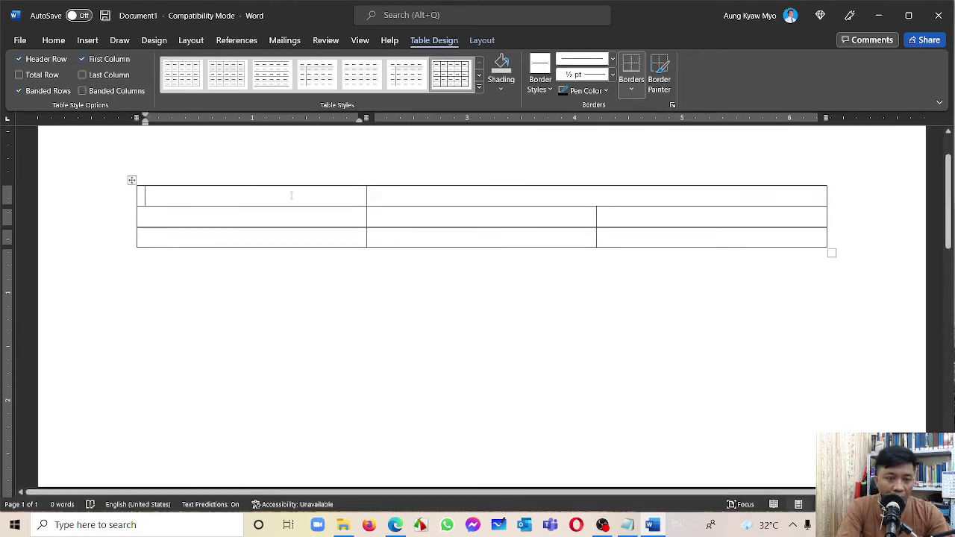
type("L")
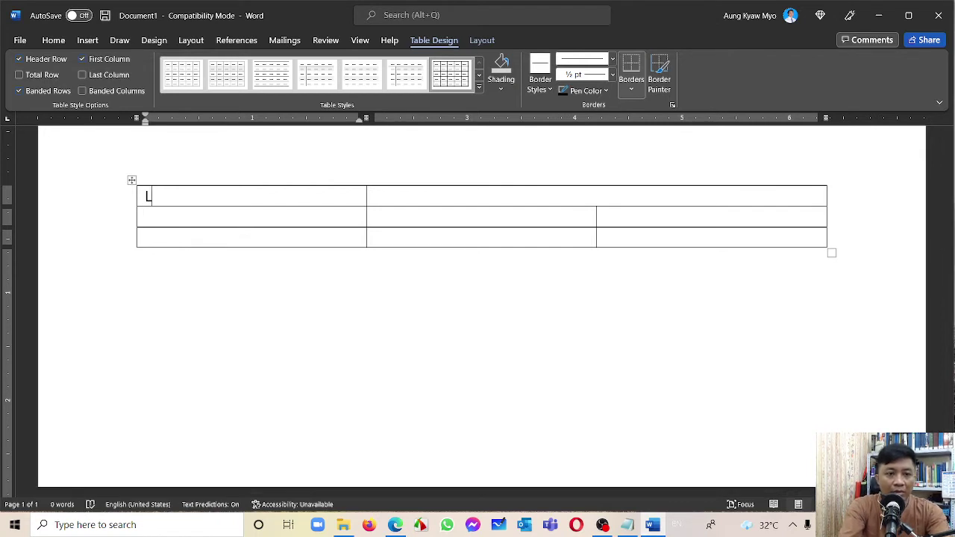
type("ogo")
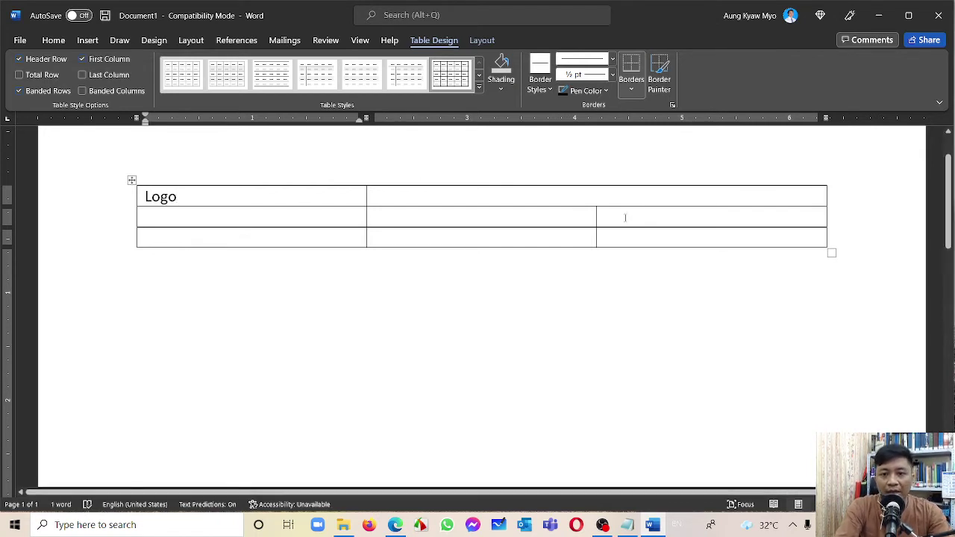
left_click(628, 196)
type("T")
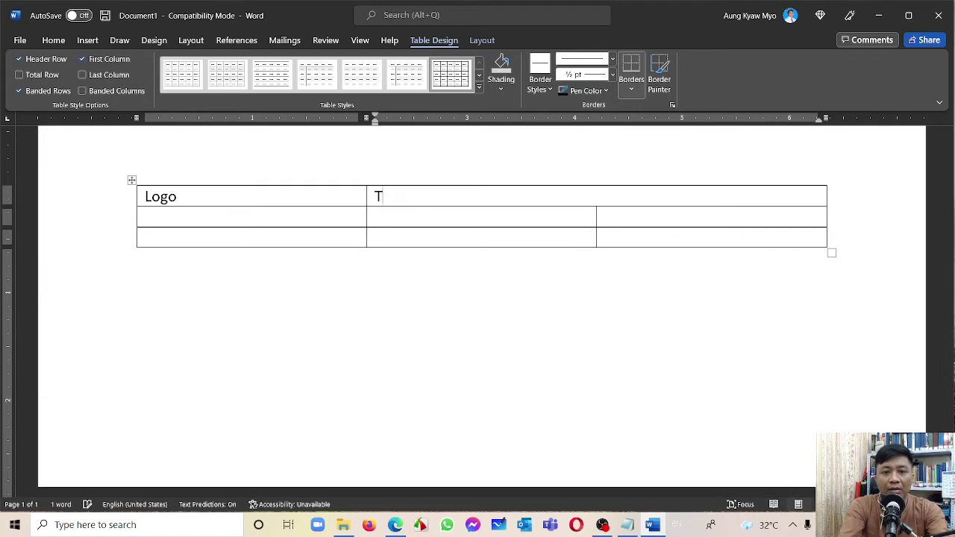
type("itle")
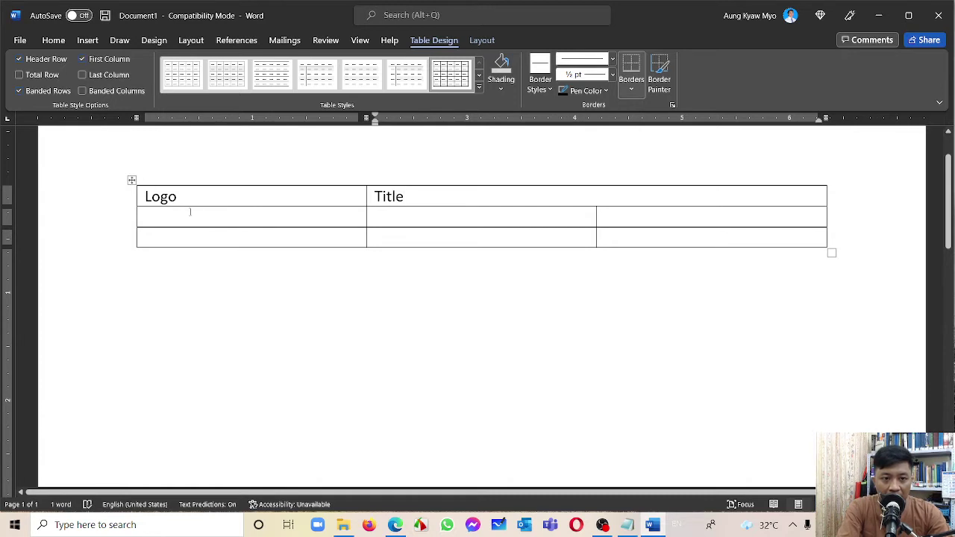
Step: Increase the heights of all three table rows, making the middle row the tallest and the last row only slightly taller
left_click_drag(197, 206, 198, 245)
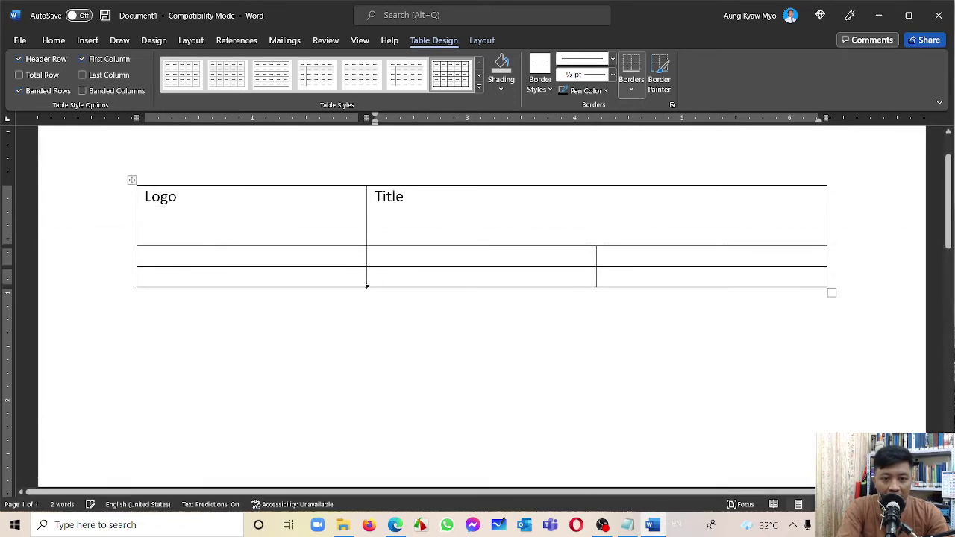
left_click_drag(406, 266, 406, 382)
scroll(407, 382, "down", 3)
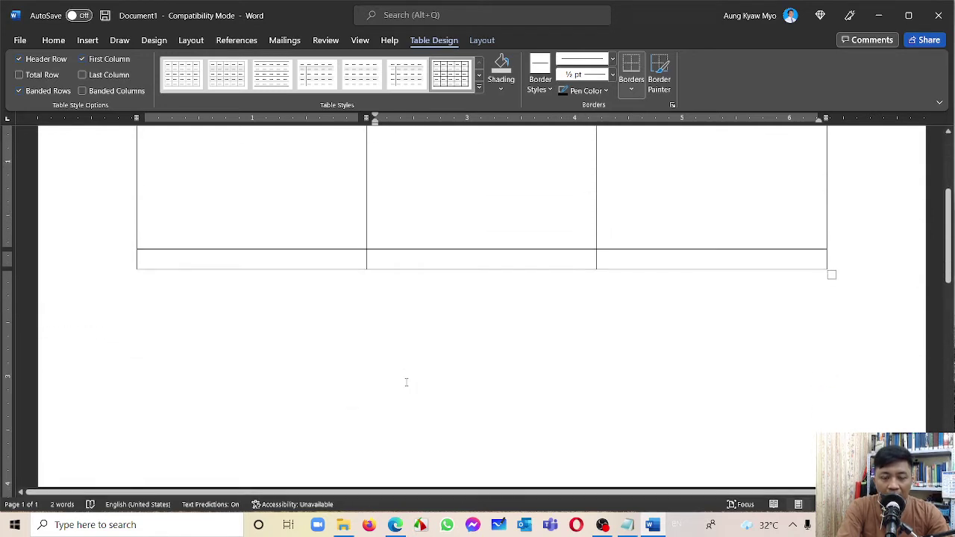
left_click_drag(448, 268, 447, 282)
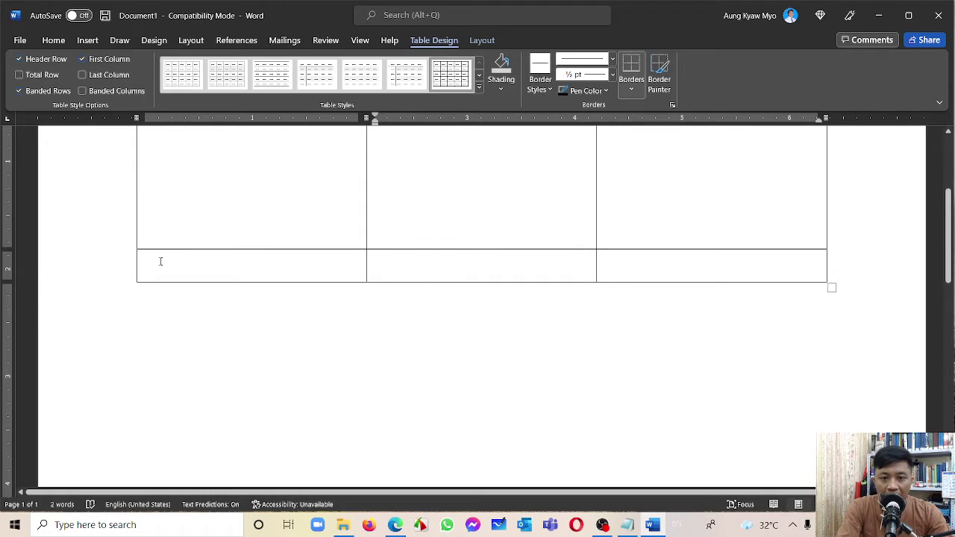
Step: Merge all three cells of the table's last row into a single footer cell
left_click_drag(160, 261, 617, 265)
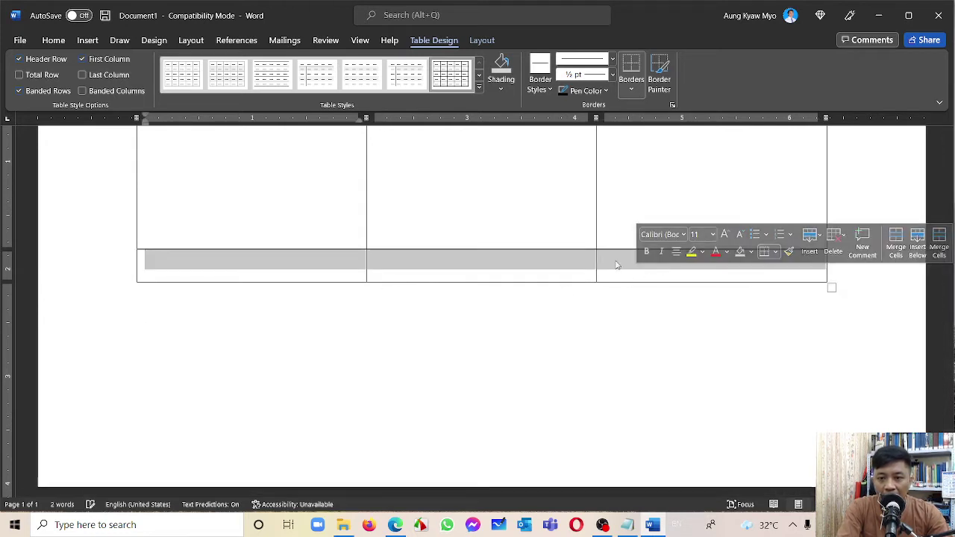
right_click(611, 265)
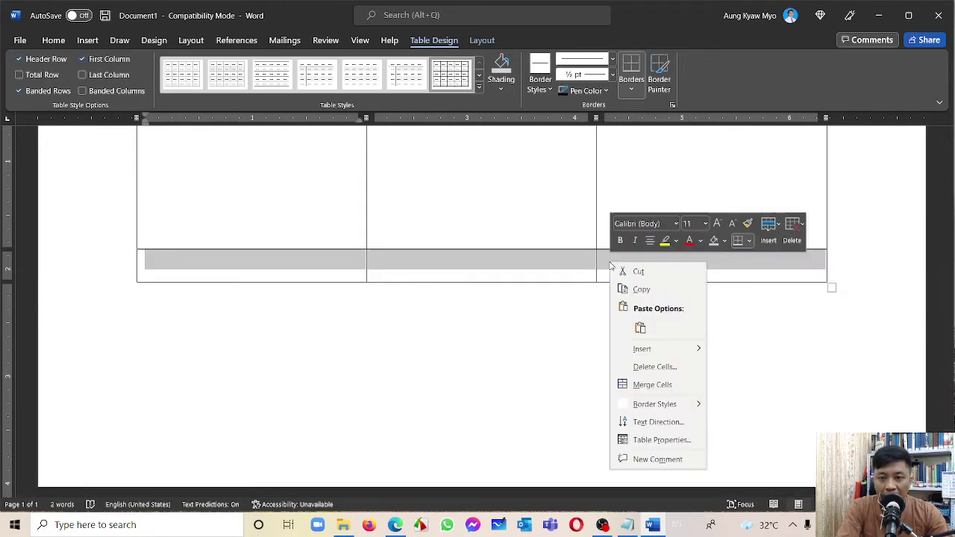
left_click(656, 383)
scroll(559, 264, "up", 5)
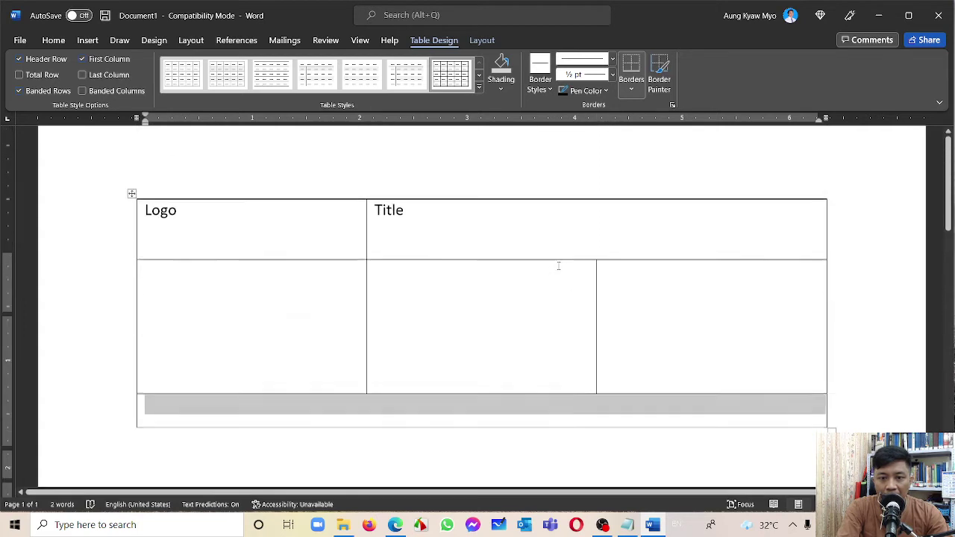
left_click(493, 376)
scroll(494, 370, "down", 5)
scroll(494, 371, "up", 3)
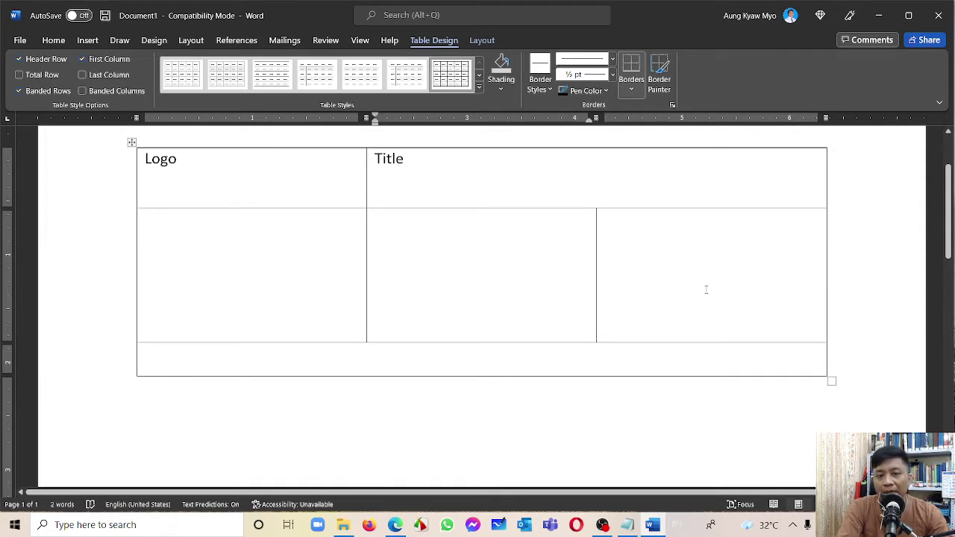
Step: Add the quoted text "Welcome to Ygn Zoo" after the word Title in the merged header cell
left_click(577, 183)
type("\"")
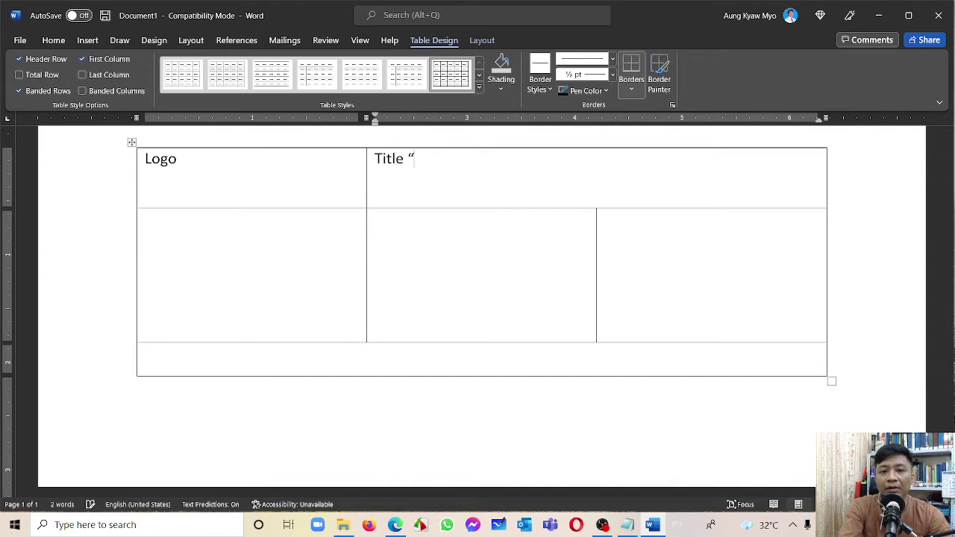
type("Welcome to ")
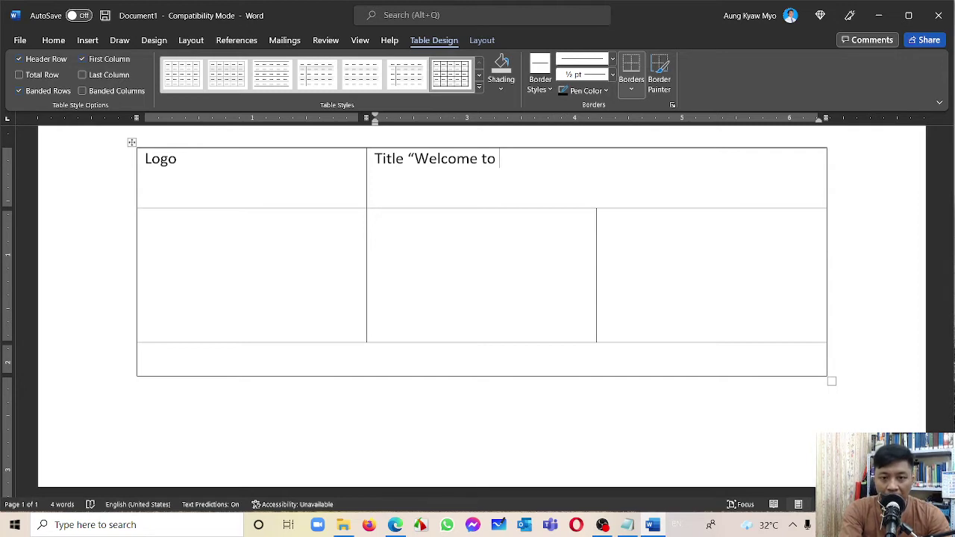
type("Ygn ")
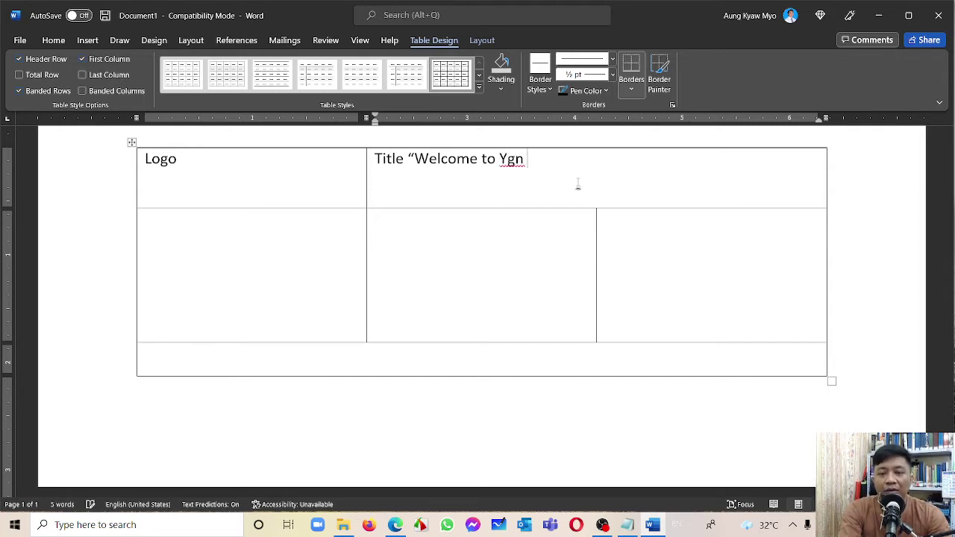
type("Zoo\"")
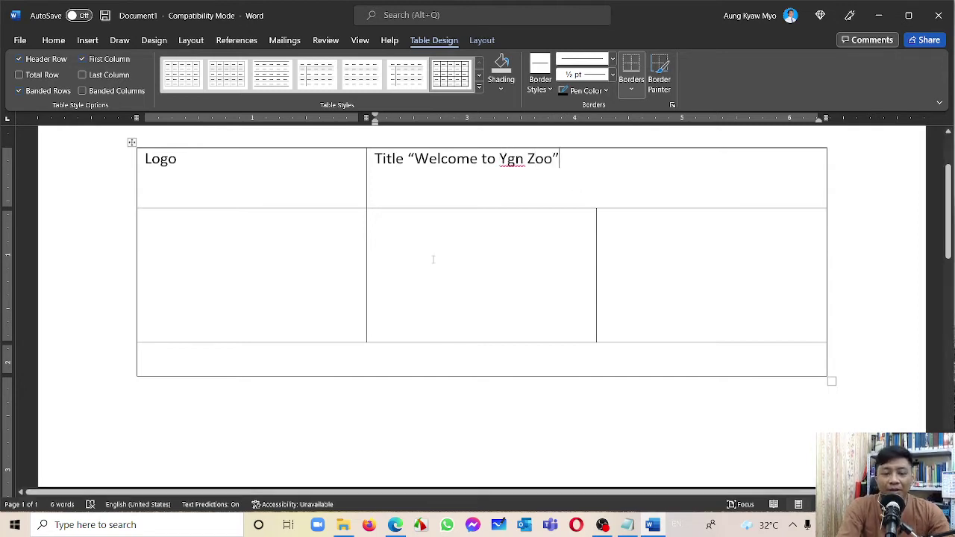
Step: Enter "This website is created by your name." in the merged cell of the last row
left_click(215, 232)
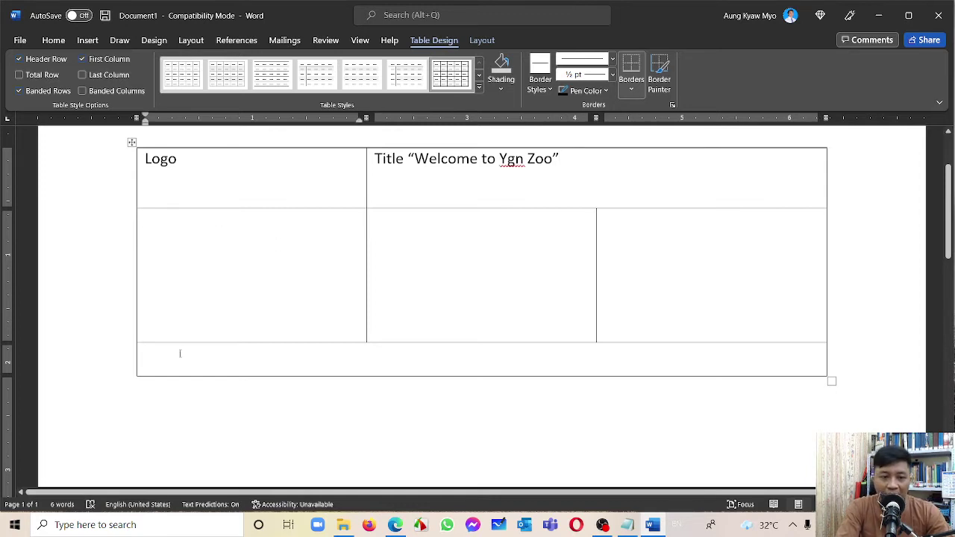
left_click(210, 365)
type("This is")
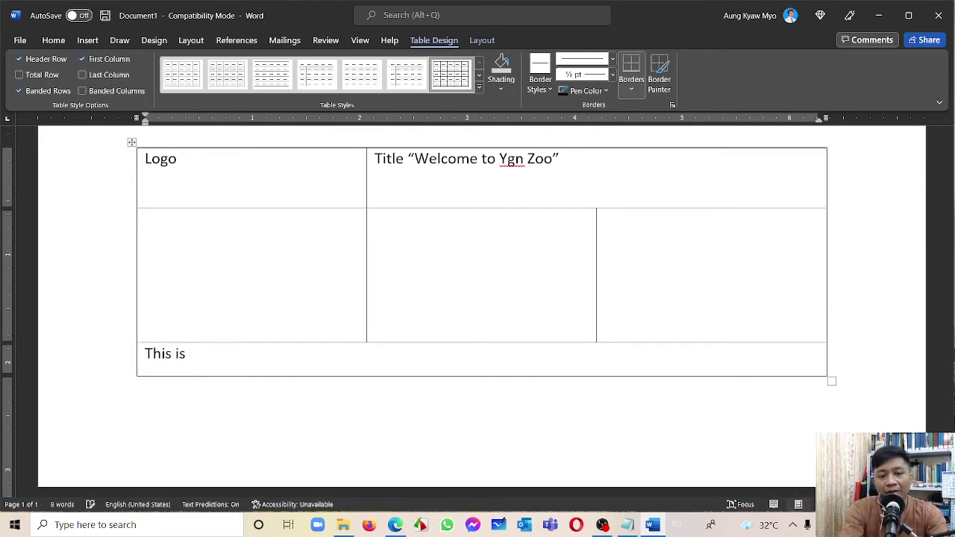
key("BackSpace")
key("BackSpace")
key("BackSpace")
type("webstie")
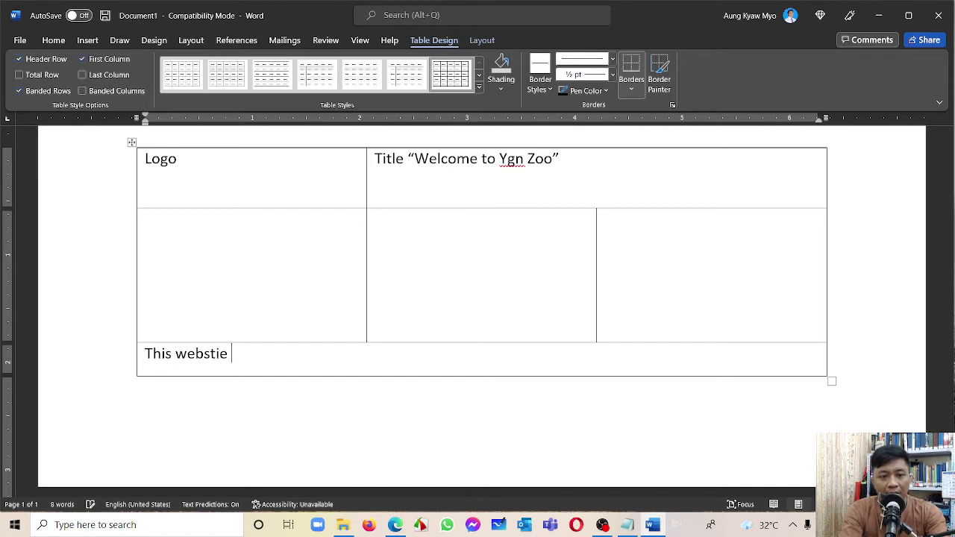
key("BackSpace")
key("BackSpace")
key("BackSpace")
key("BackSpace")
type("ite is c")
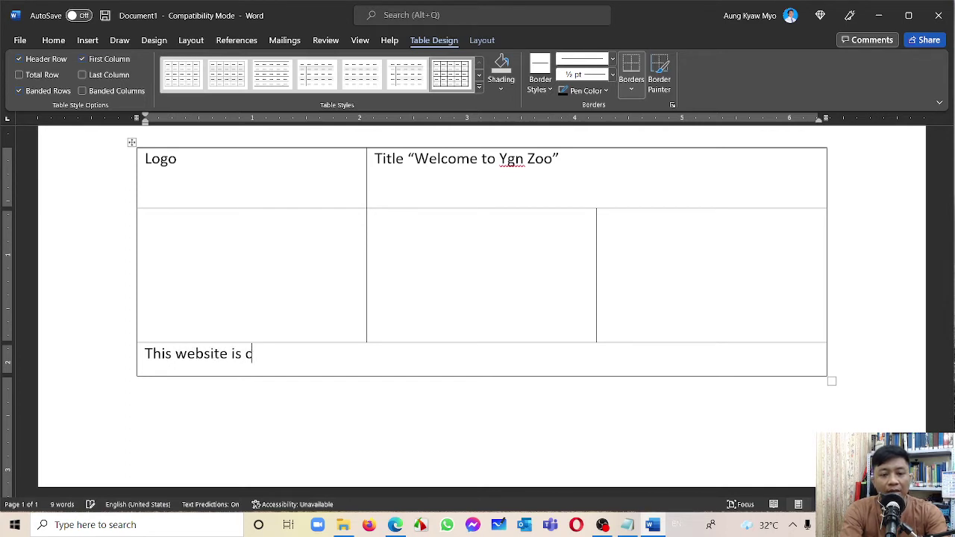
type("reated by ")
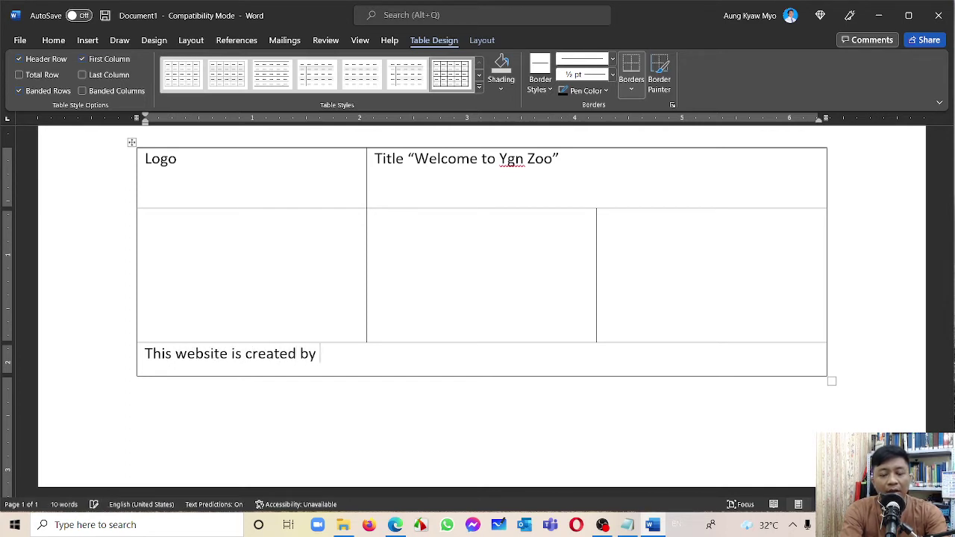
type("your name.")
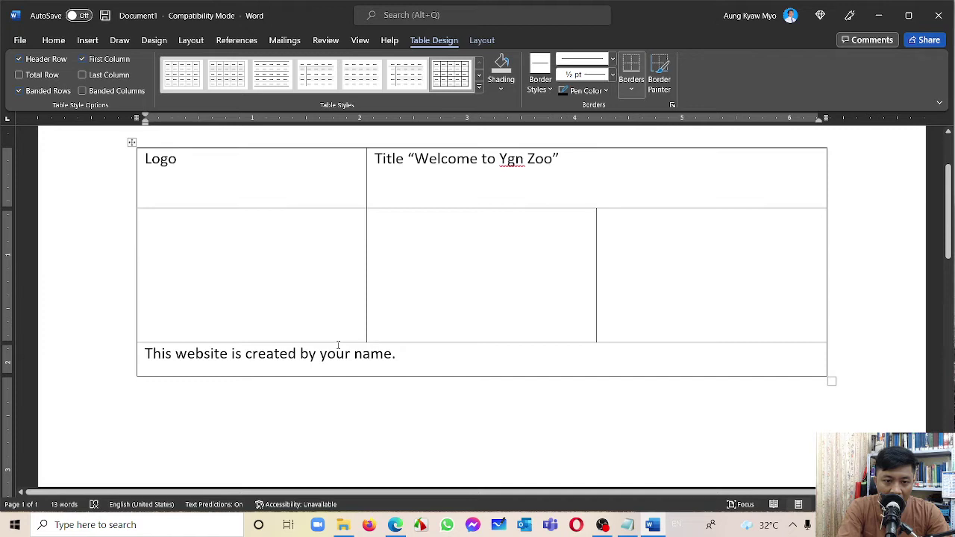
Step: Insert a new three-cell row directly below the table's empty middle row
left_click(216, 228)
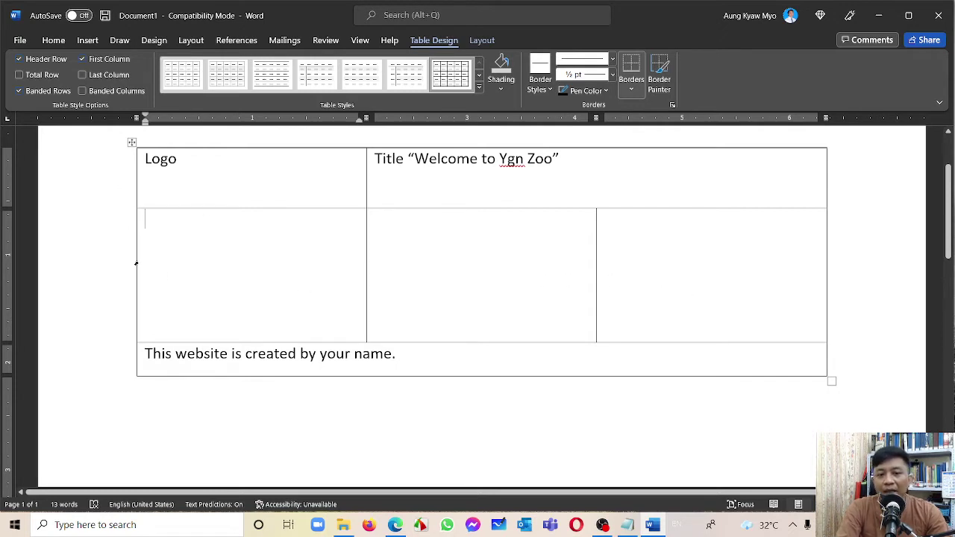
left_click(111, 276)
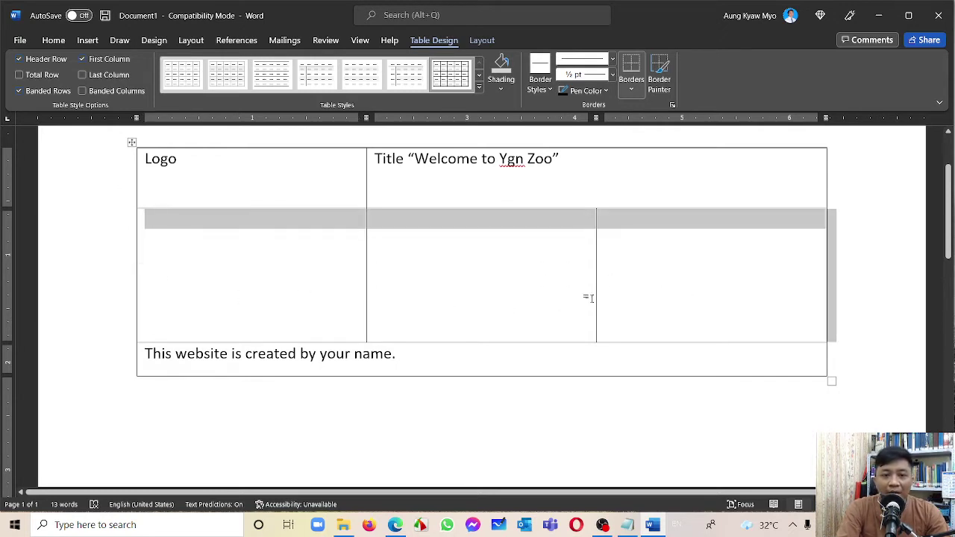
right_click(702, 225)
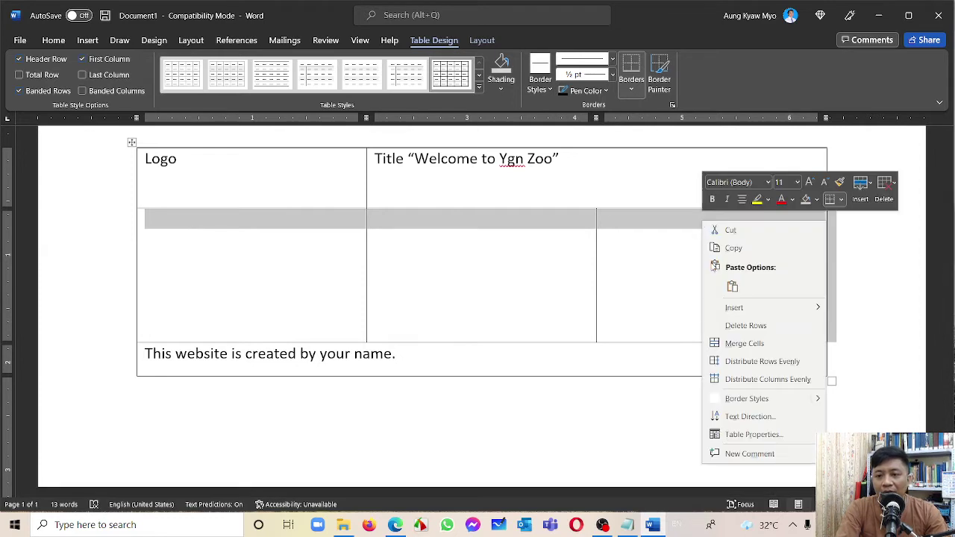
mouse_move(782, 309)
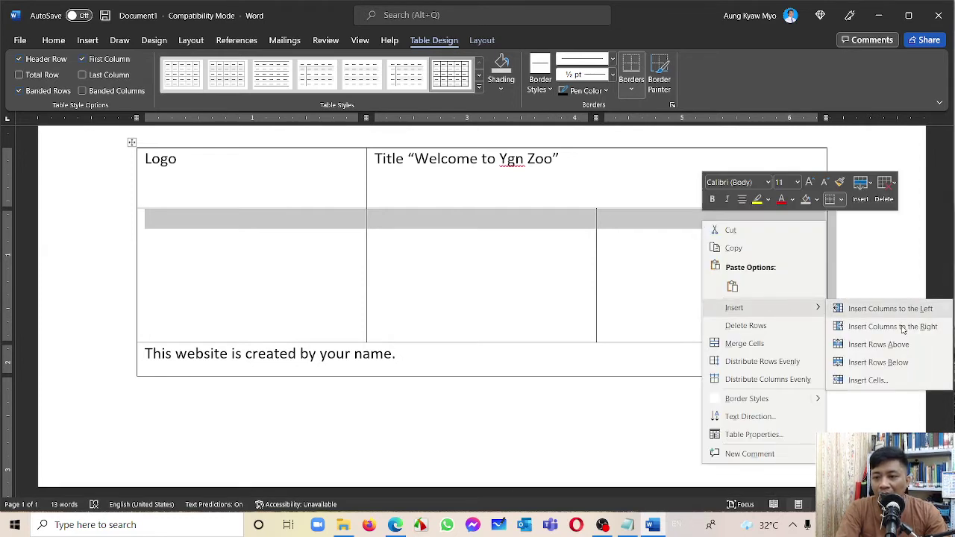
left_click(884, 365)
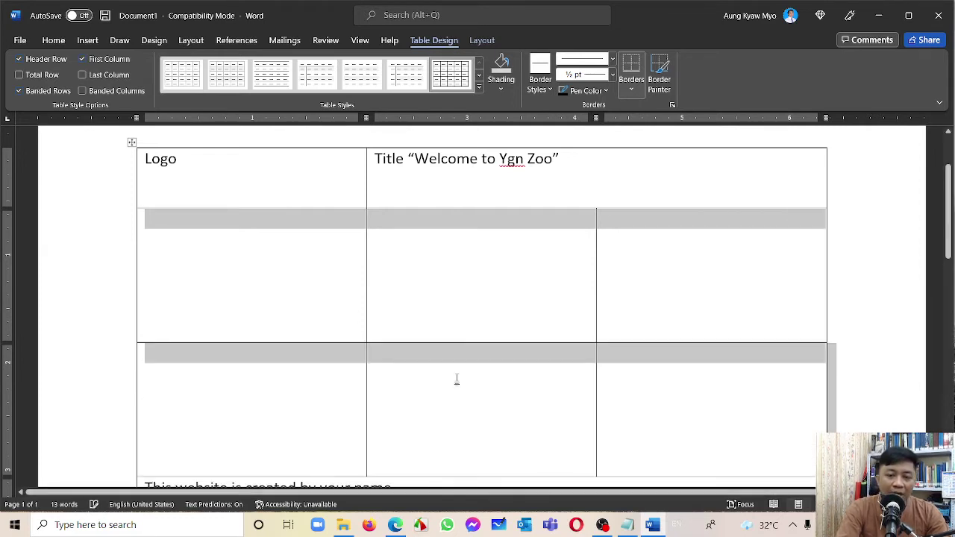
Step: Examine the whole table layout from the header row down to the footer row
left_click(512, 395)
scroll(512, 395, "down", 3)
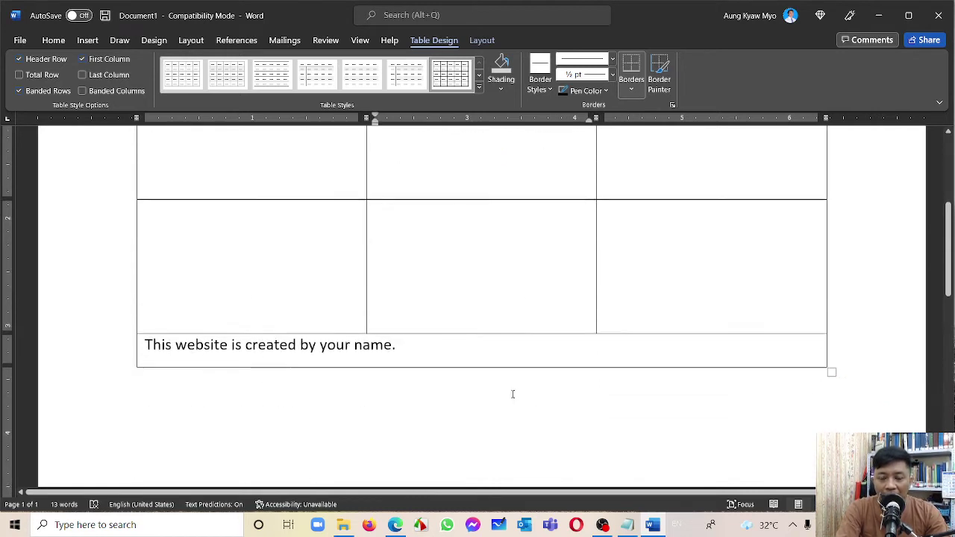
scroll(511, 396, "up", 2)
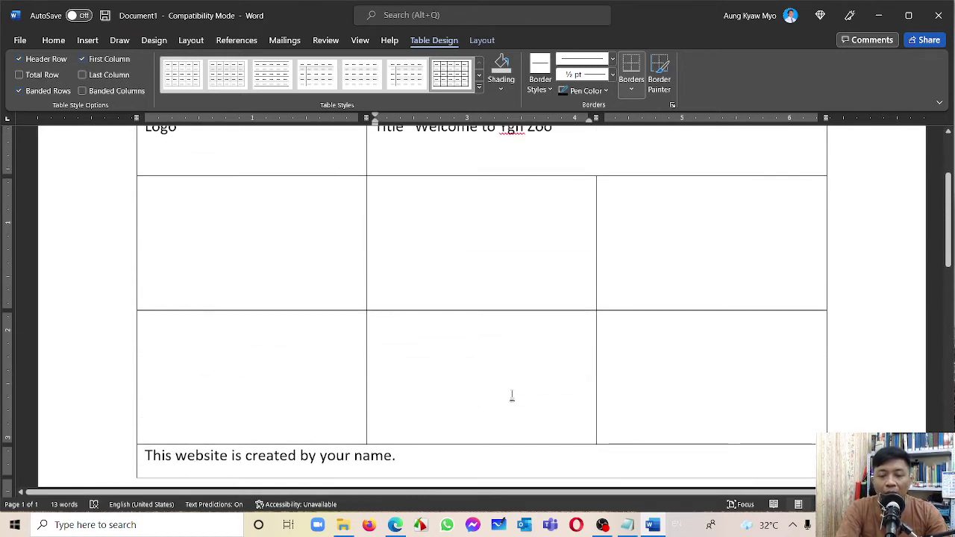
scroll(512, 395, "down", 1)
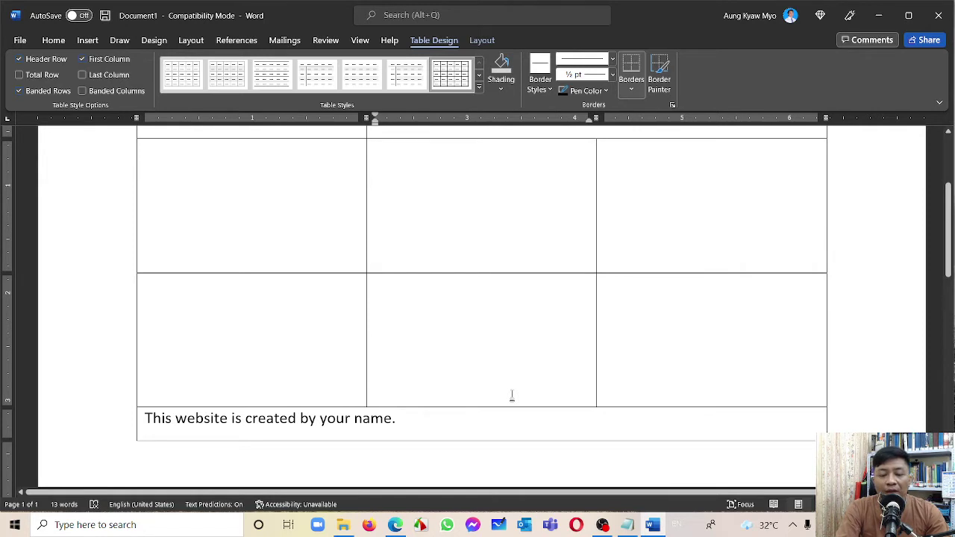
scroll(495, 353, "up", 2)
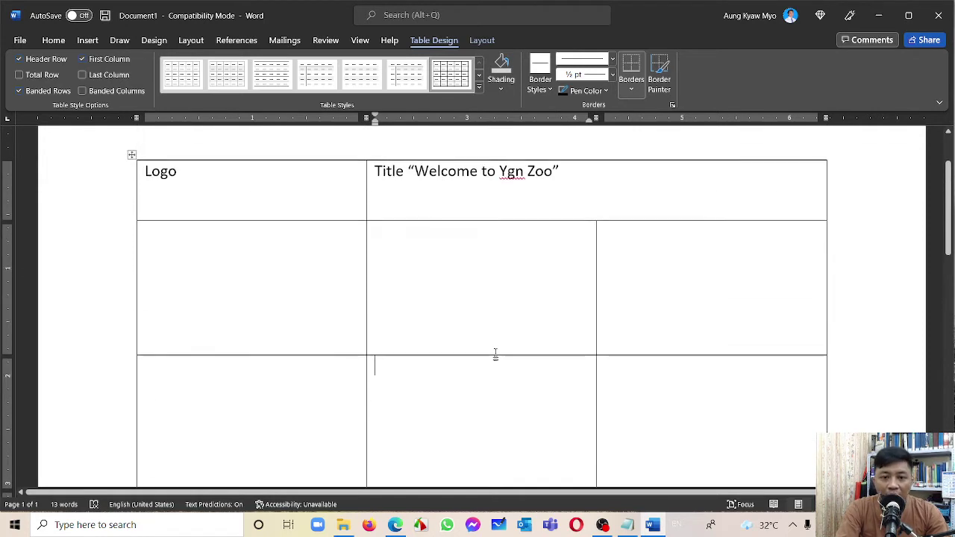
scroll(494, 354, "down", 2)
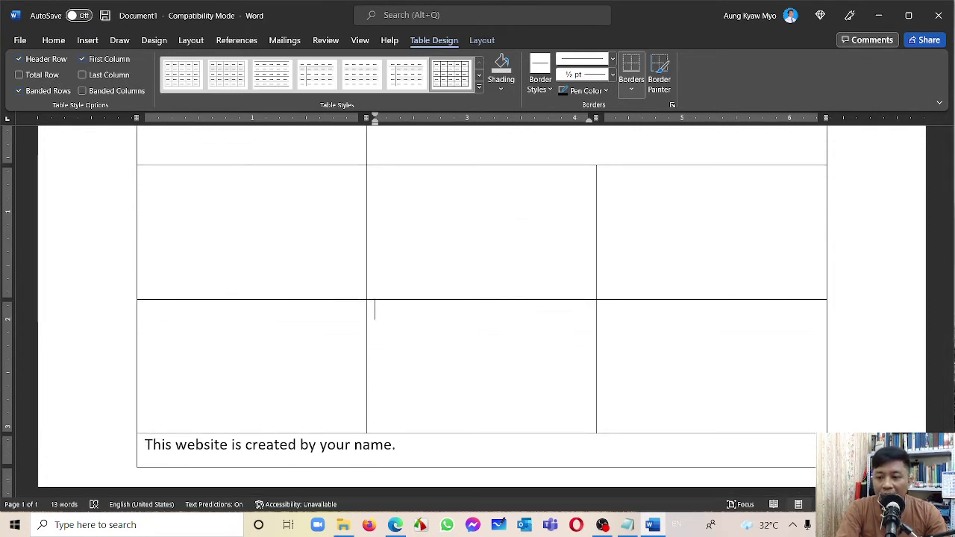
scroll(477, 298, "down", 3)
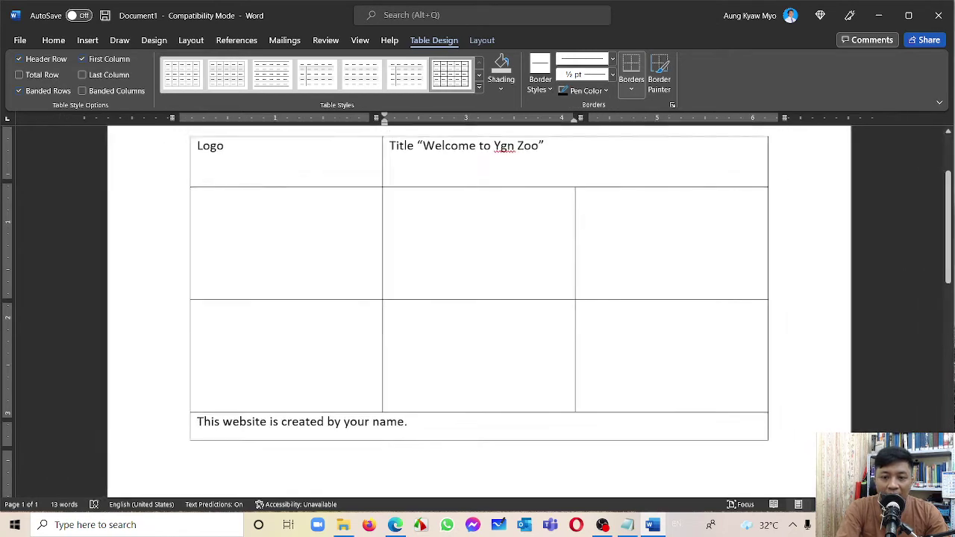
scroll(799, 370, "up", 2)
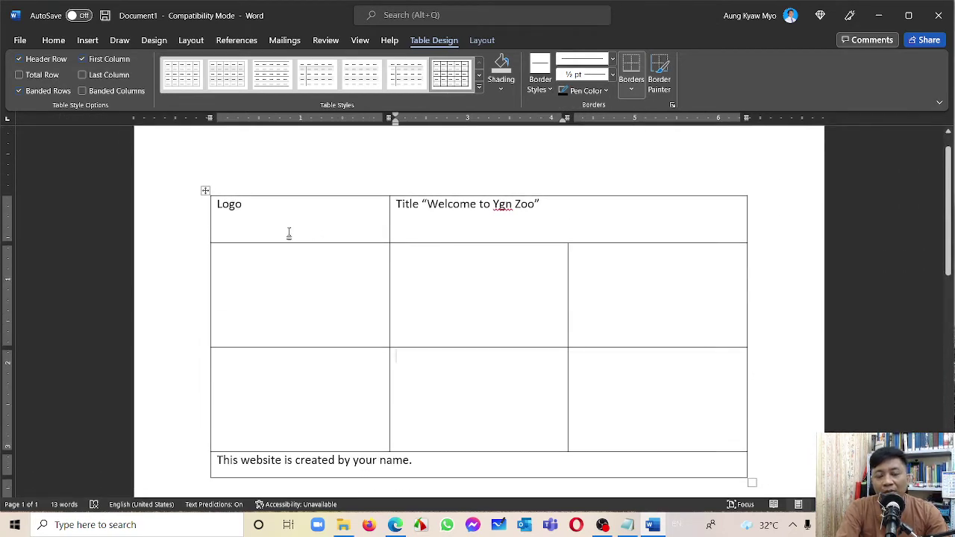
Step: Add the size "150 x 150 px" on a new line below Logo in the first header cell
left_click(299, 225)
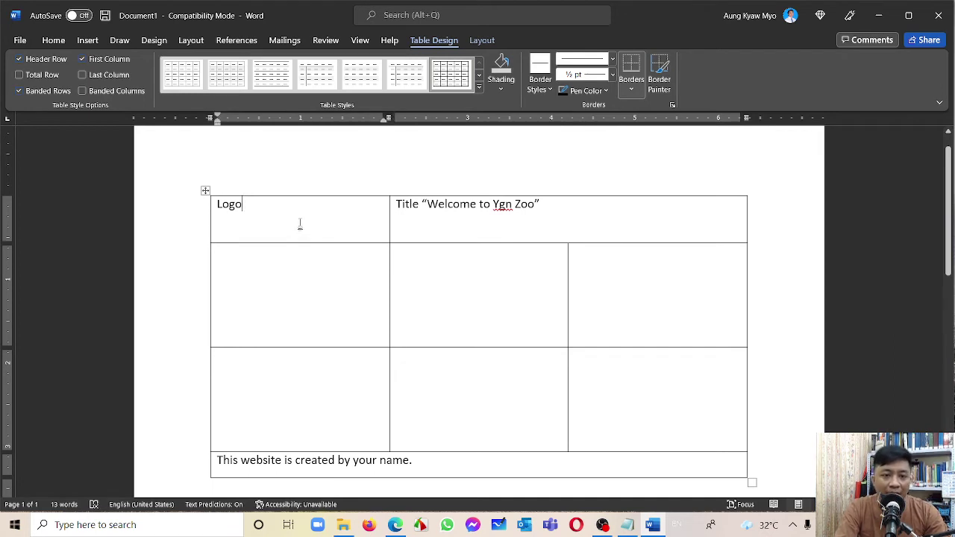
key("Return")
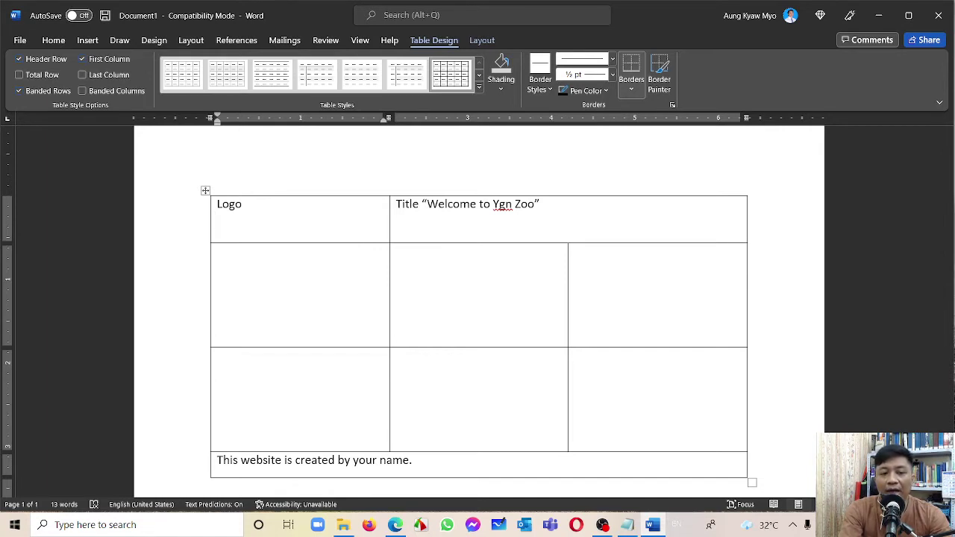
type("150px")
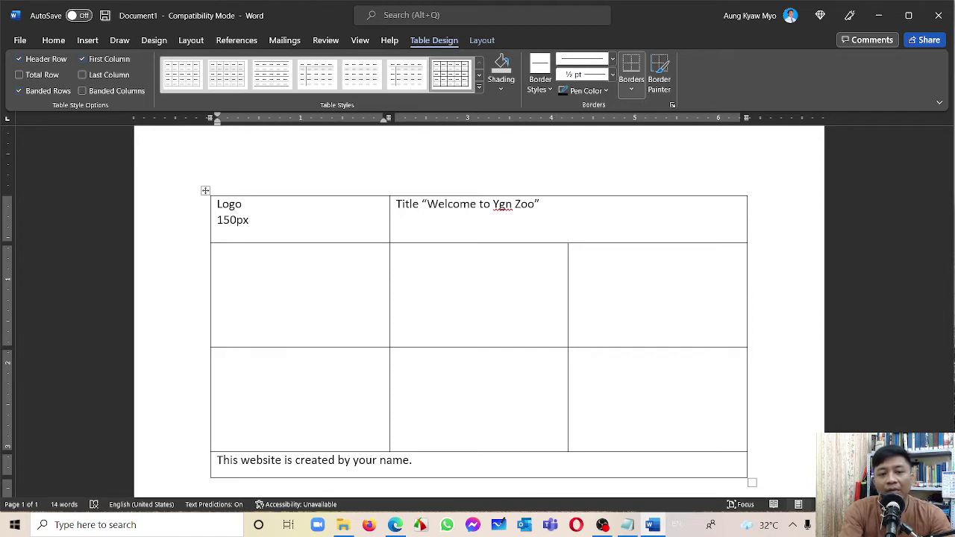
key("BackSpace")
key("BackSpace")
type("x 150 px")
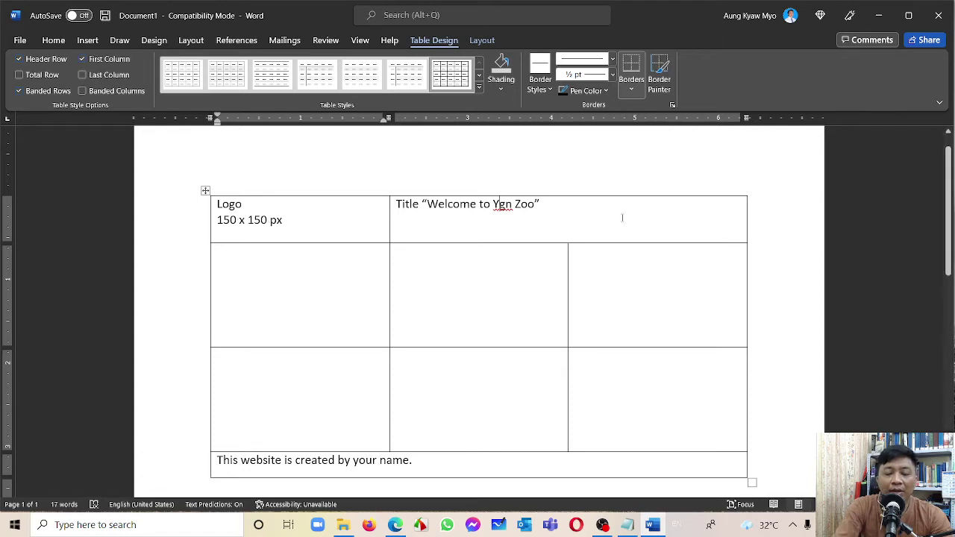
Step: Change the first number of the logo size to 200 so the line reads "200 x 150 px"
left_click(554, 203)
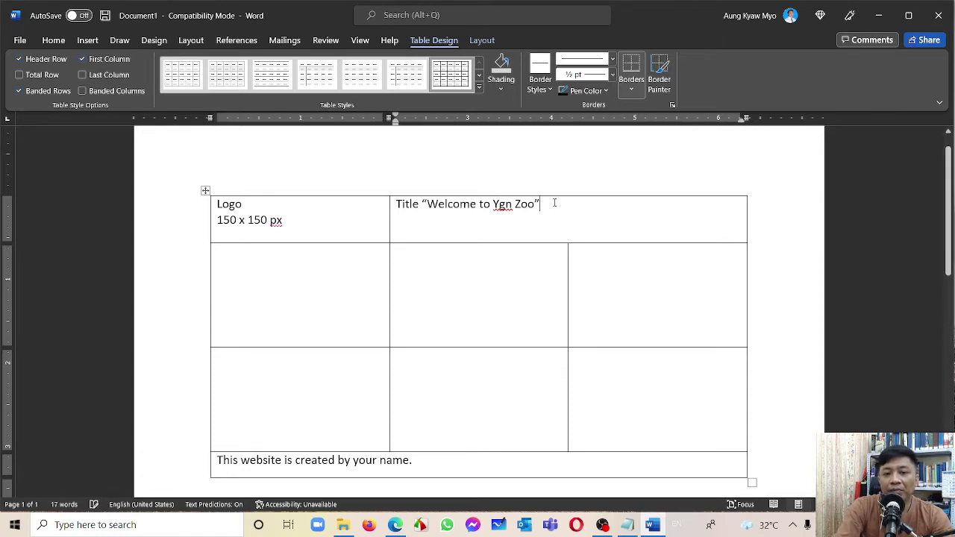
left_click(233, 220)
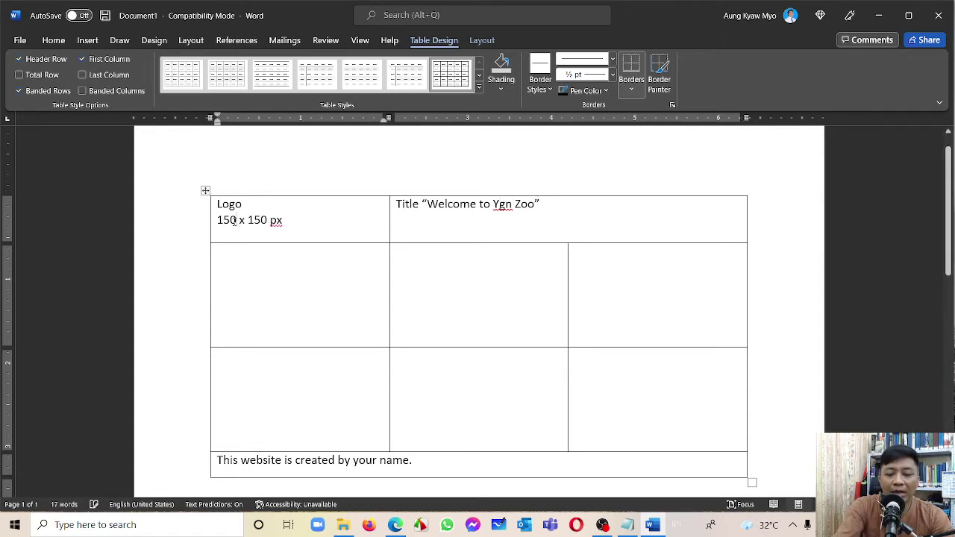
key("BackSpace")
key("BackSpace")
key("BackSpace")
type("200")
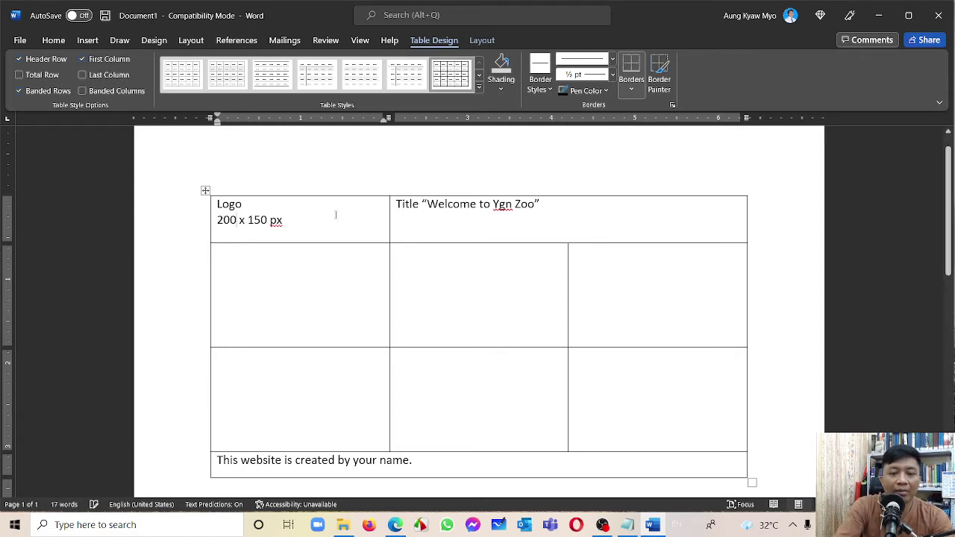
Step: Add the size "600 x 150" on a new line below the title text in the merged header cell
left_click(580, 219)
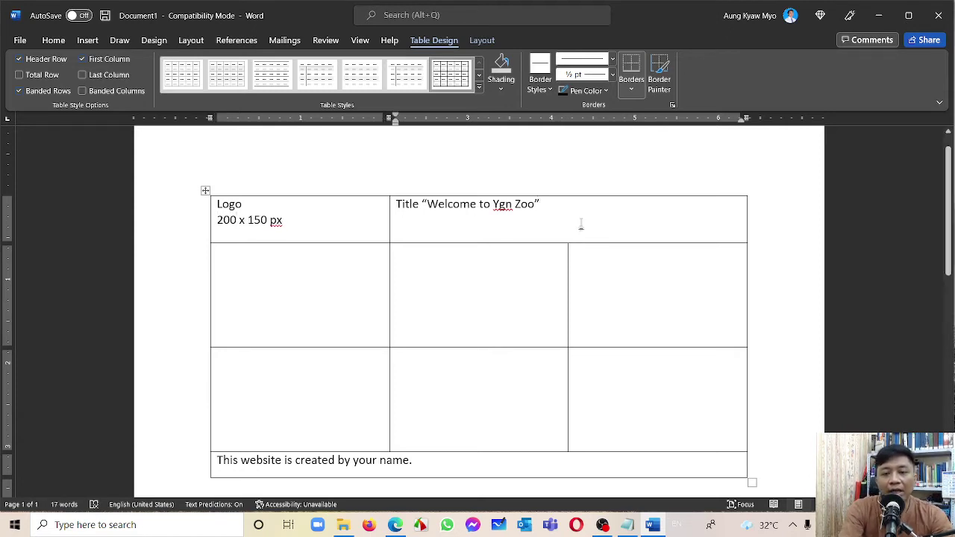
key("Return")
type("60")
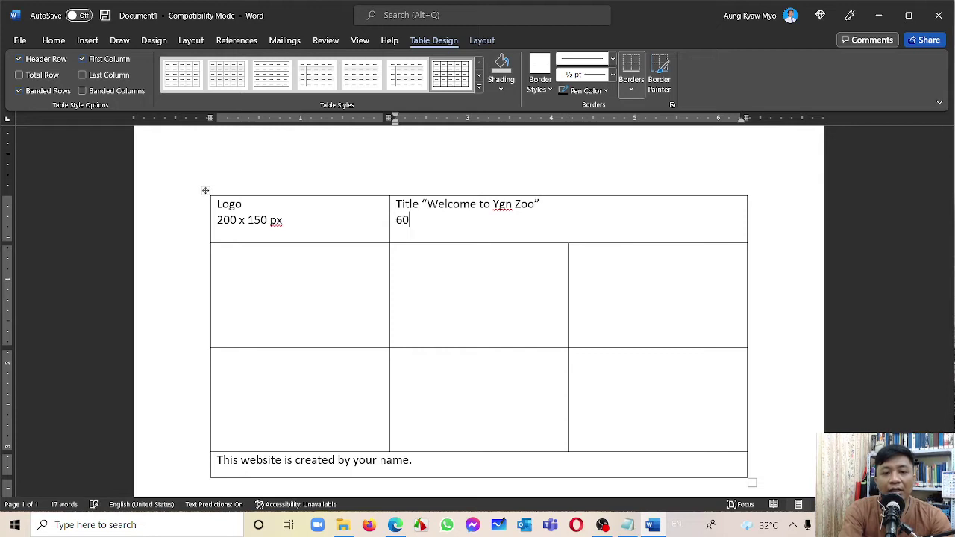
type("0 x")
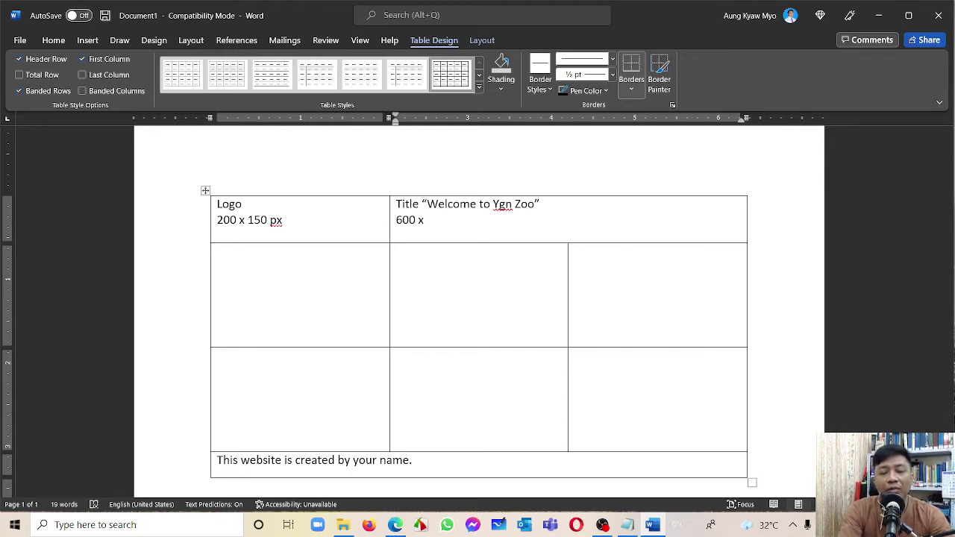
type(" 150")
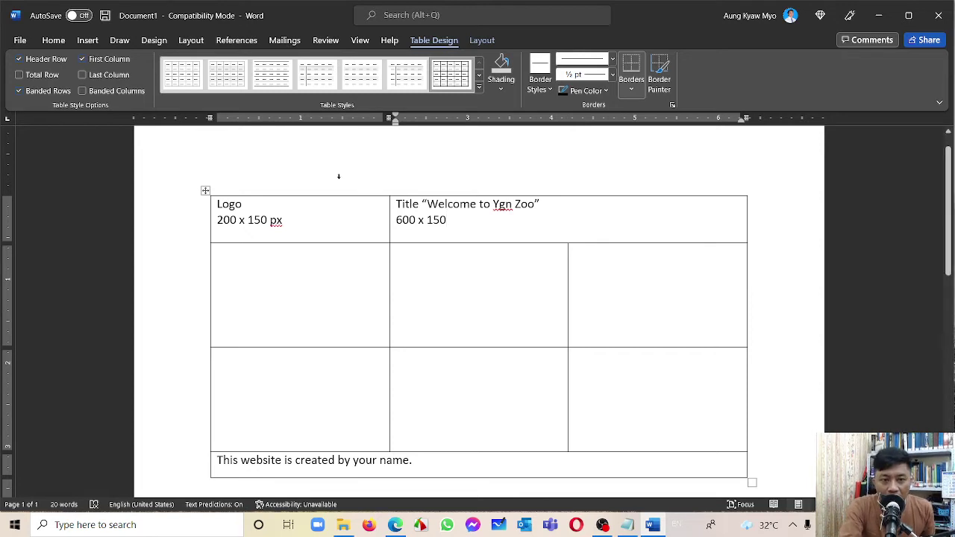
left_click(161, 222)
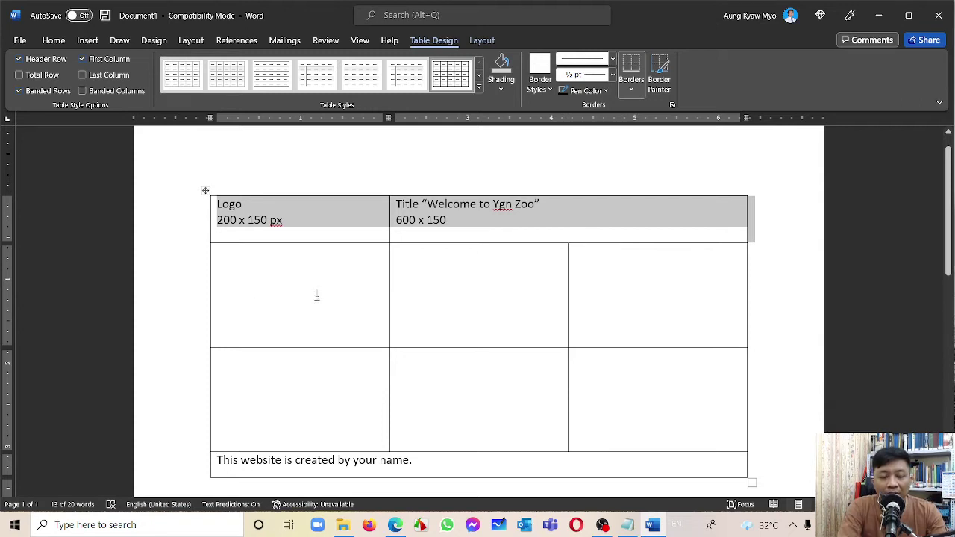
Step: Label the first cells of the two middle rows "Elephant" and "Lion"
left_click(291, 309)
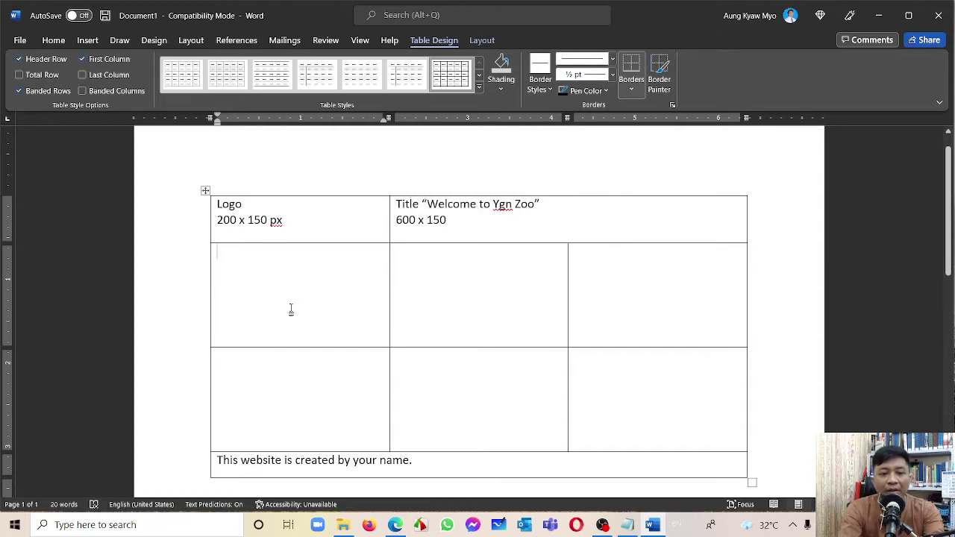
type("Ele")
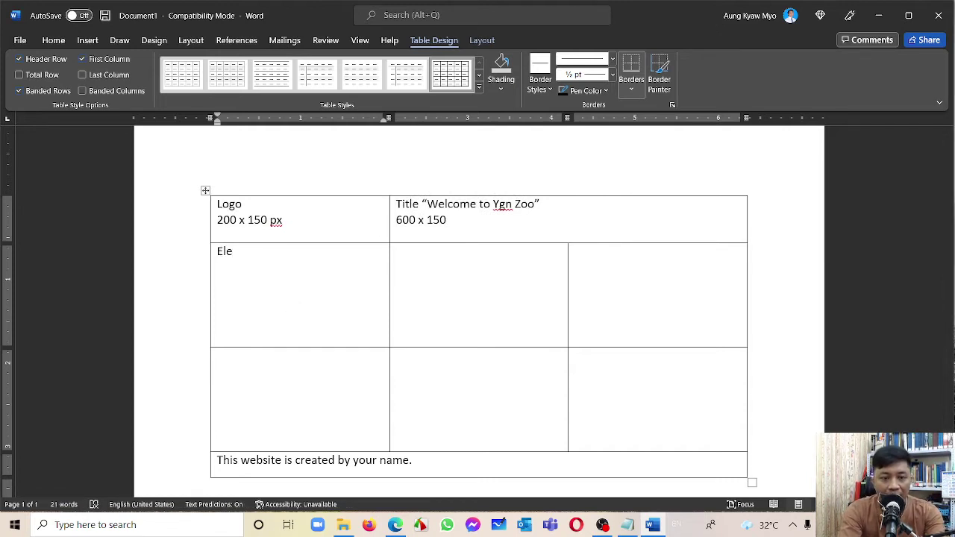
type("phant")
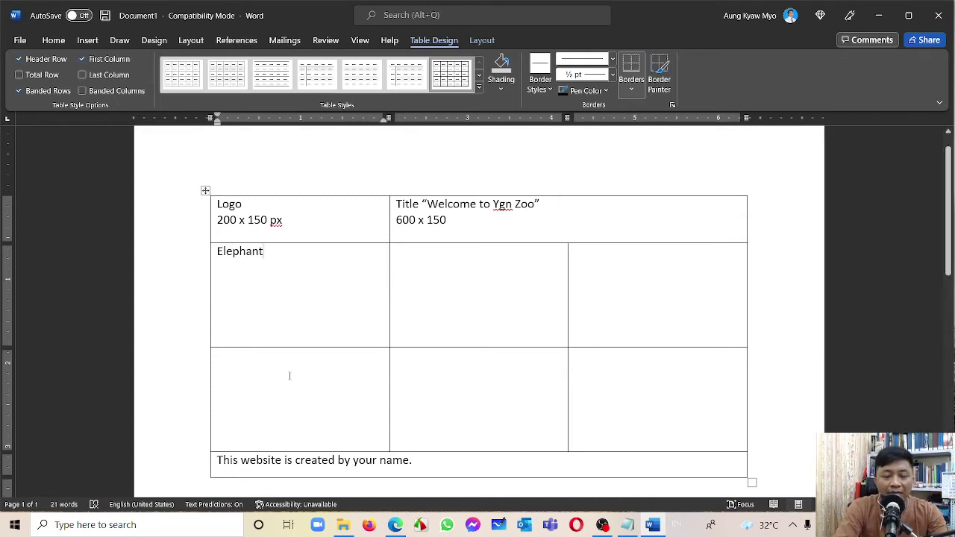
left_click(290, 376)
type("Lion")
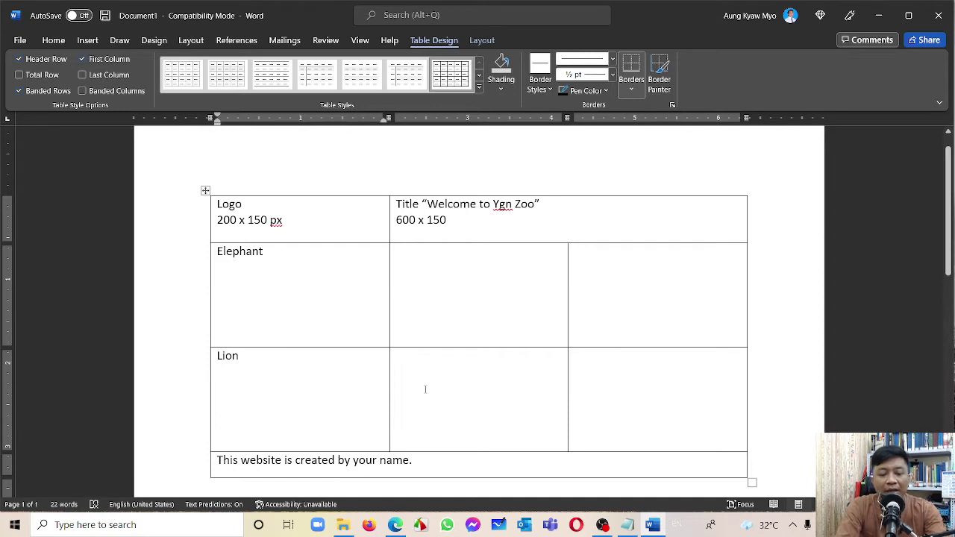
Step: Enter "Picture" in the Elephant row's second cell and "Descrition" in its third cell
left_click(498, 286)
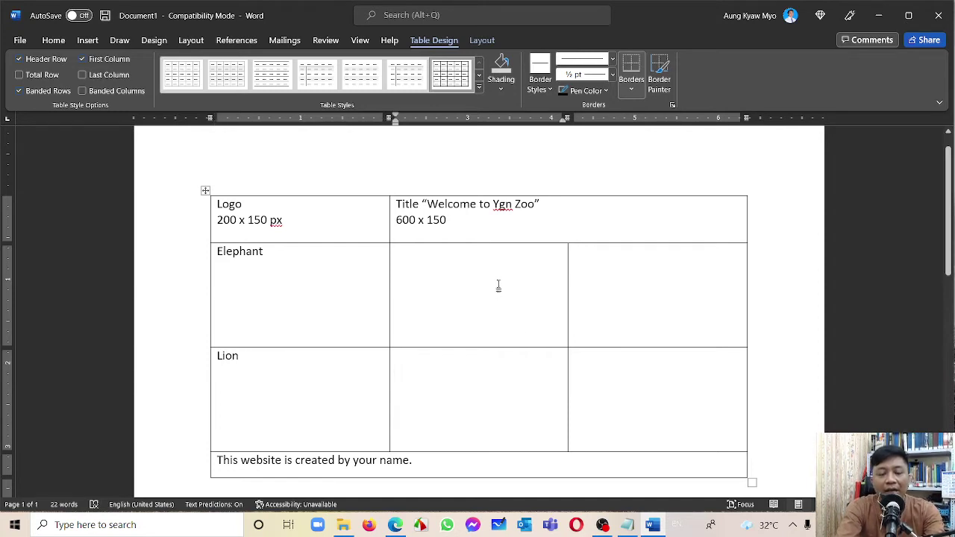
type("Picture")
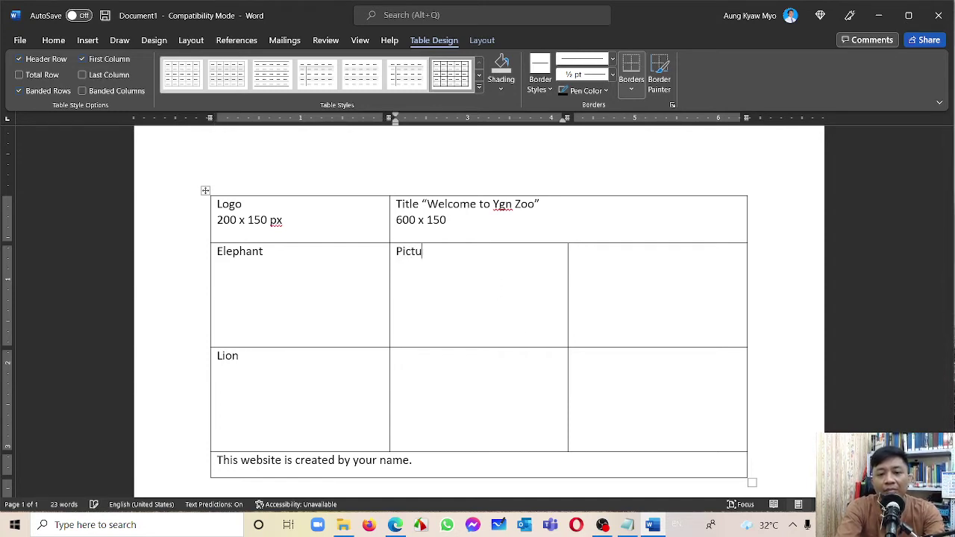
left_click(625, 252)
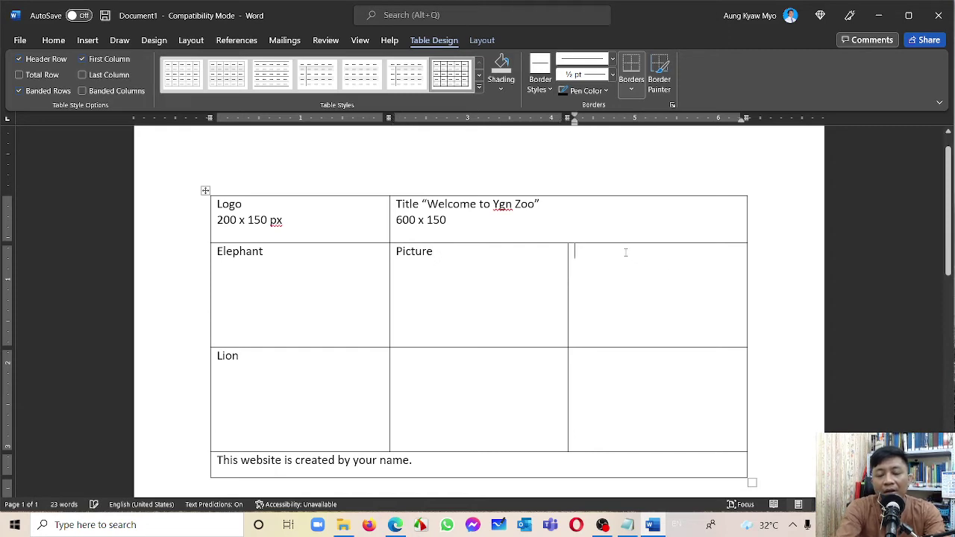
type("Des")
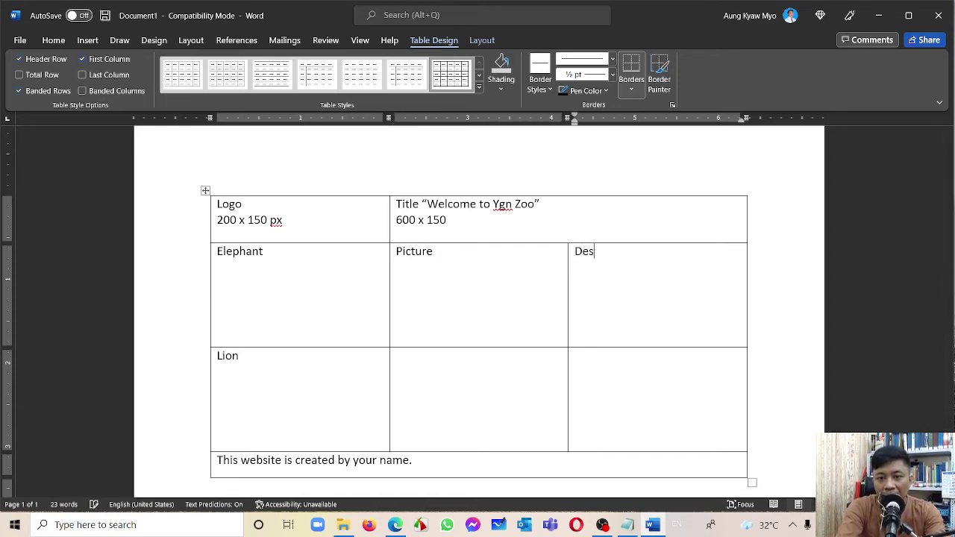
type("crition")
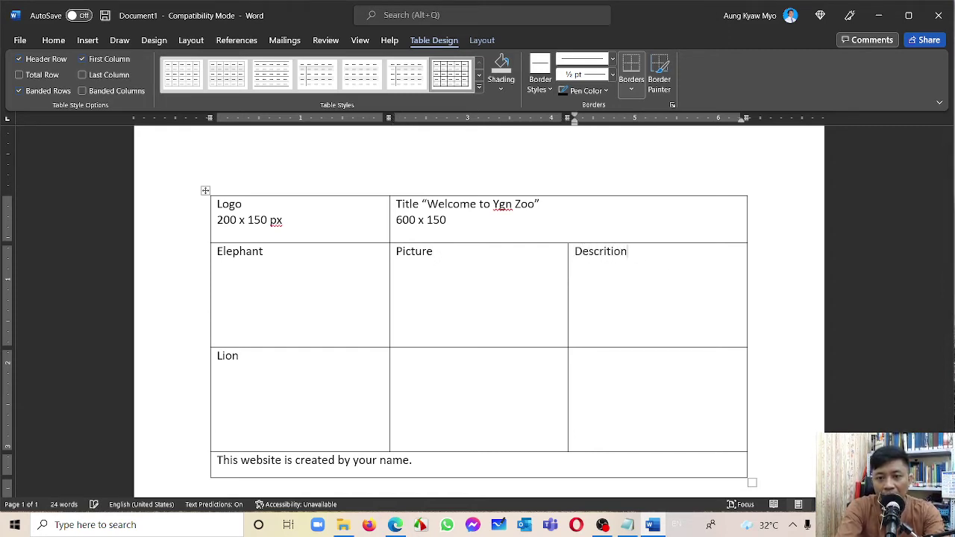
Step: Enter "Picture" in the second cell of the Lion row
left_click(469, 385)
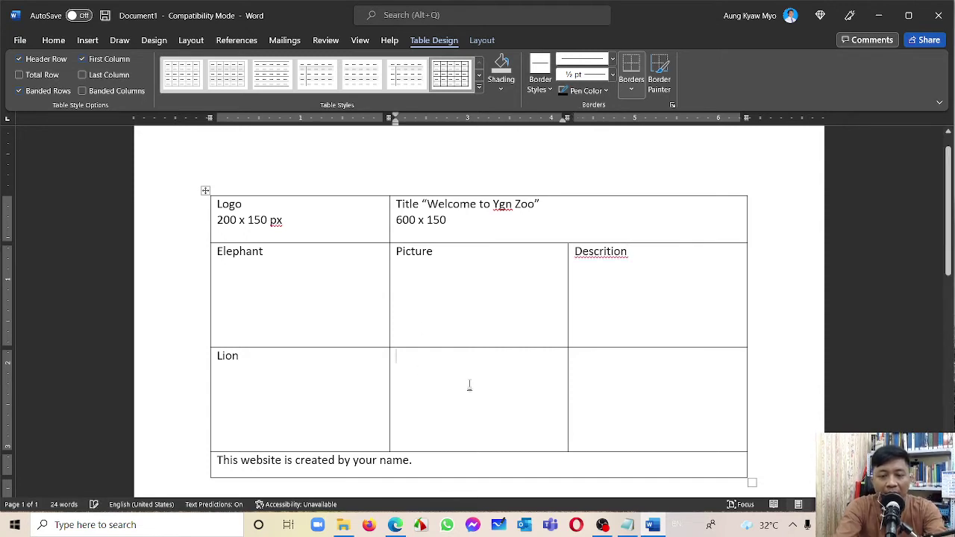
type("Pic")
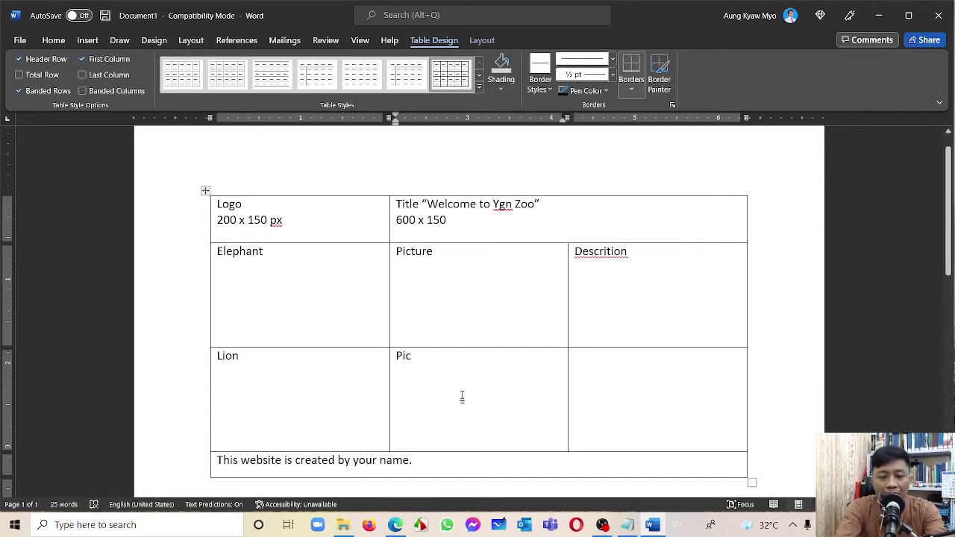
type("ture")
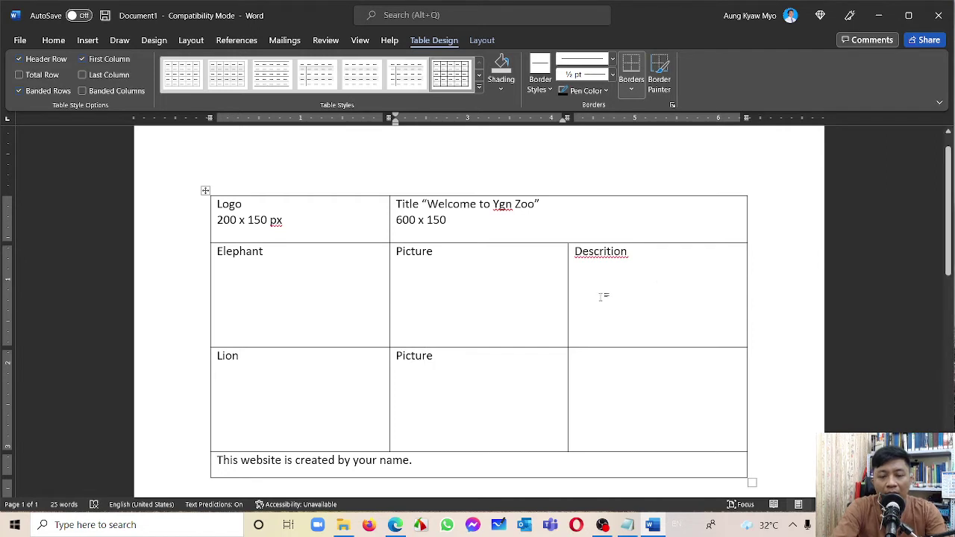
Step: Correct the misspelled word in the Elephant row to "Description" and enter "Description" in the Lion row's third cell
right_click(599, 254)
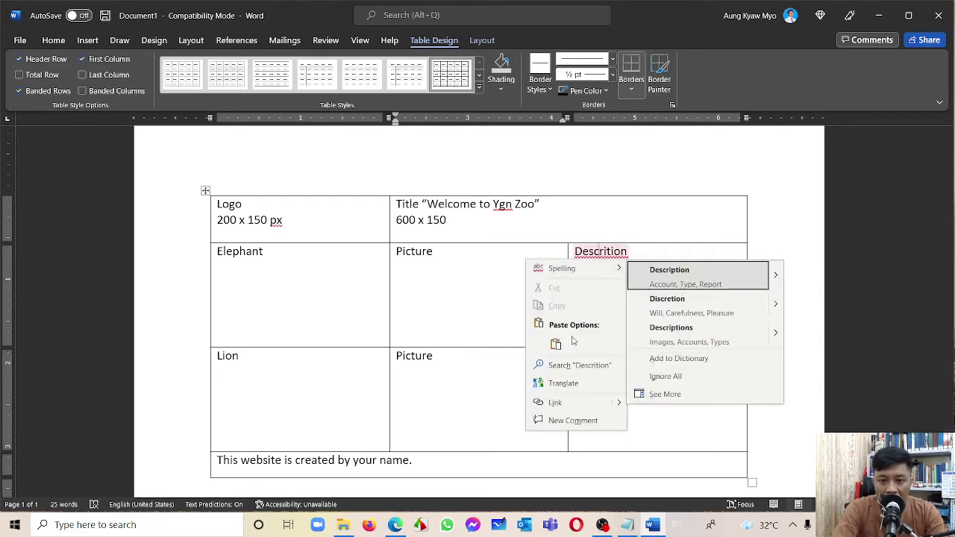
left_click(698, 276)
left_click(615, 360)
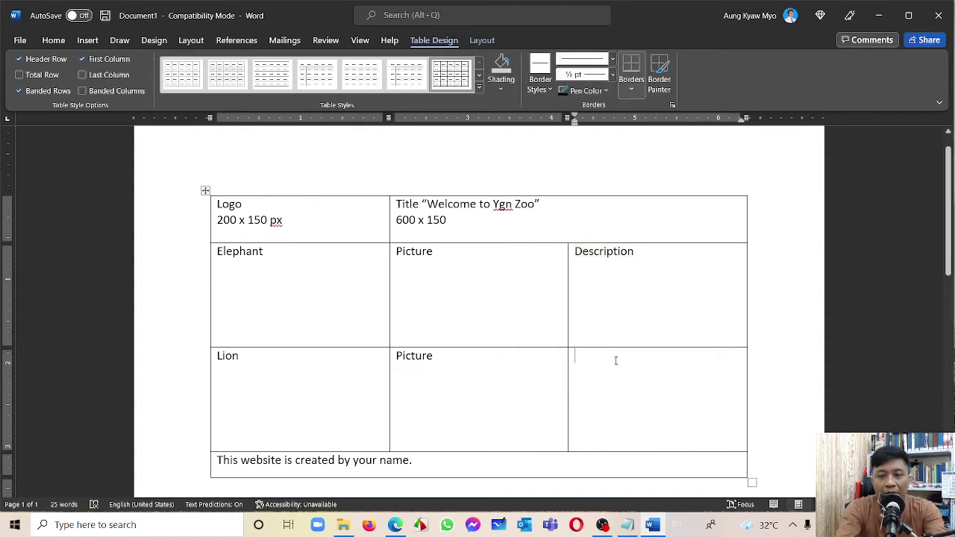
type("Descr")
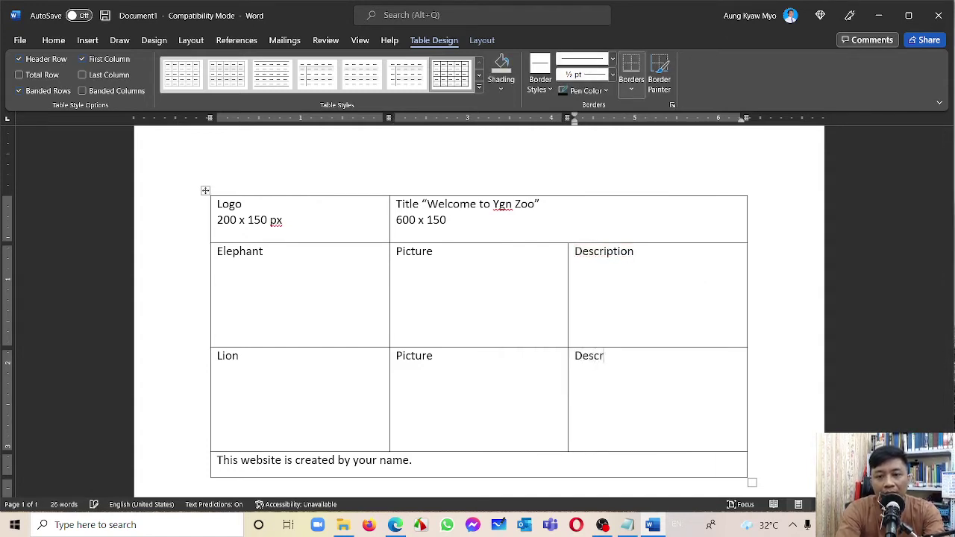
type("iption")
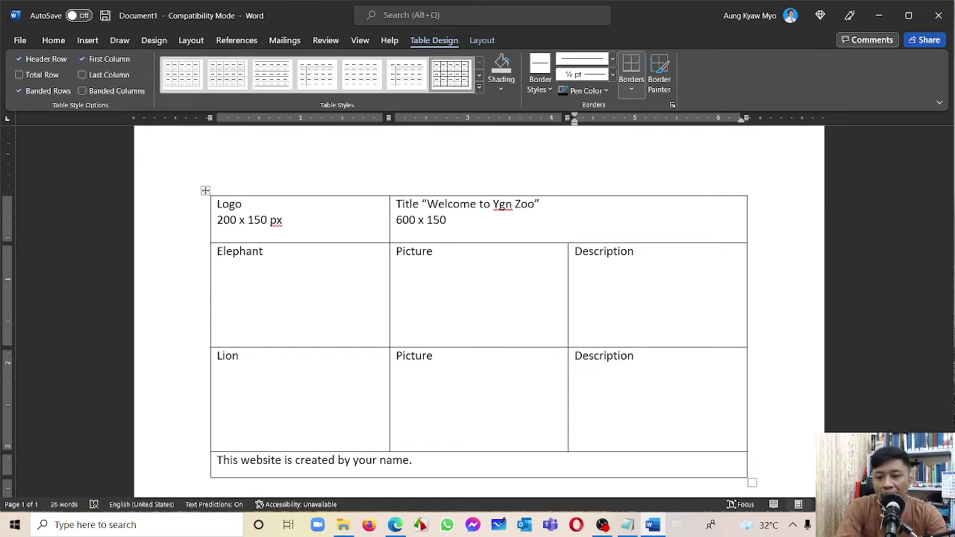
scroll(676, 384, "down", 1)
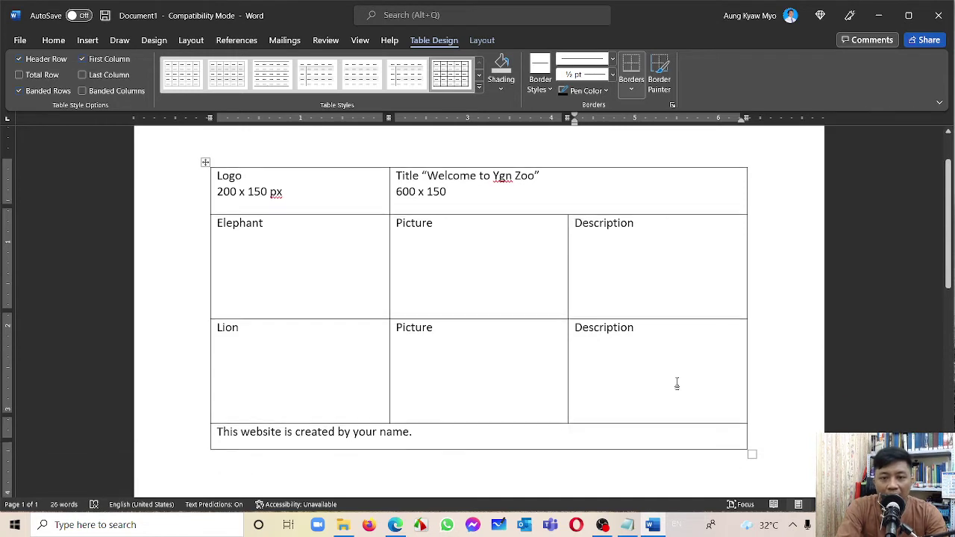
scroll(677, 383, "up", 1)
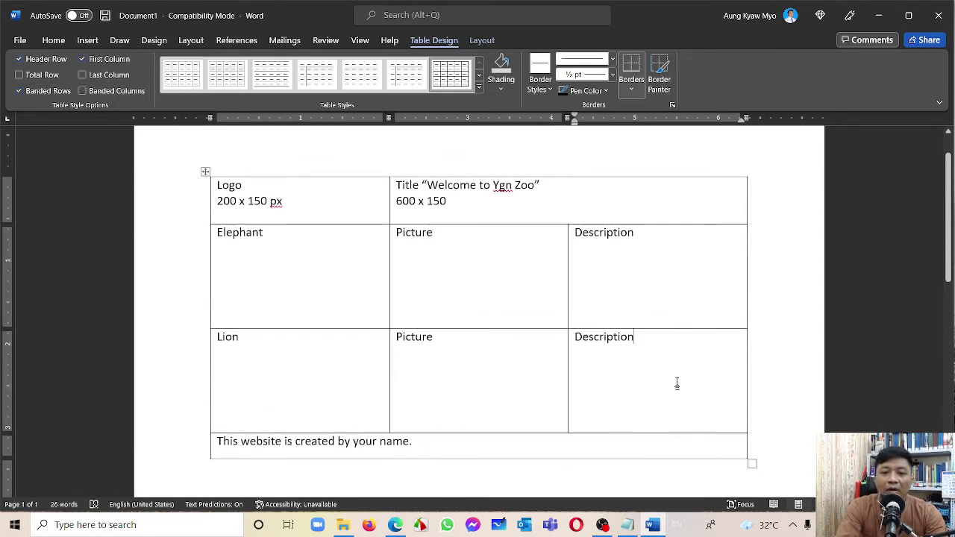
key("Tab")
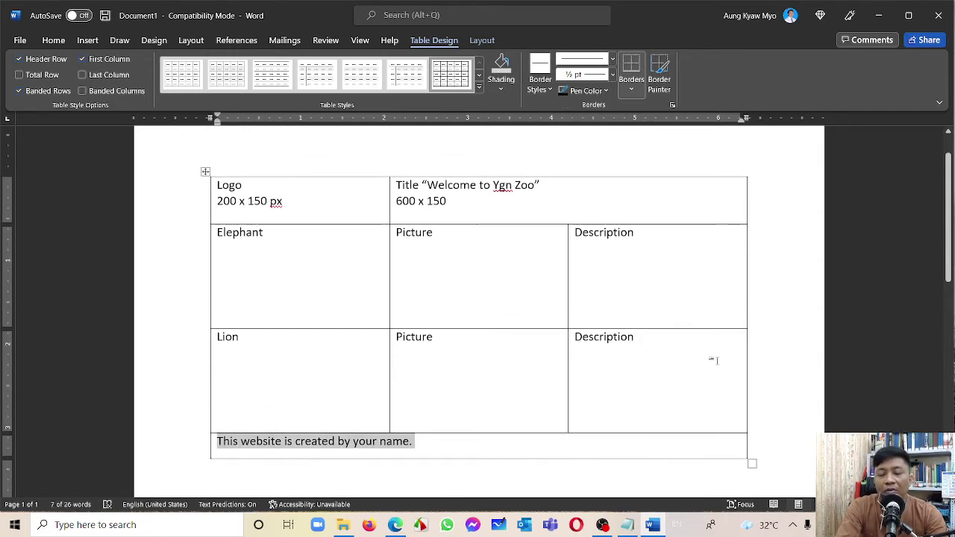
left_click(703, 266)
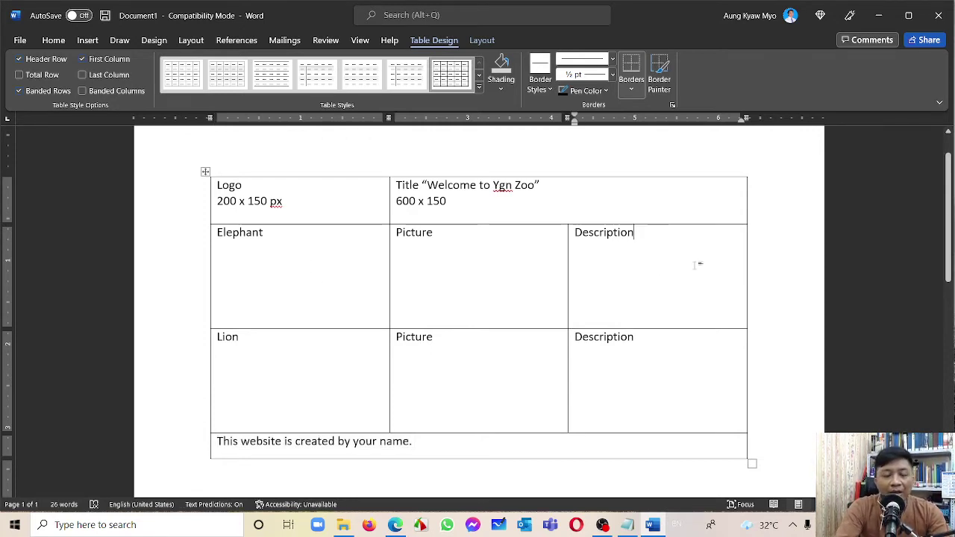
Step: Add the size "200 x 300" on a new line under "Elephant" in the table
left_click(283, 255)
key("Return")
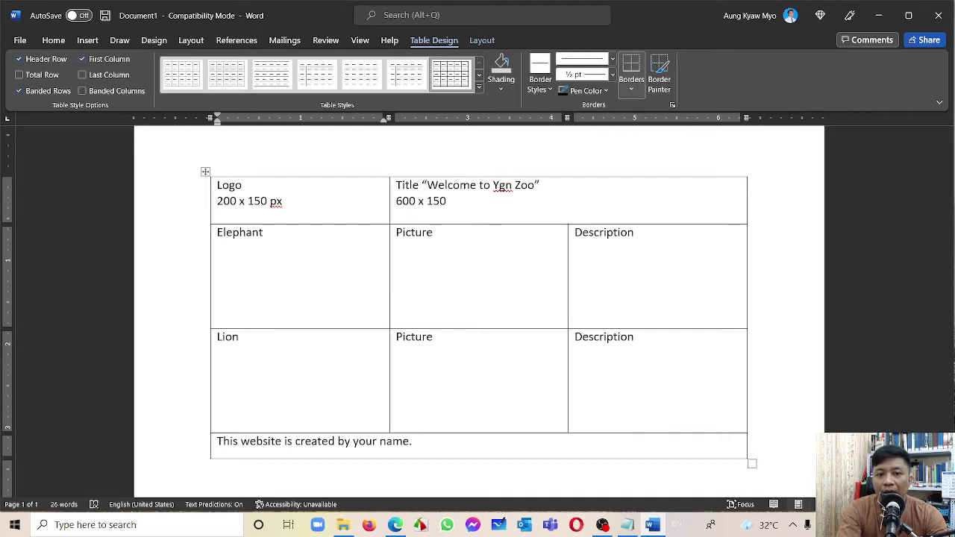
type("200 x ")
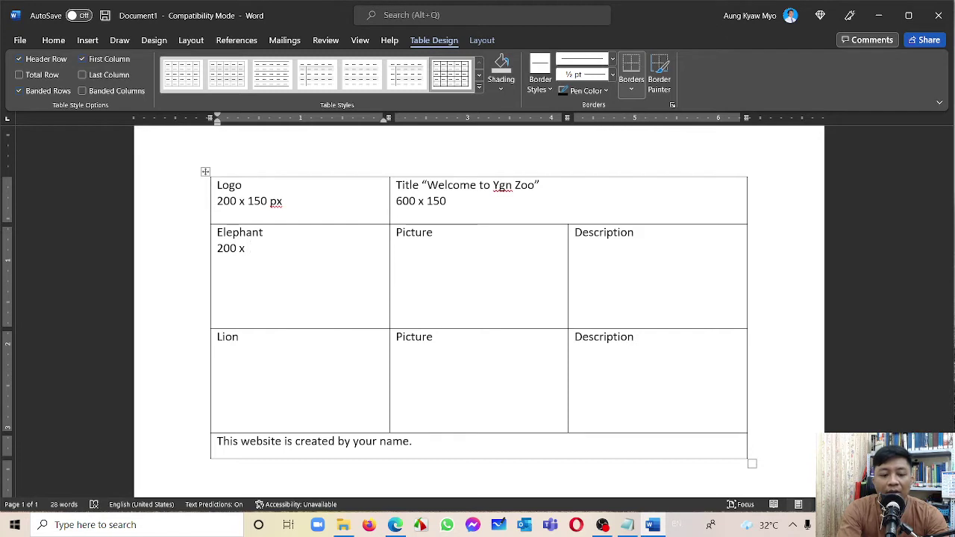
type("300")
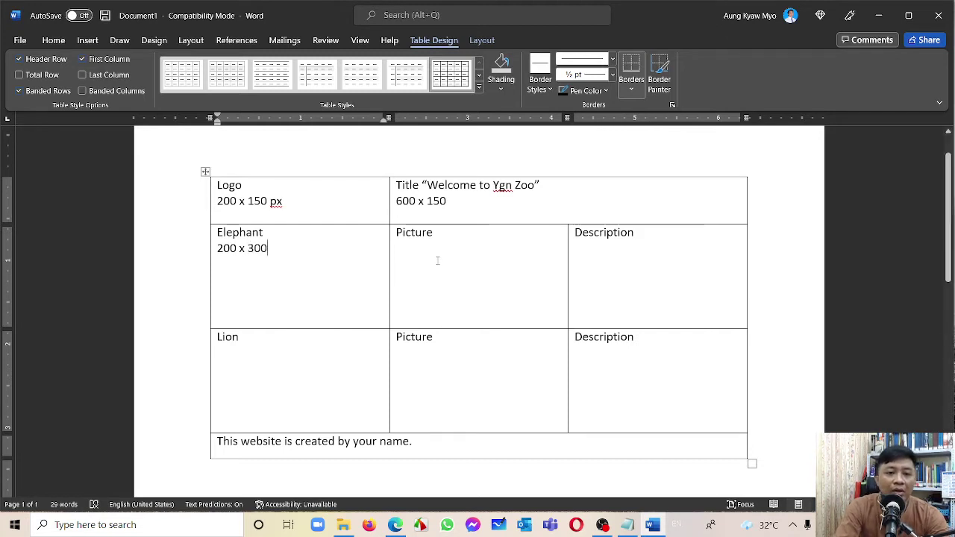
Step: Add the size "300 x 300" on a new line under both "Picture" and "Description" in the Elephant row
left_click(482, 247)
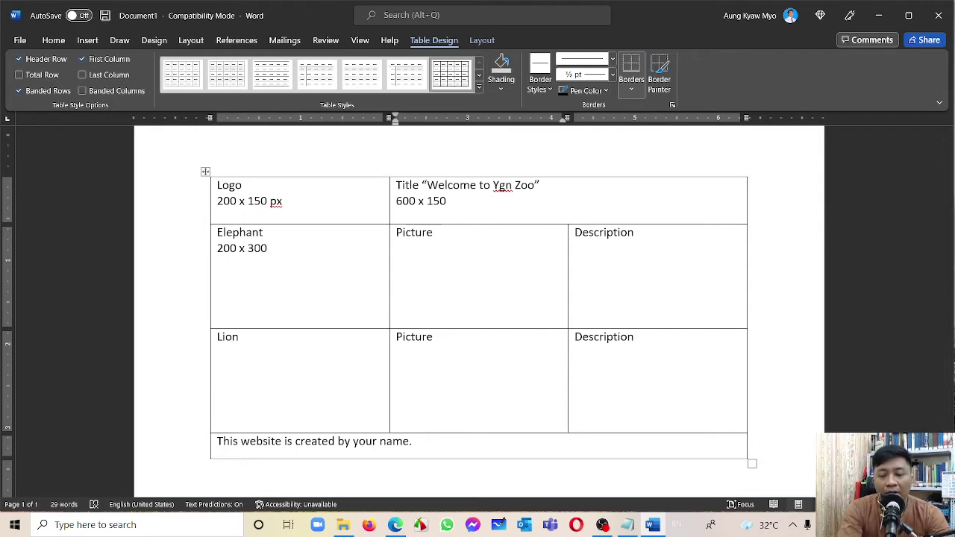
key("Return")
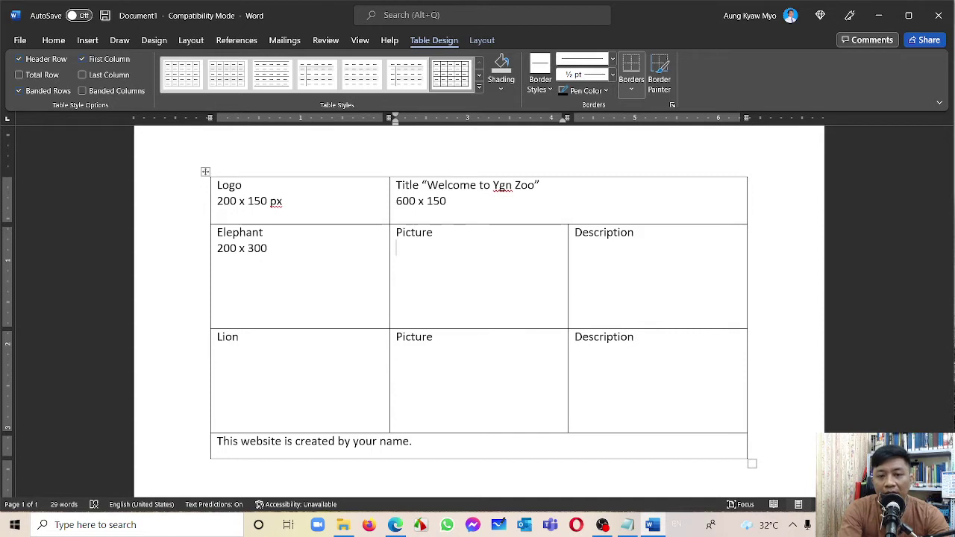
type("300 x ")
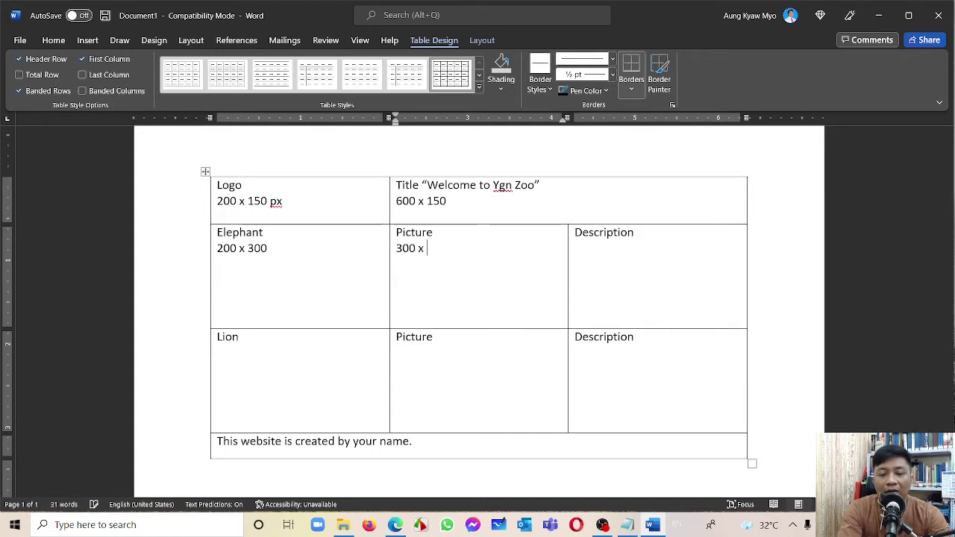
type("300")
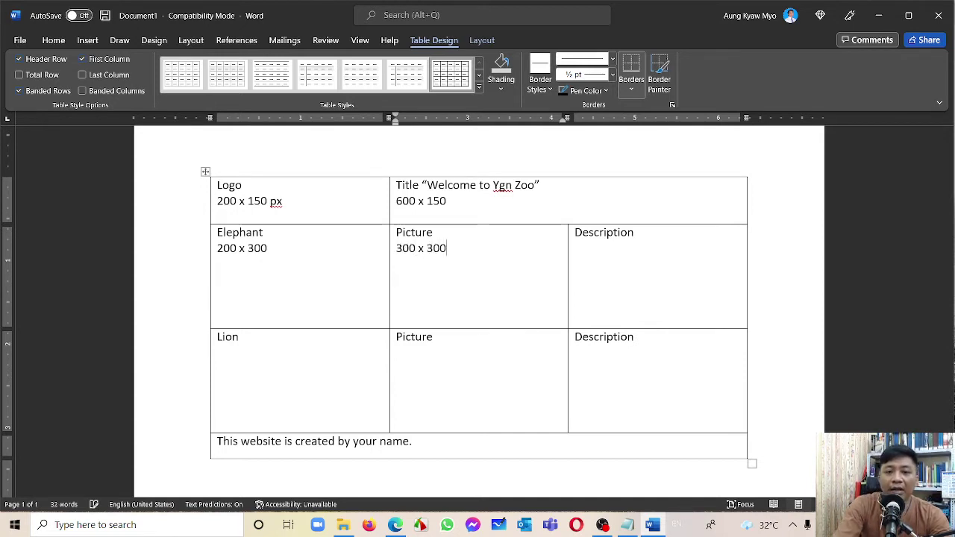
left_click(630, 253)
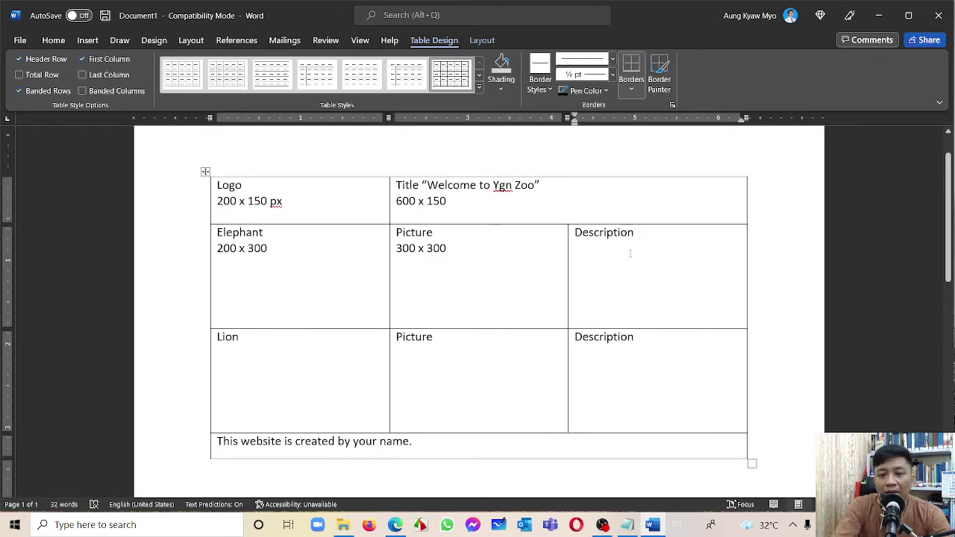
key("Return")
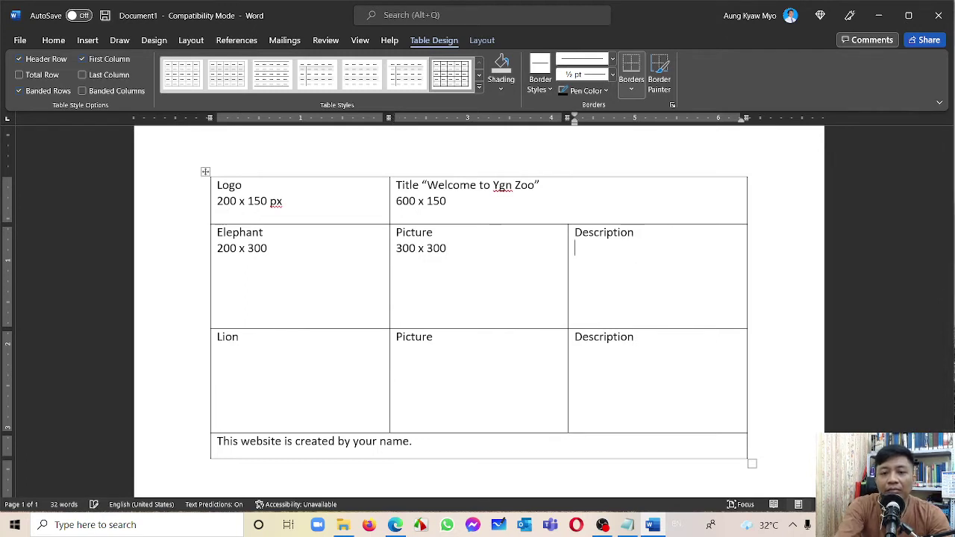
type("300 ")
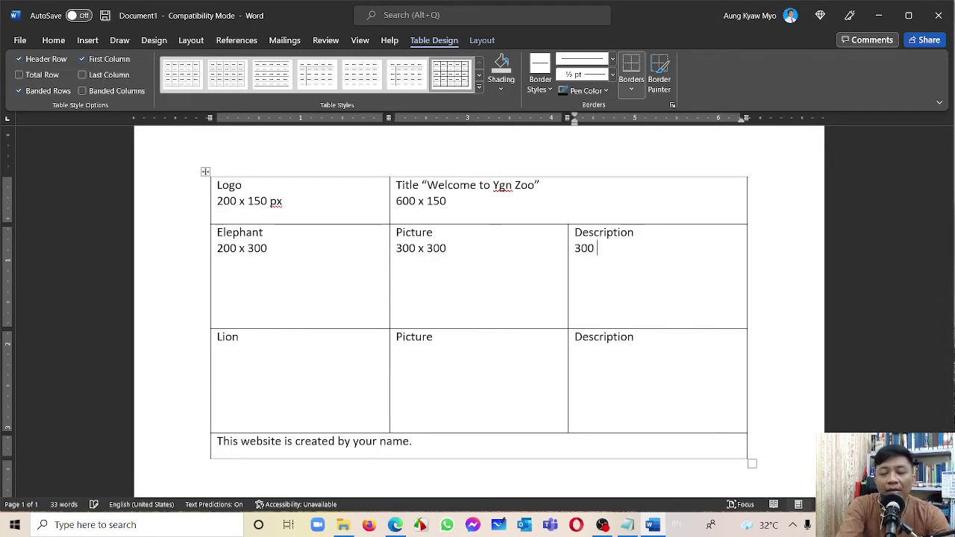
type("x 300")
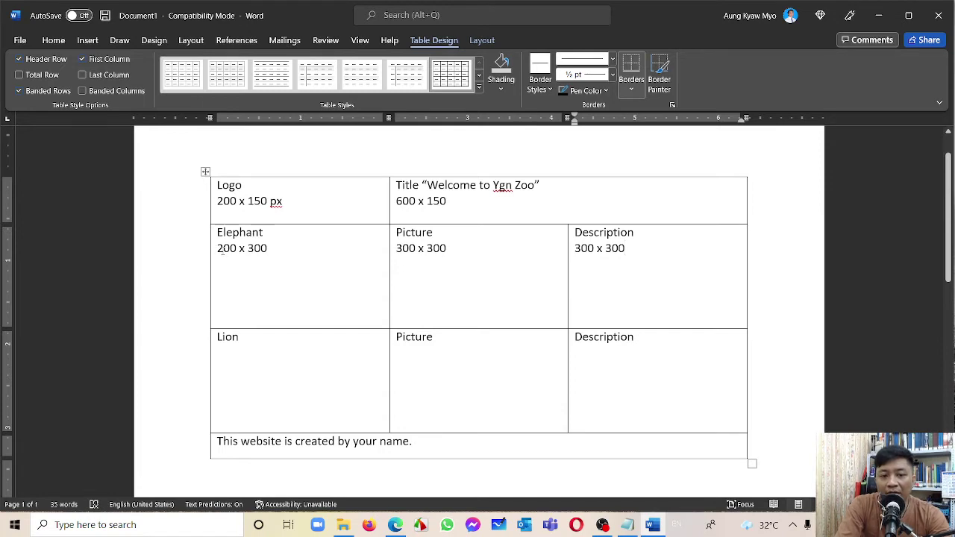
double_click(222, 248)
left_click(434, 273)
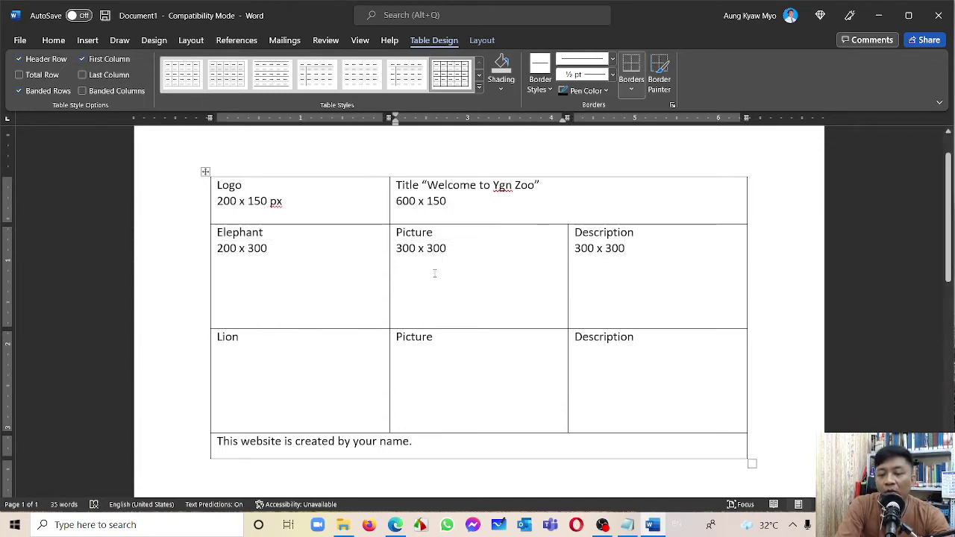
Step: In the Lion row, add the size lines "200 x 300" under "Lion" and "300 x 300" under both "Picture" and "Description"
left_click(248, 359)
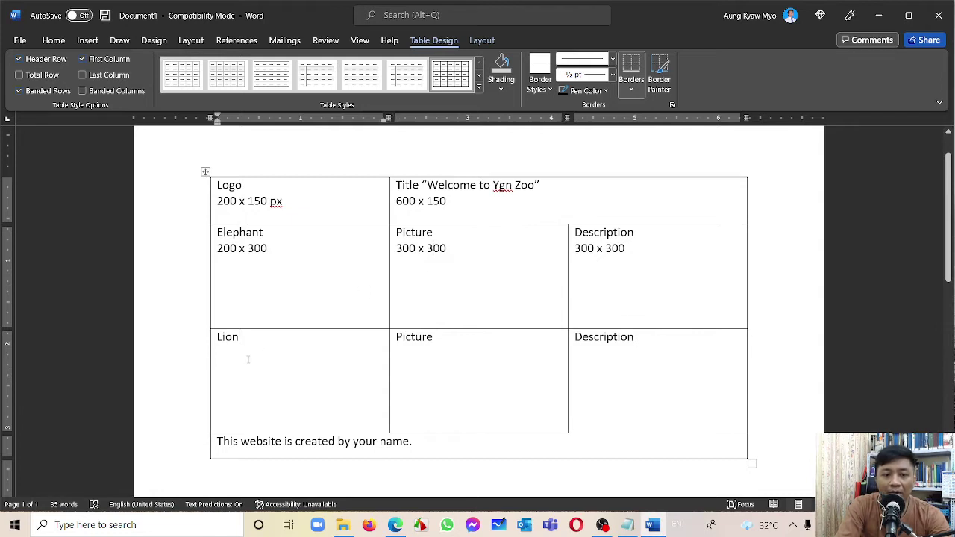
key("Return")
type("200 x 300")
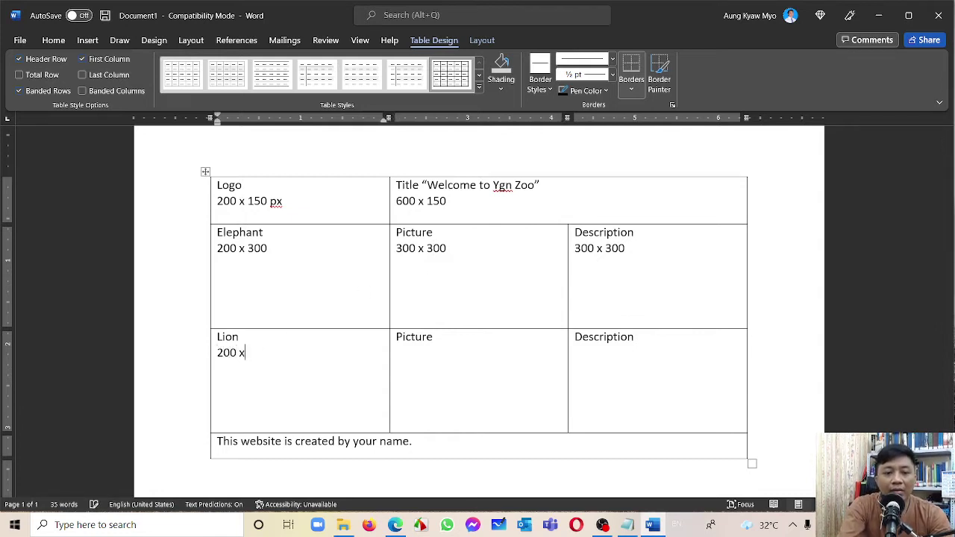
left_click(433, 363)
key("Return")
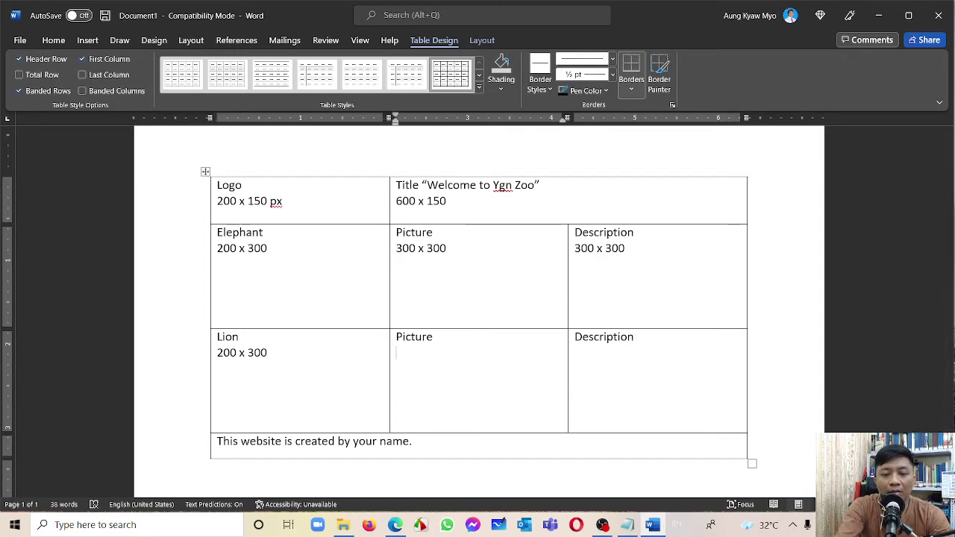
type("300 x 300")
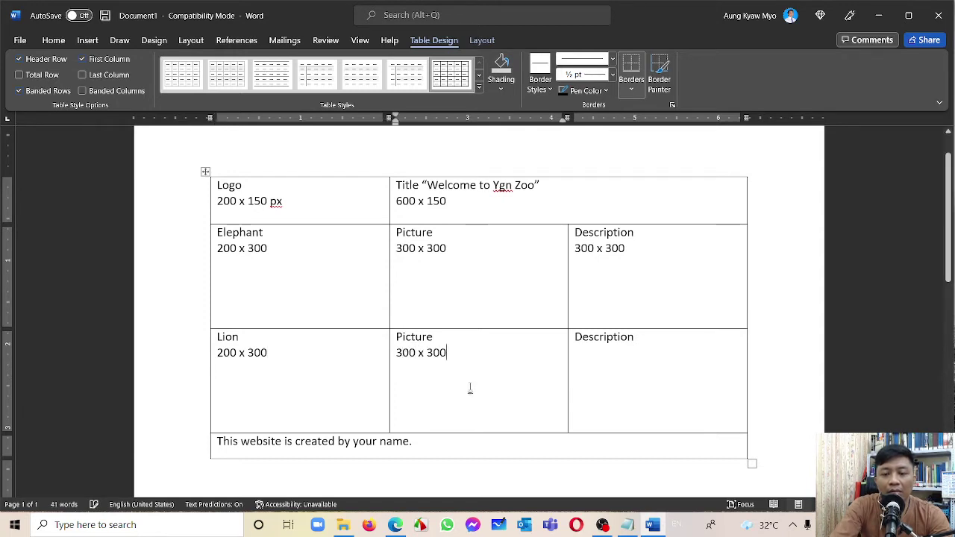
left_click(661, 354)
key("Return")
type("300 x 300")
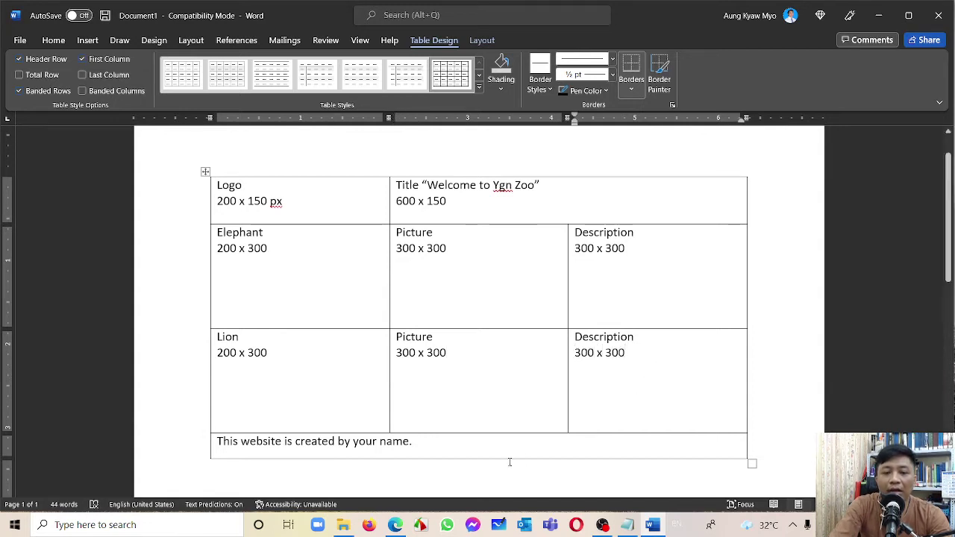
Step: Add the size "800 x 100" on a new line below the text in the table's footer row
left_click(482, 443)
key("Return")
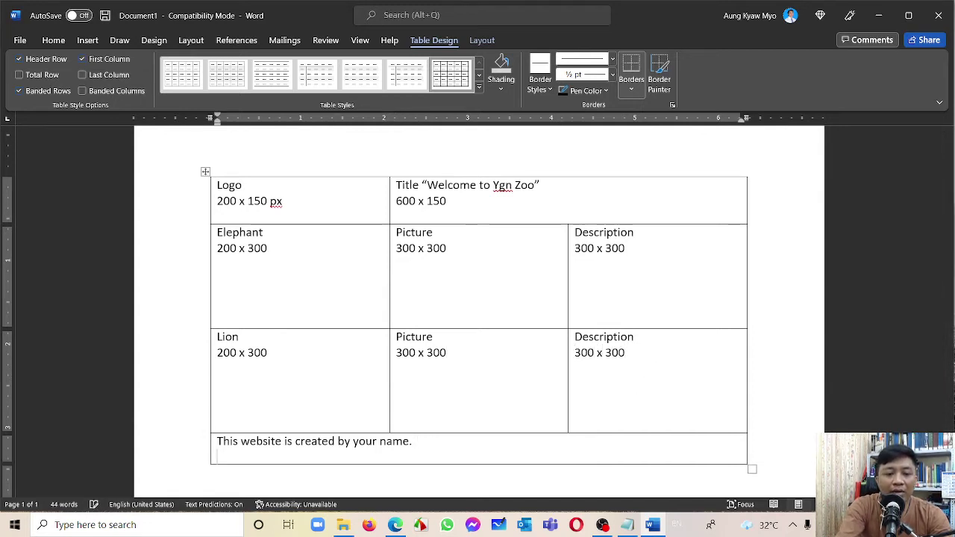
type("800 x ")
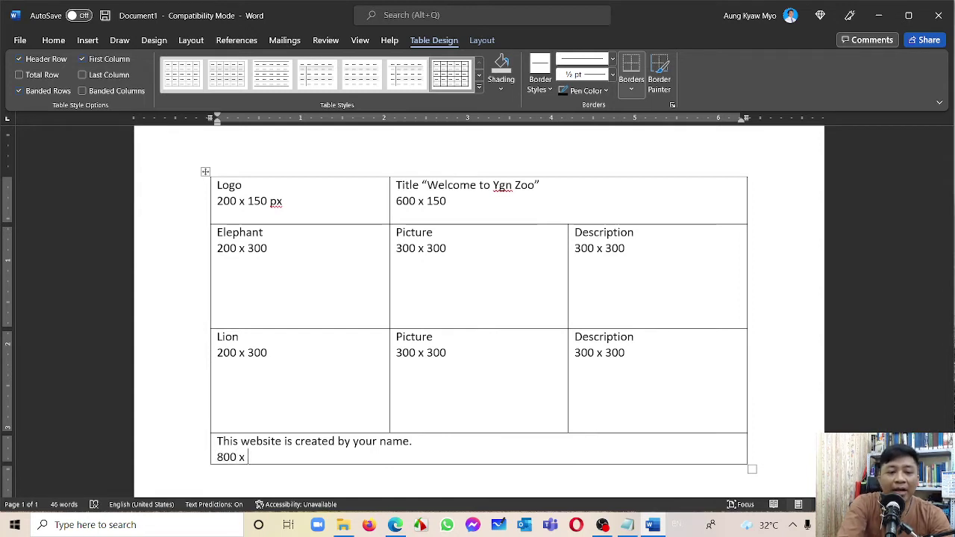
type("100")
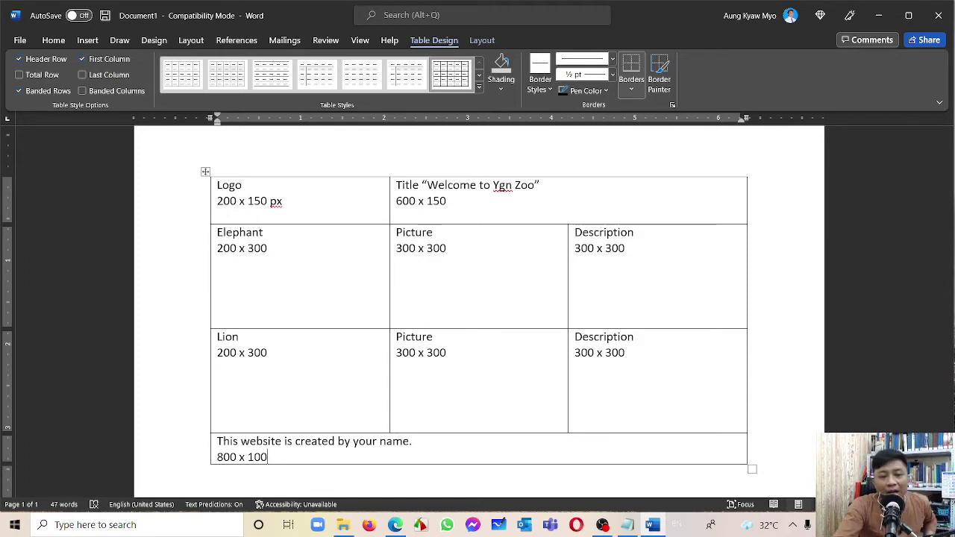
Step: Change the size in the footer row to "800 x 150"
double_click(255, 201)
left_click(234, 273)
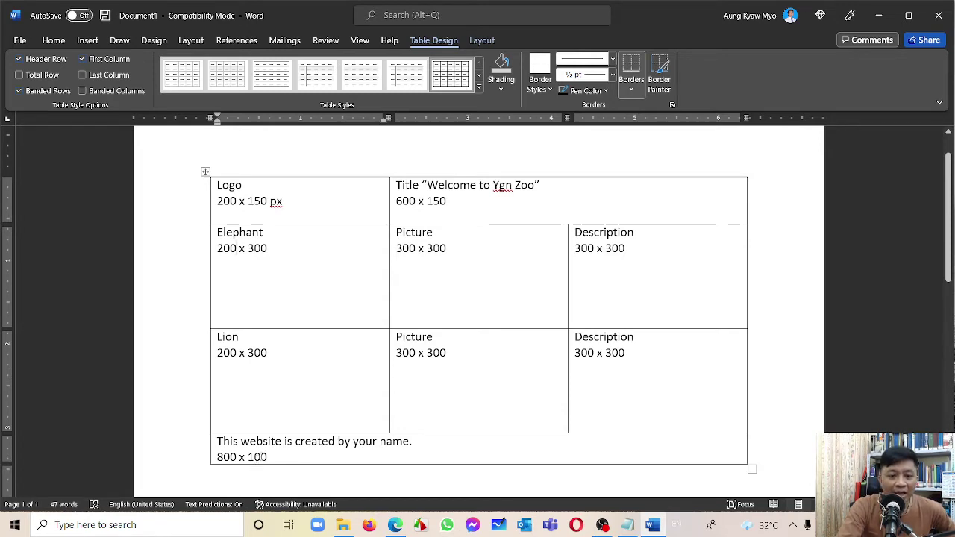
left_click(261, 457)
key("BackSpace")
type("5")
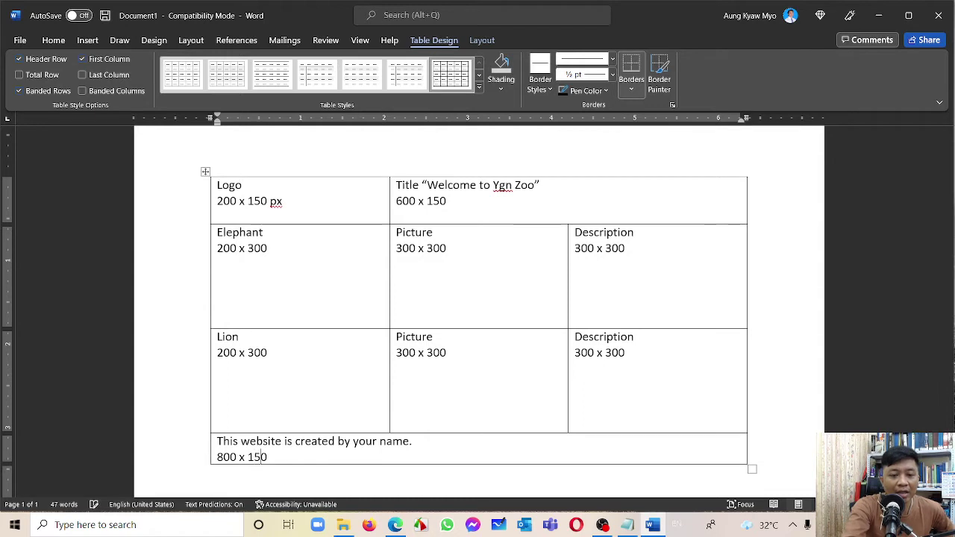
left_click(295, 441)
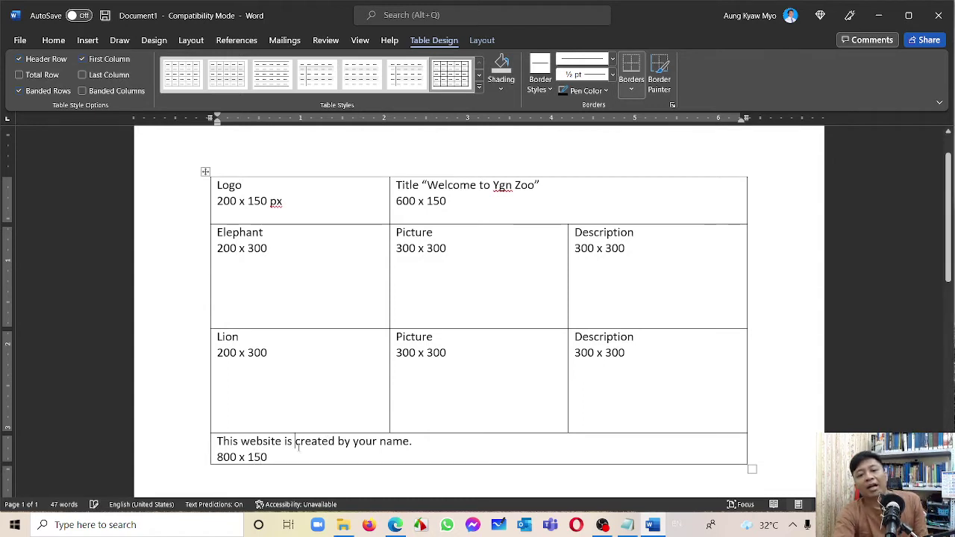
left_click(429, 457)
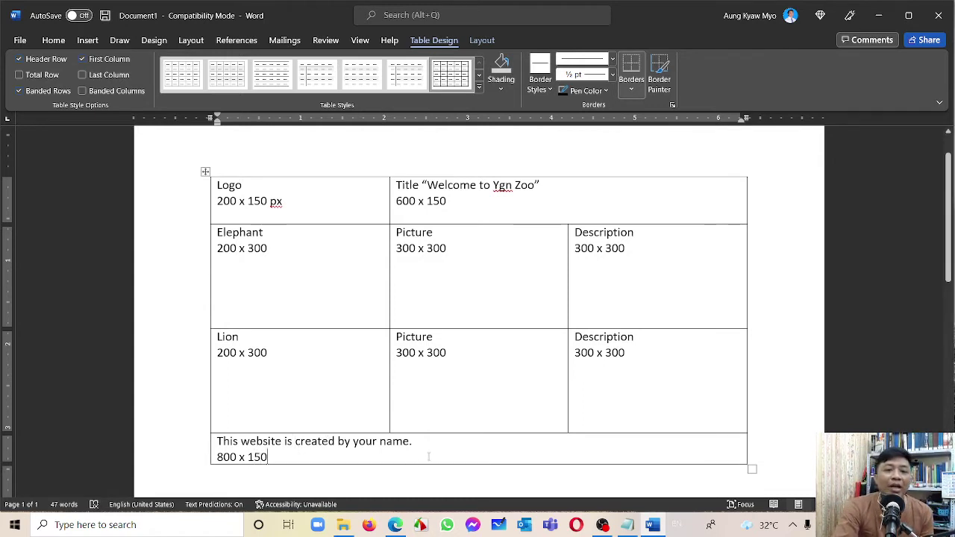
left_click(309, 316)
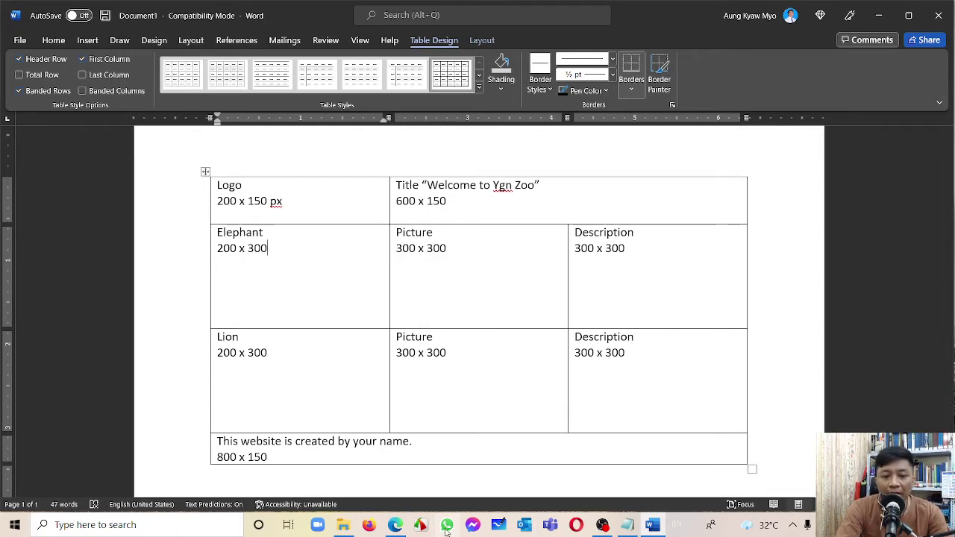
Step: Switch to Pixabay in the Edge browser and search its photos for "Elephant"
left_click(401, 531)
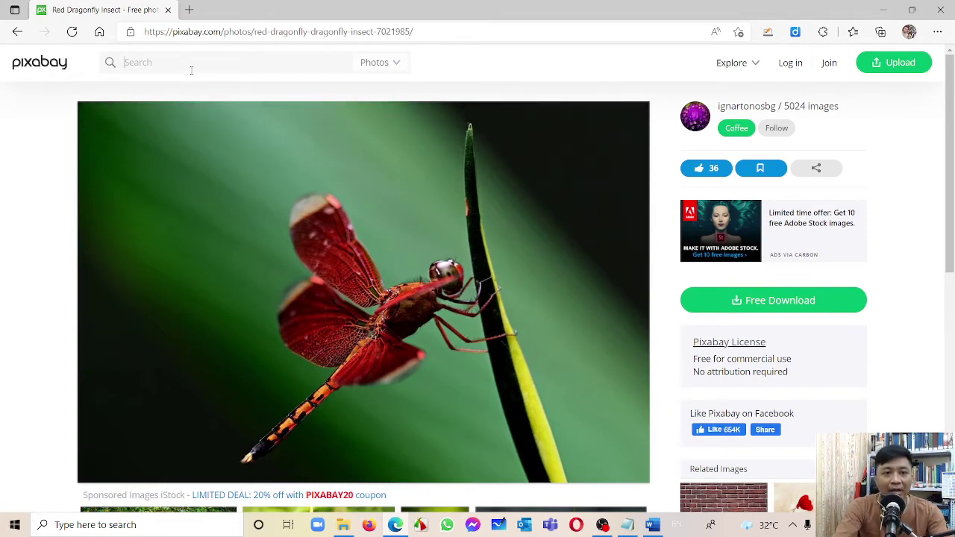
type("Elephant")
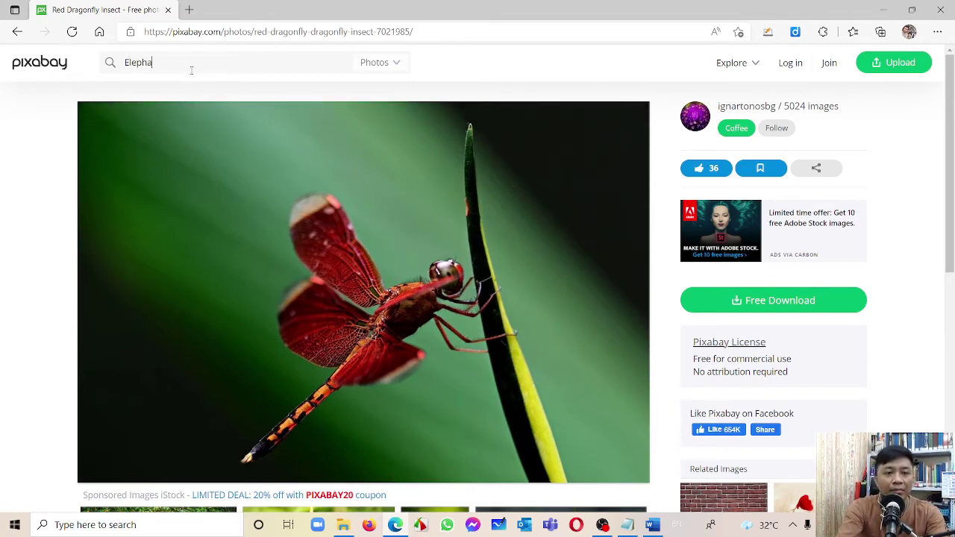
key("Return")
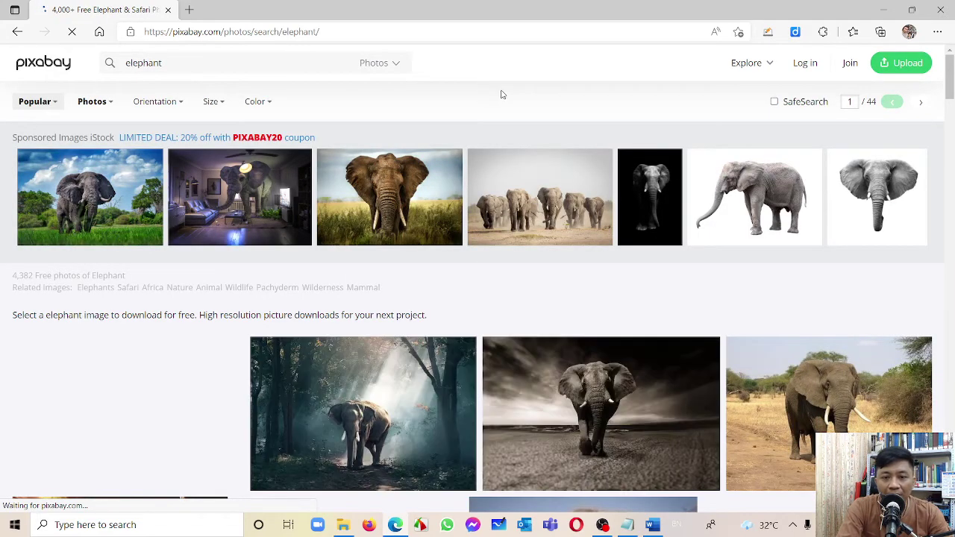
Step: Browse the elephant photo results and open the picture of a baby elephant walking beside an adult's legs
scroll(667, 402, "down", 3)
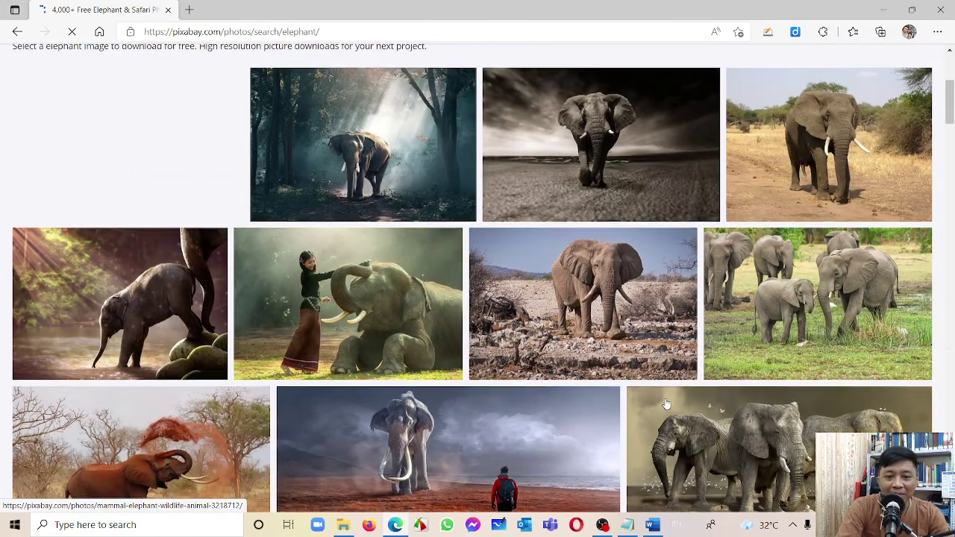
scroll(667, 405, "down", 2)
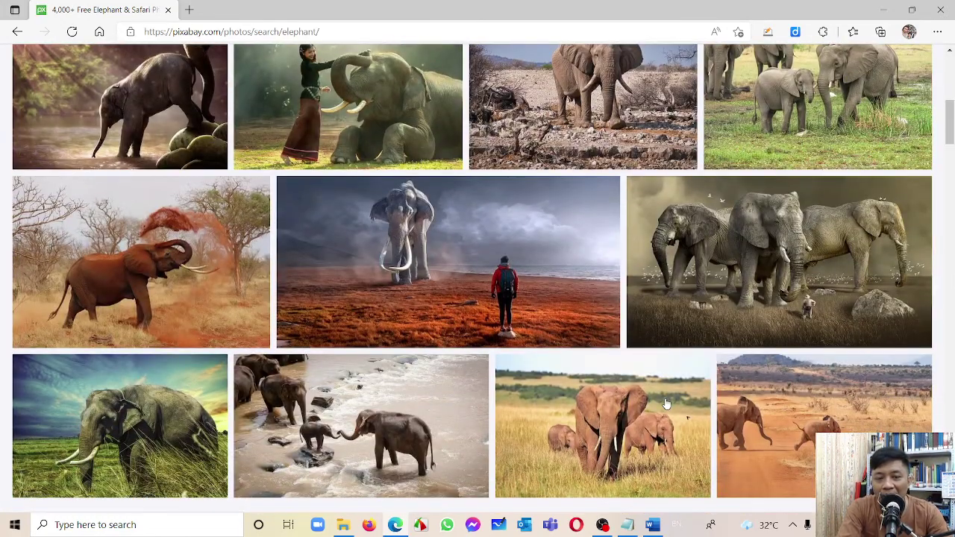
scroll(667, 404, "down", 1)
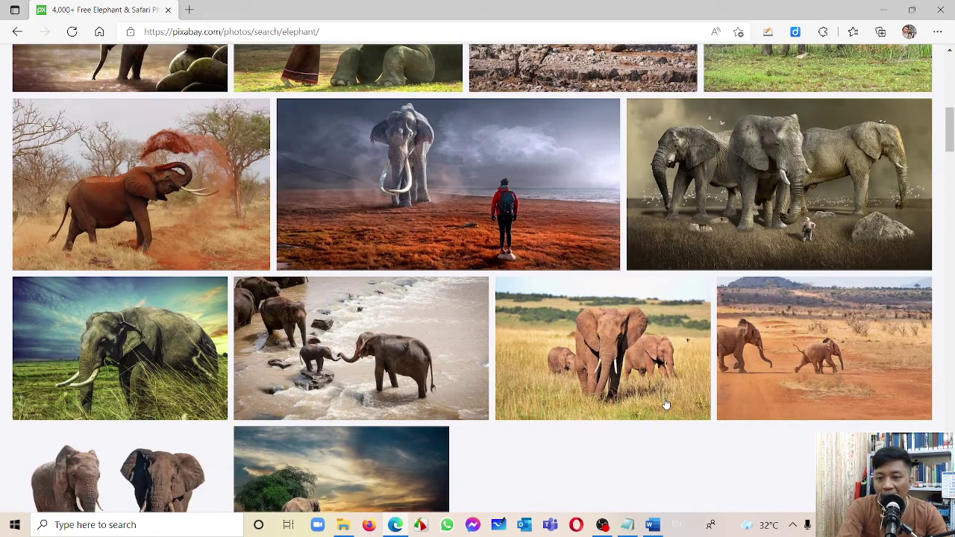
scroll(667, 404, "down", 2)
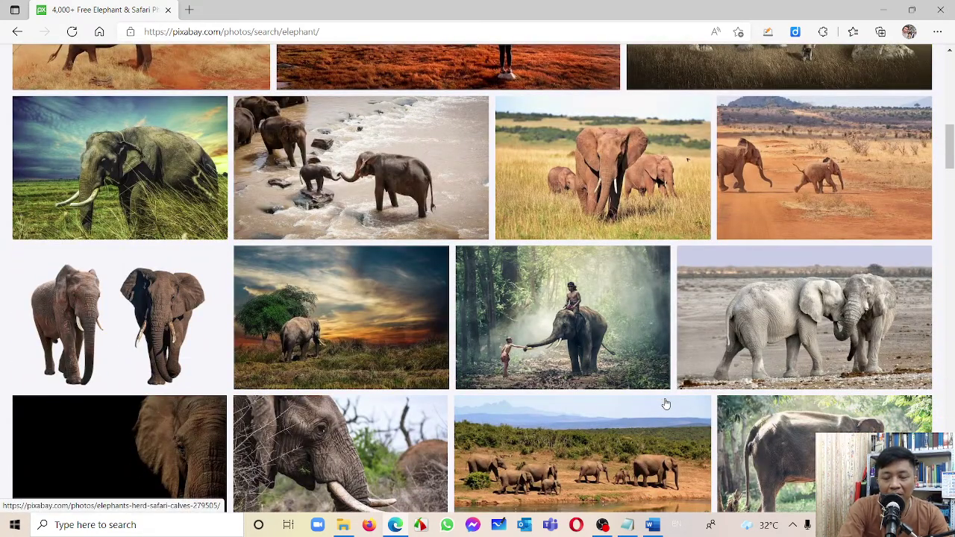
scroll(666, 404, "down", 3)
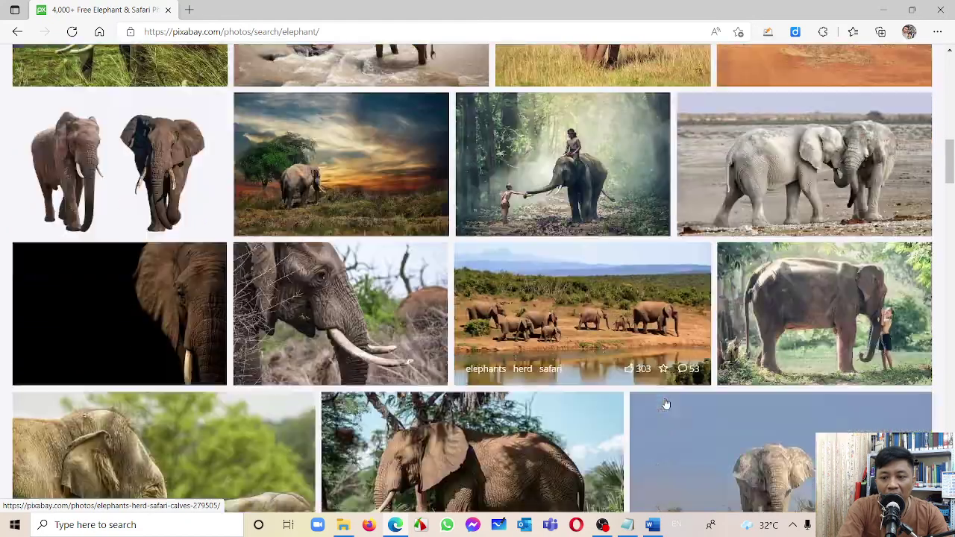
scroll(666, 403, "down", 6)
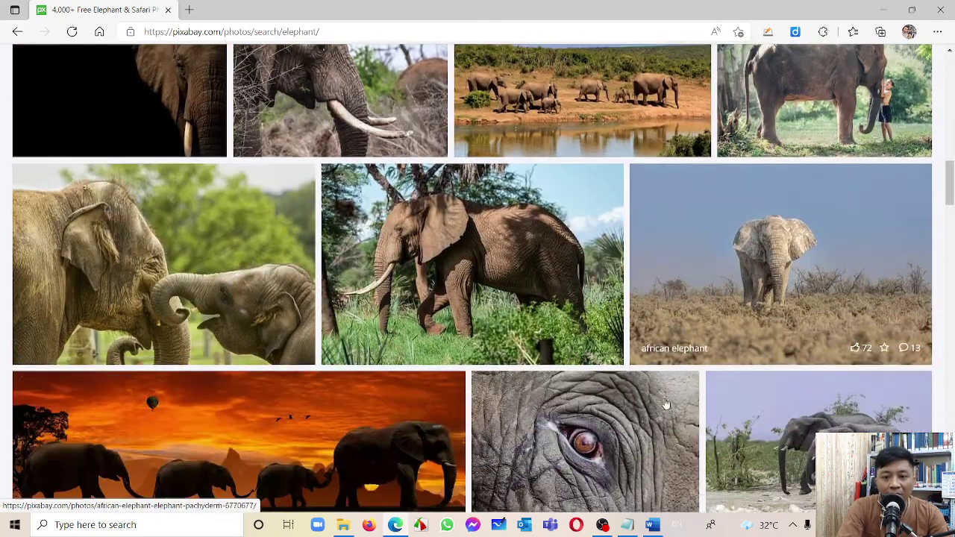
scroll(666, 404, "down", 1)
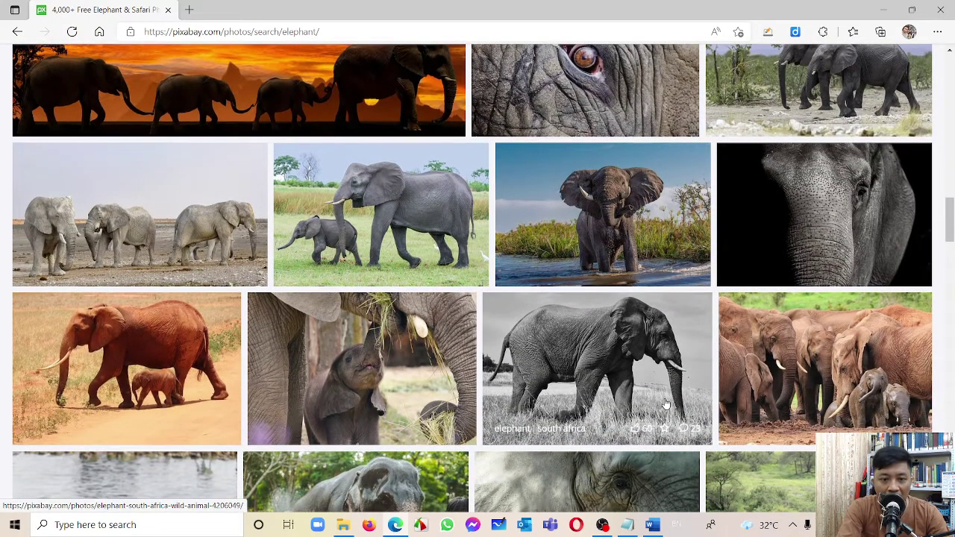
scroll(666, 403, "down", 2)
scroll(667, 404, "up", 3)
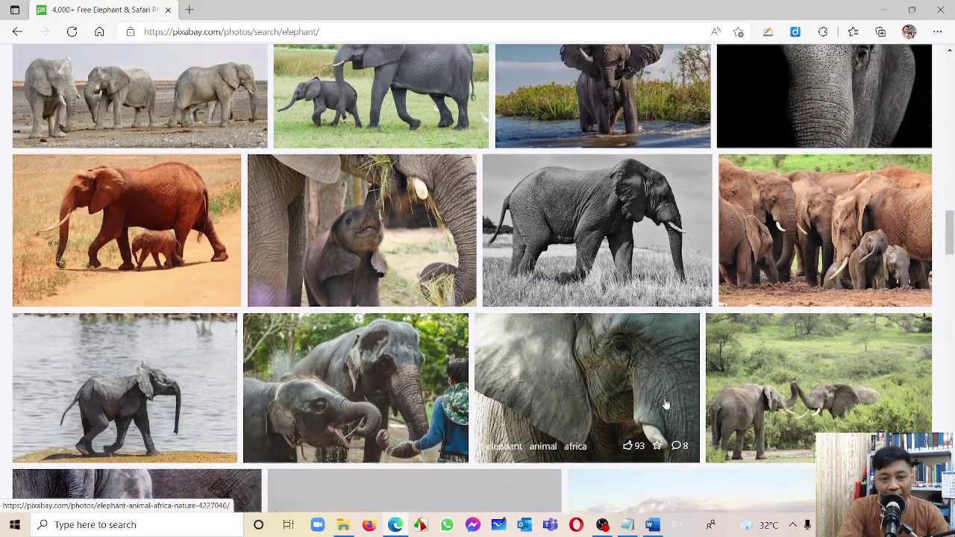
scroll(666, 404, "down", 6)
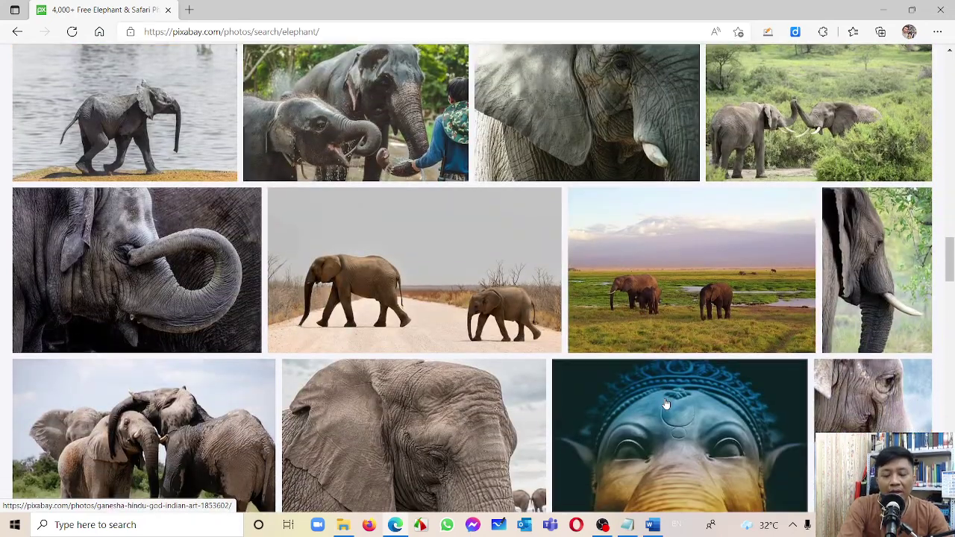
scroll(666, 404, "down", 3)
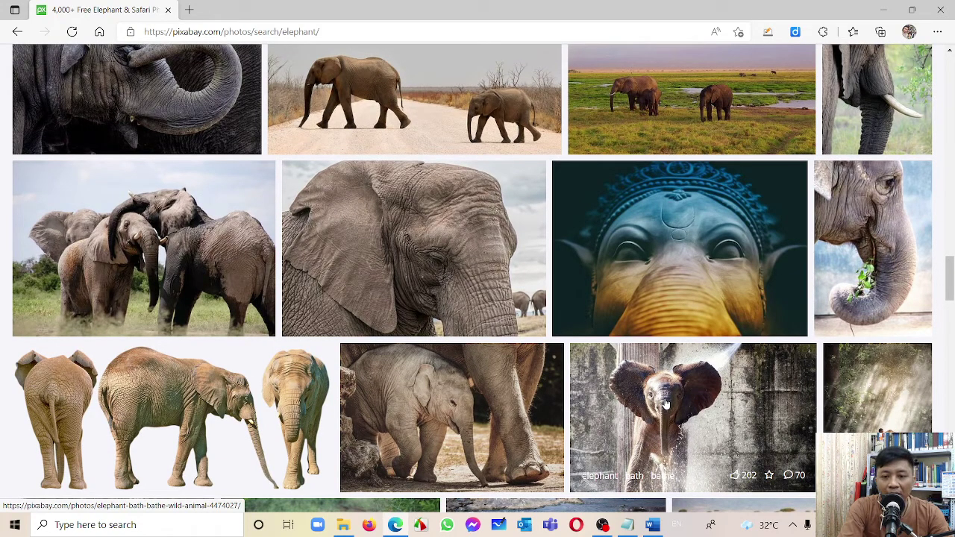
left_click(460, 420)
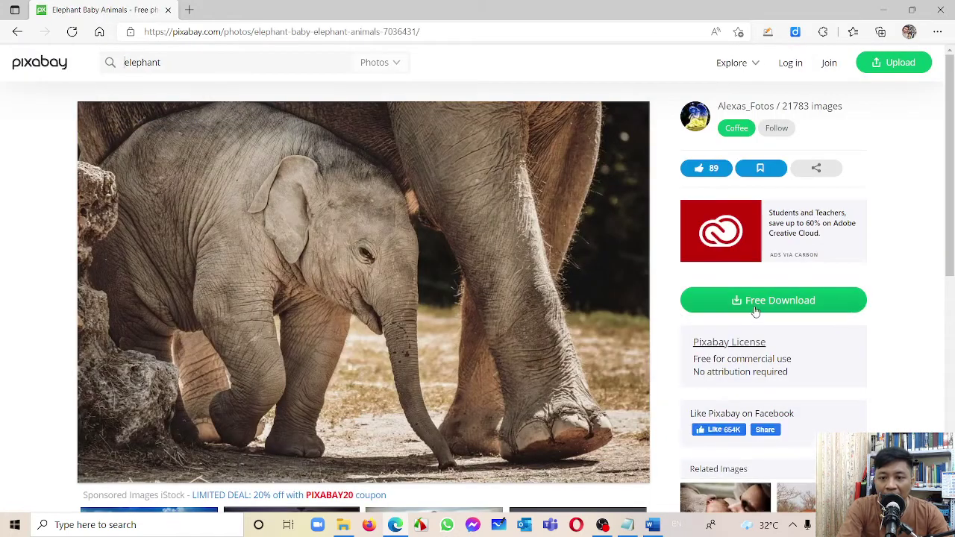
Step: Download the baby elephant photo as a 1920×1280 JPG, completing the captcha by selecting the squares with traffic lights
left_click(756, 310)
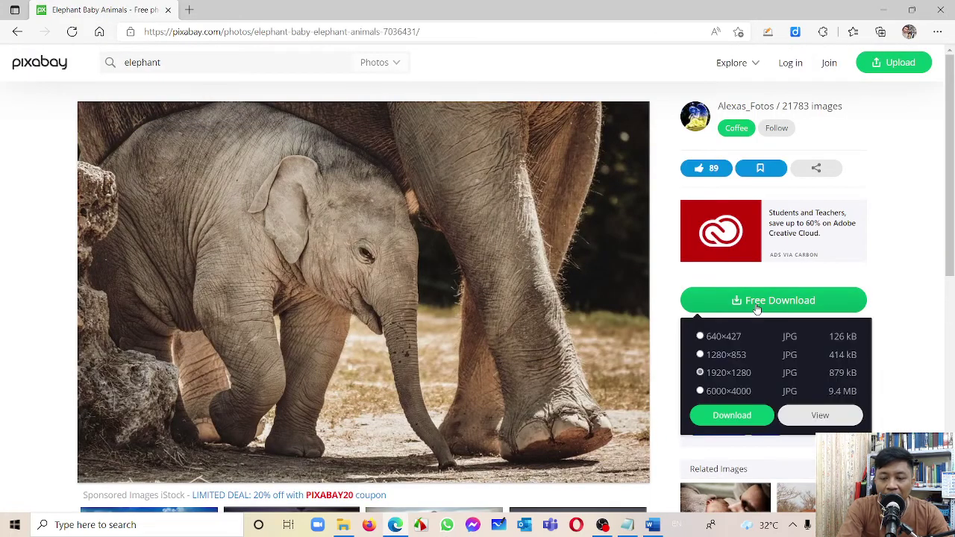
left_click(732, 416)
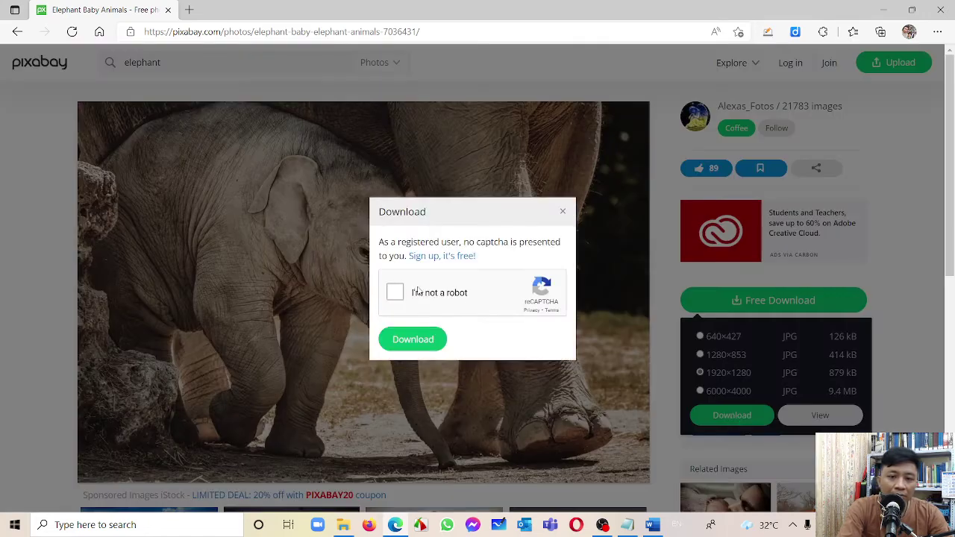
left_click(394, 291)
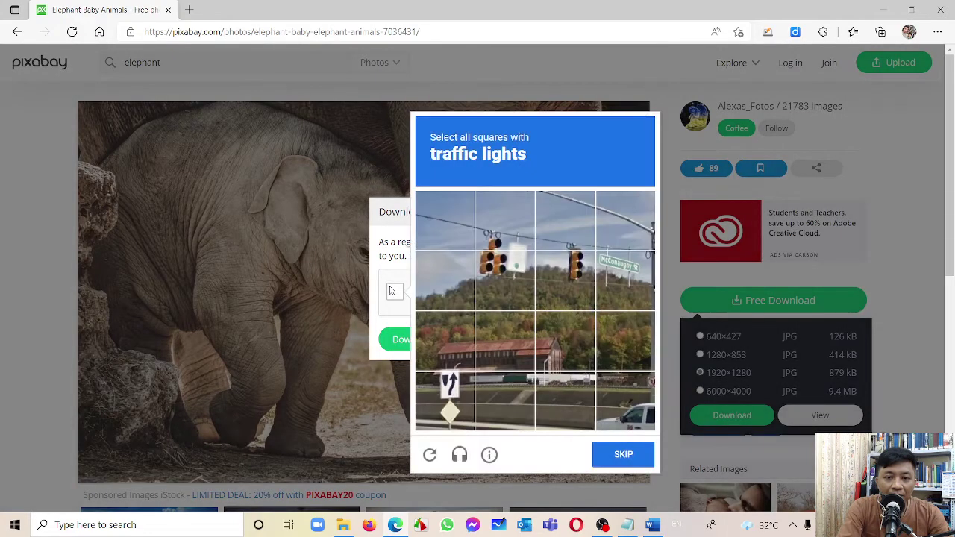
left_click(516, 236)
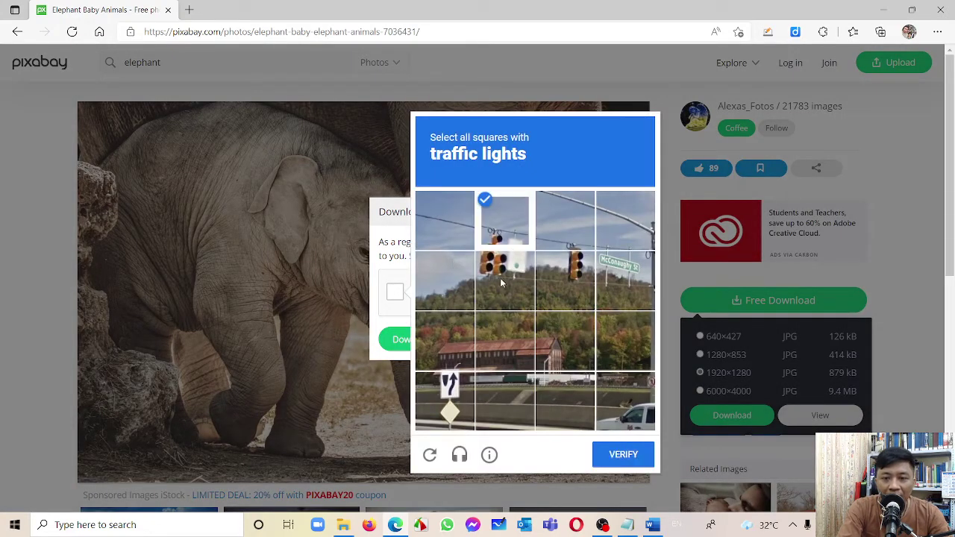
left_click(499, 278)
left_click(567, 231)
left_click(564, 289)
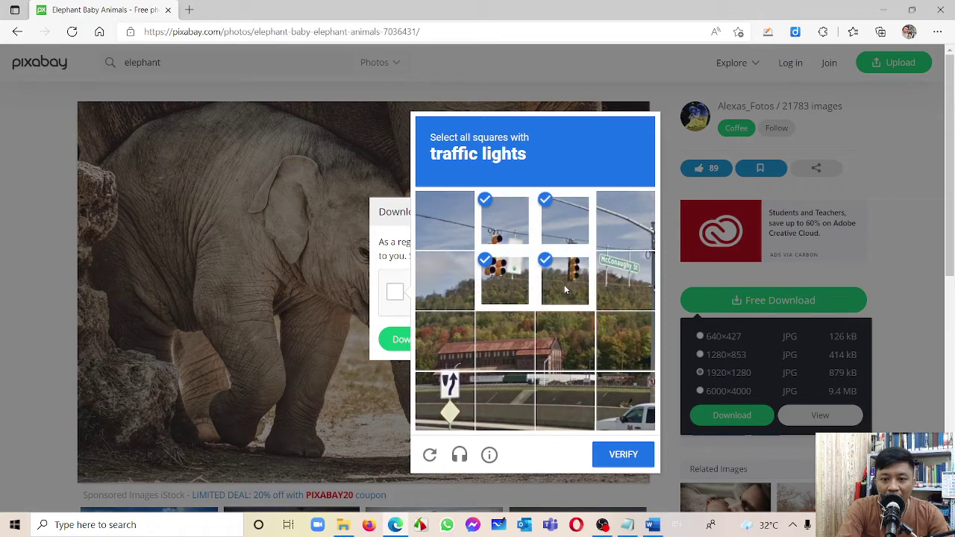
left_click(631, 457)
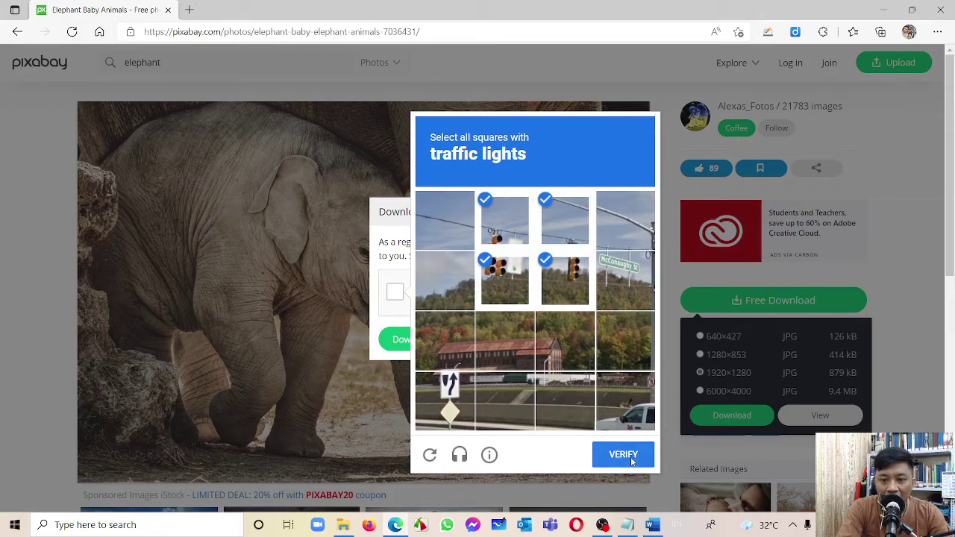
left_click(400, 344)
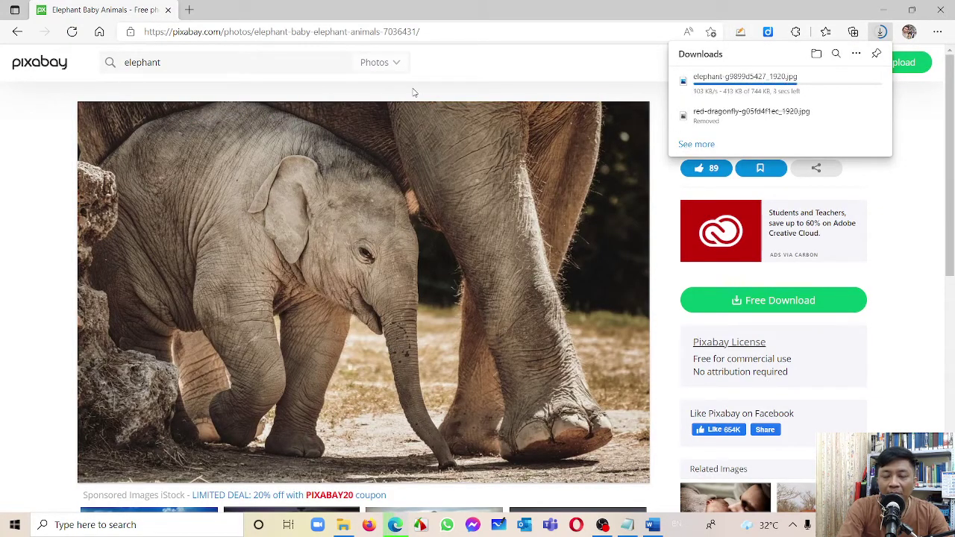
Step: Replace the Pixabay search term with "Lion" and run the photo search
left_click(192, 62)
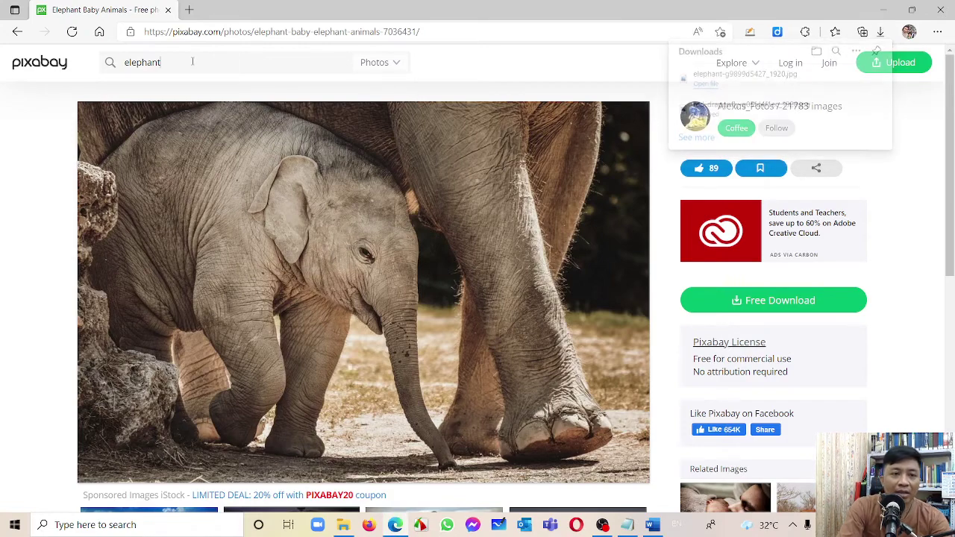
double_click(192, 62)
type("Lion")
key("Return")
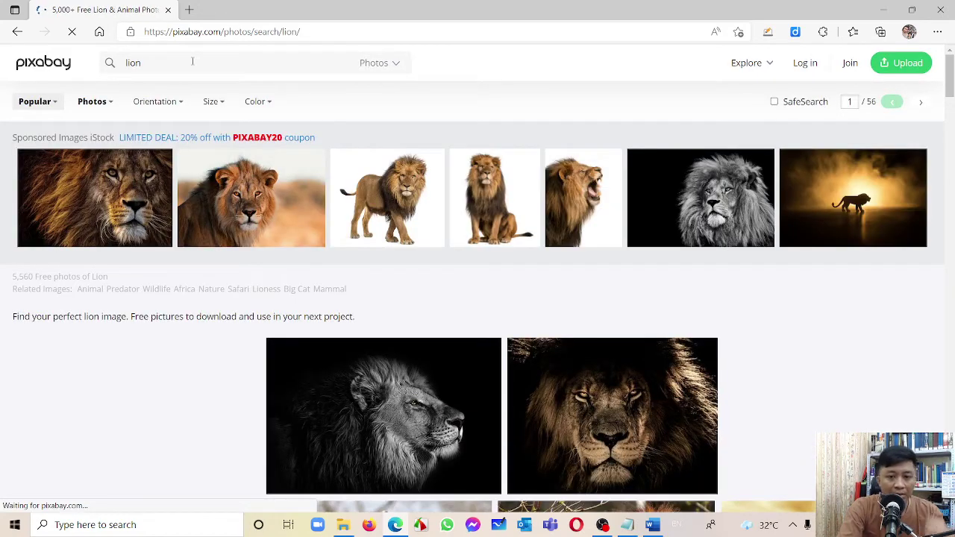
Step: Browse the lion photo results and open the picture of a male lion walking on red soil in side view
scroll(543, 381, "down", 3)
scroll(543, 381, "down", 3)
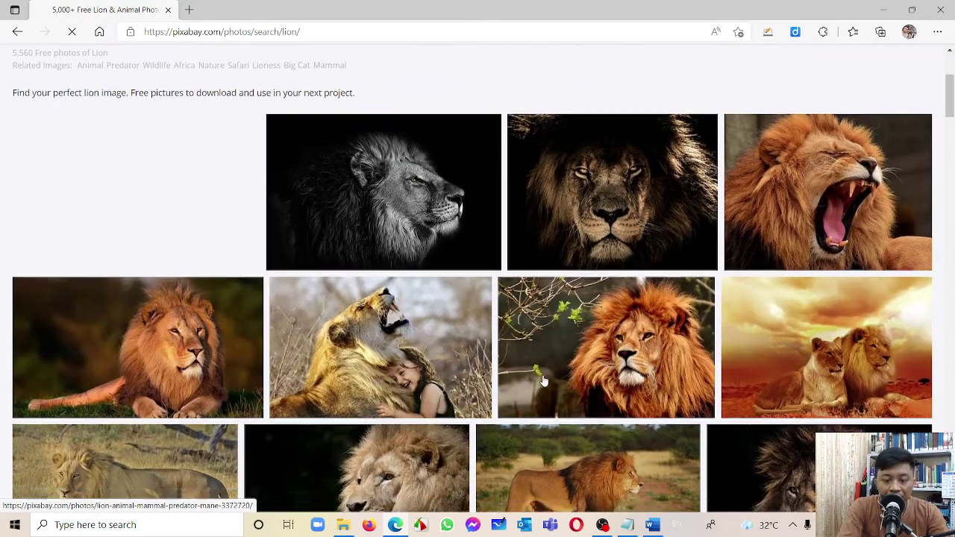
scroll(544, 382, "down", 2)
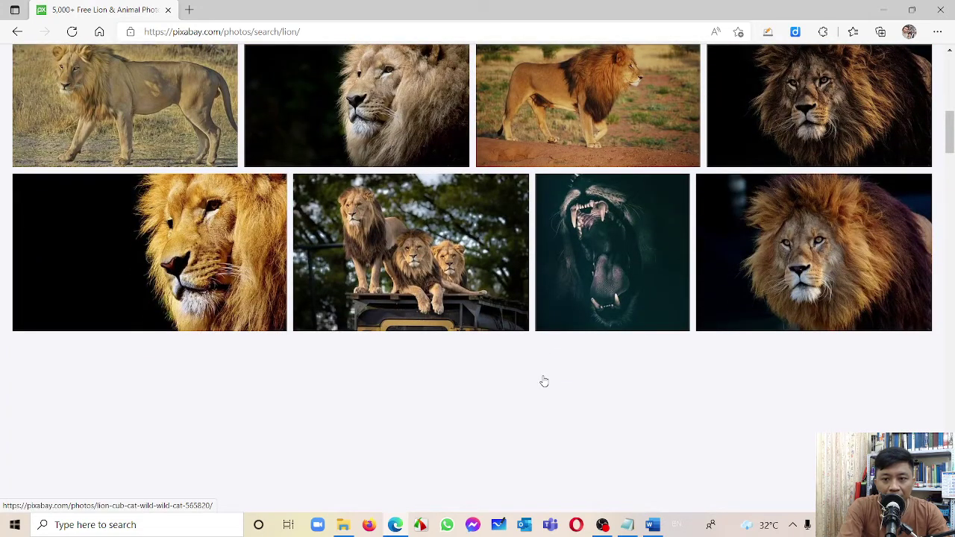
scroll(543, 381, "down", 2)
scroll(544, 382, "up", 4)
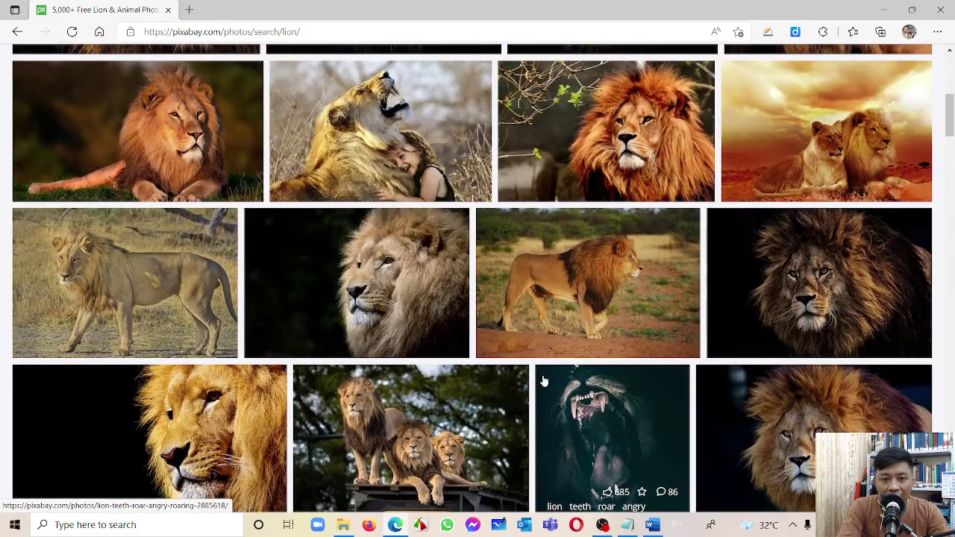
left_click(606, 271)
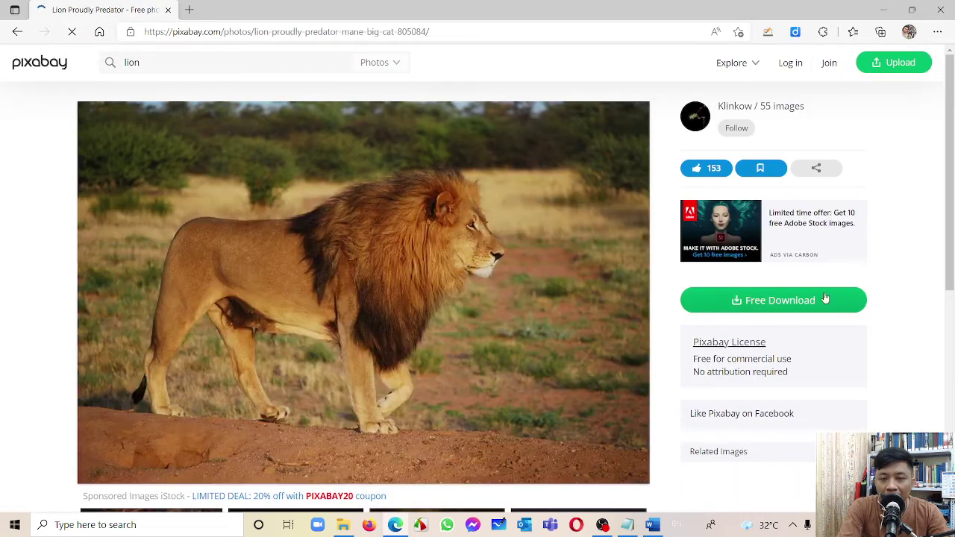
Step: Download the walking lion photo as a 1920×1285 JPG, completing the captcha by selecting the images with stairs
left_click(780, 299)
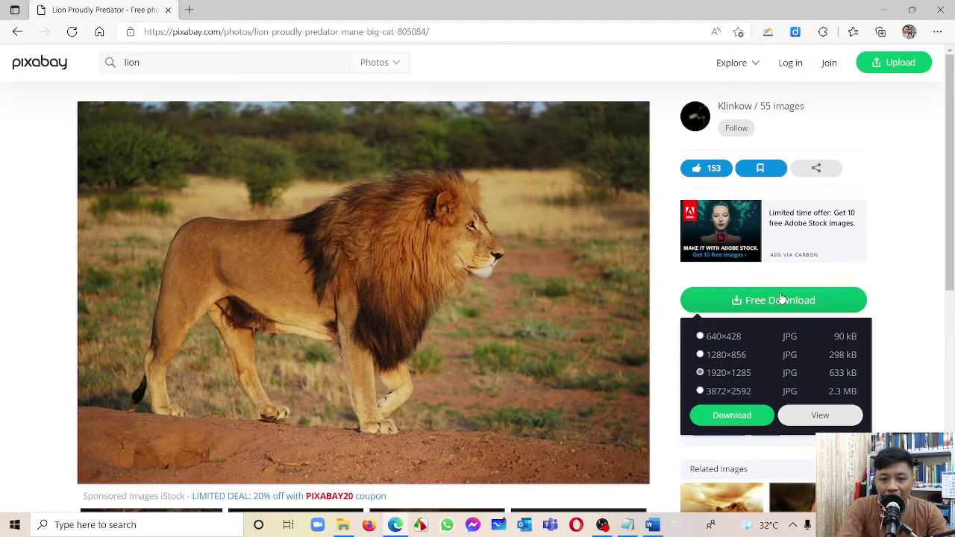
left_click(723, 418)
left_click(396, 294)
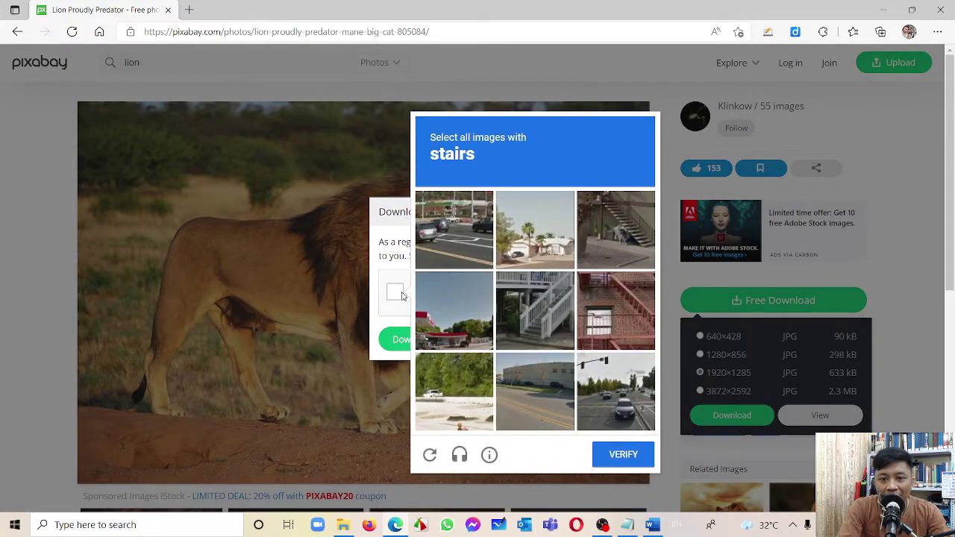
left_click(620, 230)
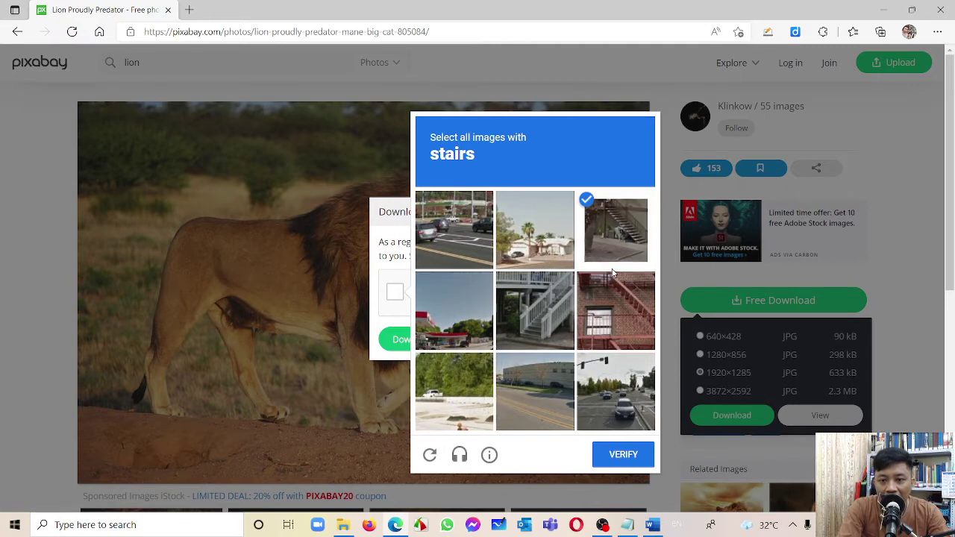
left_click(535, 316)
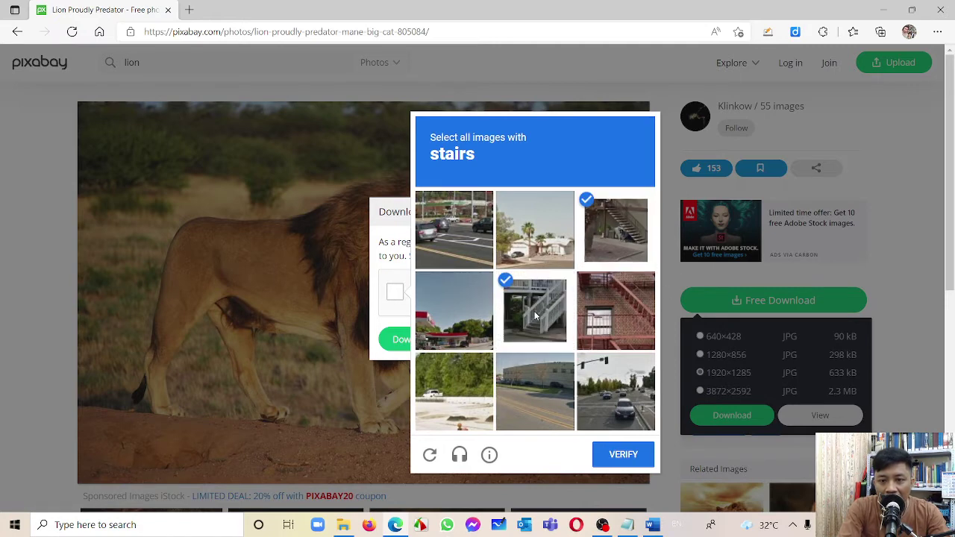
left_click(627, 318)
left_click(629, 453)
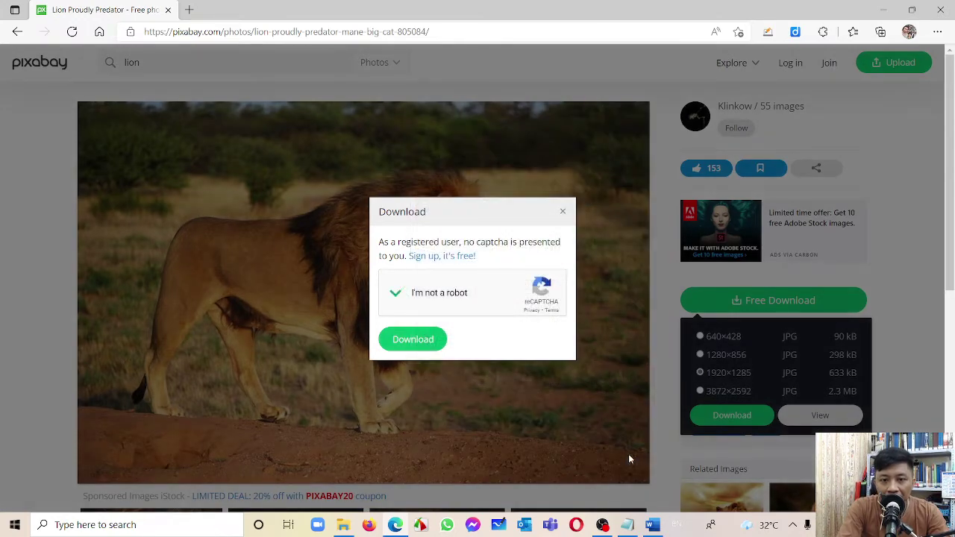
left_click(412, 339)
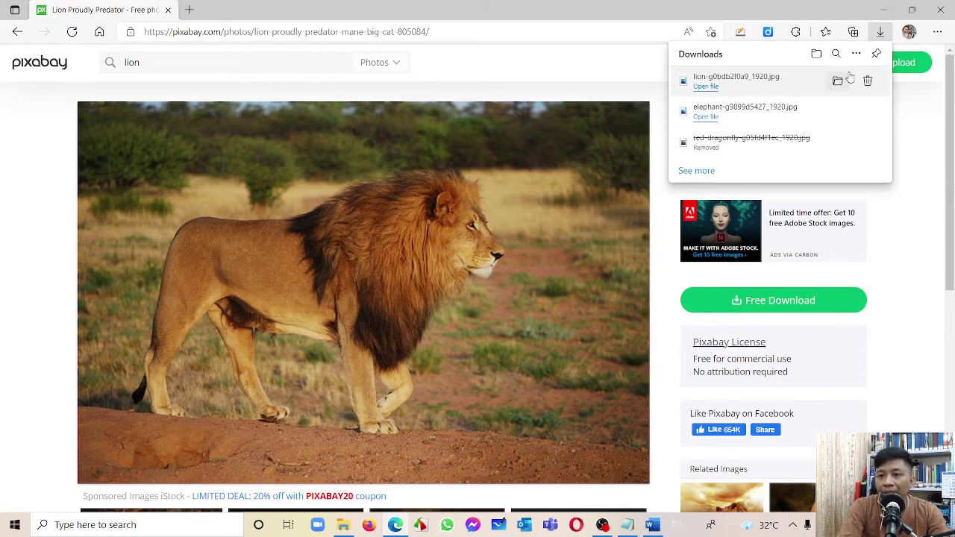
Step: Transfer the downloaded lion and elephant photos from the Downloads folder into the Lesson 3 folder
left_click(841, 82)
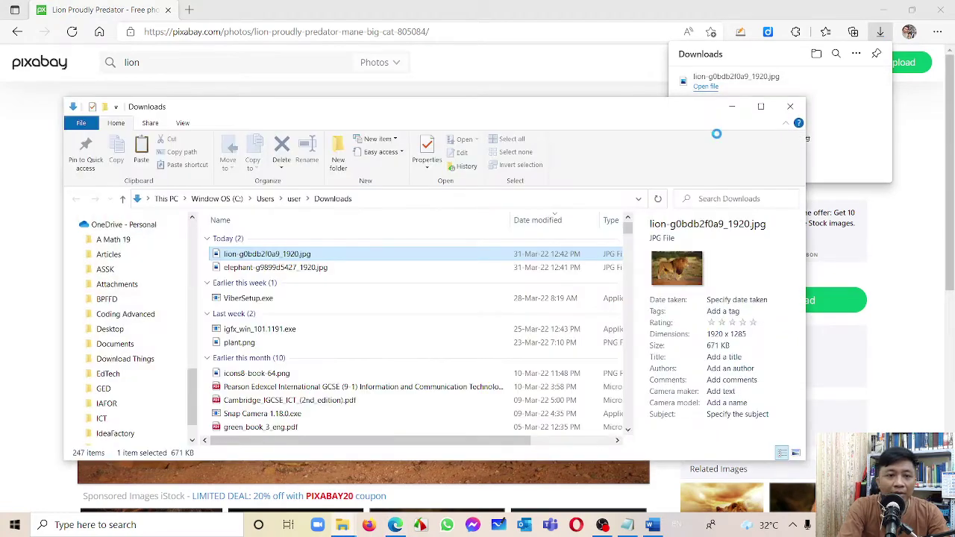
left_click(282, 271, "ctrl")
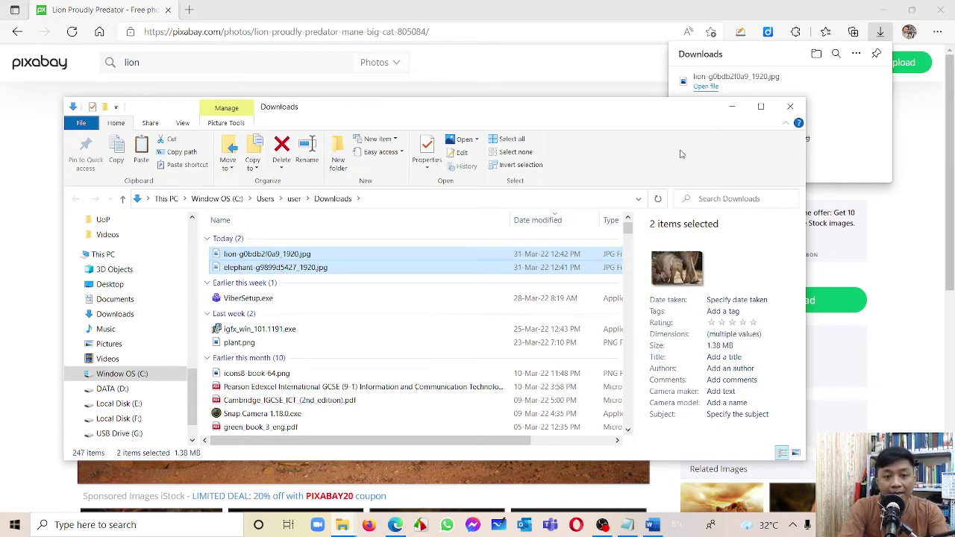
left_click(790, 107)
left_click(342, 525)
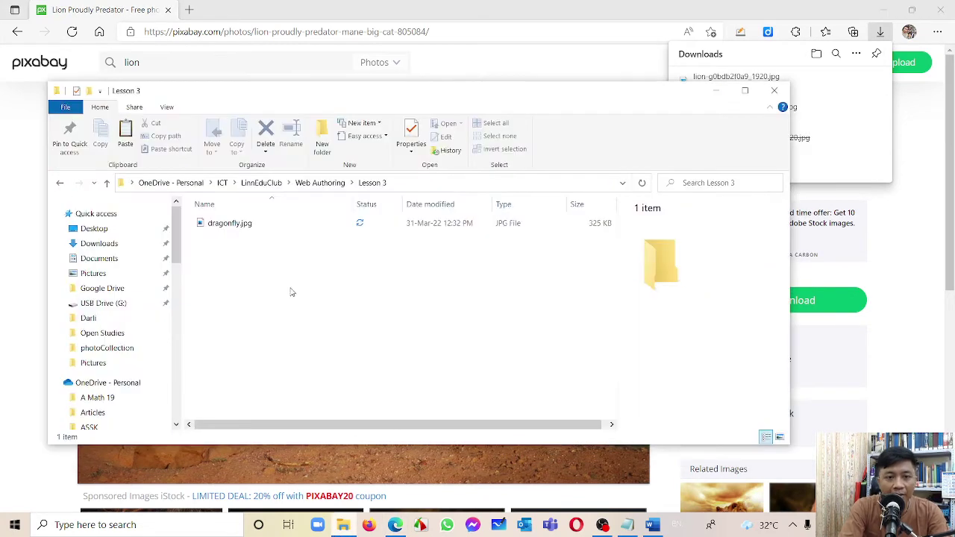
left_click(315, 286)
key("ctrl+v")
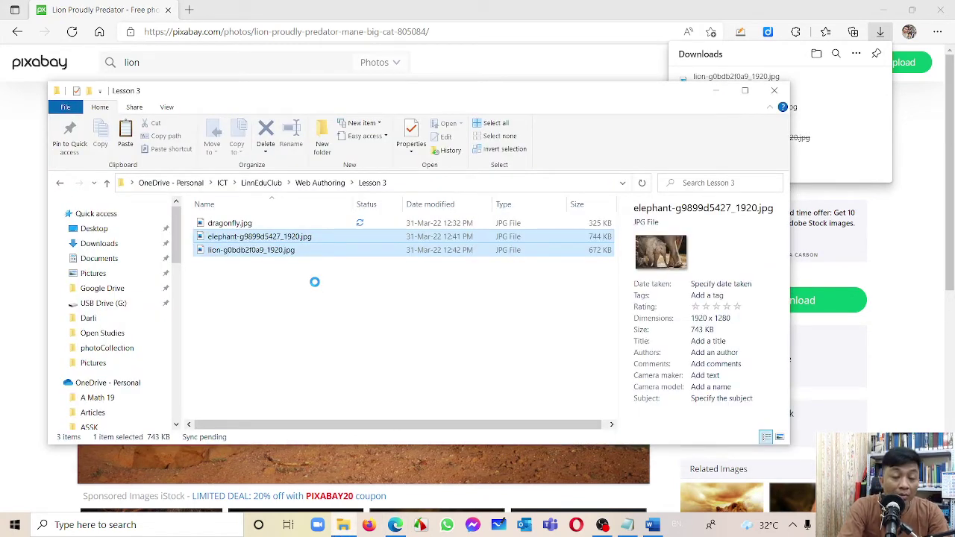
Step: Rename the elephant photo in the Lesson 3 folder as elephant.jpg
left_click(272, 239)
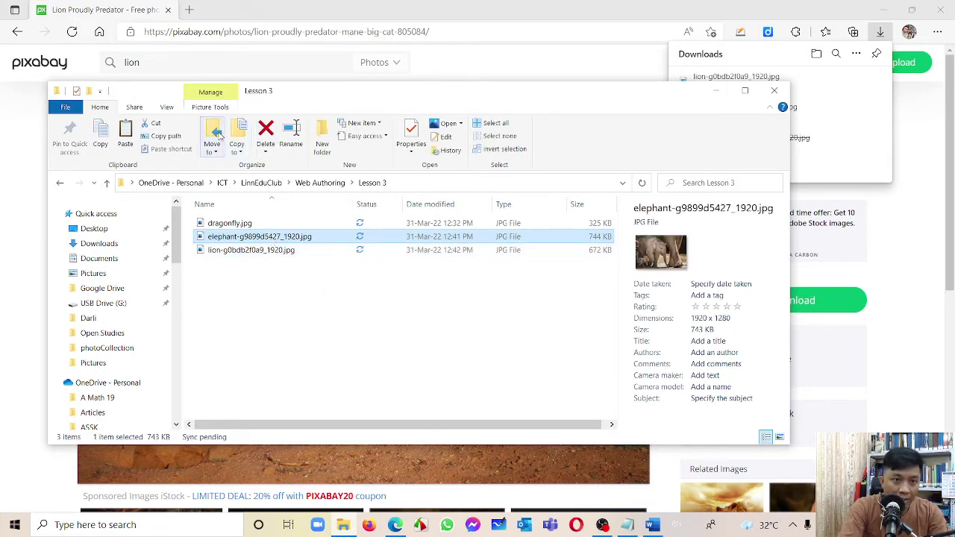
left_click(291, 139)
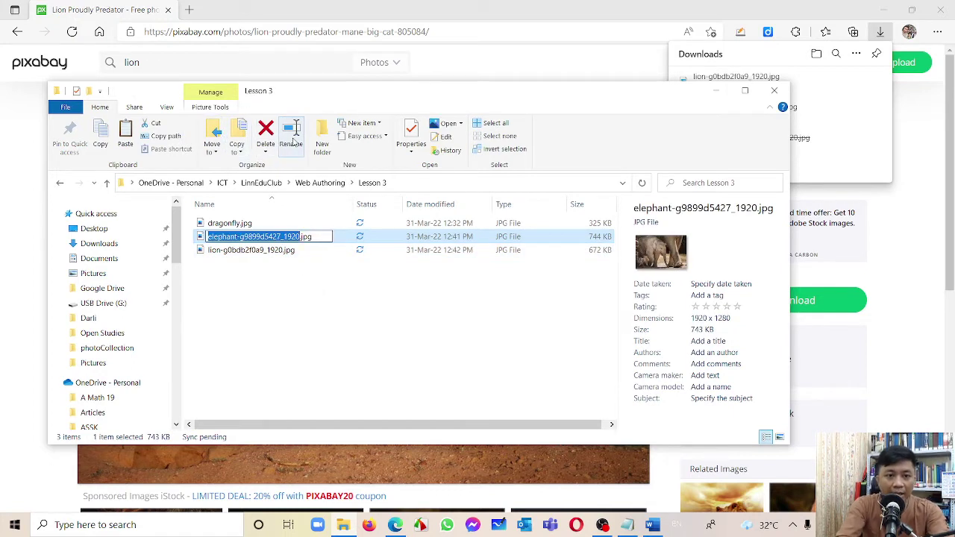
type("elephant")
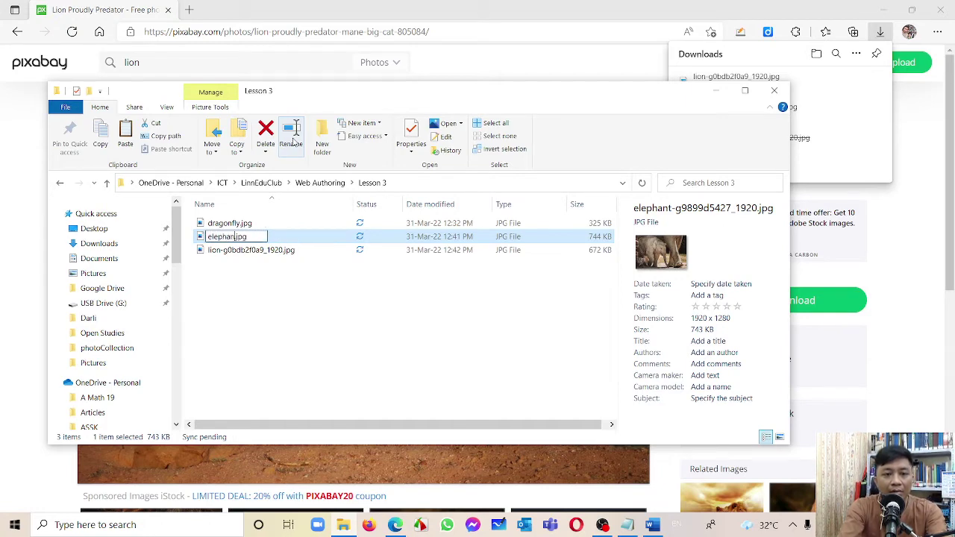
key("Return")
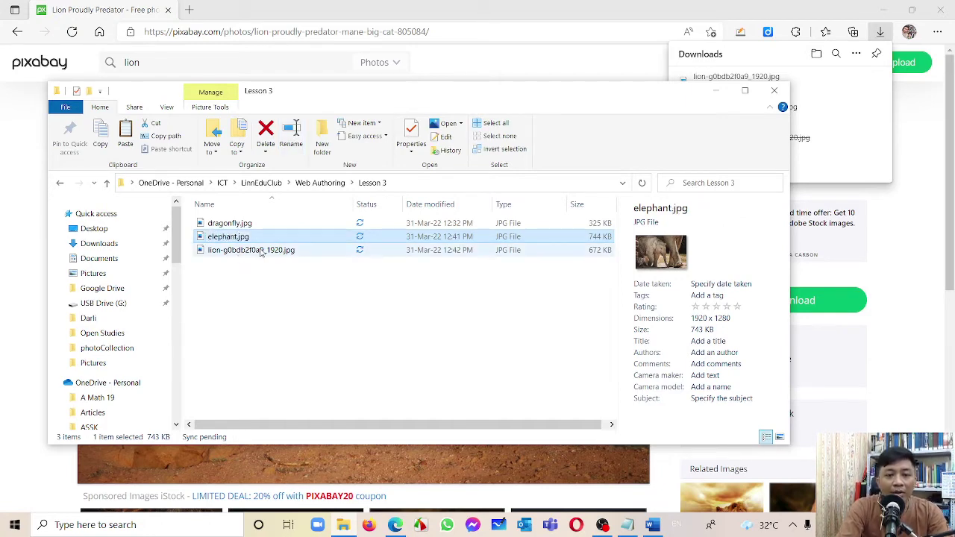
Step: Rename the lion photo in the Lesson 3 folder as lion.jpg
left_click(260, 250)
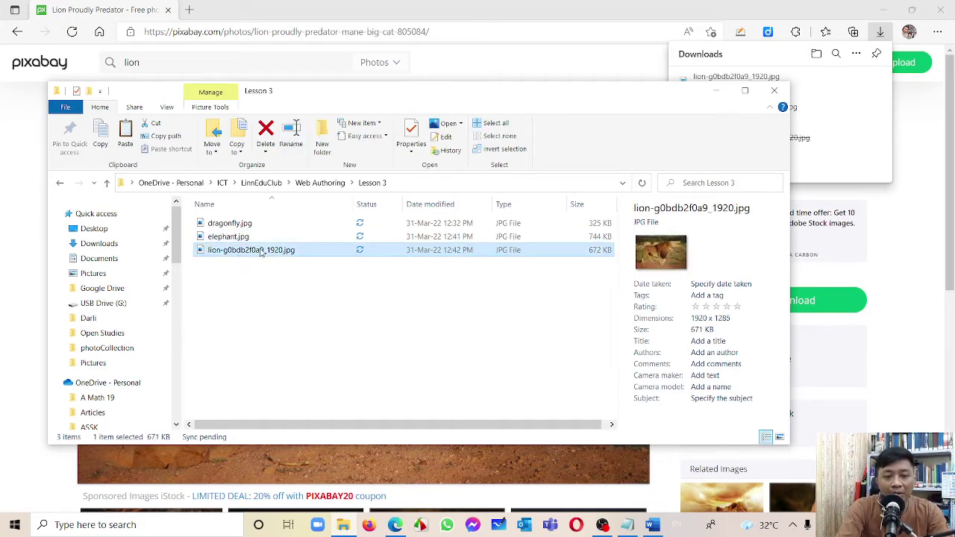
left_click(293, 139)
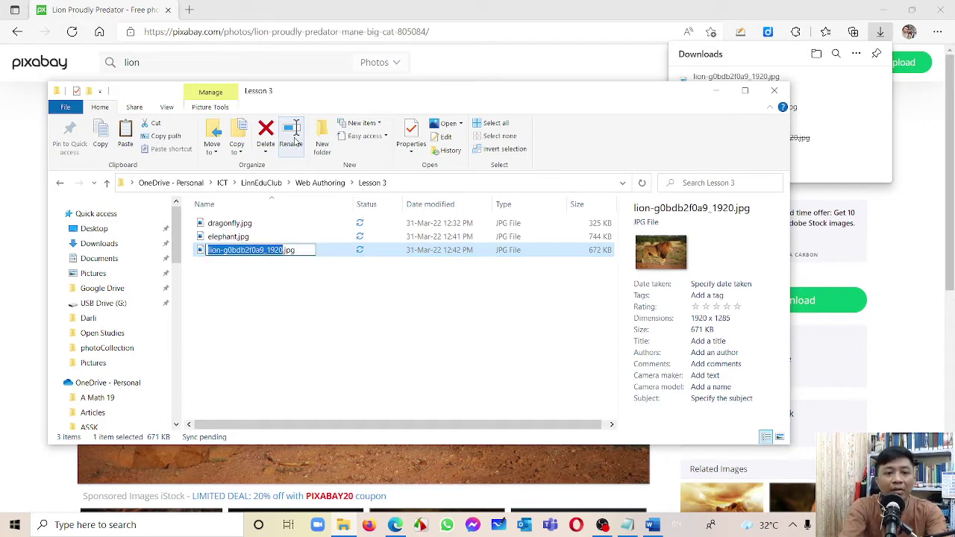
type("lion")
key("Return")
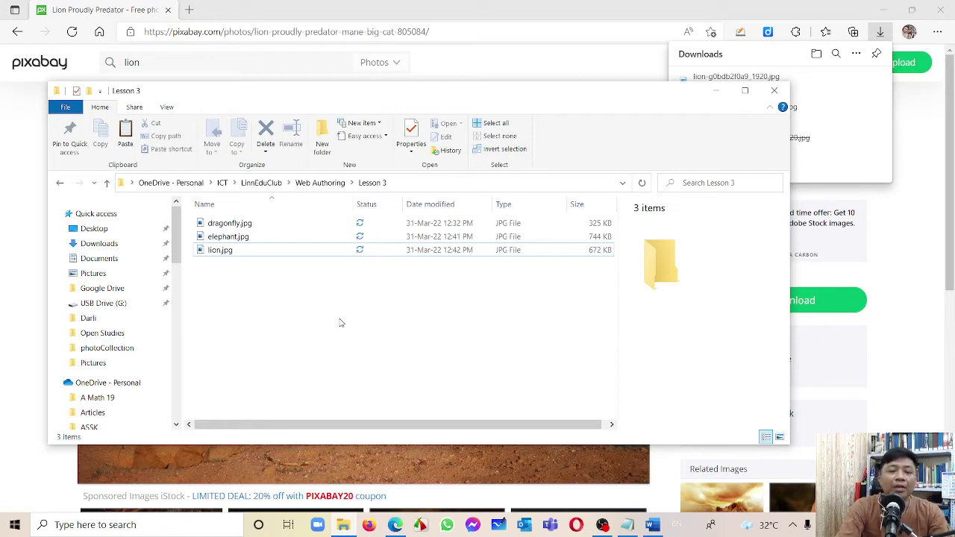
Step: Switch back to Edge and search the web for "about elephant" in a new tab
left_click(502, 12)
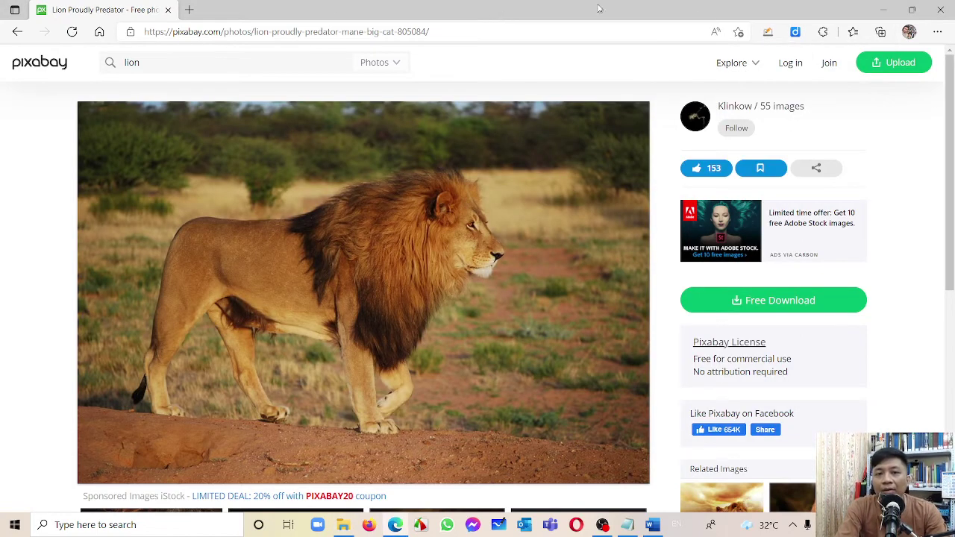
left_click(190, 10)
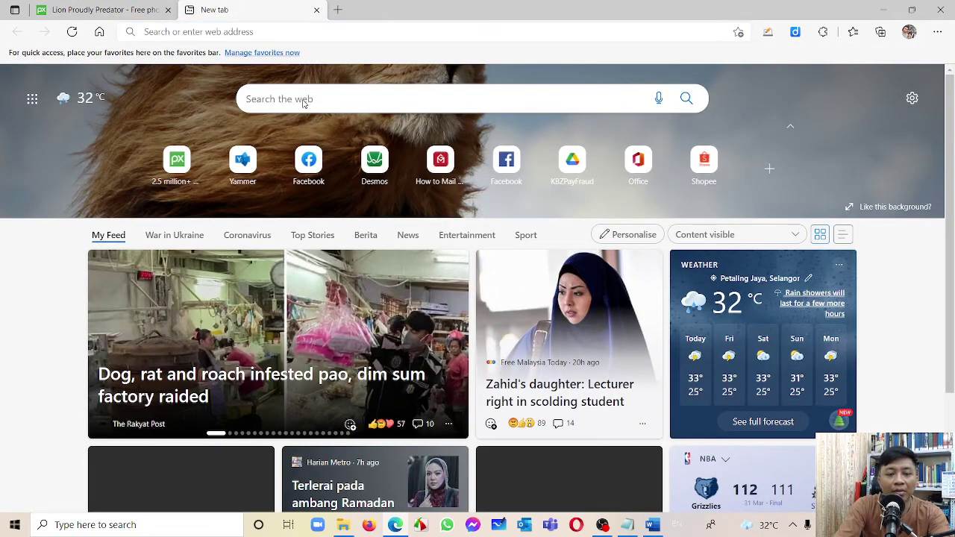
left_click(304, 98)
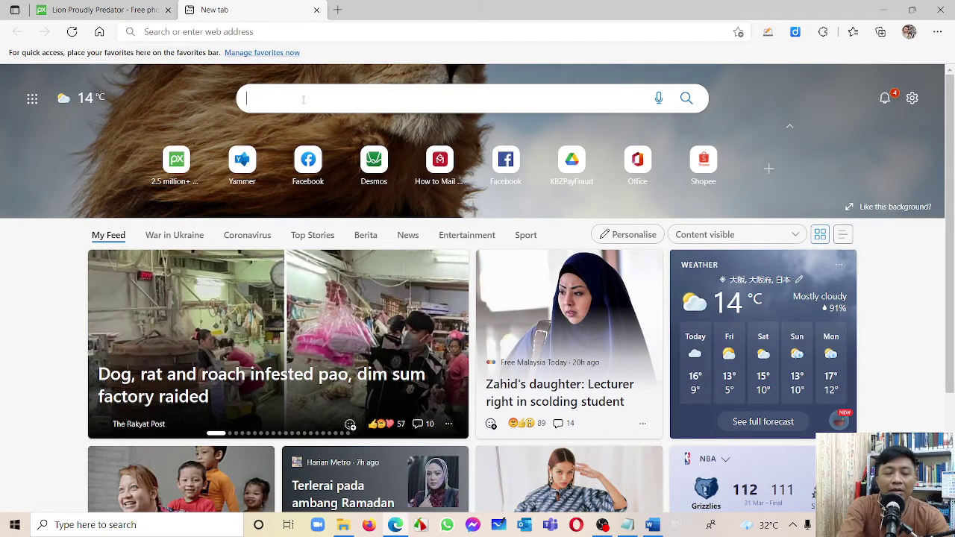
type("about e")
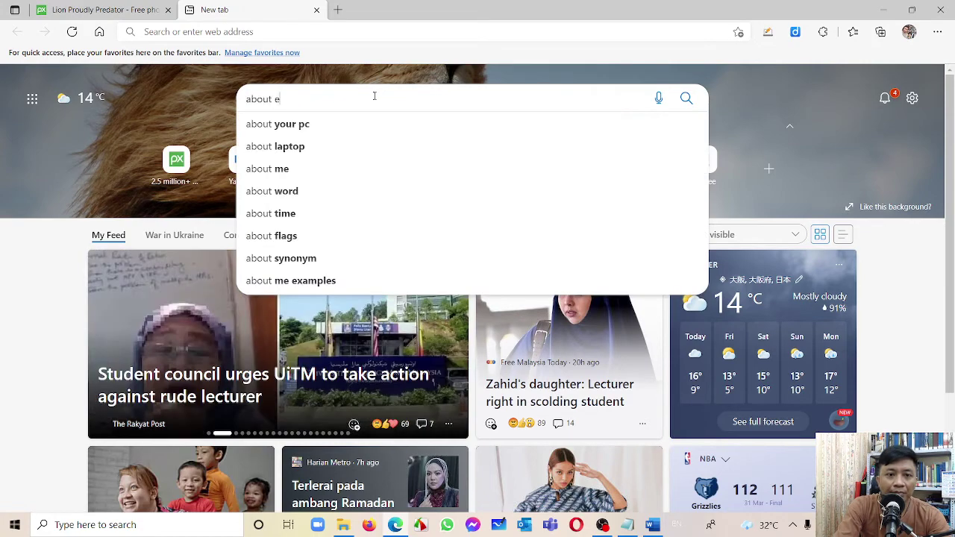
type("lephant")
key("Return")
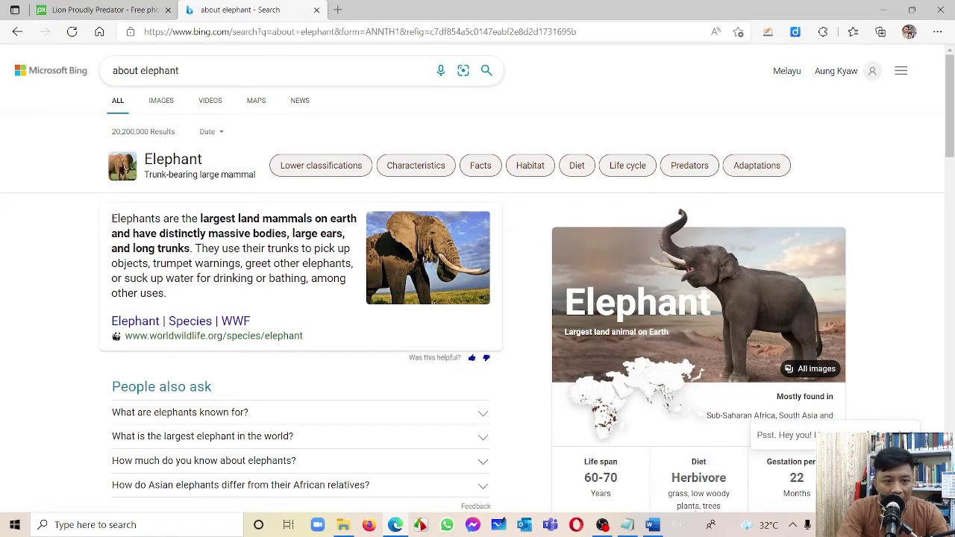
Step: Open the WWF elephant species page in a separate tab and return to the search results
left_click_drag(112, 218, 171, 300)
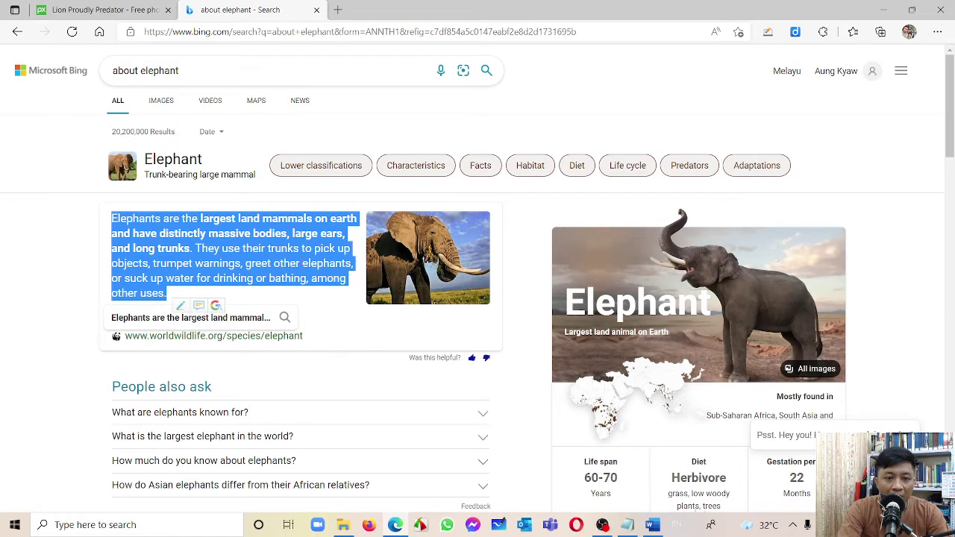
left_click(267, 259)
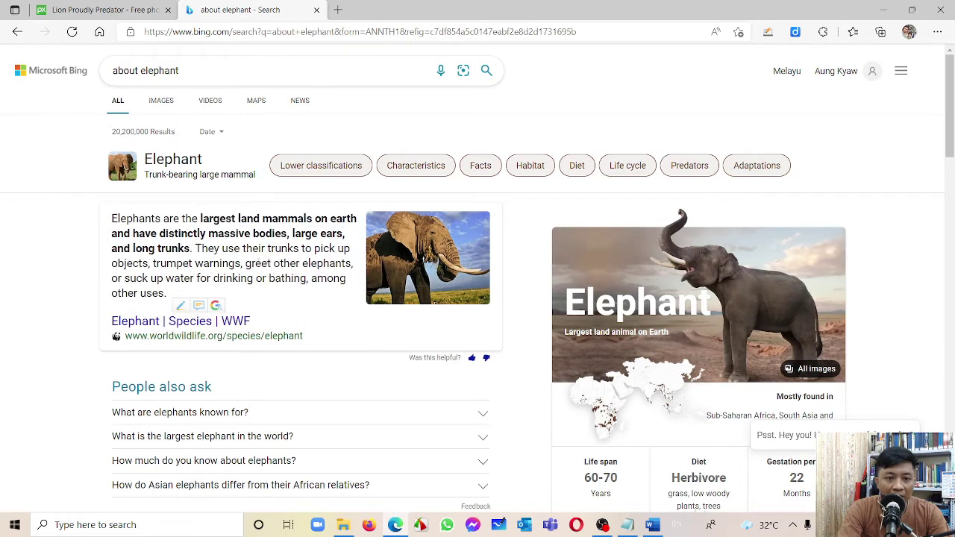
middle_click(194, 328)
left_click(438, 13)
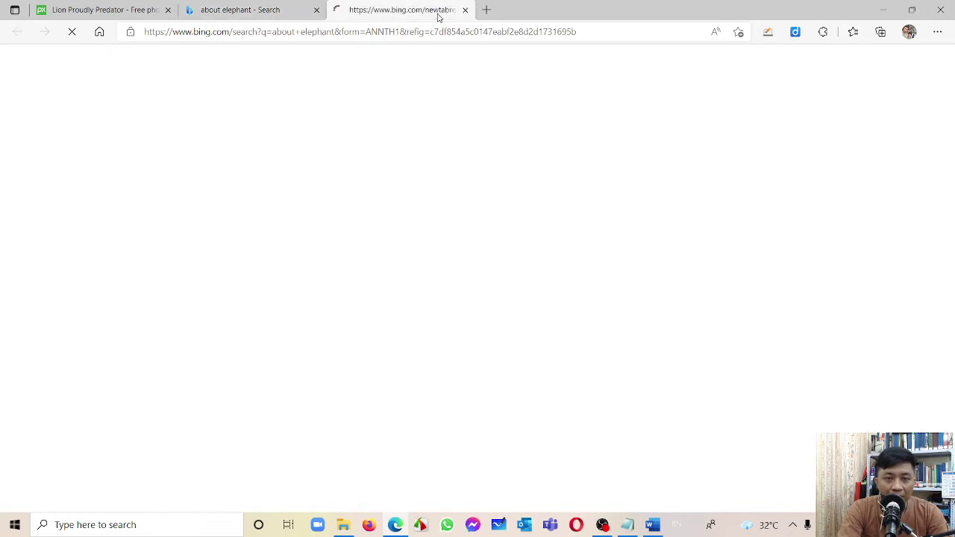
left_click(242, 10)
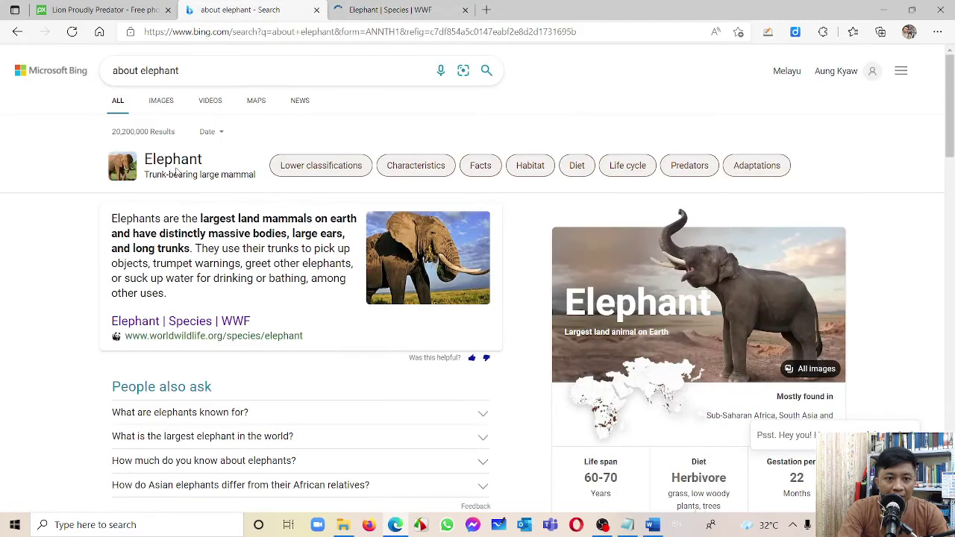
Step: Copy the whole elephant summary paragraph from the featured WWF search result
left_click_drag(114, 218, 165, 293)
left_click(117, 221)
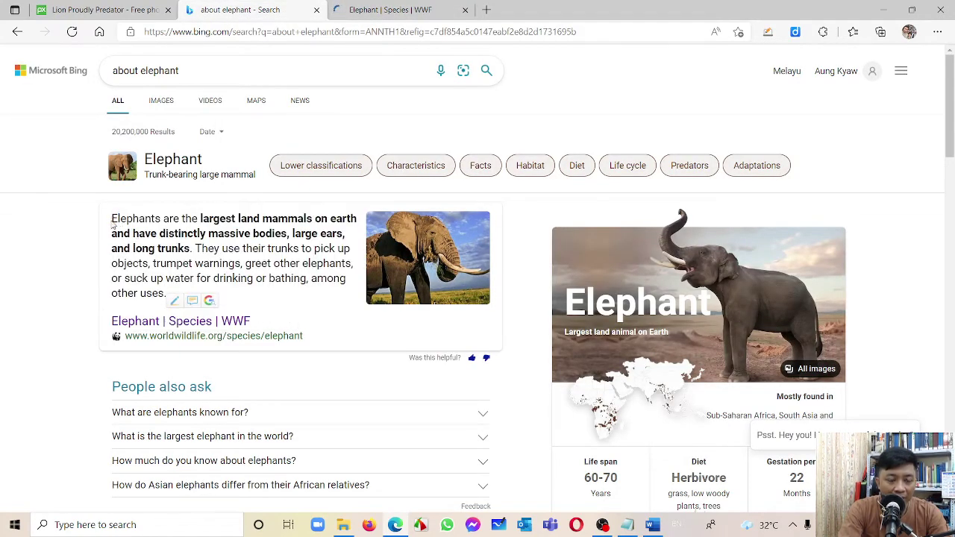
left_click_drag(113, 220, 171, 291)
key("ctrl+c")
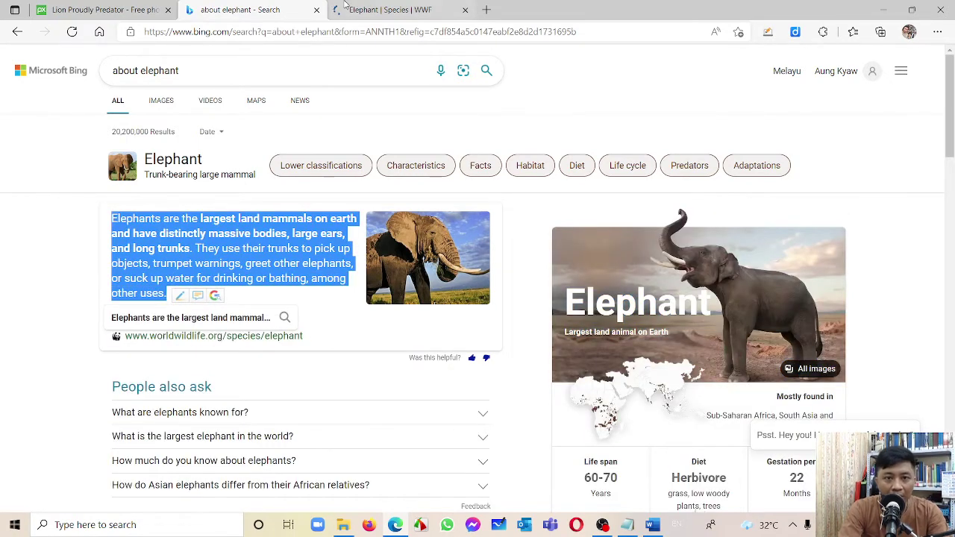
Step: Look through the elephant description on the WWF species page
left_click(386, 7)
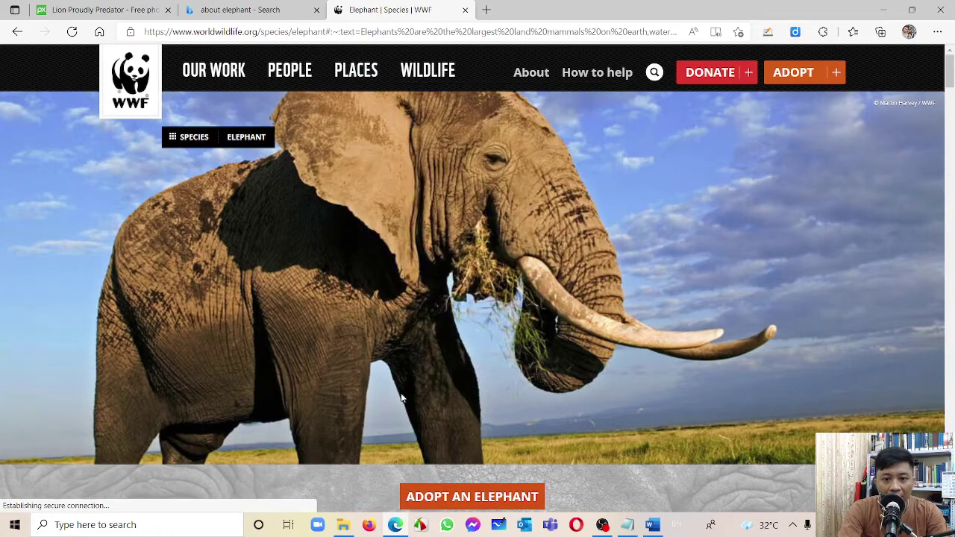
scroll(400, 392, "down", 1)
scroll(400, 392, "down", 5)
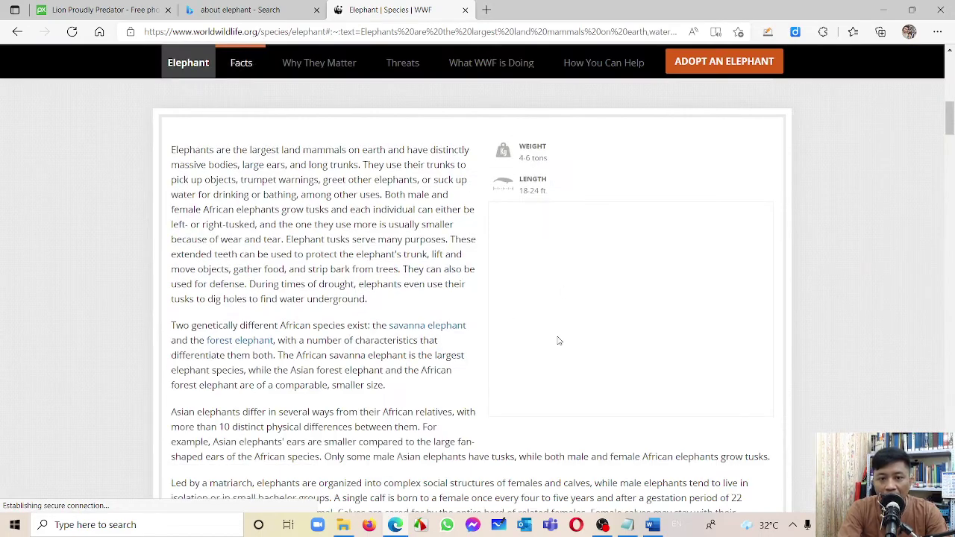
scroll(552, 336, "down", 2)
scroll(544, 325, "up", 15)
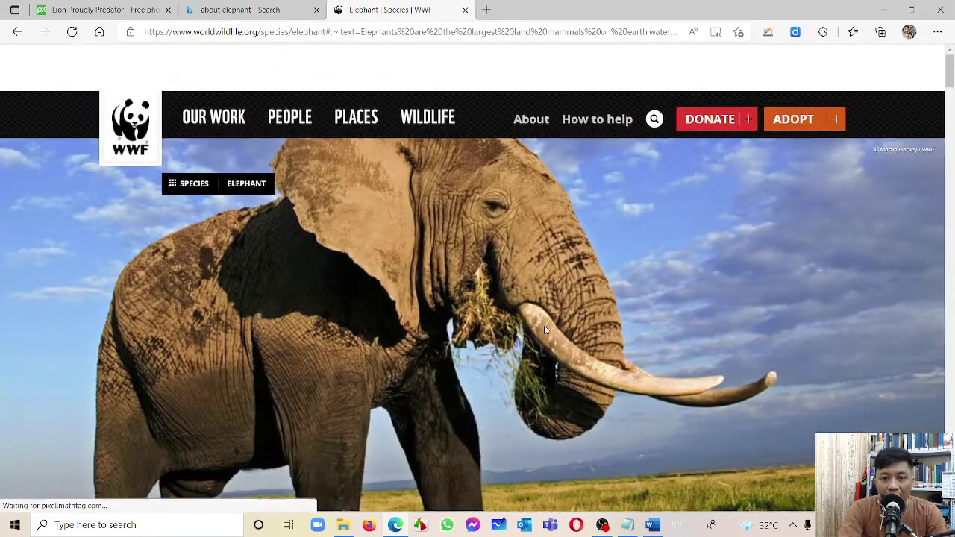
scroll(544, 326, "down", 1)
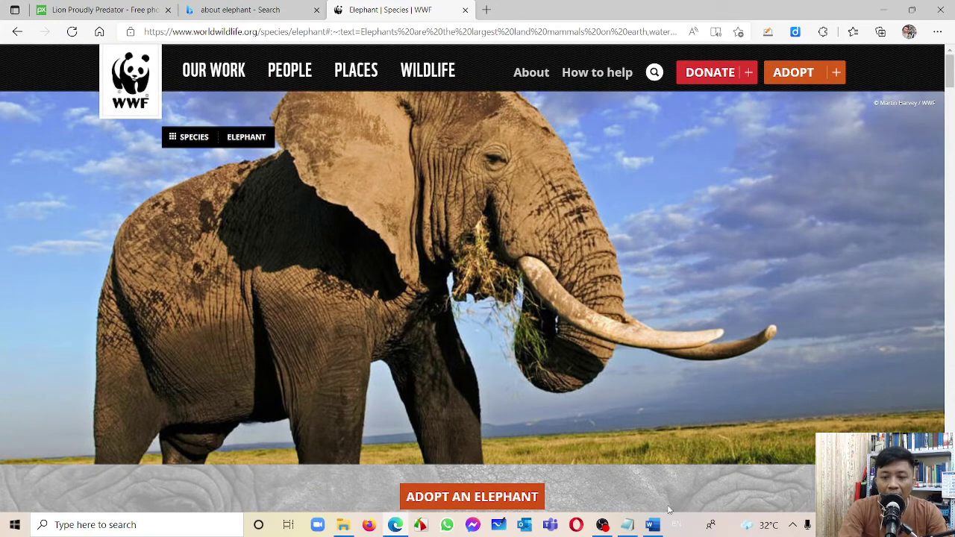
Step: Switch to the Word layout document, add the line "Elephant" below the table and paste the copied elephant summary
left_click(652, 525)
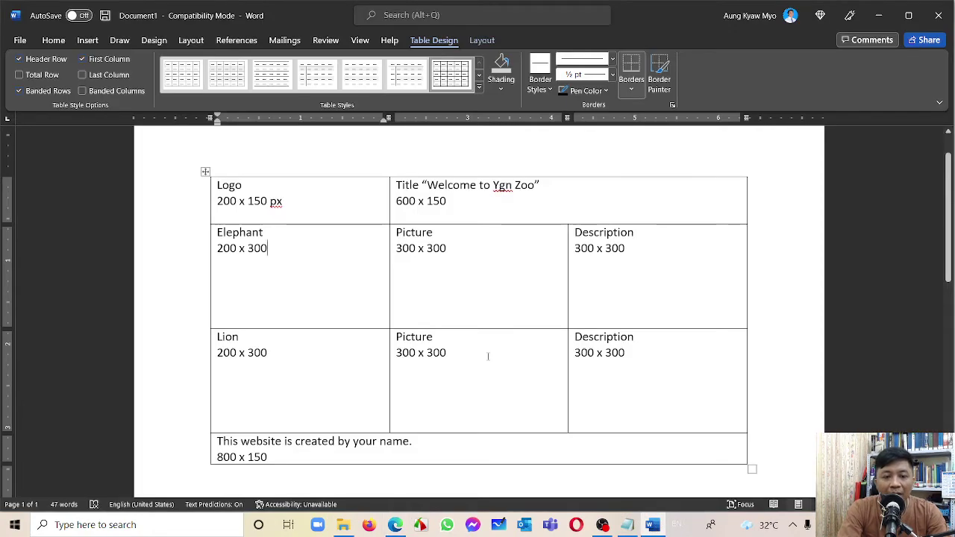
scroll(488, 356, "down", 10)
scroll(485, 365, "up", 2)
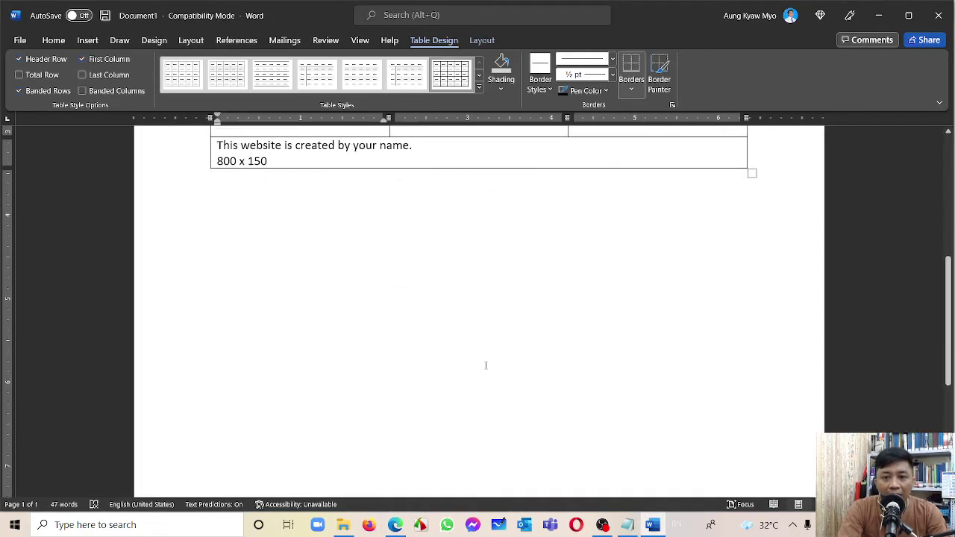
left_click(778, 171)
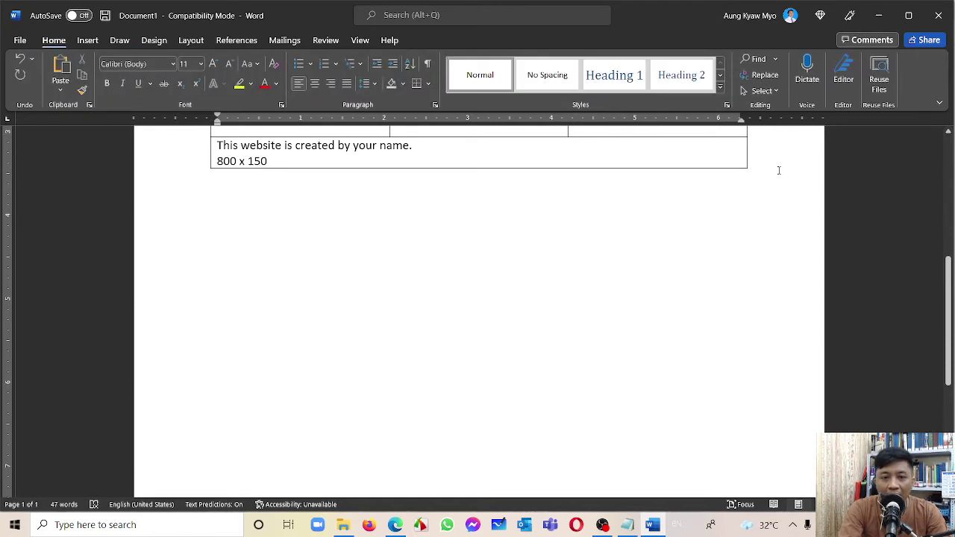
key("Return")
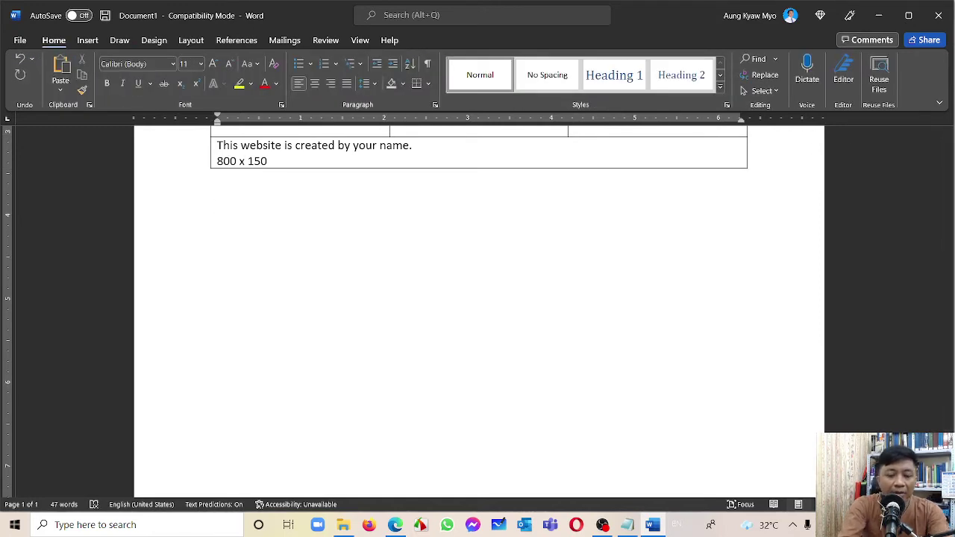
type("Elephant")
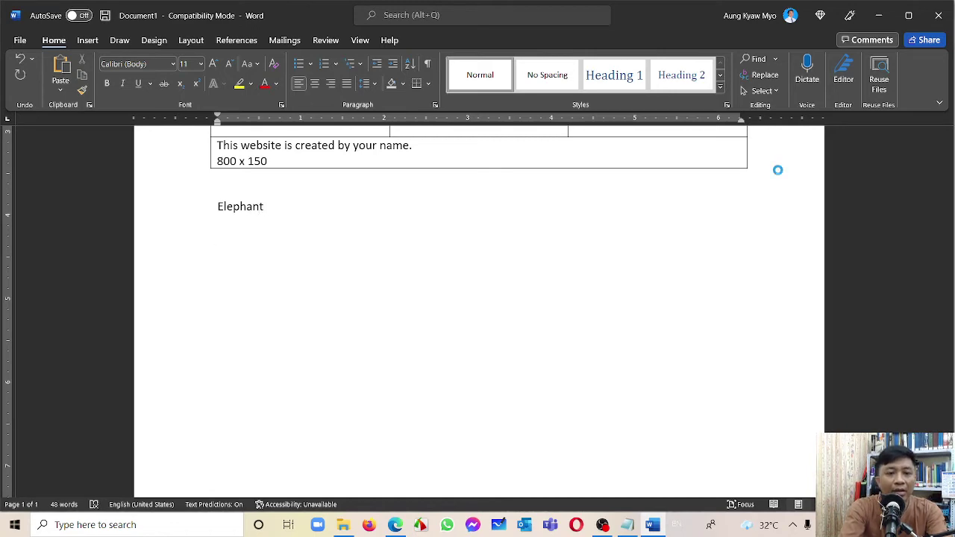
key("ctrl+v")
key("alt+Tab")
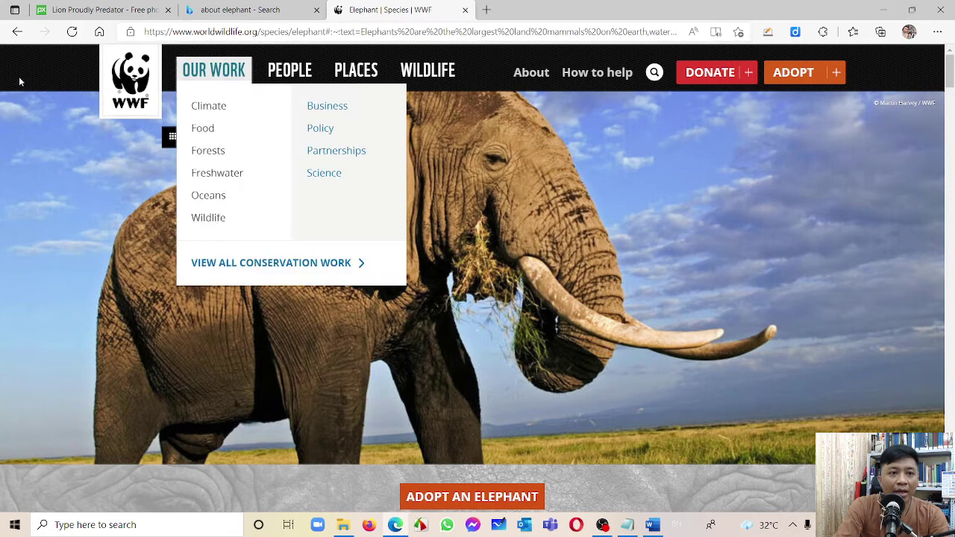
left_click(335, 33)
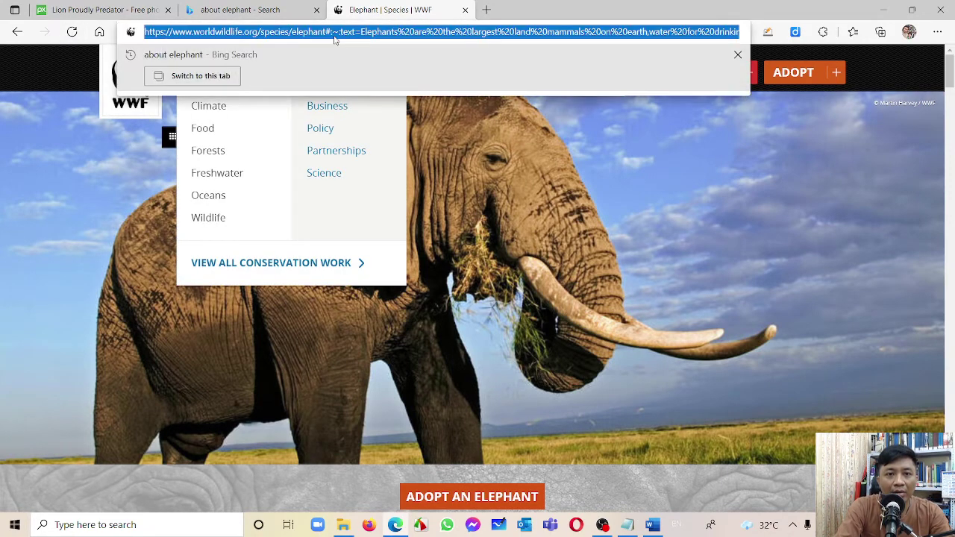
left_click(334, 32)
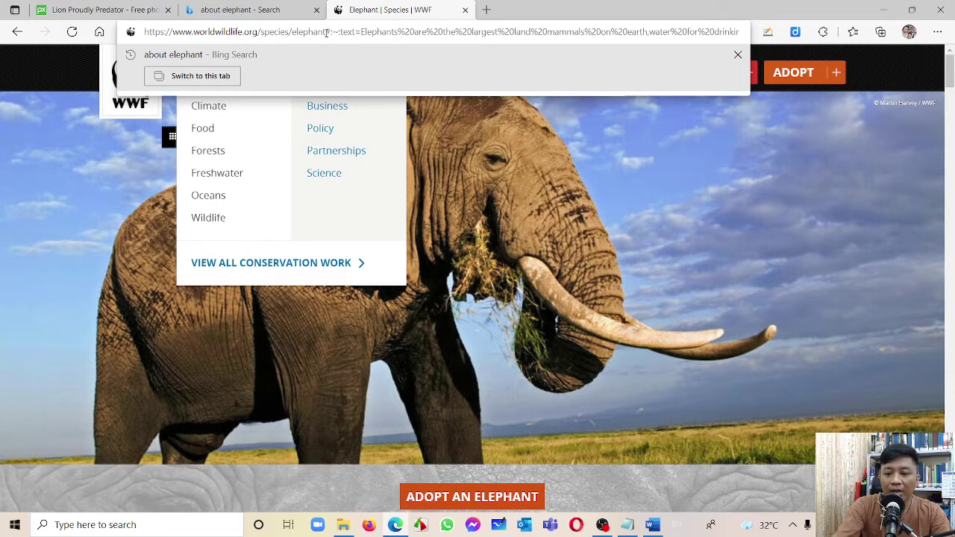
key("shift+End")
key("BackSpace")
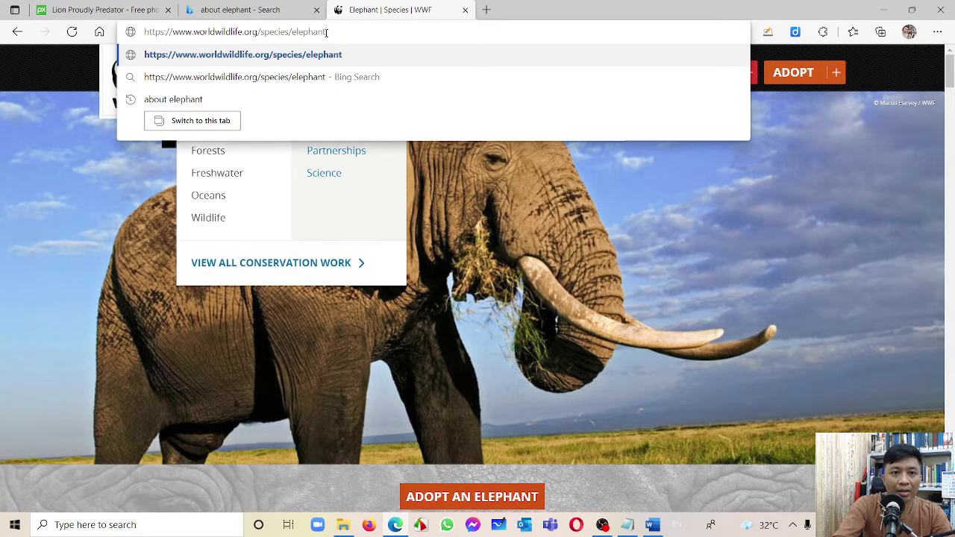
key("Return")
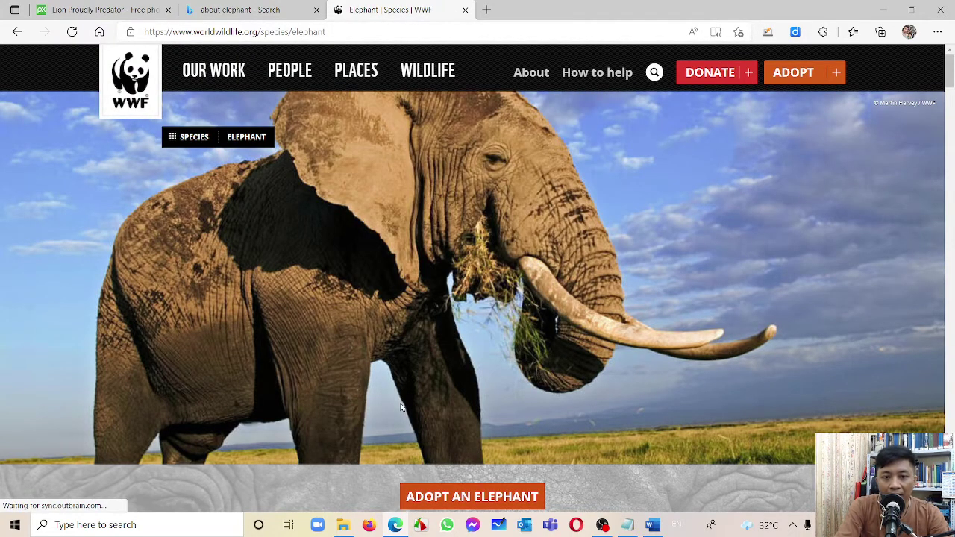
scroll(401, 407, "down", 9)
scroll(402, 407, "down", 5)
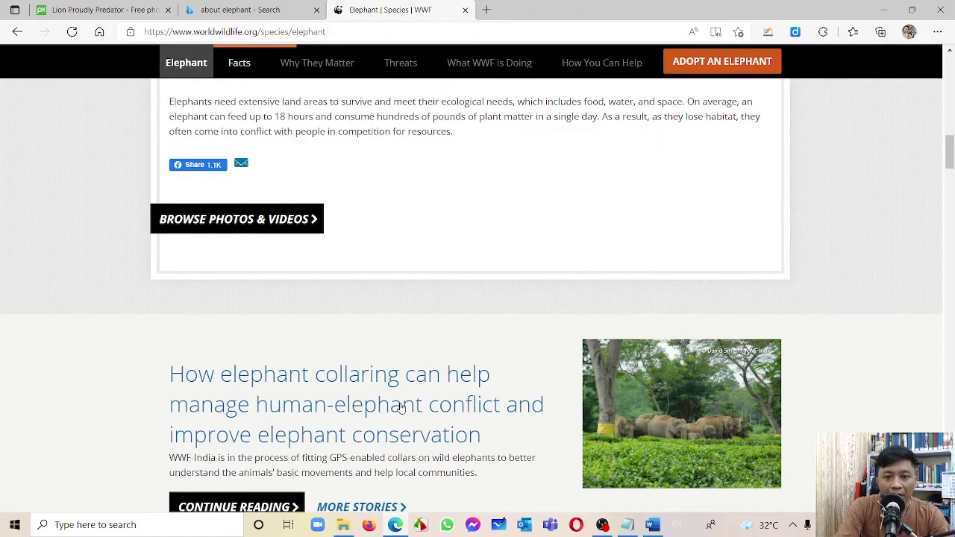
scroll(338, 200, "up", 14)
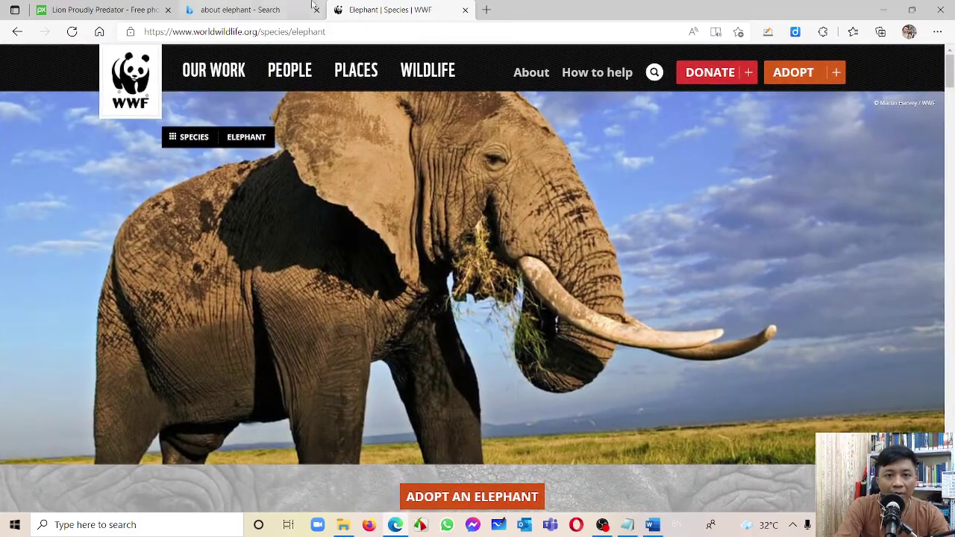
Step: Copy the shortened WWF elephant page address and paste it as a source link below the elephant summary in the Word document
left_click(337, 33)
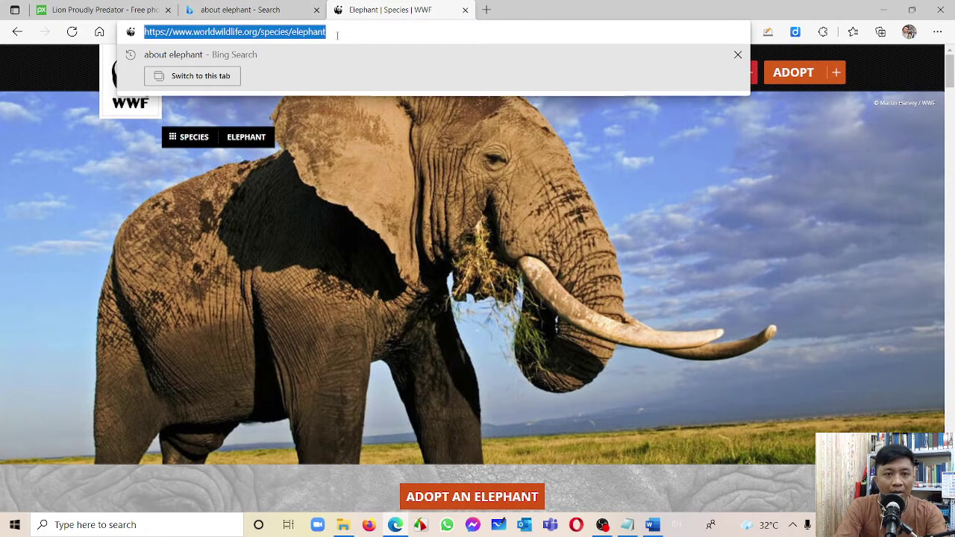
key("alt+Tab")
key("Return")
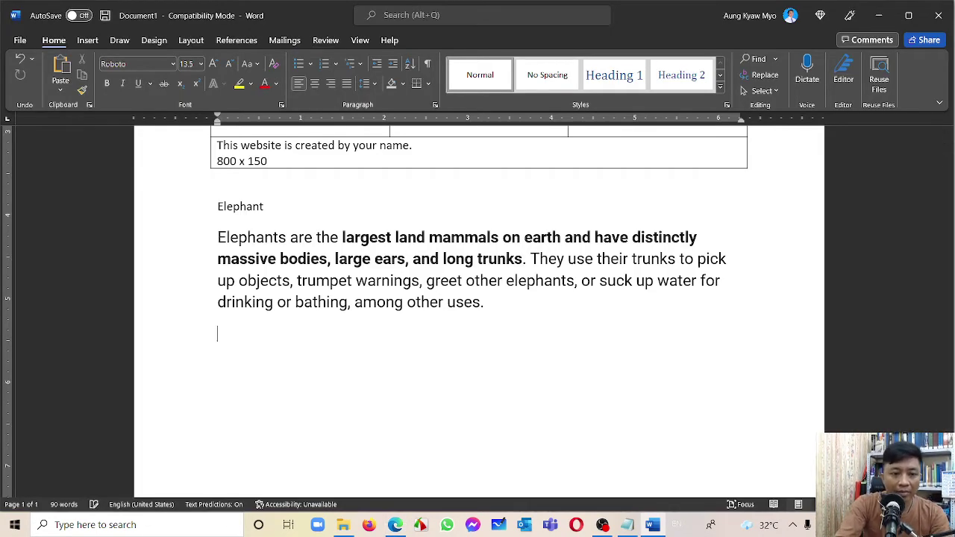
type("Elephant | Species | WWF (worldwildlife.org)")
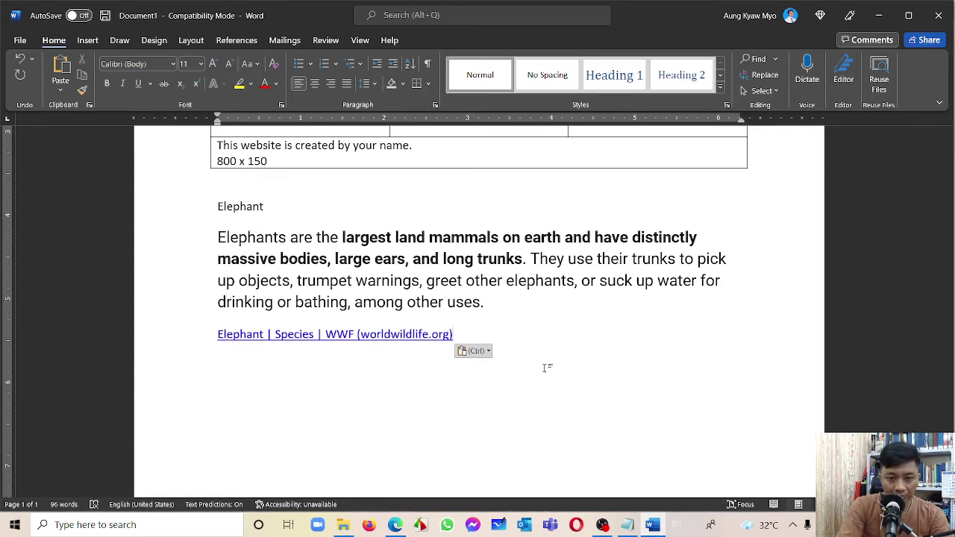
key("Return")
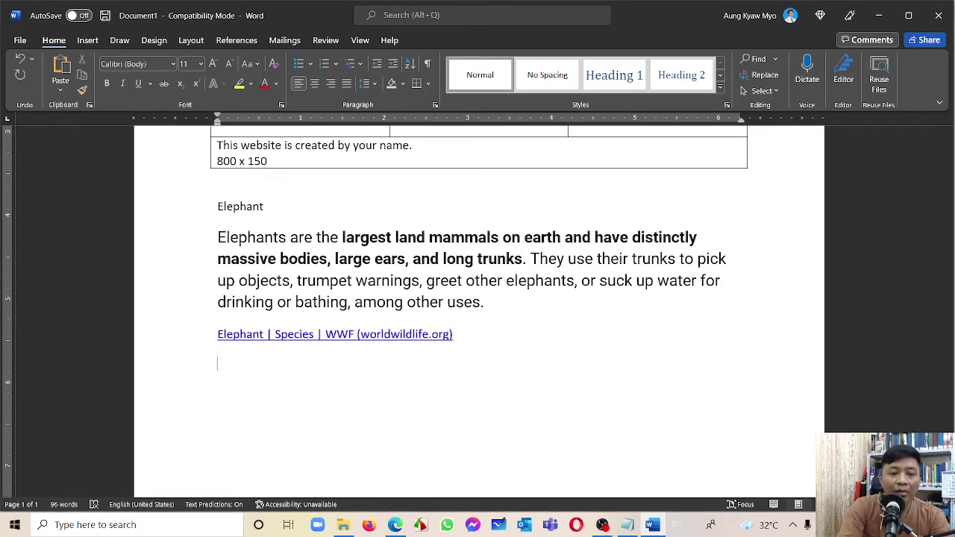
Step: Back in Edge, try to open a WWF lion page by changing the end of the elephant page address to "lion"
key("alt+Tab")
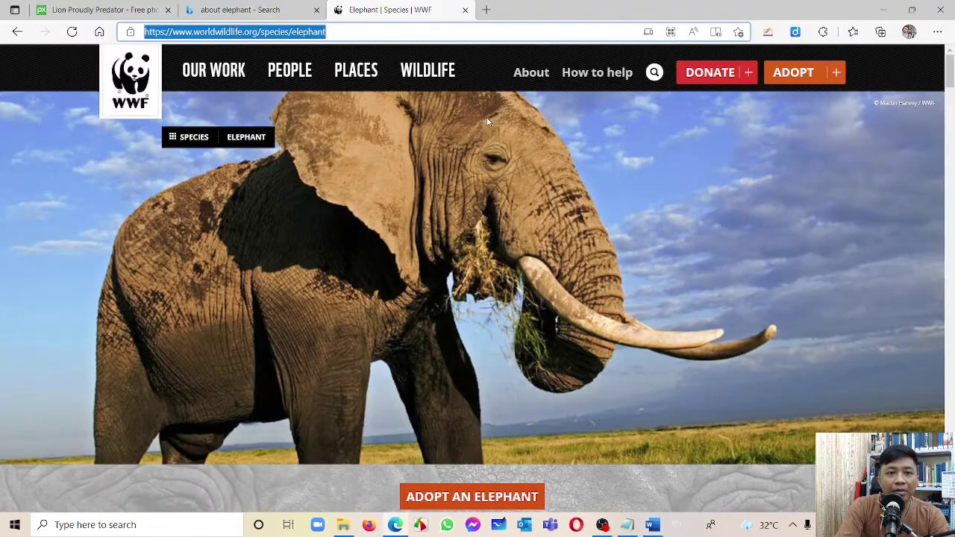
mouse_move(352, 77)
left_click(350, 29)
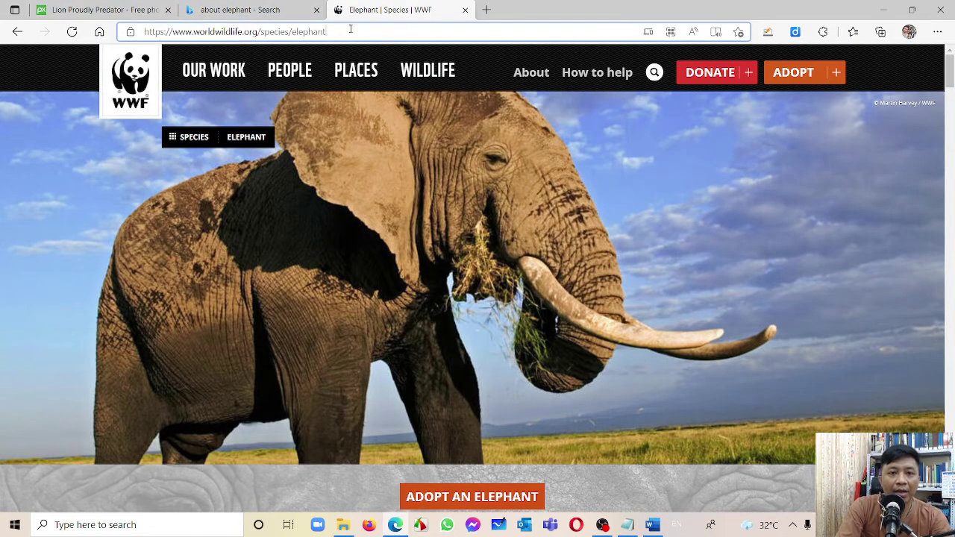
key("BackSpace")
key("BackSpace")
key("BackSpace")
key("BackSpace")
key("BackSpace")
key("BackSpace")
key("BackSpace")
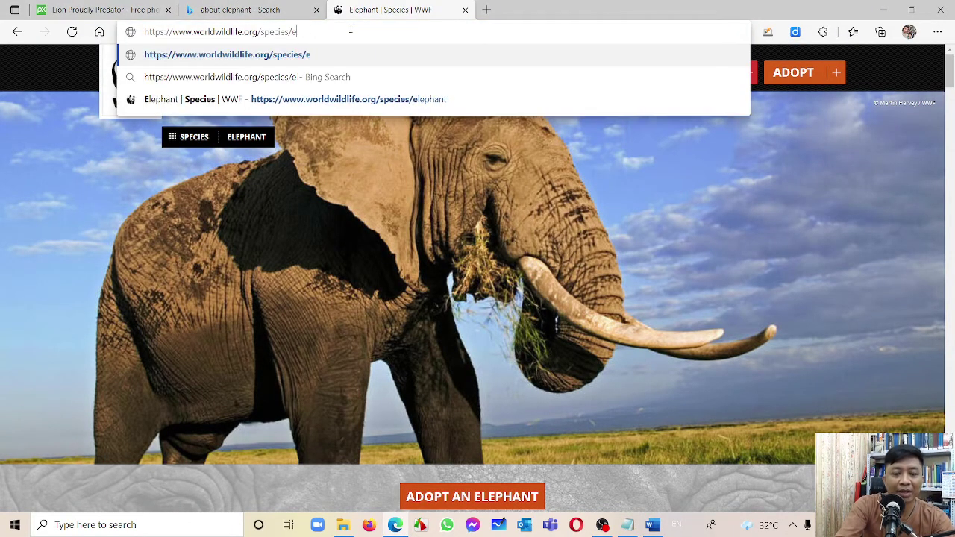
key("BackSpace")
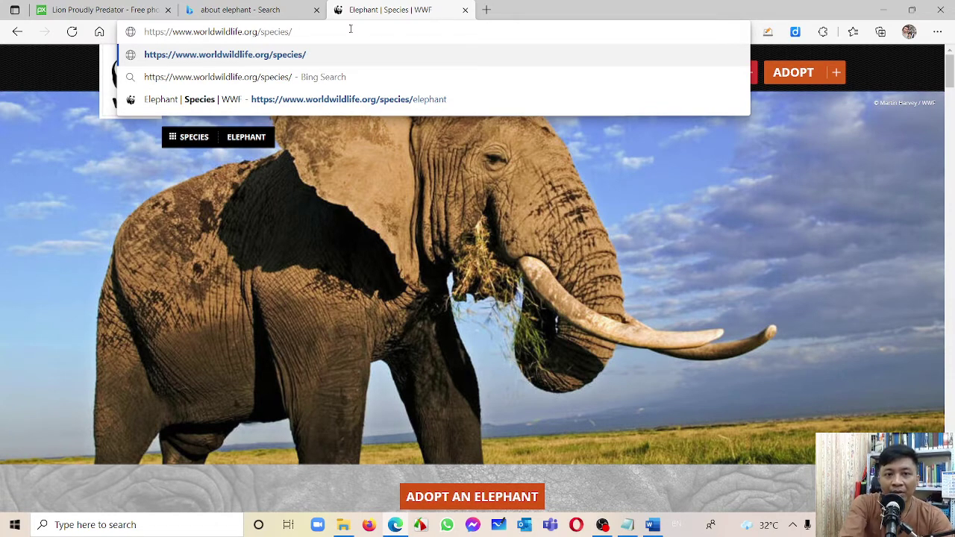
type("lion")
key("Return")
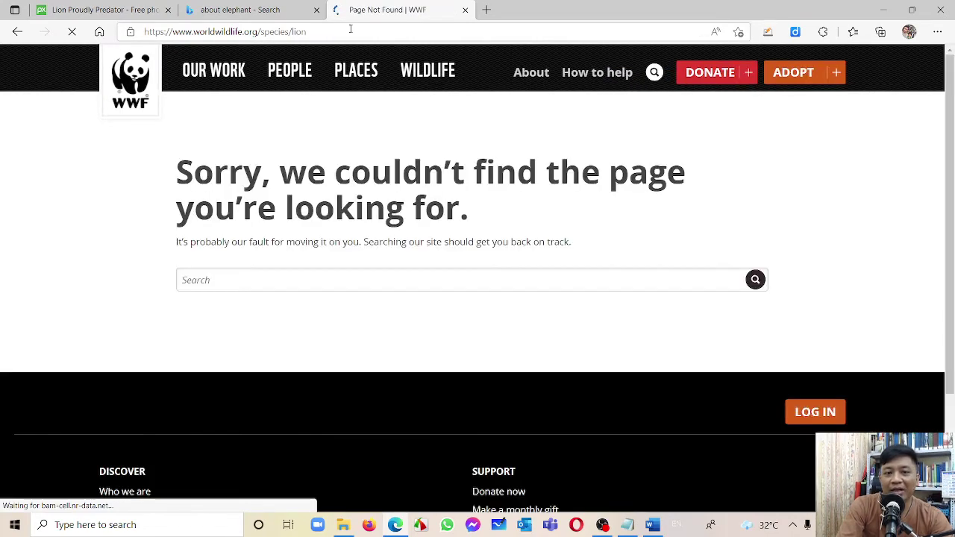
Step: Search Bing for "about lion" from the elephant search results tab
left_click(246, 9)
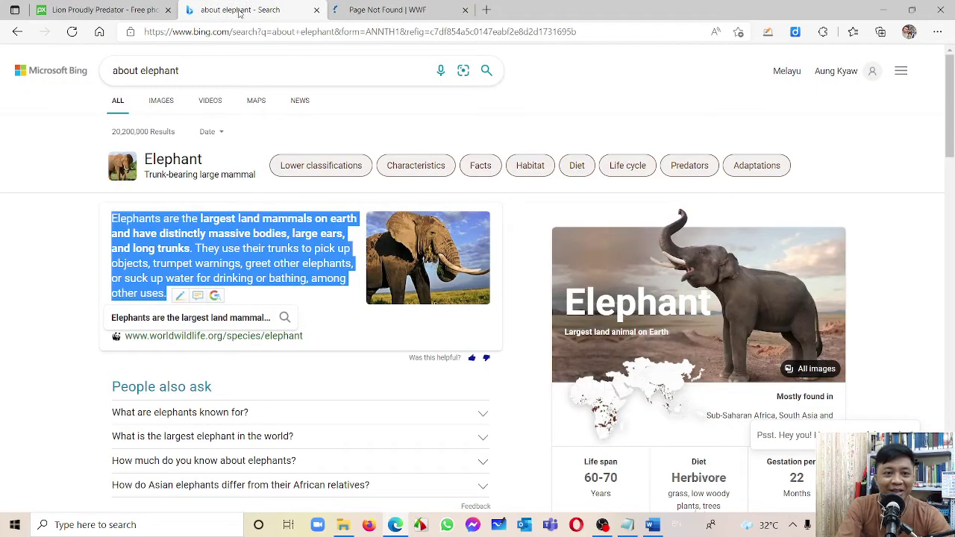
double_click(162, 72)
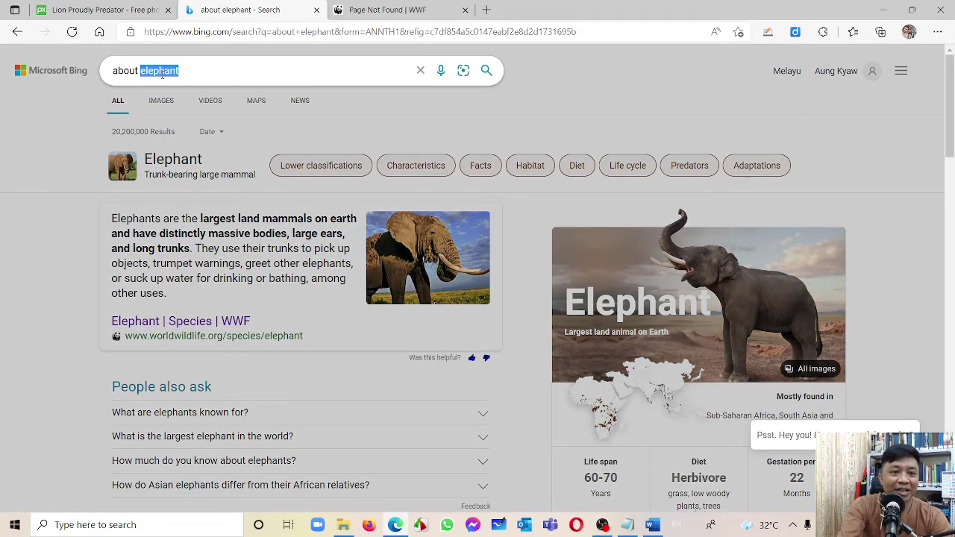
type("lion")
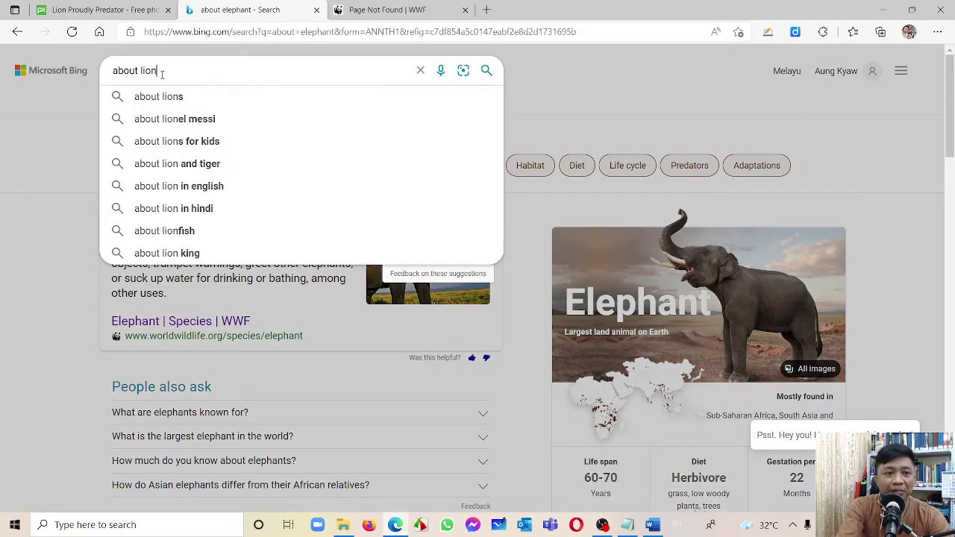
key("Return")
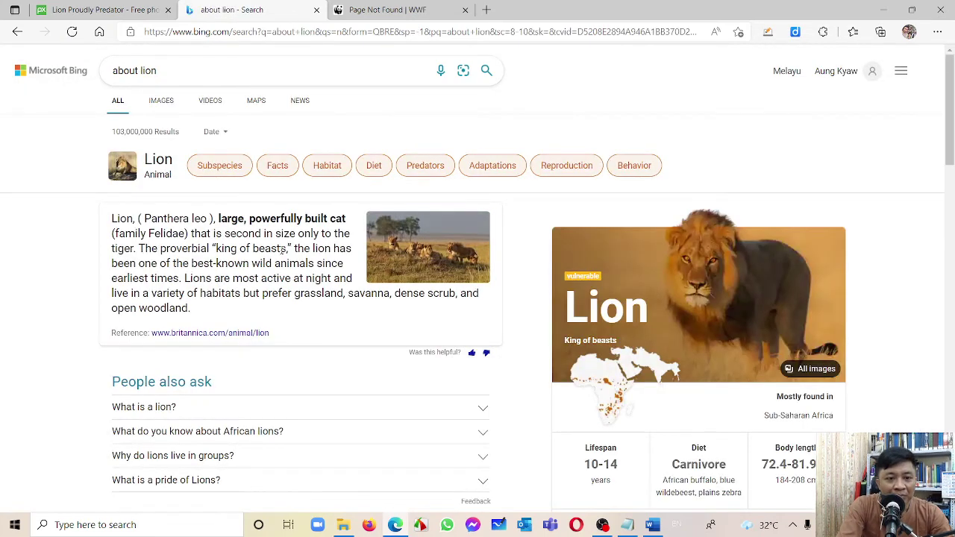
Step: Restore the WWF tab to the elephant species page and return to the lion search results
left_click(440, 11)
left_click(18, 31)
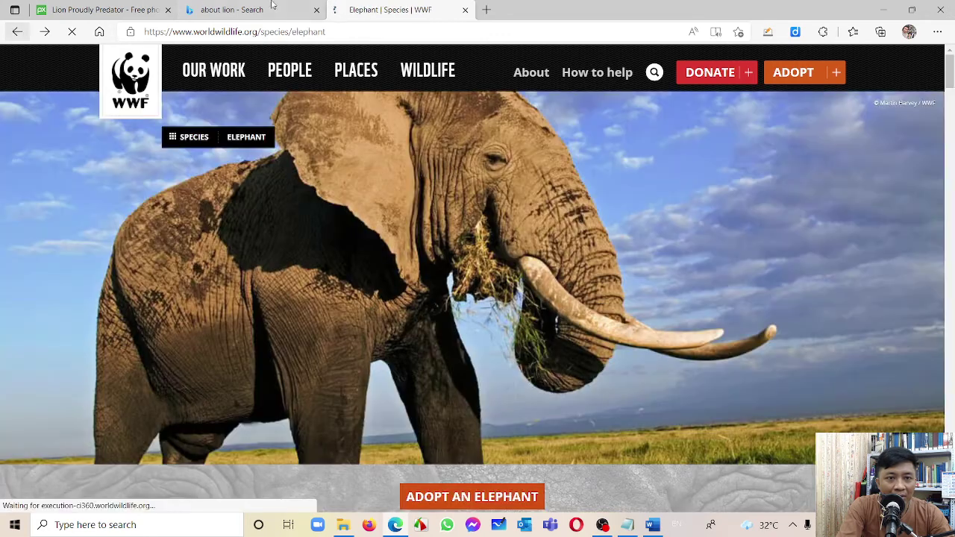
left_click(272, 8)
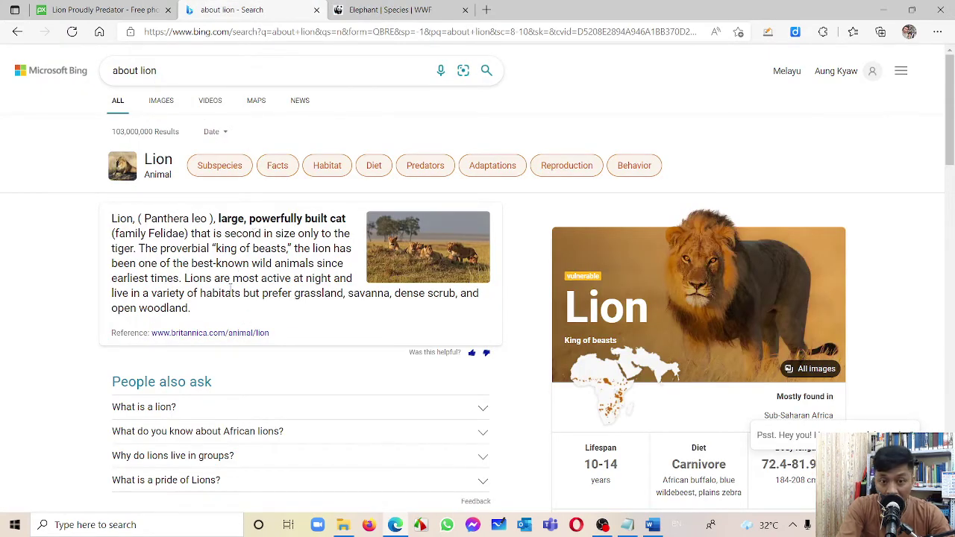
Step: Look through the lion search results for a suitable description and source
scroll(250, 284, "down", 1)
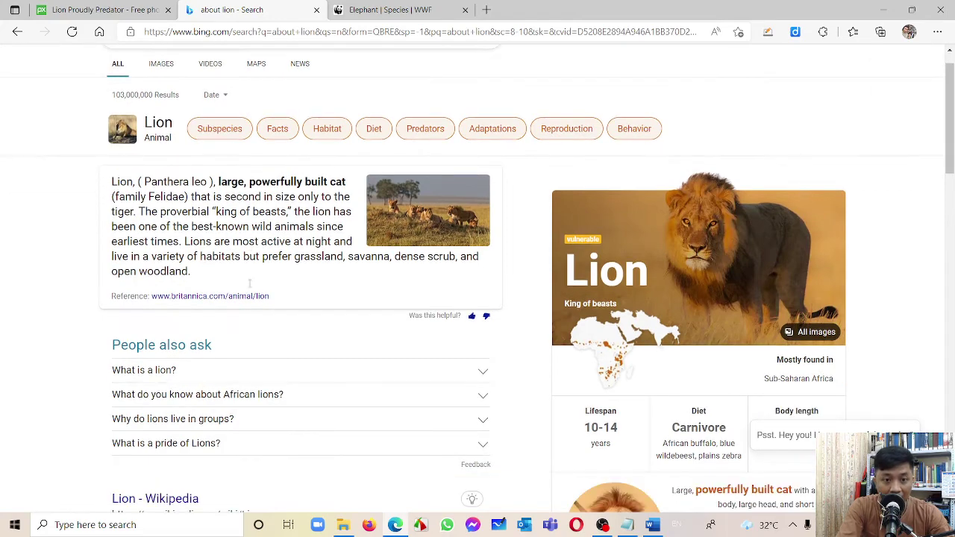
scroll(250, 283, "down", 2)
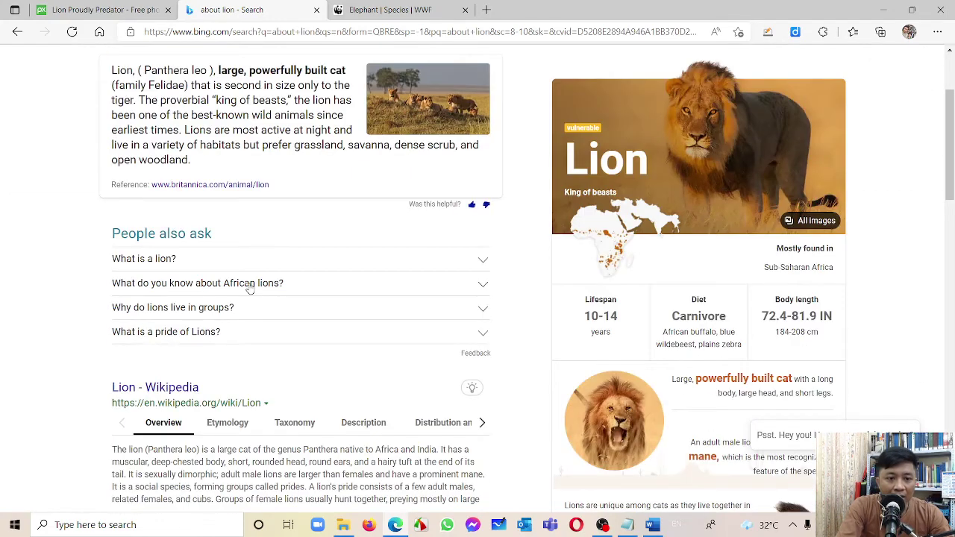
scroll(250, 289, "down", 2)
scroll(357, 417, "down", 5)
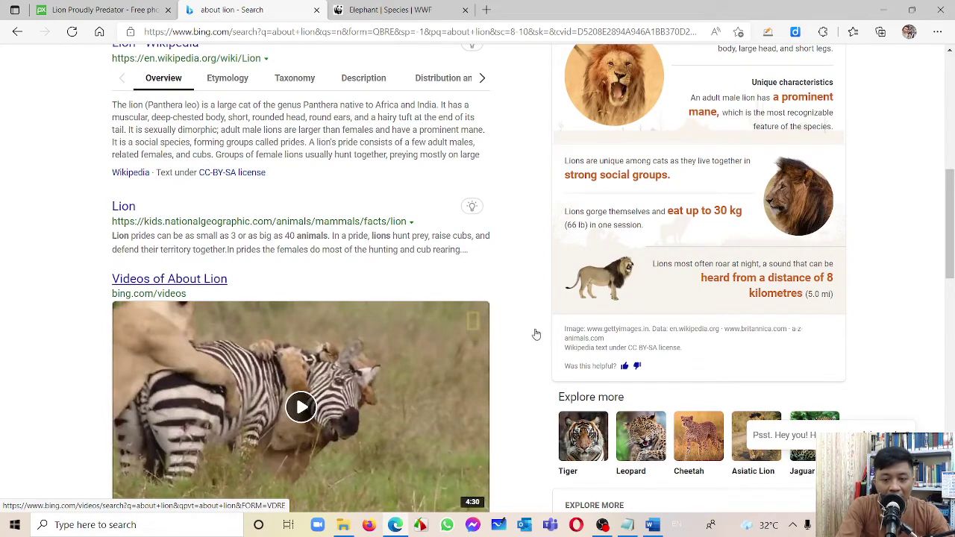
scroll(536, 335, "down", 5)
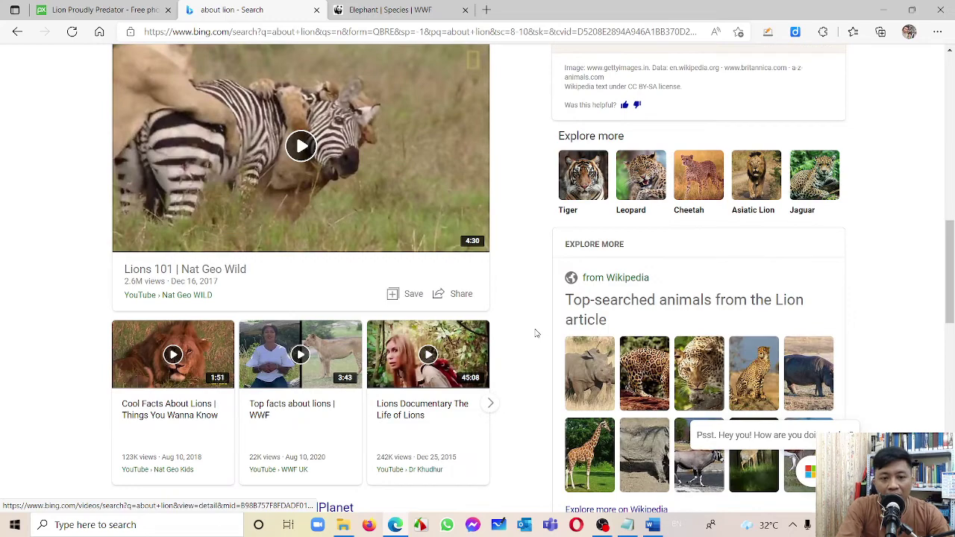
scroll(536, 334, "down", 5)
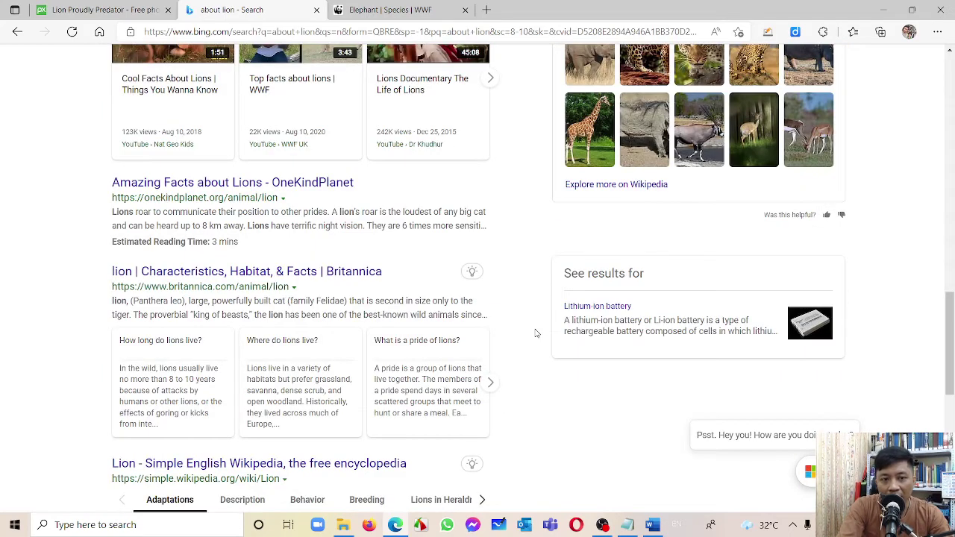
scroll(536, 333, "down", 3)
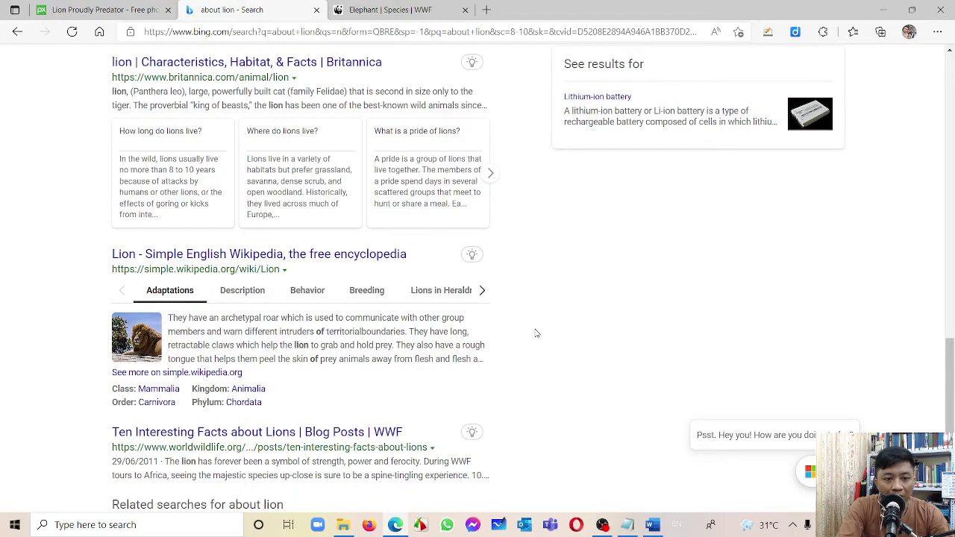
scroll(536, 334, "down", 2)
scroll(536, 333, "up", 1)
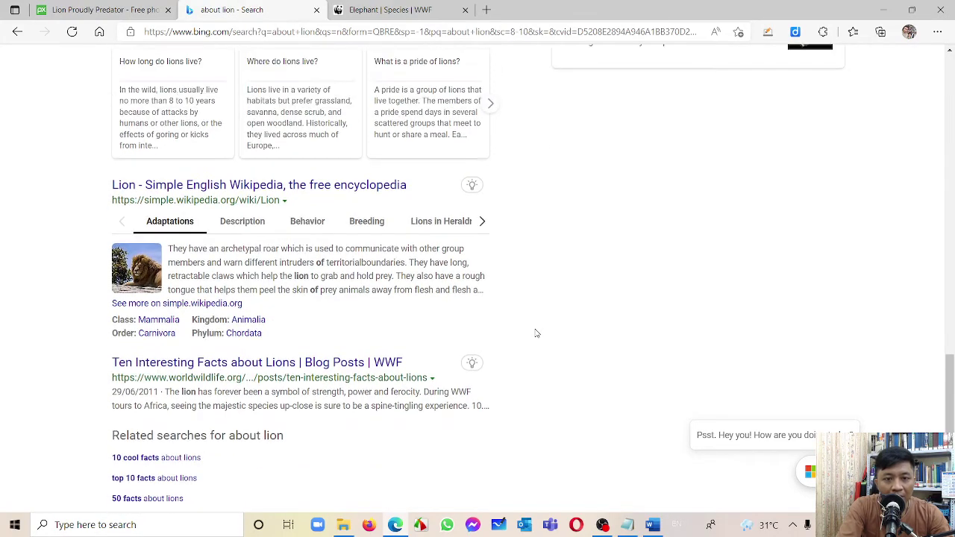
scroll(536, 333, "up", 8)
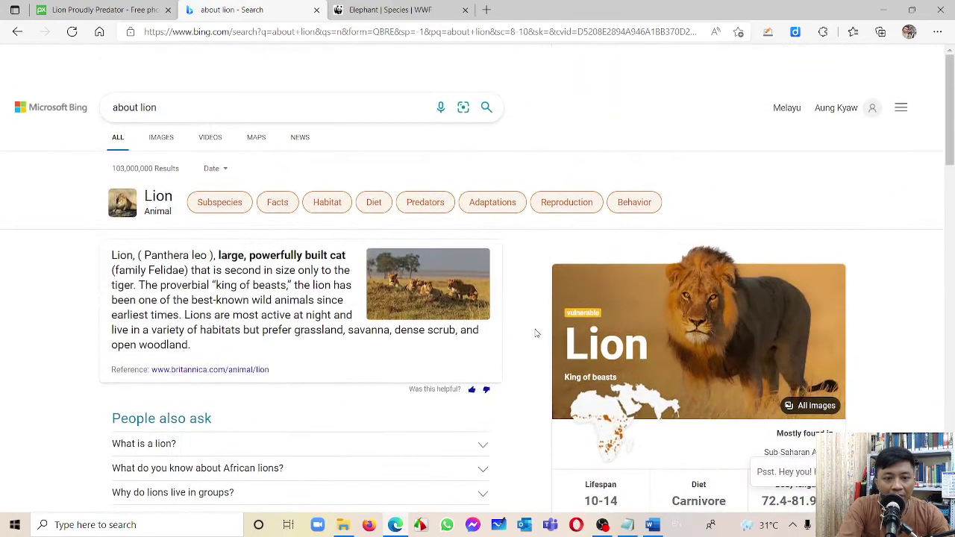
scroll(450, 340, "down", 1)
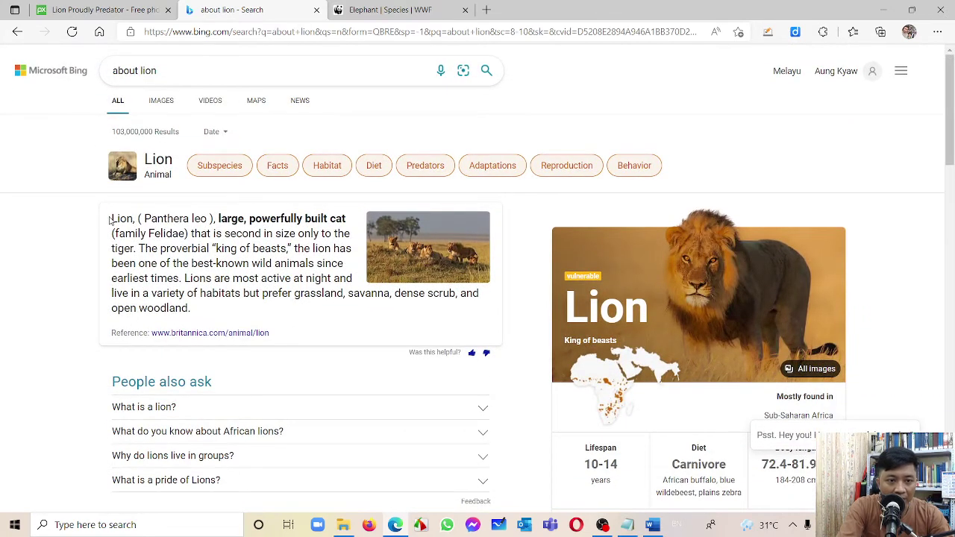
Step: Copy the featured Britannica lion summary and add the line "Lion" below the elephant source link in the Word document
left_click_drag(113, 218, 192, 311)
key("ctrl+c")
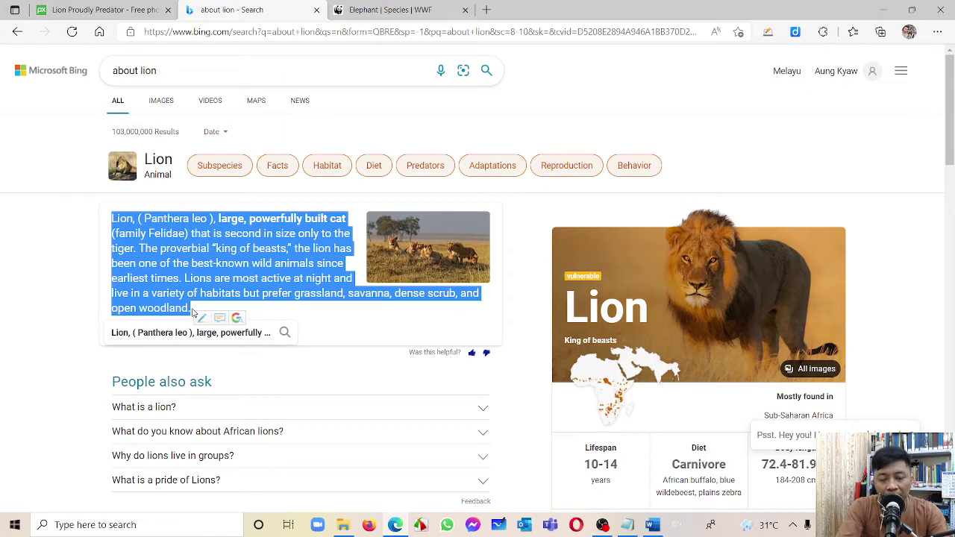
left_click(653, 525)
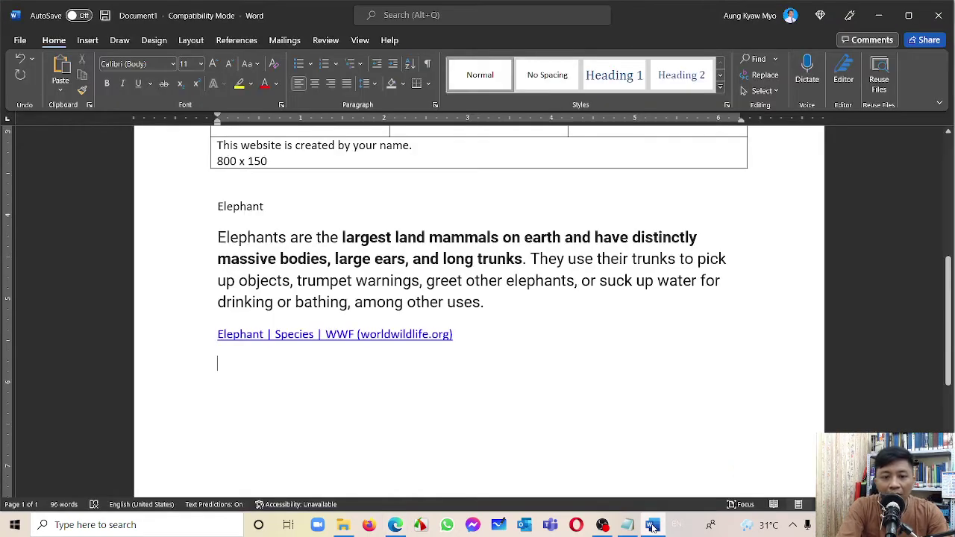
type("K")
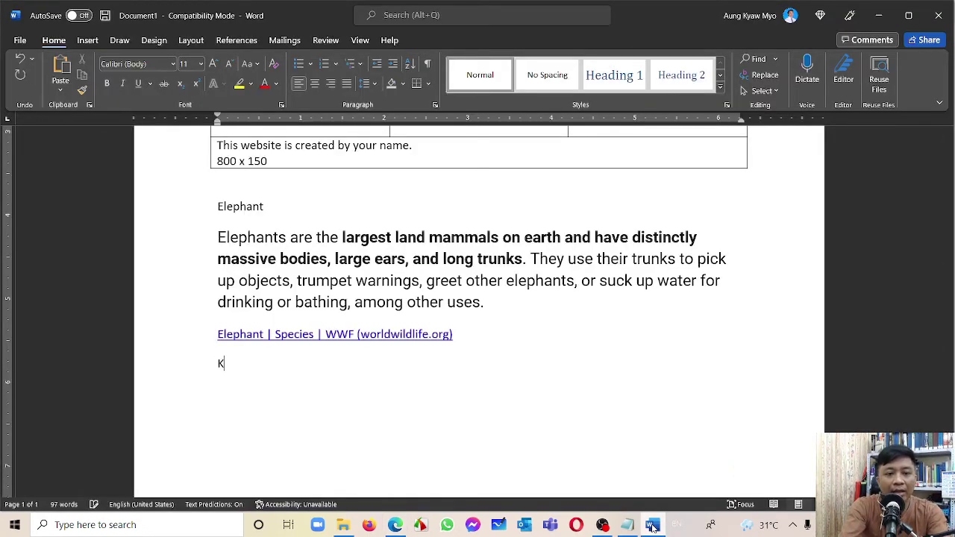
key("BackSpace")
type("Lion")
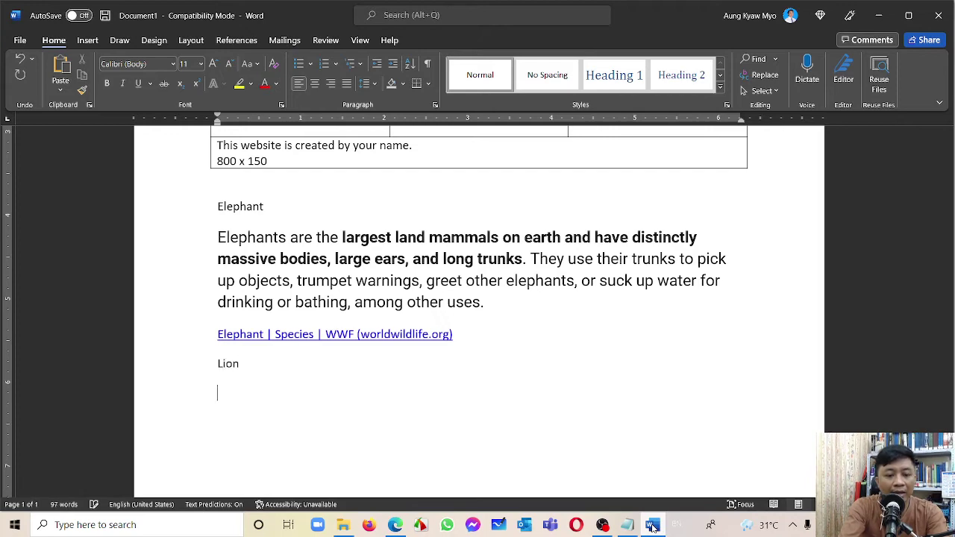
Step: Paste the copied lion description below the "Lion" line in the Word document and return to the browser's lion search results
key("ctrl+v")
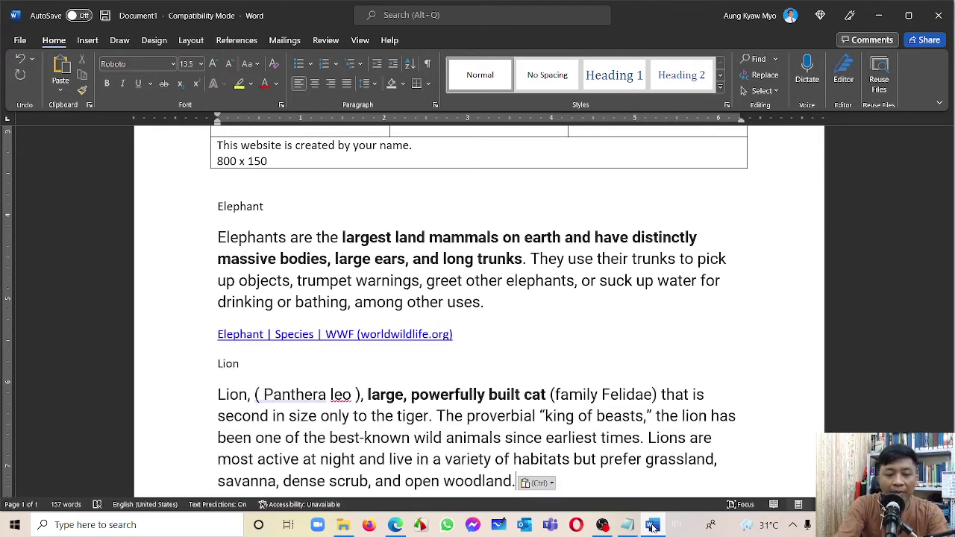
key("Return")
left_click(652, 526)
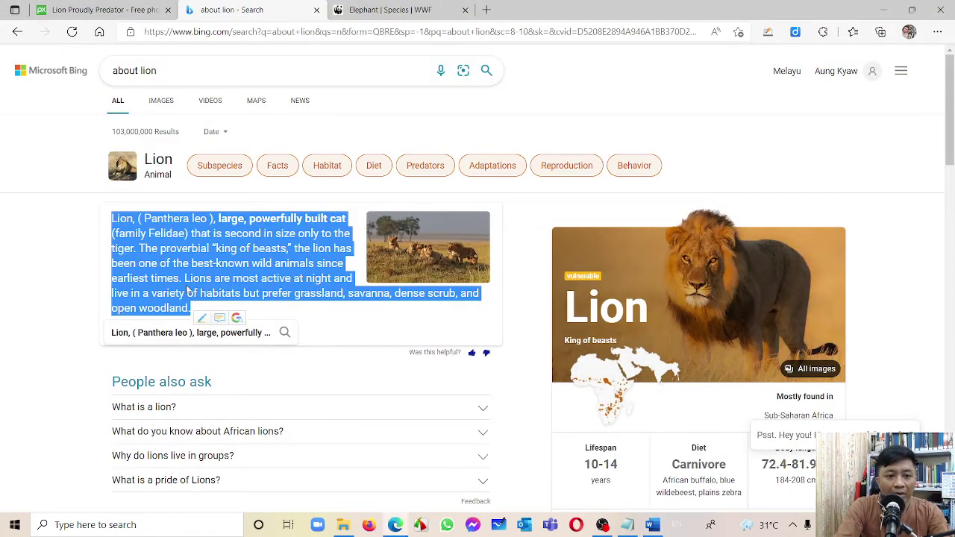
Step: Open the summary's britannica.com/animal/lion reference and copy the page address without its text-highlight suffix
left_click(213, 262)
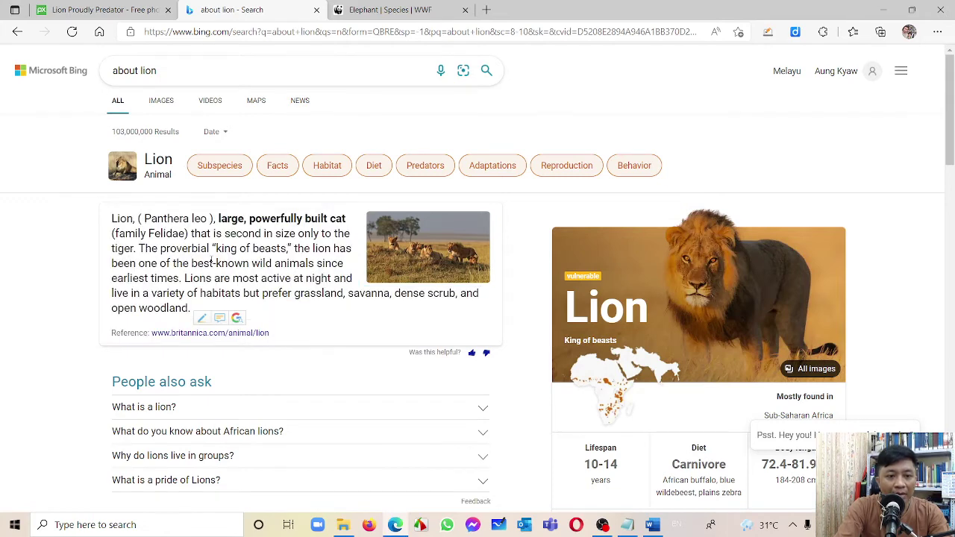
left_click(187, 333)
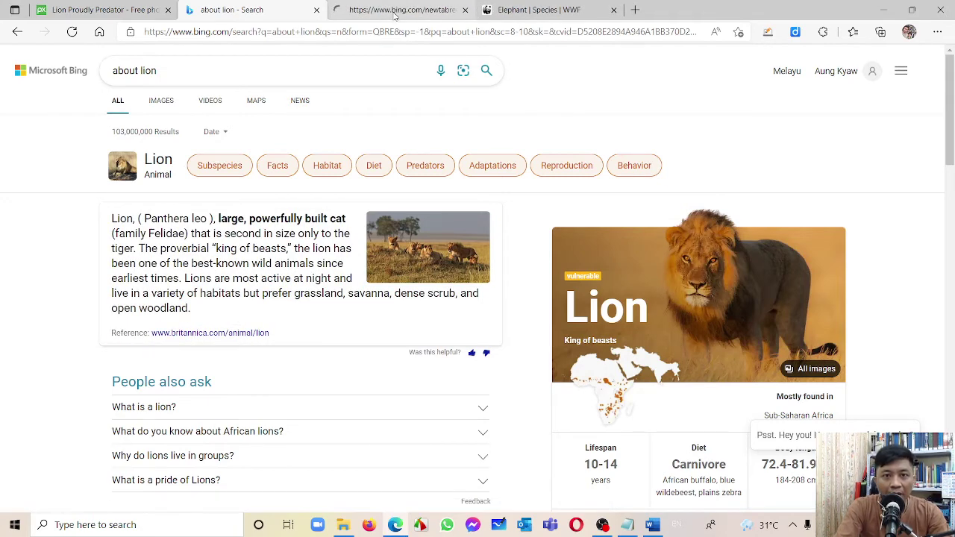
left_click(395, 15)
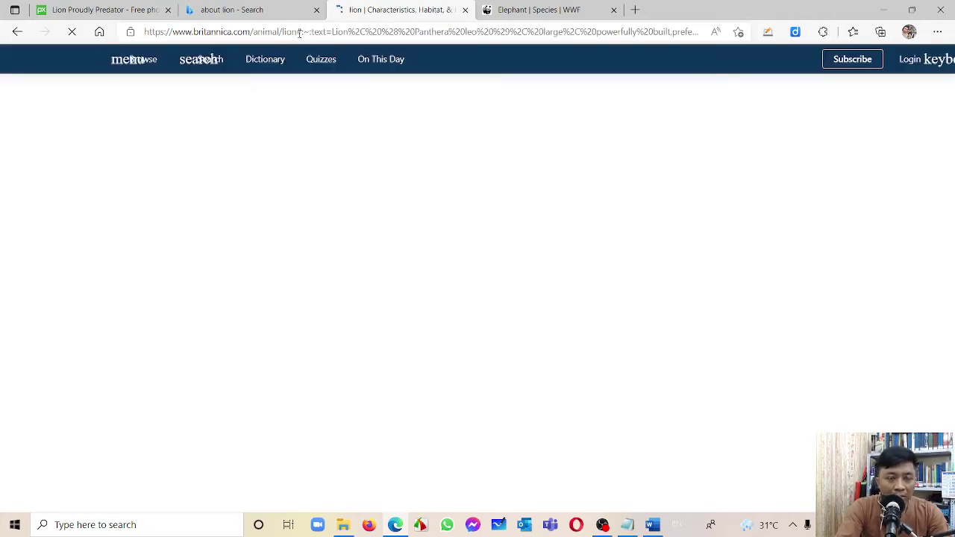
left_click(299, 31)
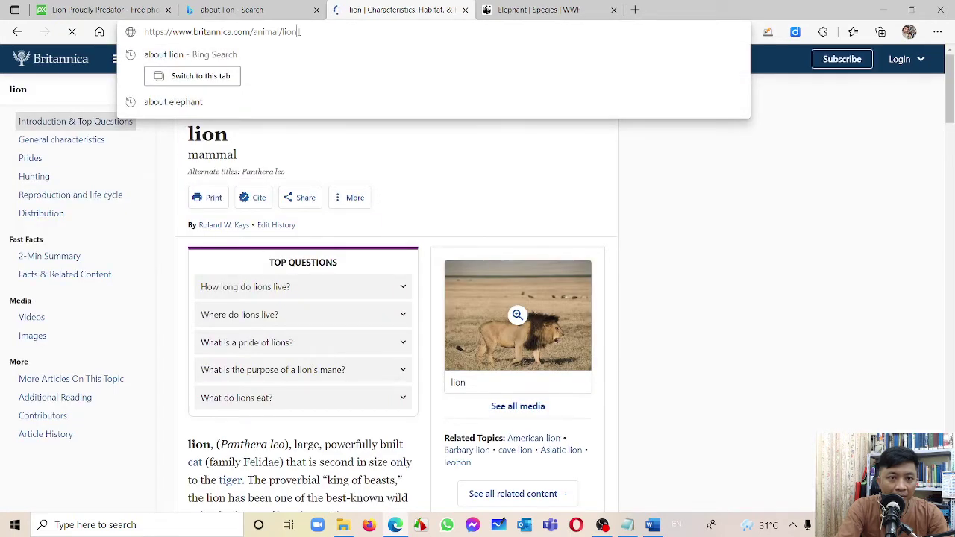
left_click_drag(298, 31, 142, 31)
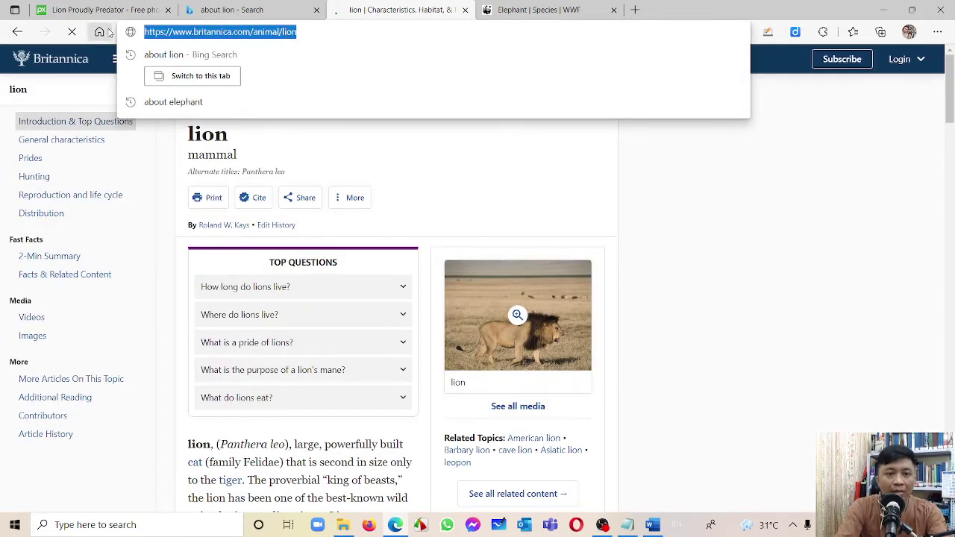
Step: Switch to the Word document and paste the Britannica lion page link below the lion description
left_click(232, 10)
key("alt+Tab")
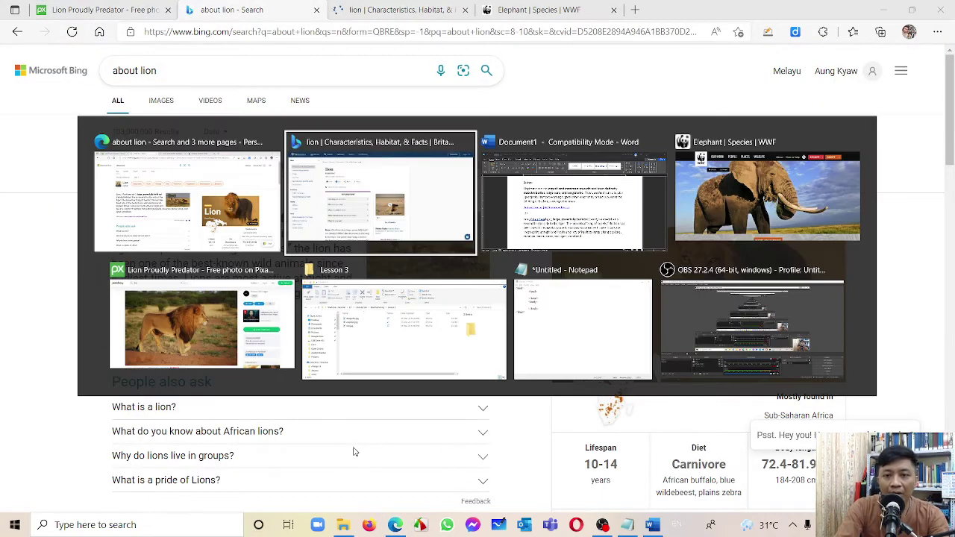
key("alt+Tab")
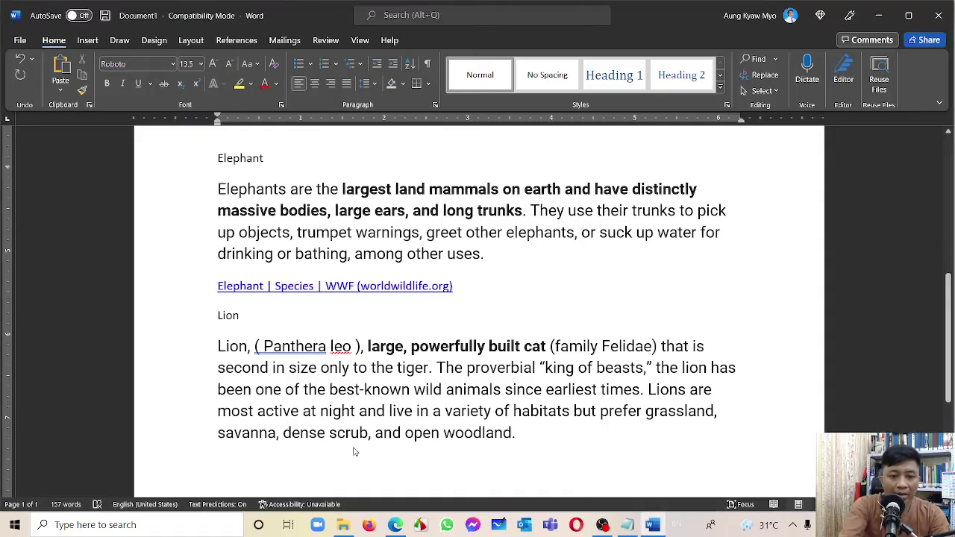
type("lion | Characteristics, Habitat, & Facts | Britannica")
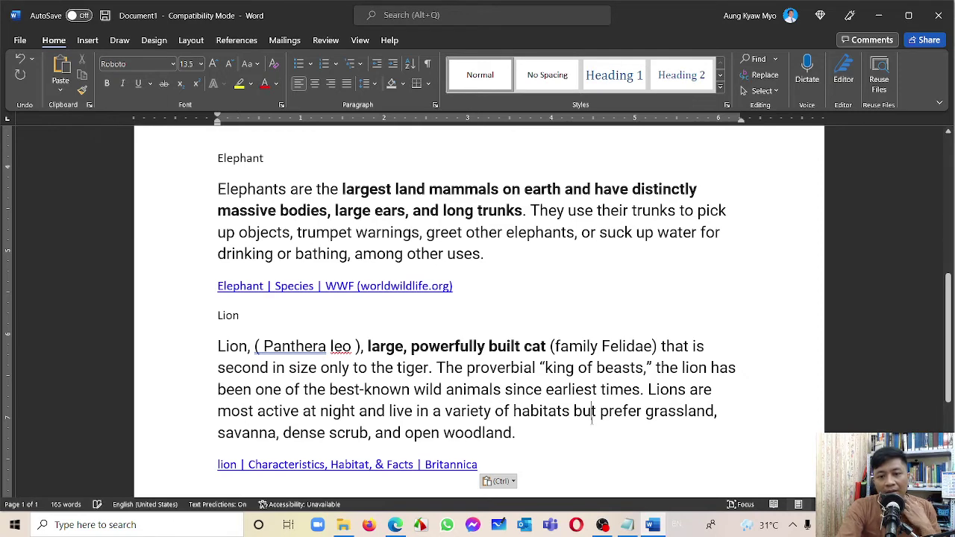
Step: Begin saving the Word document and browse to the OneDrive folder ICT > LinnEduClub > Web Authoring > Lesson 3
scroll(515, 389, "up", 2)
scroll(516, 390, "up", 3)
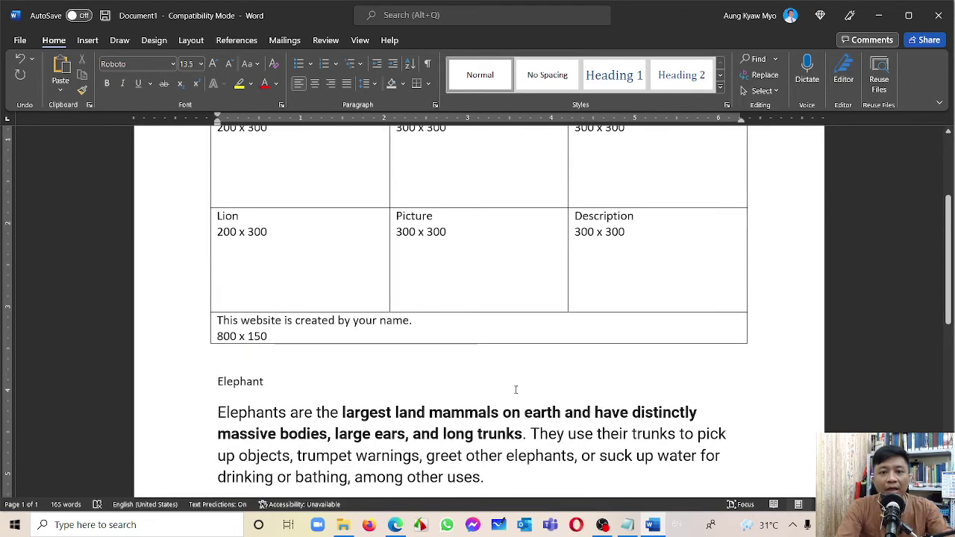
left_click(20, 42)
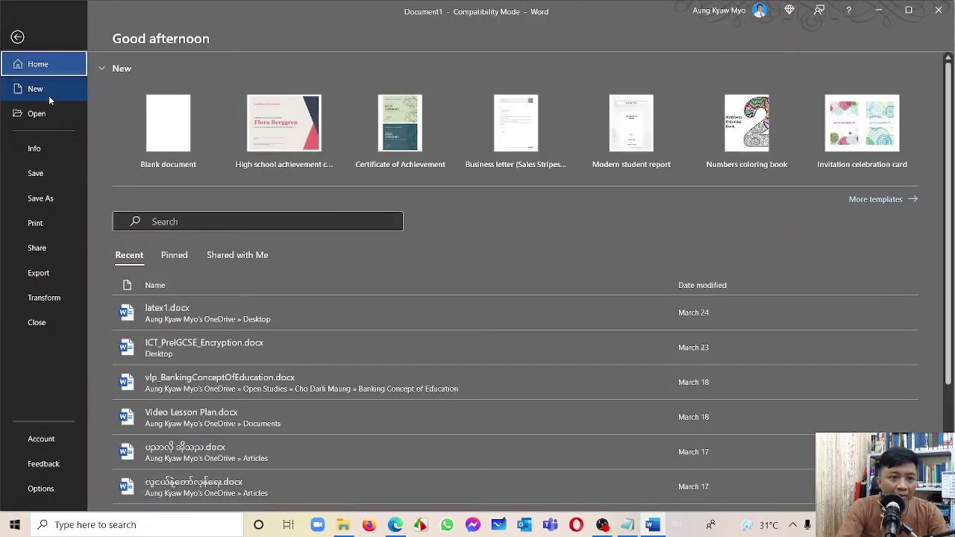
left_click(44, 173)
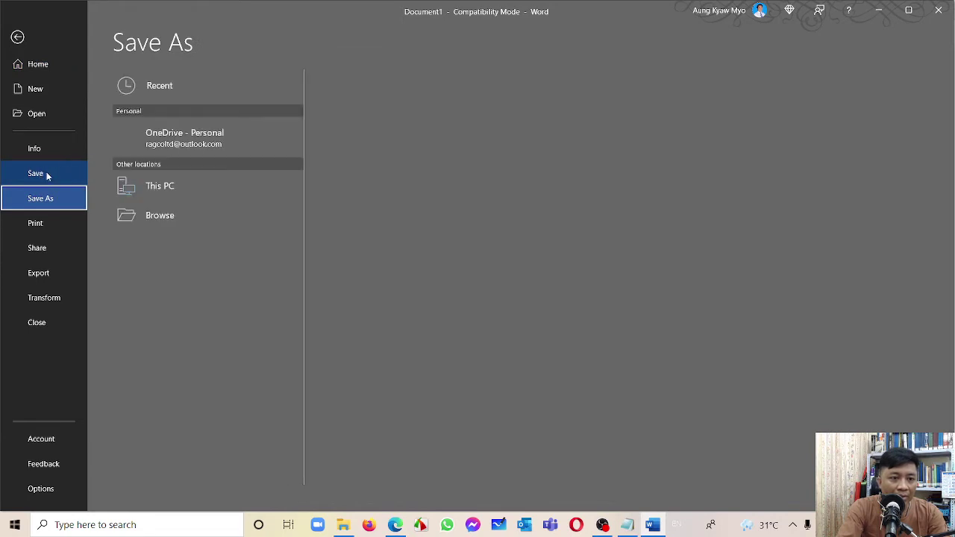
left_click(47, 175)
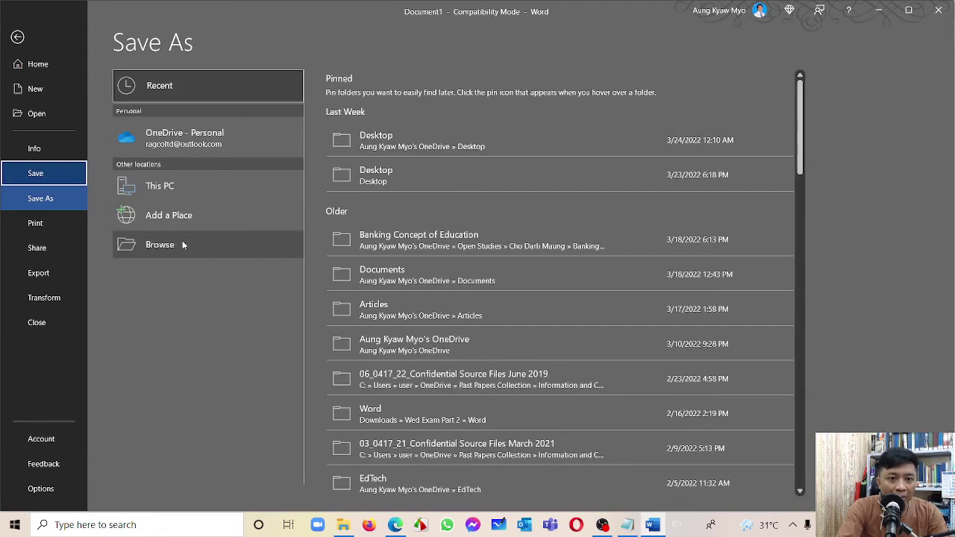
left_click(180, 245)
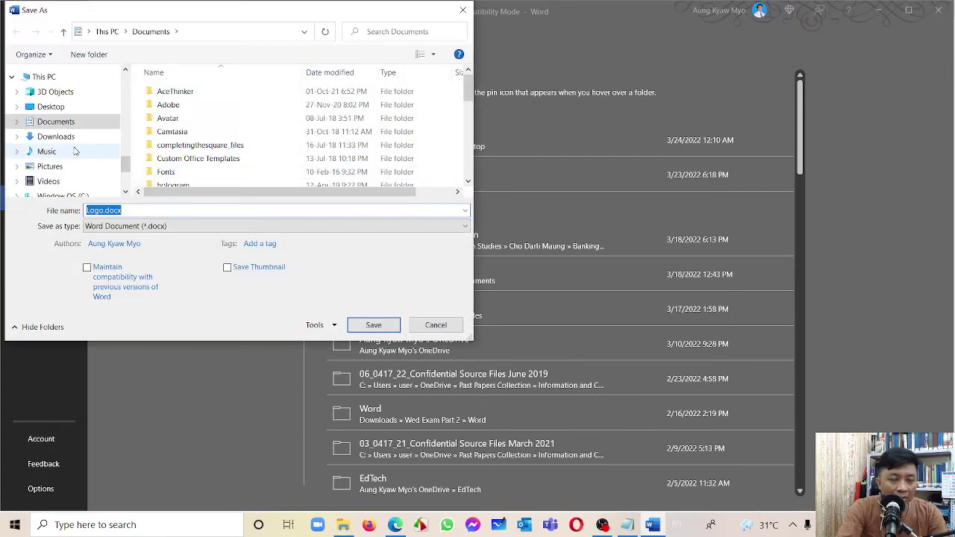
scroll(73, 152, "down", 3)
scroll(73, 149, "up", 15)
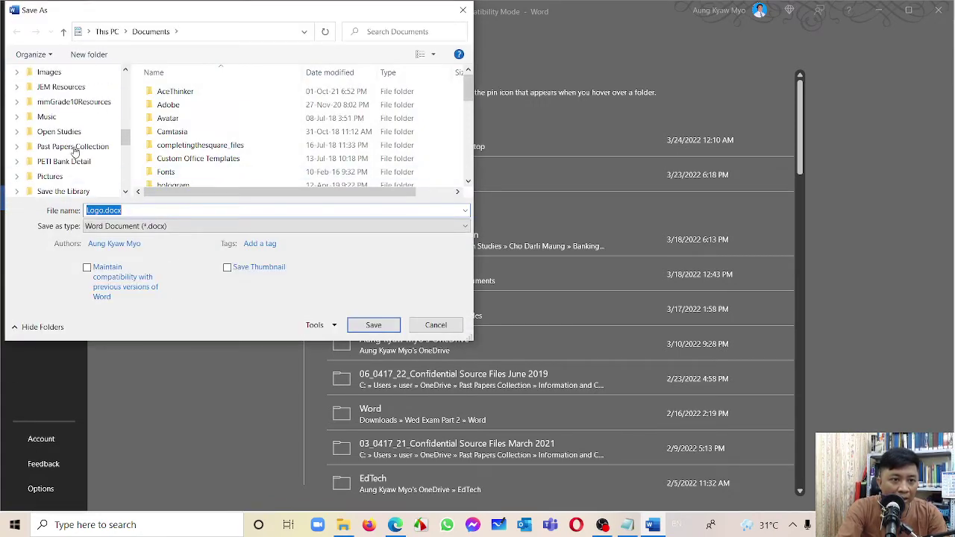
left_click(70, 102)
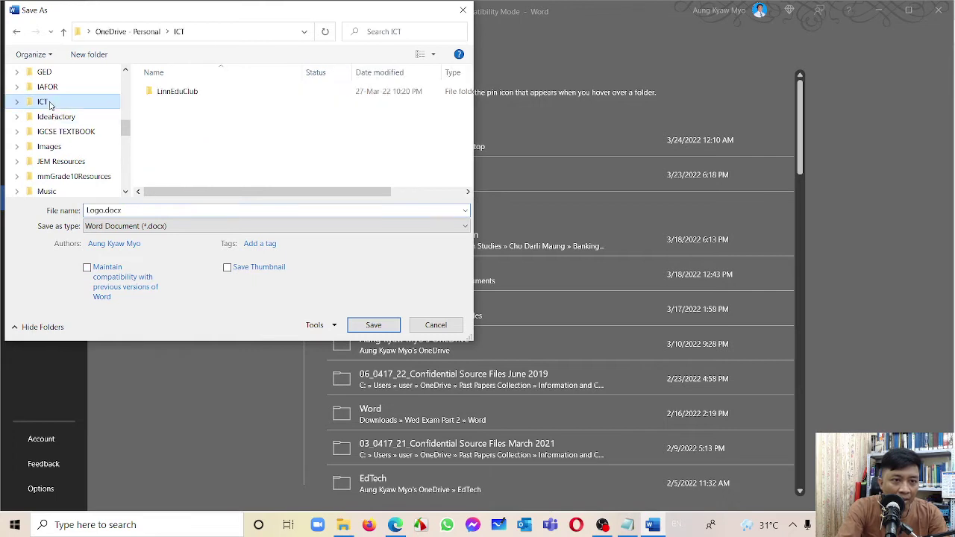
double_click(211, 98)
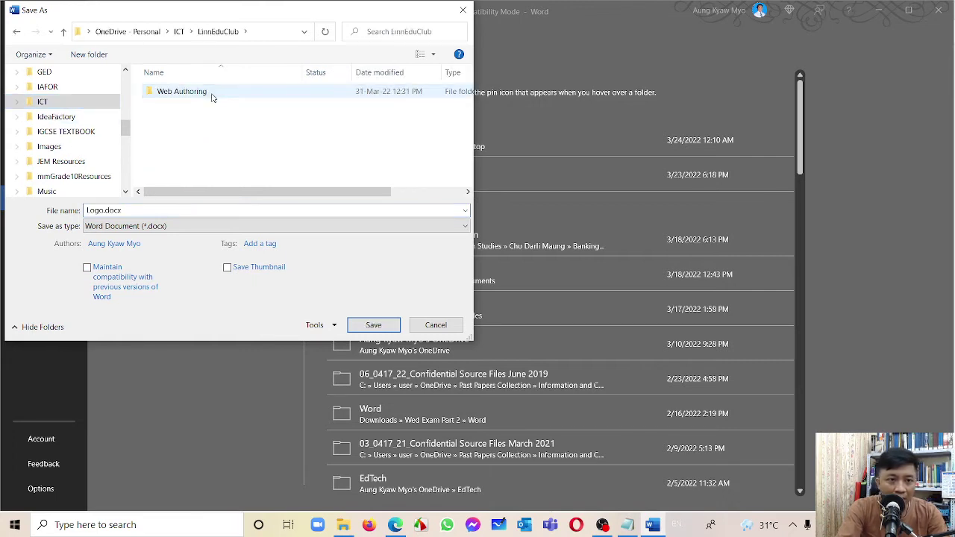
double_click(211, 98)
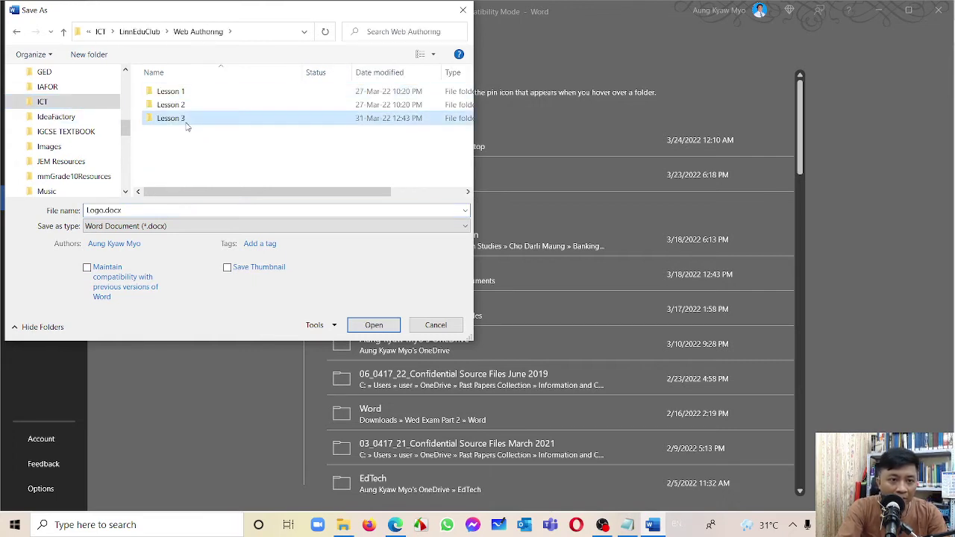
double_click(191, 119)
Step: Name the document htmlTable, save it as a Word Document and accept the upgrade to the newest file format
double_click(133, 210)
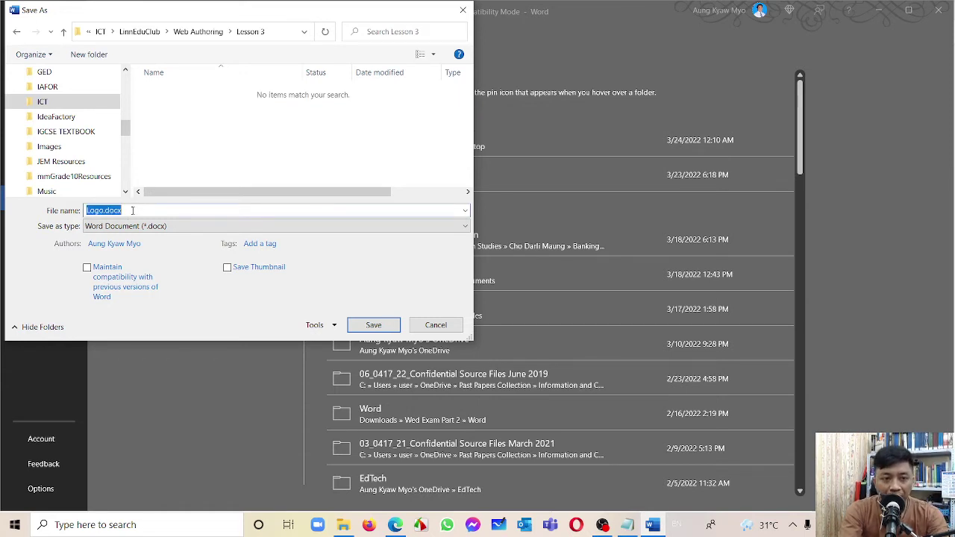
type("html")
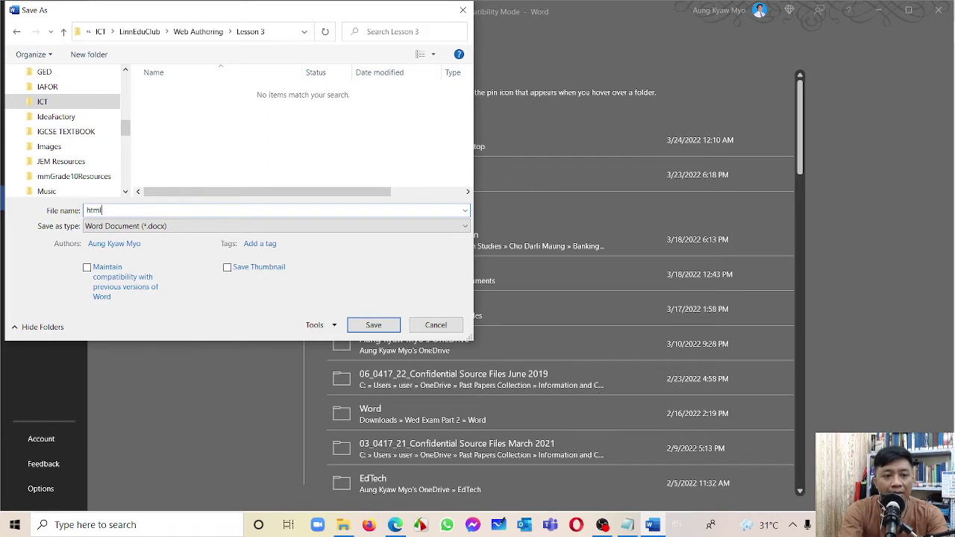
type("Talbe")
key("BackSpace")
key("BackSpace")
key("BackSpace")
type("ble")
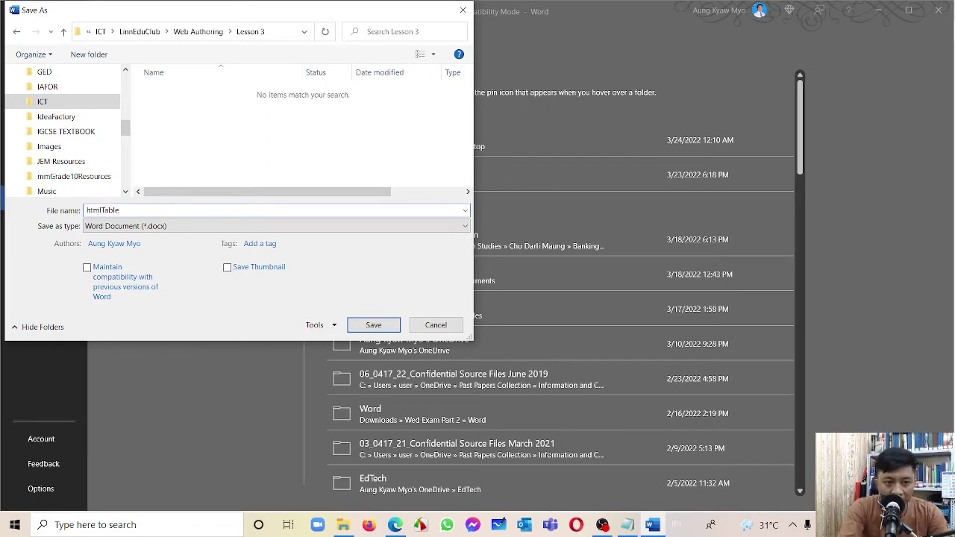
left_click(374, 326)
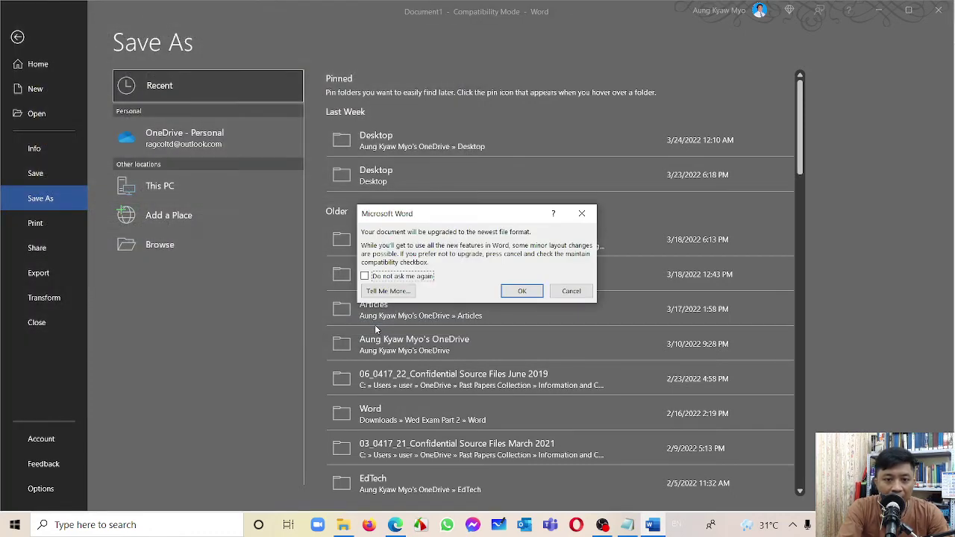
left_click(531, 296)
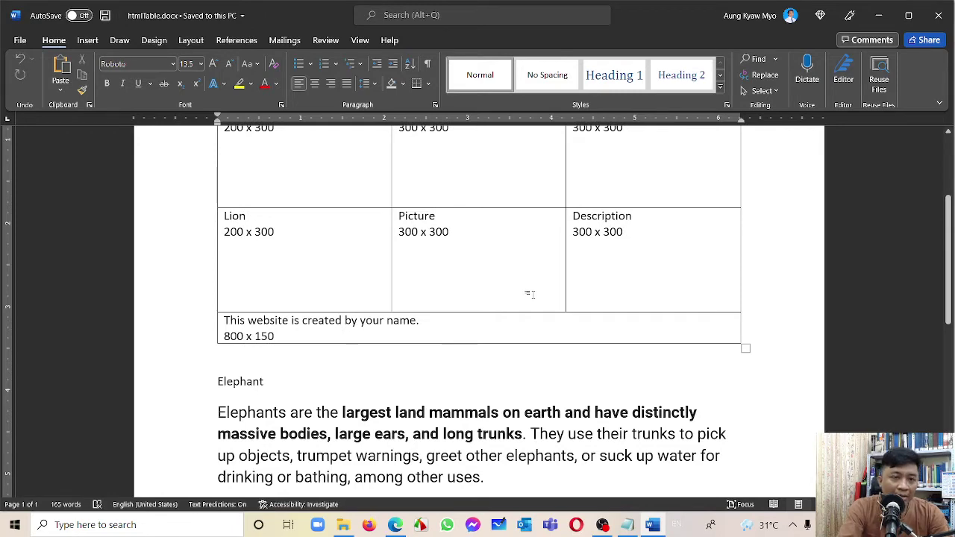
Step: Check the files in the Lesson 3 folder in File Explorer and glance back at the Word table layout
left_click(879, 16)
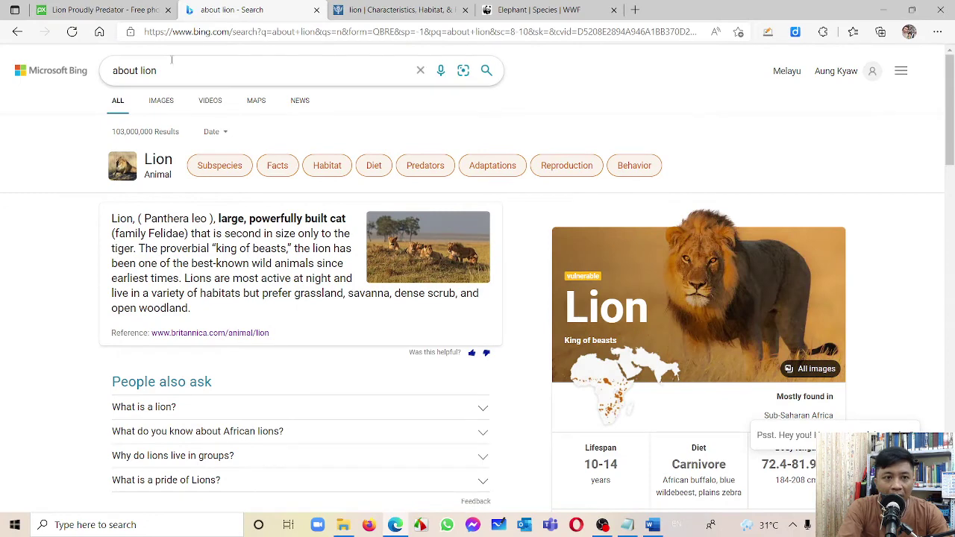
left_click(343, 525)
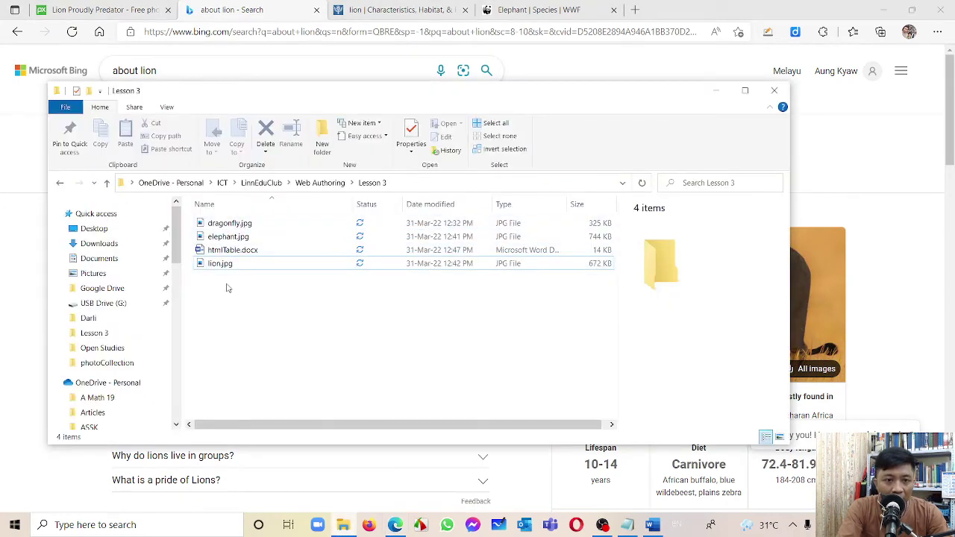
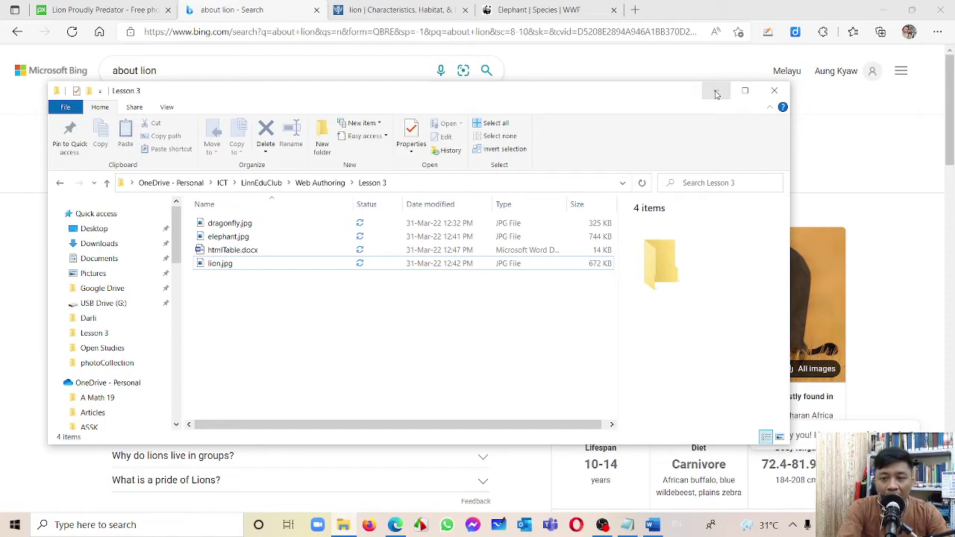
left_click(716, 94)
left_click(653, 526)
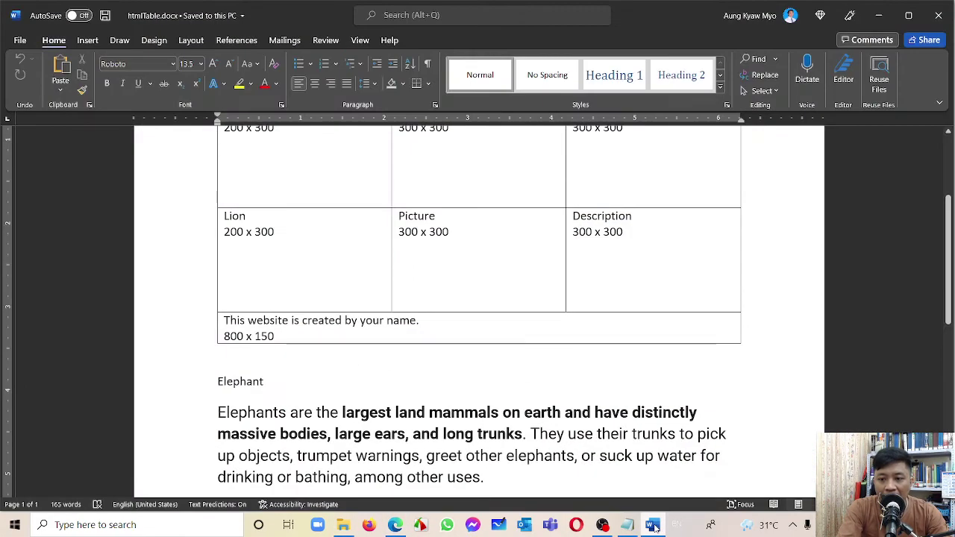
left_click(887, 12)
Step: Switch to the Notepad HTML file and add a title element reading "Wildlife" inside the head section
left_click(626, 526)
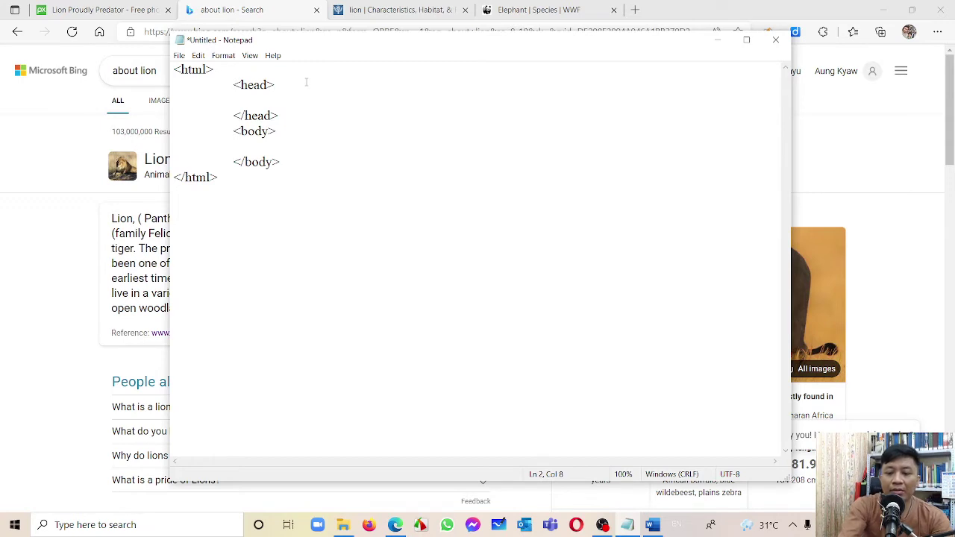
key("Return")
key("Tab")
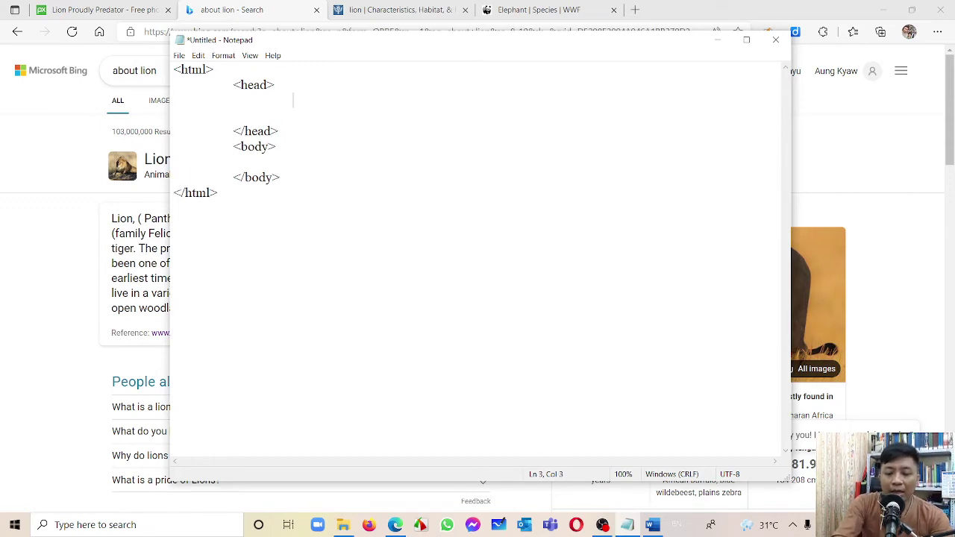
key("BackSpace")
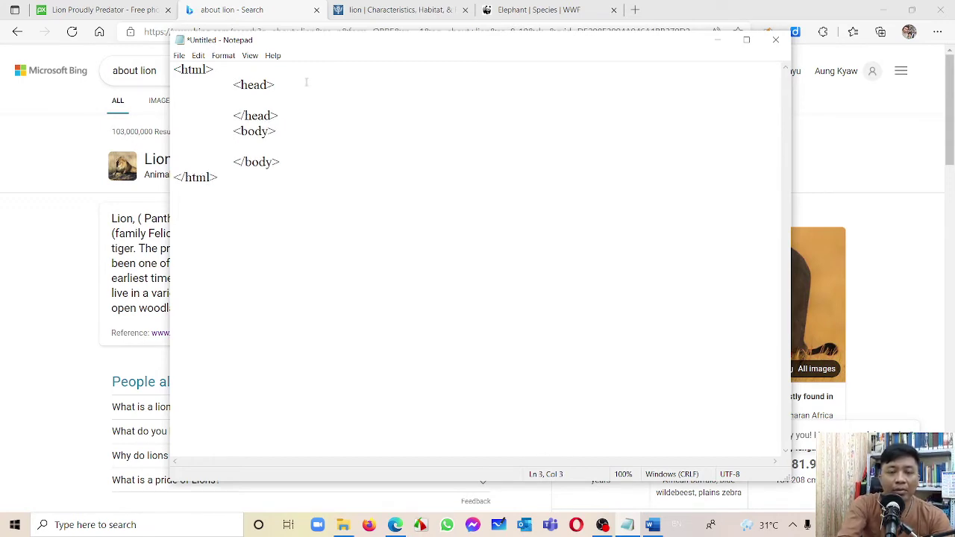
type("<title")
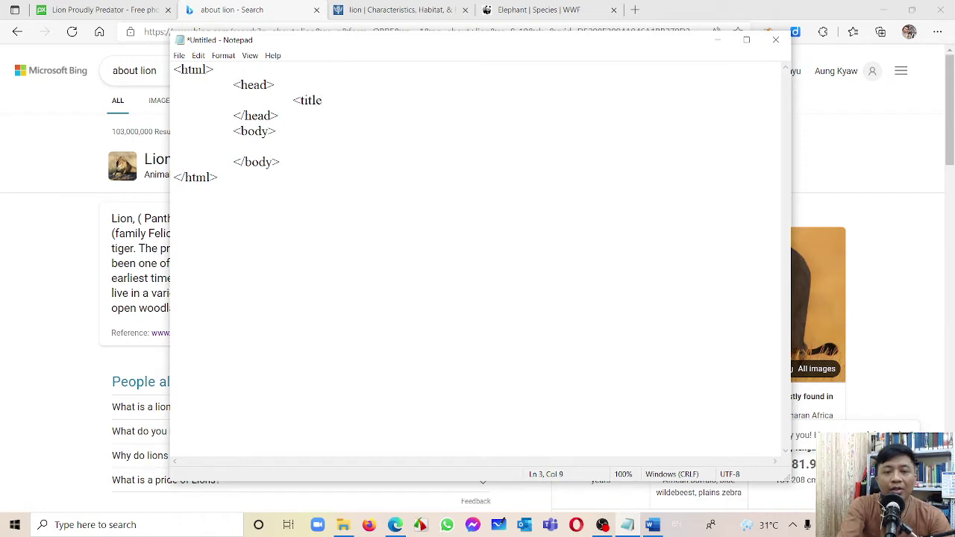
type(">")
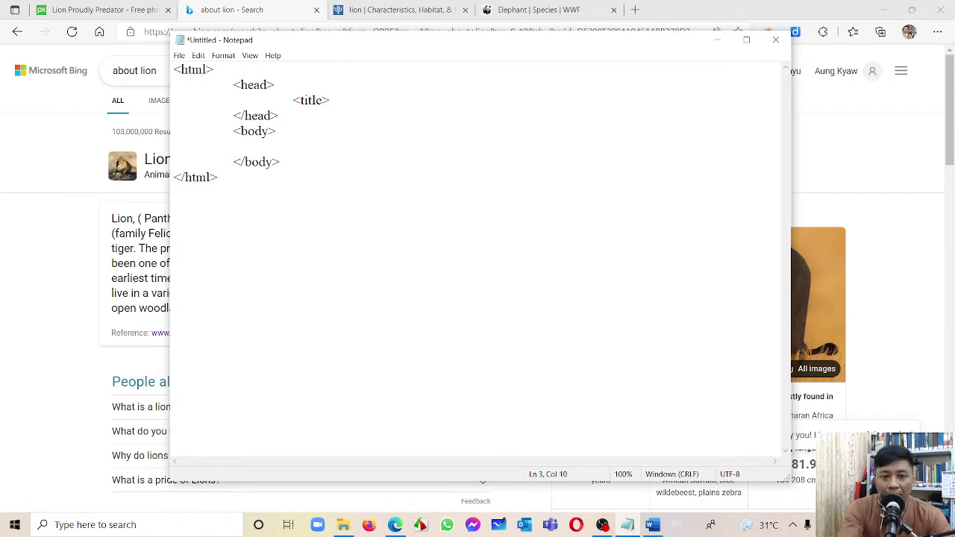
type("Wh")
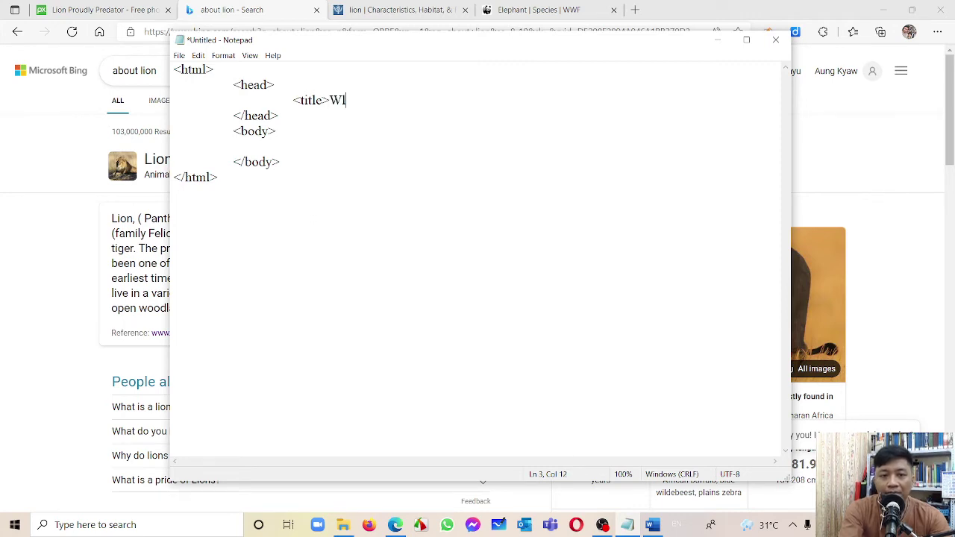
key("BackSpace")
key("BackSpace")
type("Wild")
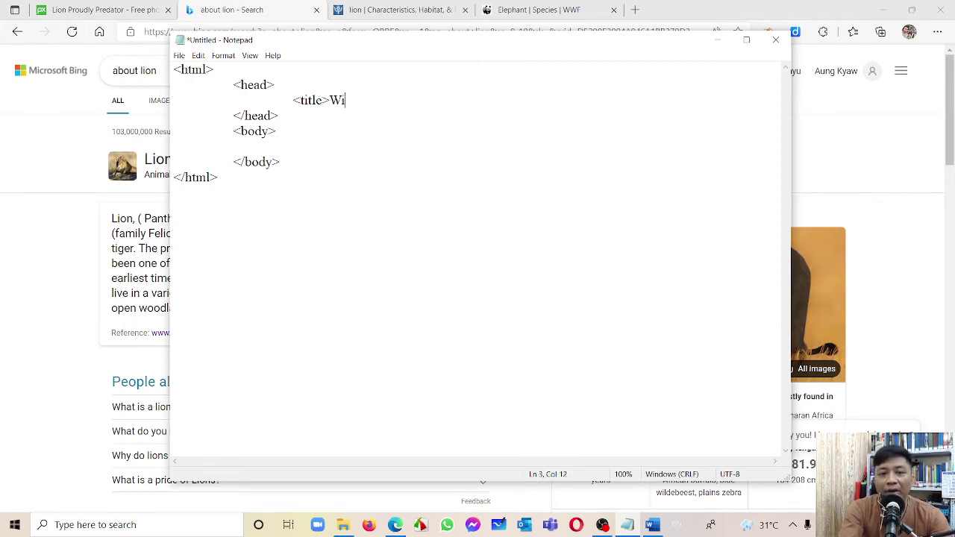
type("life")
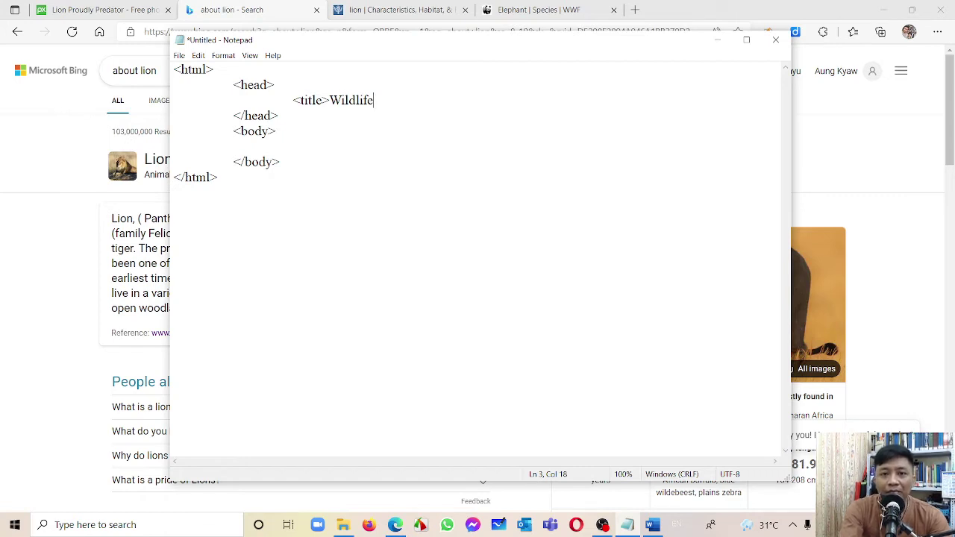
type("</")
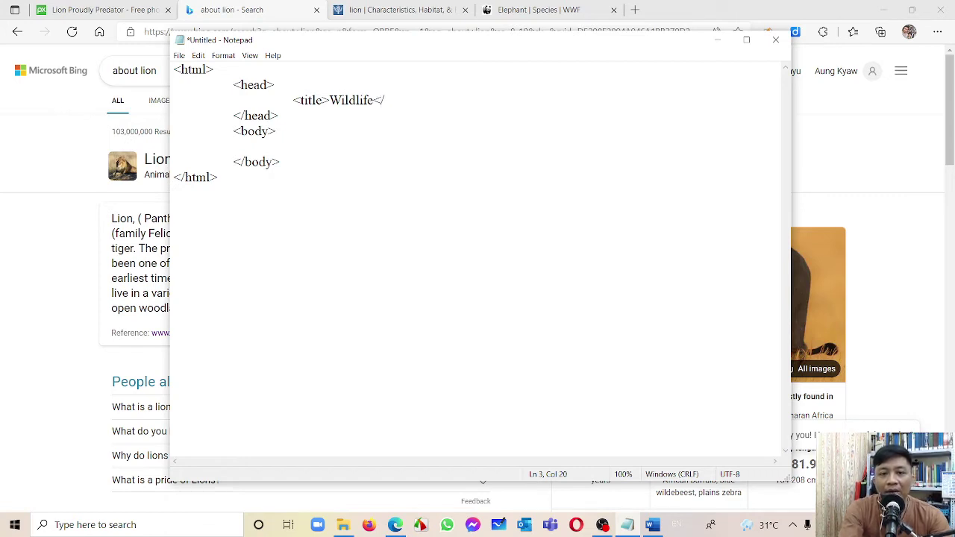
type("title>")
Step: Switch to Edge and compare the page titles on the WWF elephant, Britannica lion, Bing search and Pixabay lion tabs
left_click(396, 13)
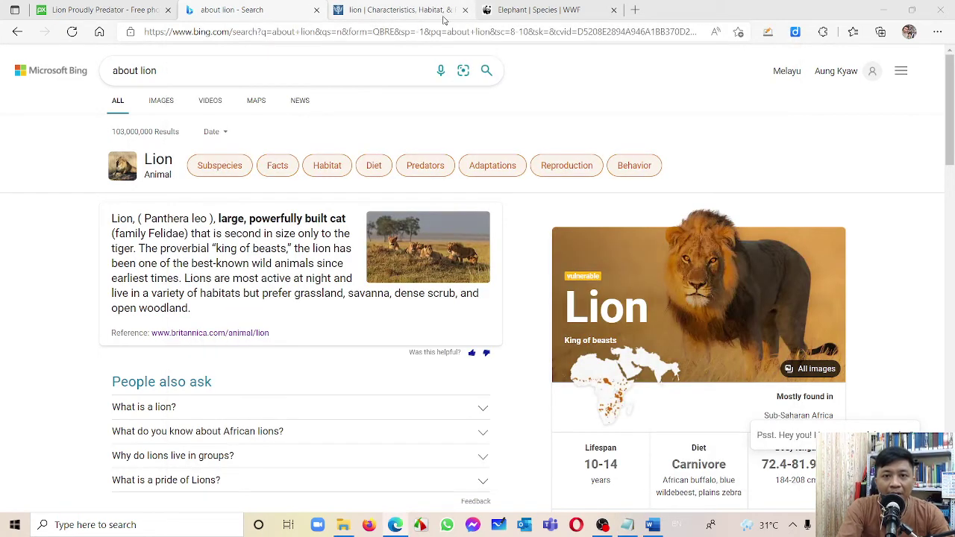
left_click(556, 11)
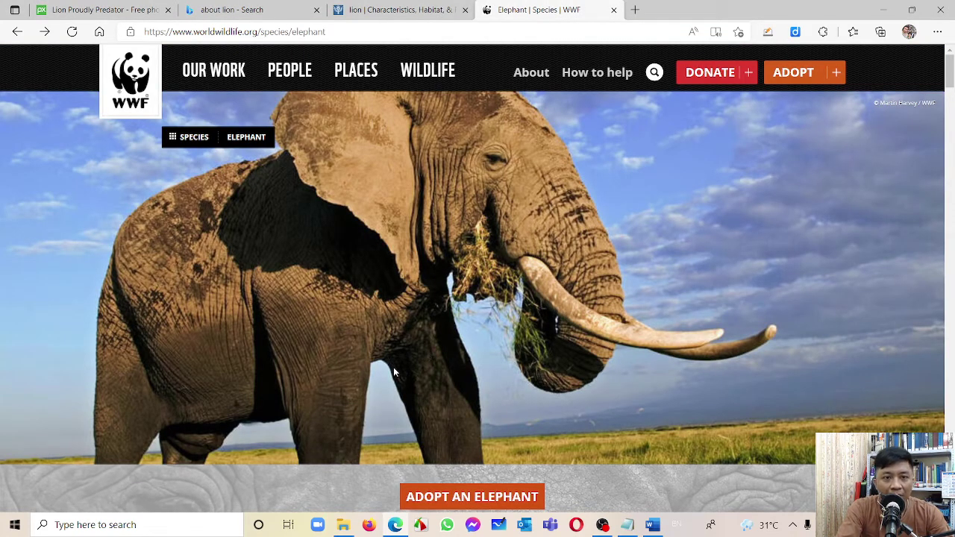
left_click(390, 12)
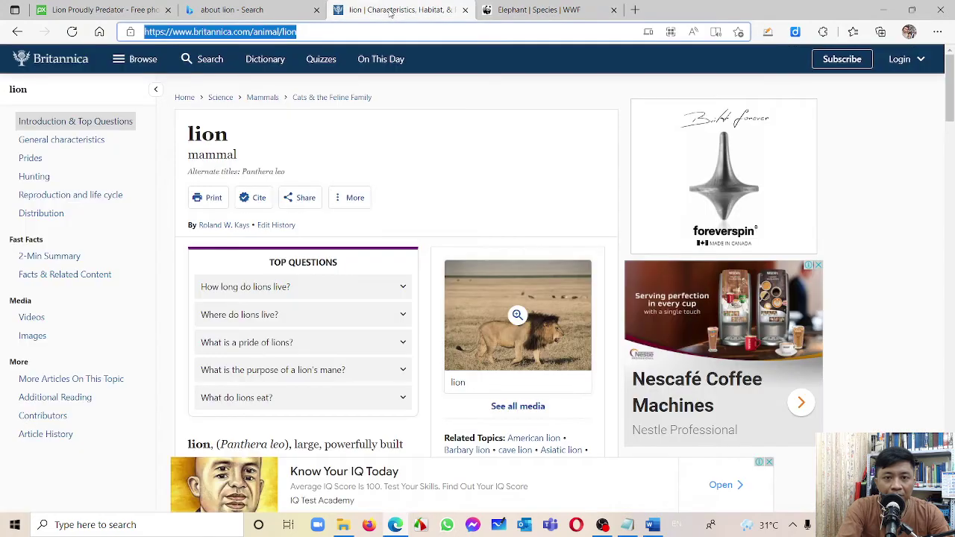
left_click(213, 12)
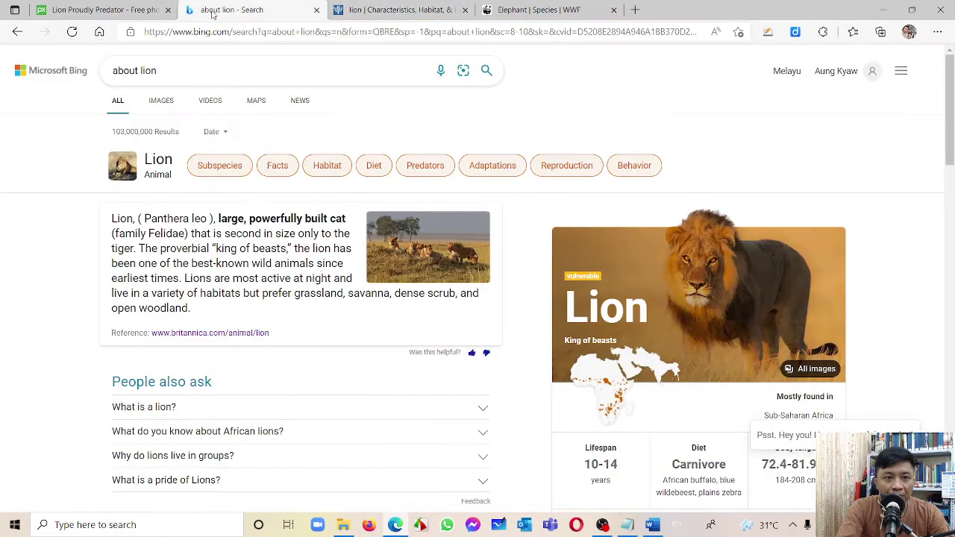
left_click(105, 10)
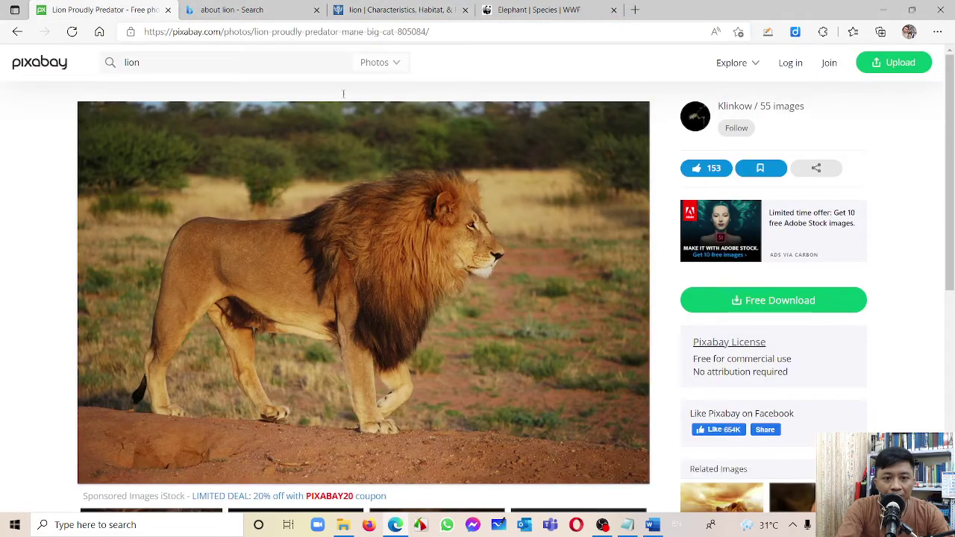
Step: Switch back to Notepad and add opening and closing table tags inside the body, with an indented blank line between them
left_click(628, 525)
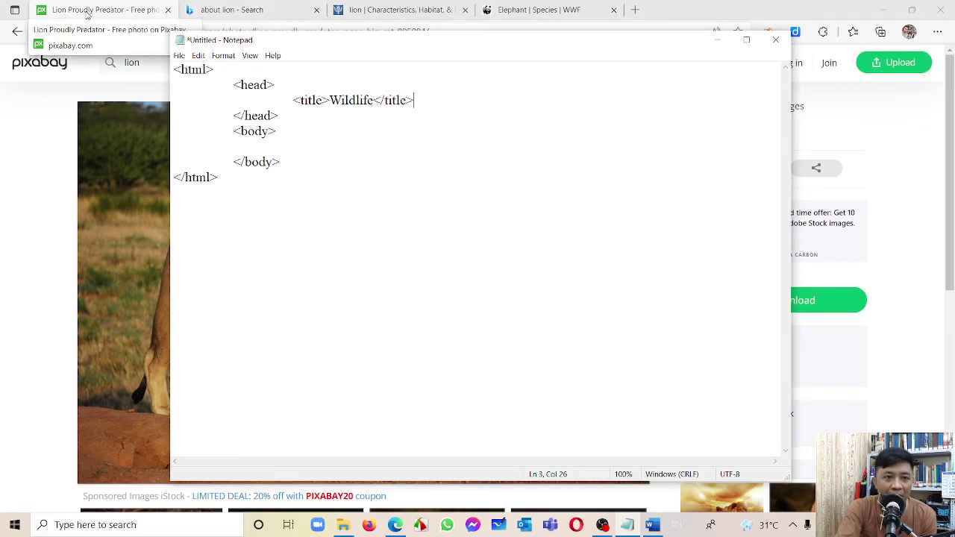
left_click(266, 157)
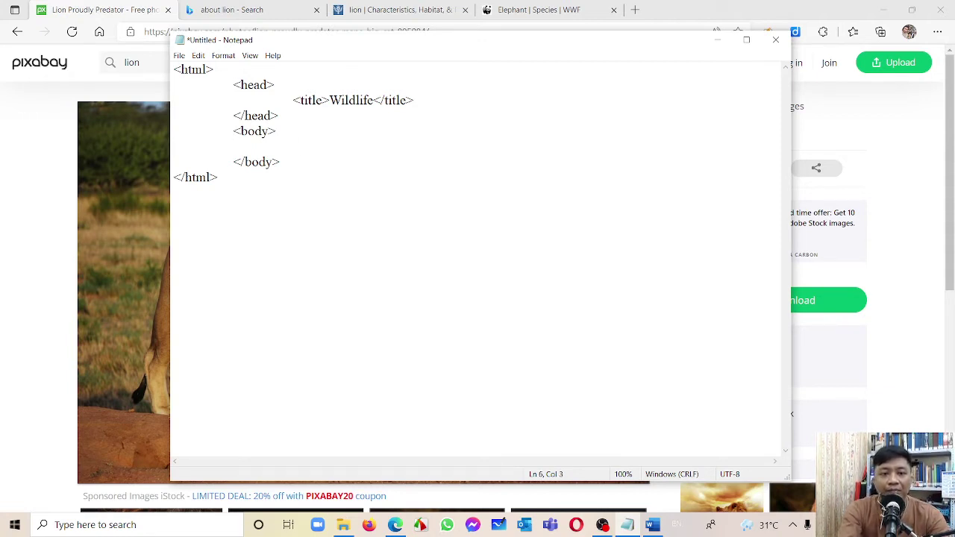
type("<table>")
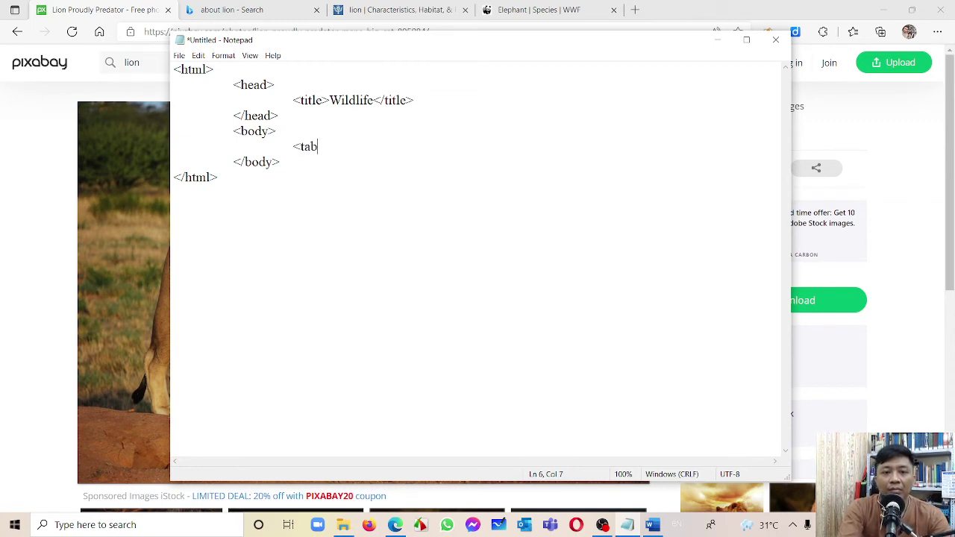
key("ctrl+plus")
key("ctrl+plus")
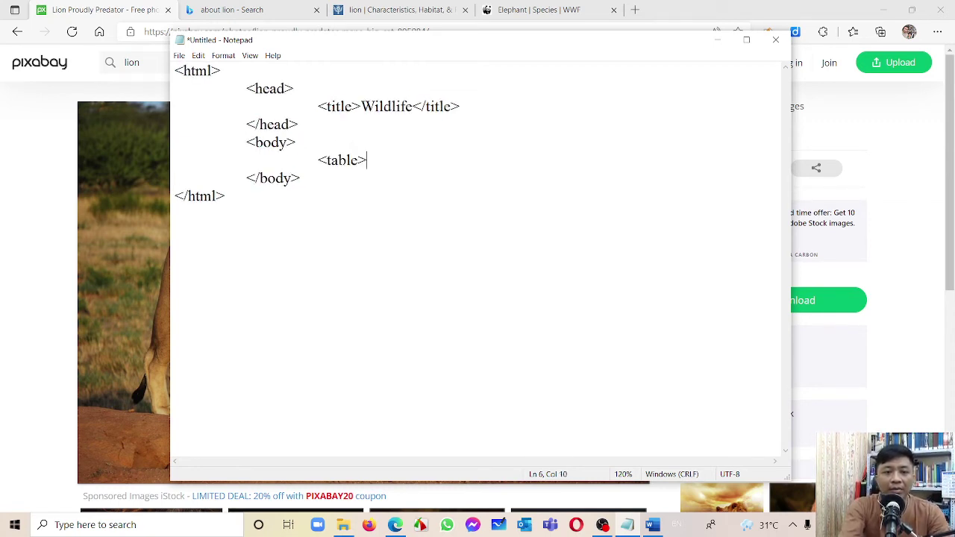
key("Return")
key("Return")
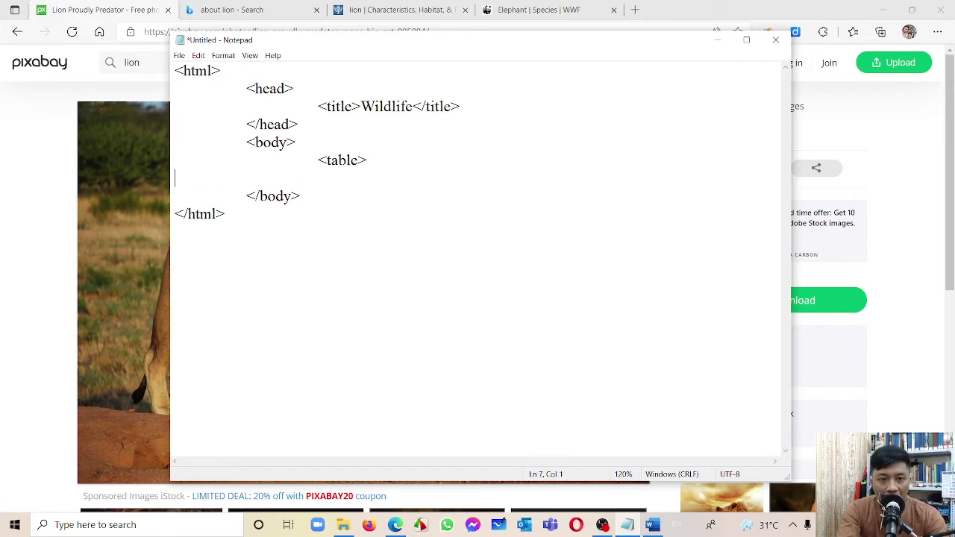
key("Tab")
key("Tab")
type("</table>")
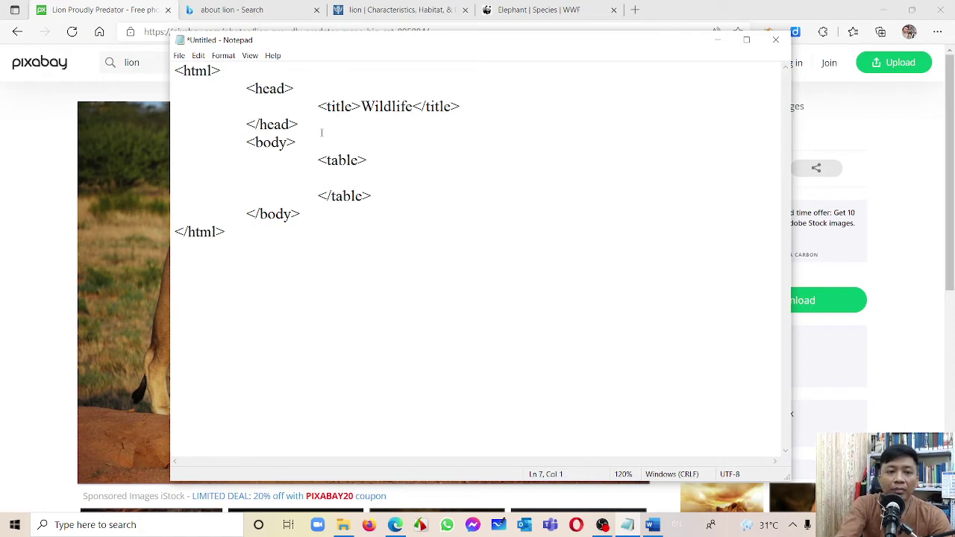
key("Tab")
key("Tab")
key("Tab")
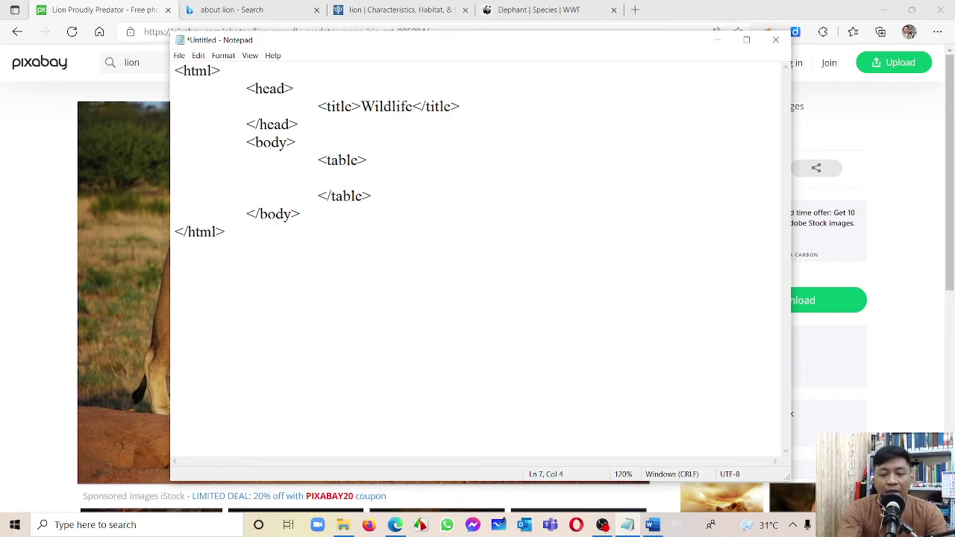
Step: Switch to the htmlTable Word document and review the rows and cell sizes of the planned table layout
key("alt+Tab")
key("alt+Tab")
key("alt+Tab")
key("alt+Tab")
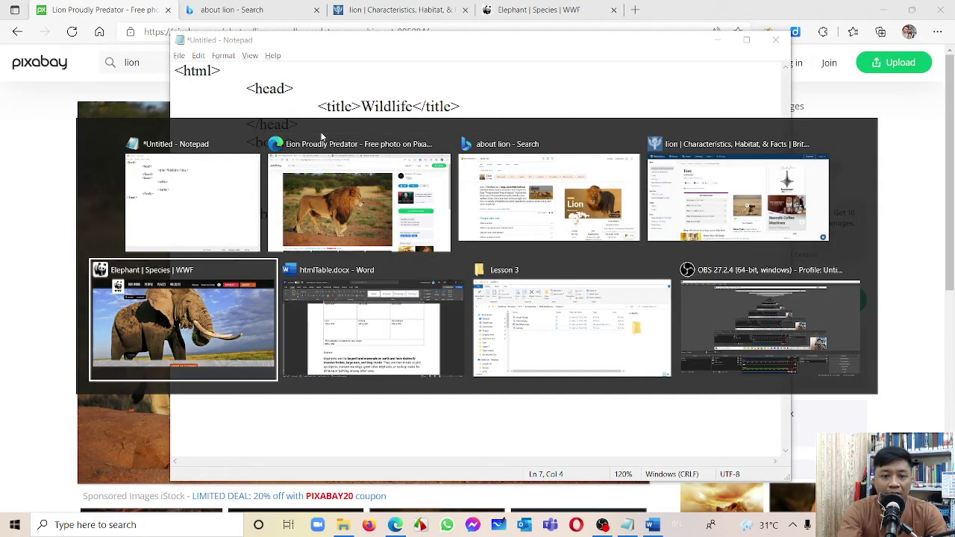
key("alt+Tab")
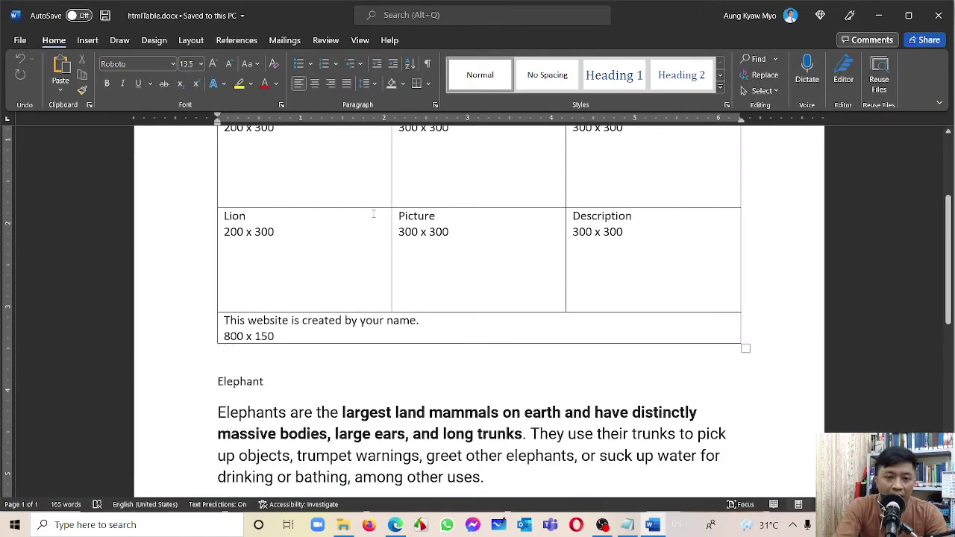
scroll(373, 214, "up", 3)
scroll(373, 214, "down", 1)
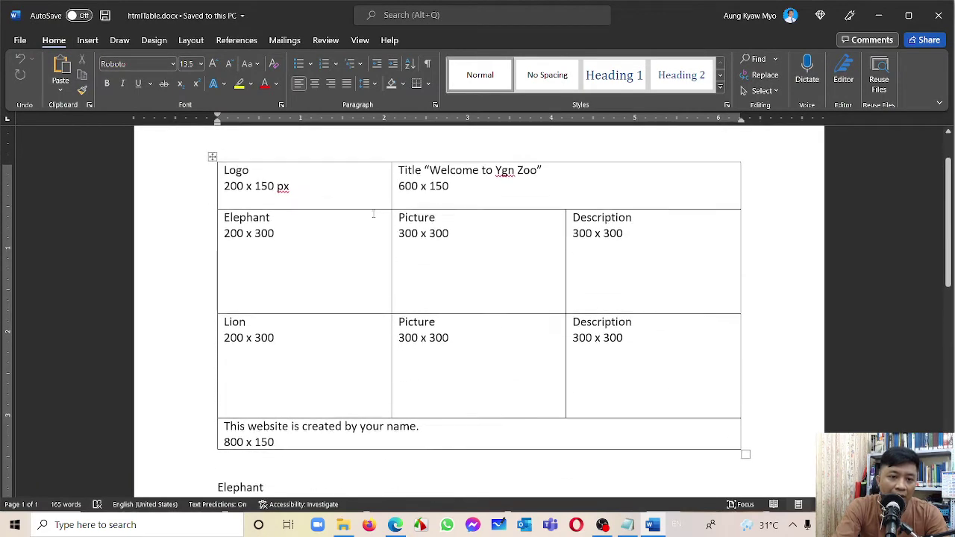
scroll(373, 214, "up", 1)
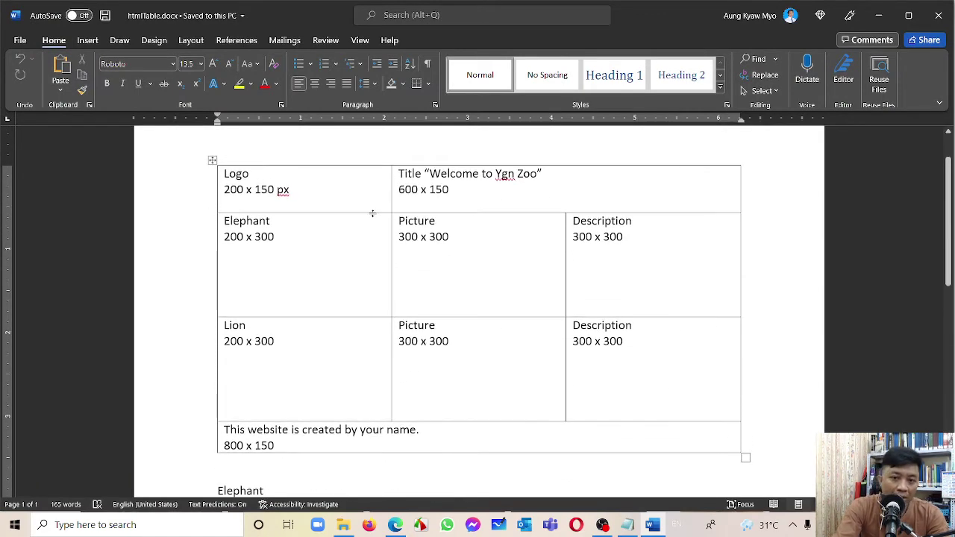
Step: Return to Notepad and add the first table row as an aligned <tr> and </tr> pair inside the table element
key("alt+Tab")
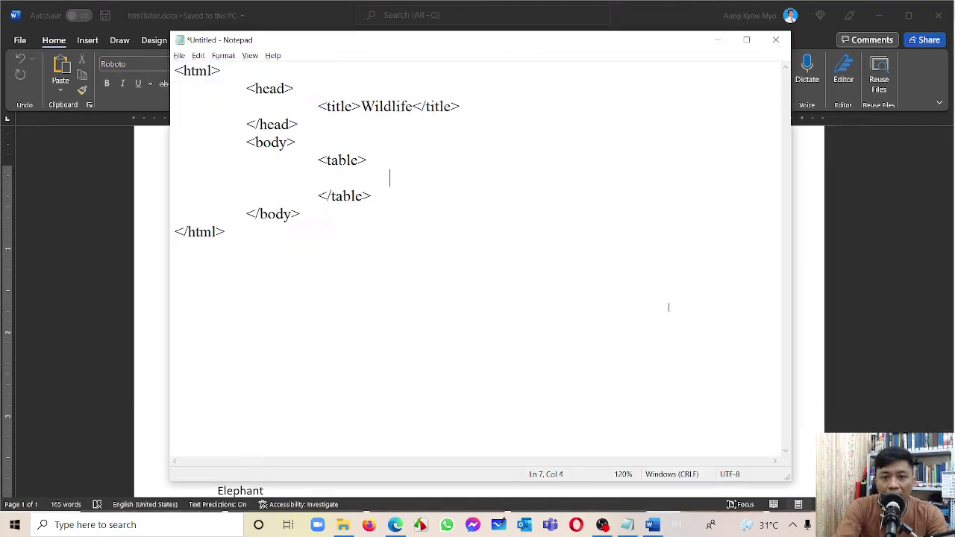
type("<tr>")
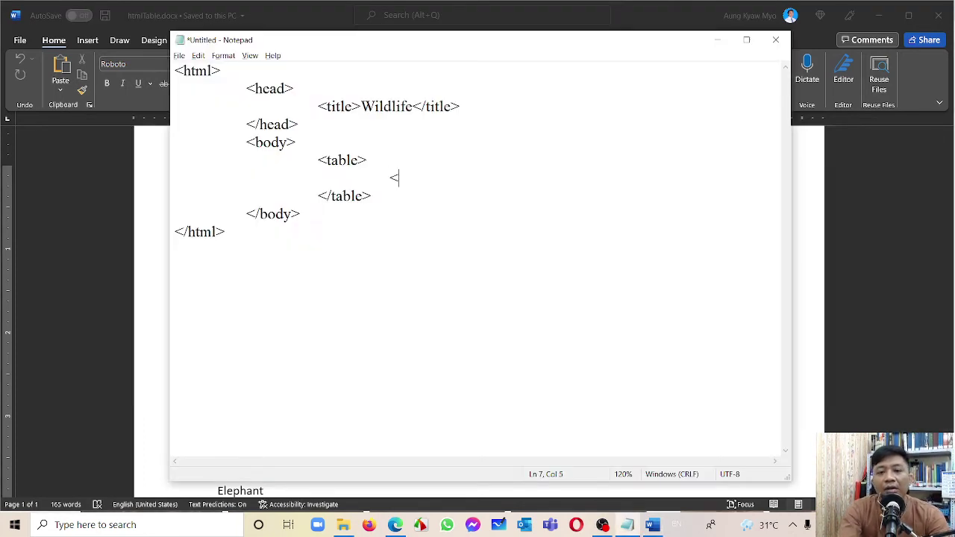
key("Return")
key("Tab")
key("Tab")
key("Tab")
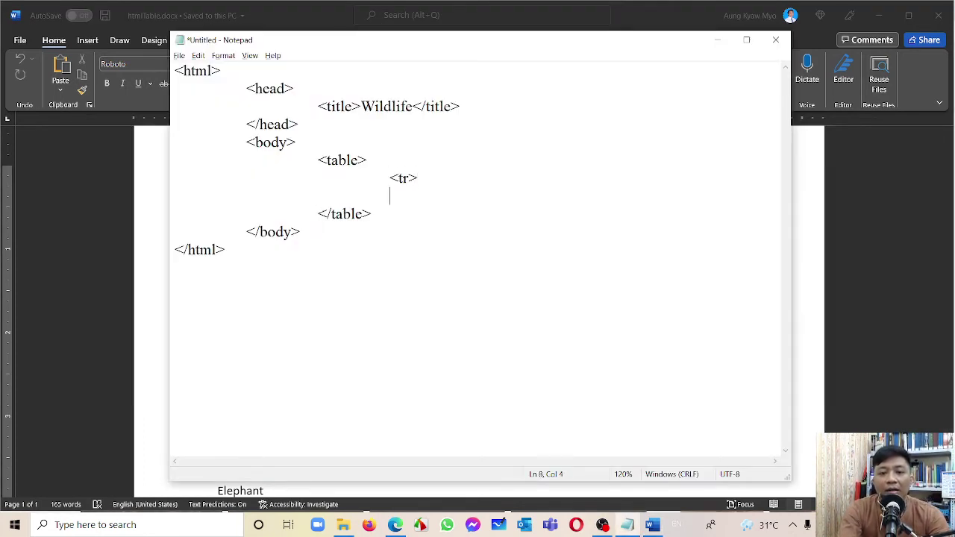
key("Tab")
key("BackSpace")
type("</tr>")
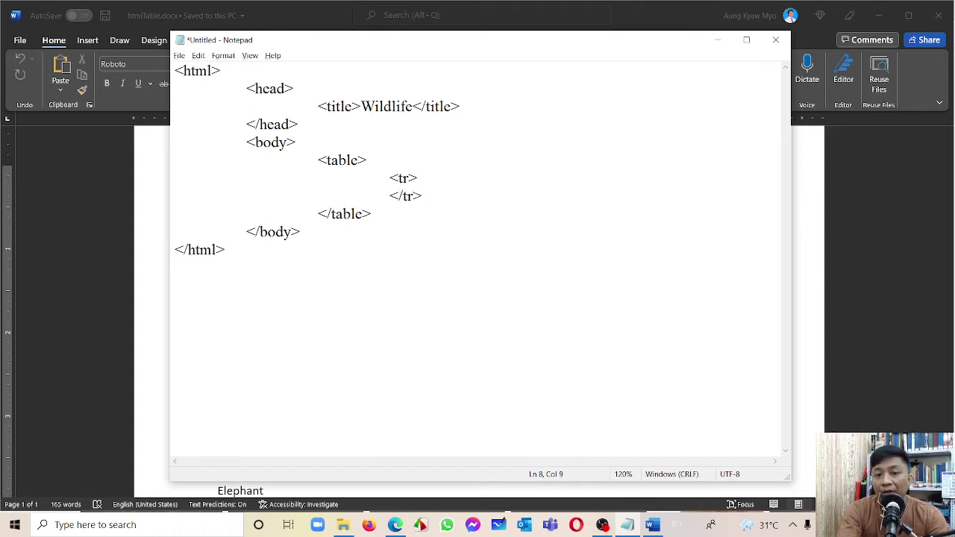
Step: Add a second <tr> and </tr> pair below the first row, at the same indentation
key("Return")
key("Tab")
key("Tab")
key("Tab")
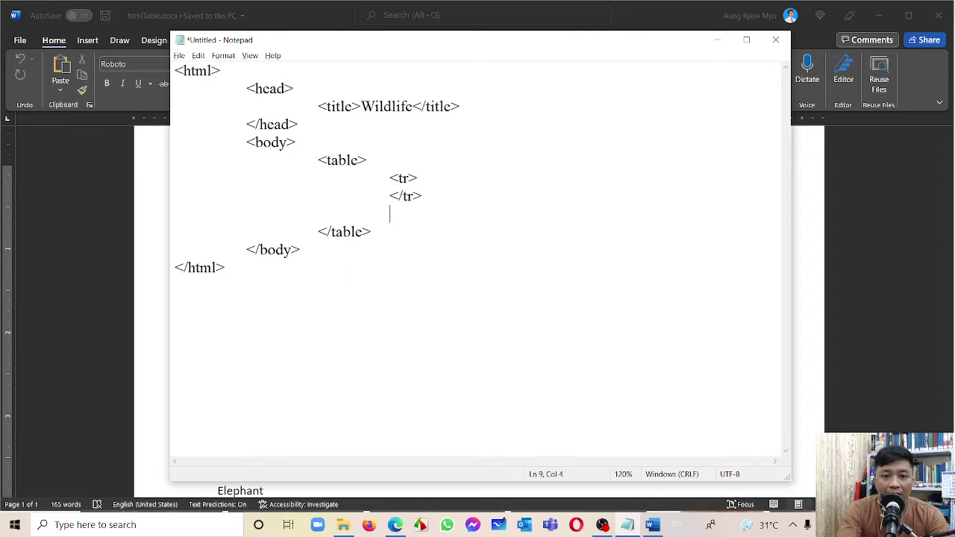
type("<tr>")
key("Return")
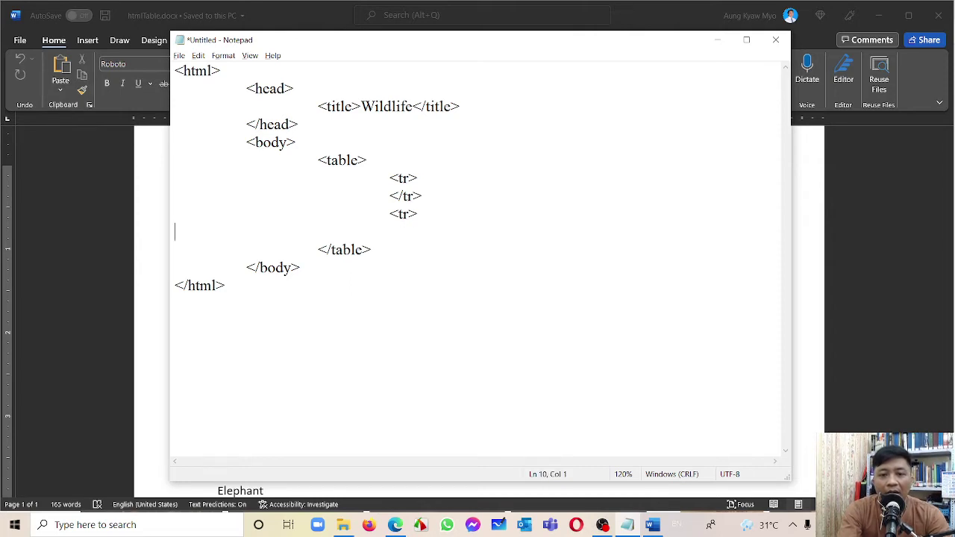
key("Tab")
key("Tab")
key("Tab")
type("</tr>")
Step: Add a third <tr> and </tr> pair below the second row, aligned with the other row tags
key("Return")
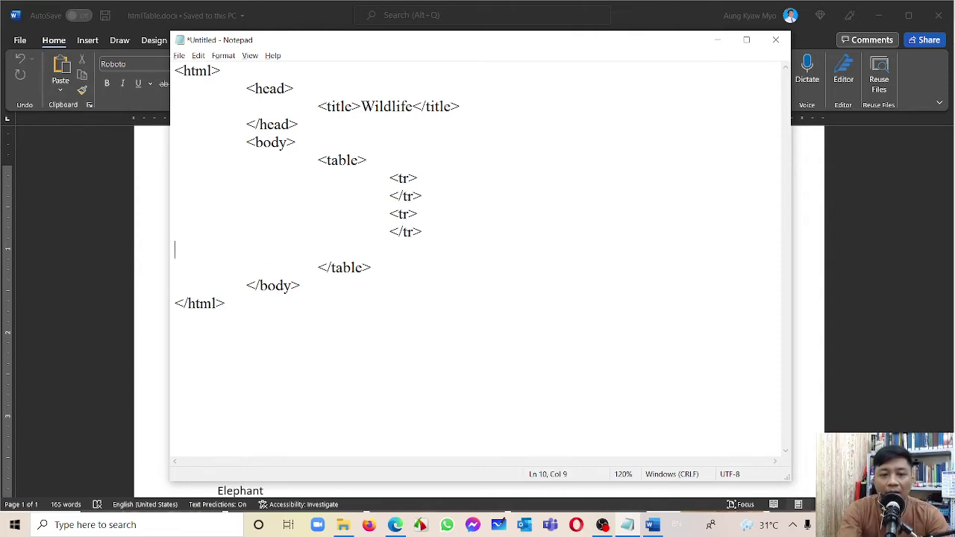
key("Tab")
key("Tab")
key("Tab")
type("<tr>")
key("Return")
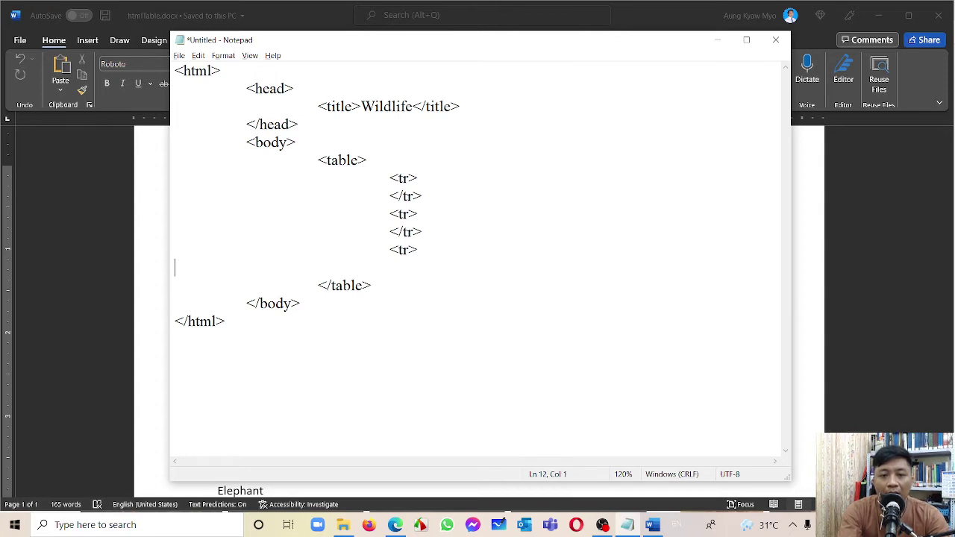
key("Tab")
key("Tab")
key("Tab")
key("Tab")
type("</tr>")
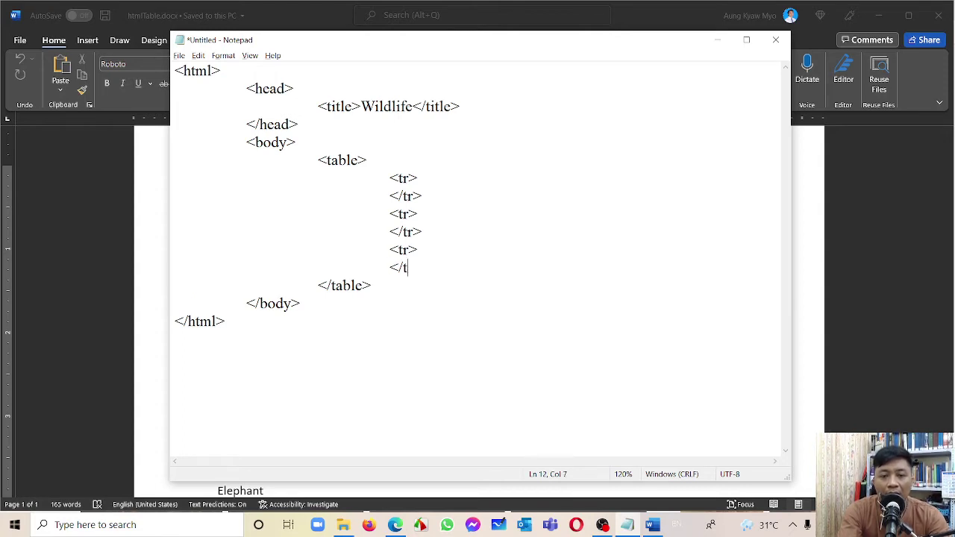
Step: Add a fourth <tr> and </tr> pair below the third row, aligned with the other row tags
key("Return")
key("Tab")
key("Tab")
key("Tab")
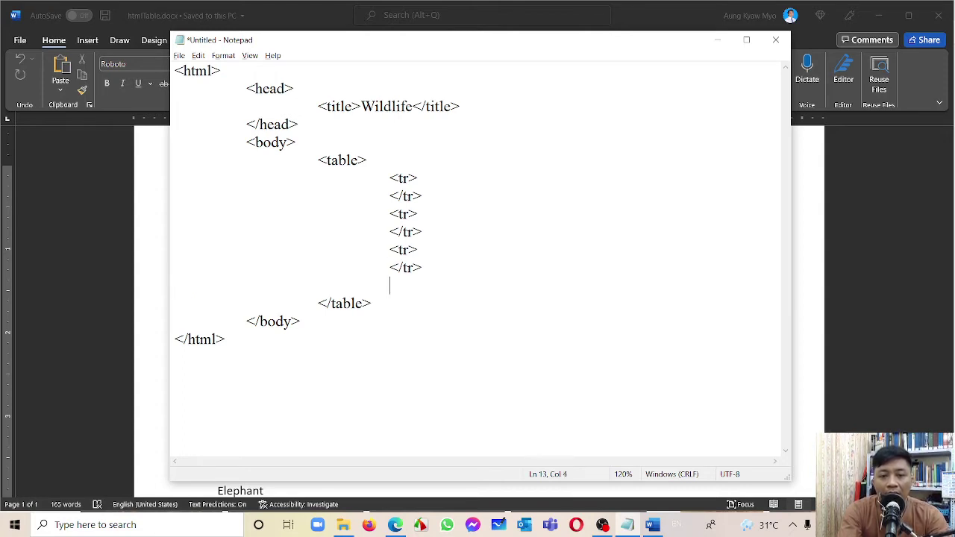
type("<tr>")
key("Return")
key("Tab")
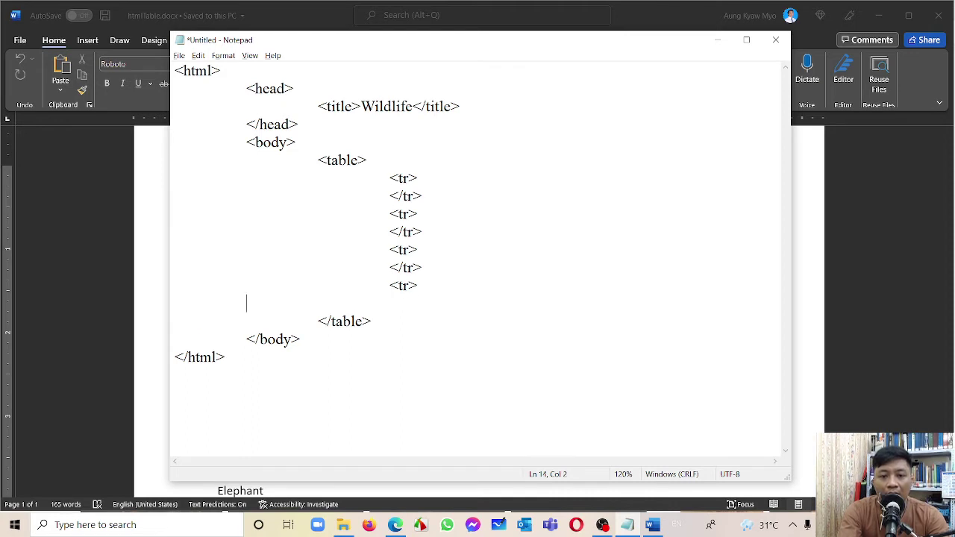
key("Tab")
key("Tab")
key("Tab")
key("BackSpace")
type("</tr>")
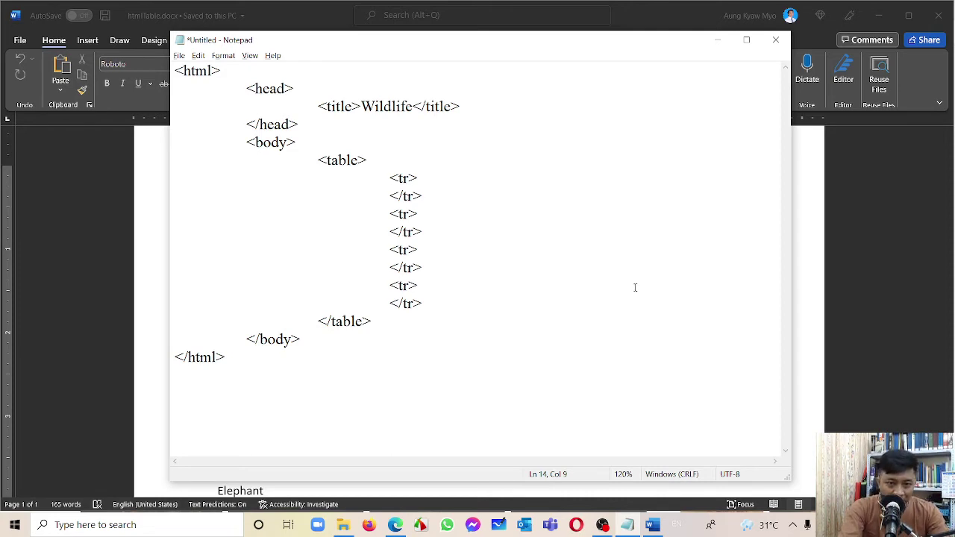
Step: Outdent the <tr> and </tr> tags of the first and second rows by one tab to align with <table>
left_click(387, 179)
key("BackSpace")
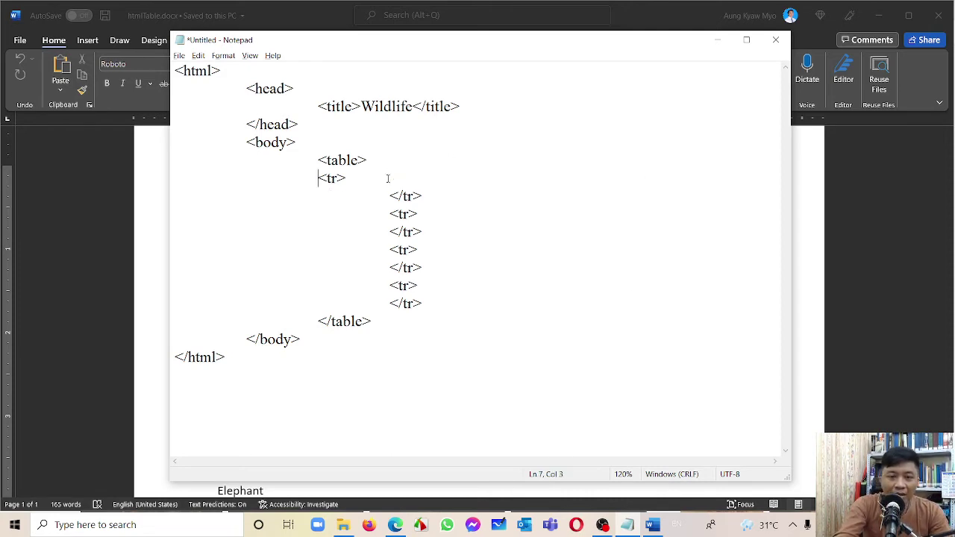
key("Right")
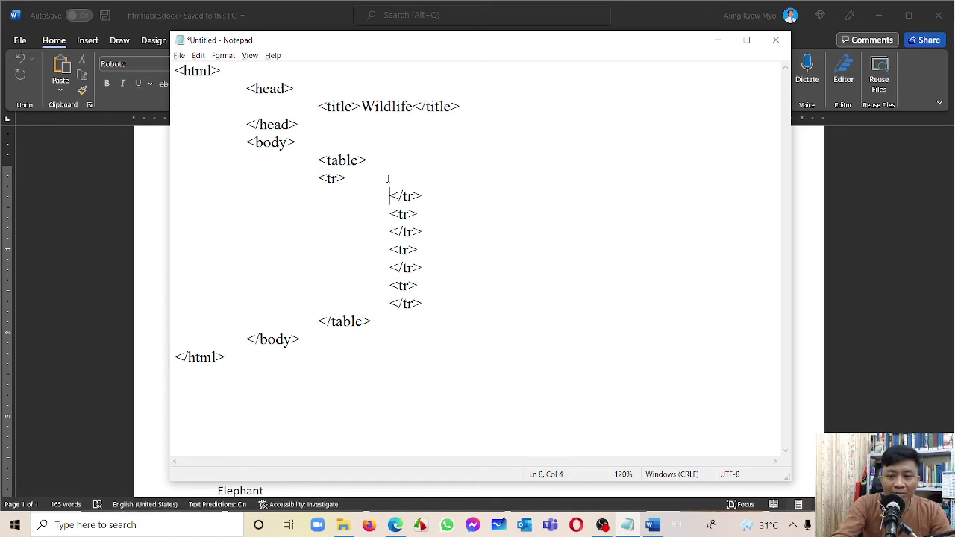
key("BackSpace")
key("Down")
key("Right")
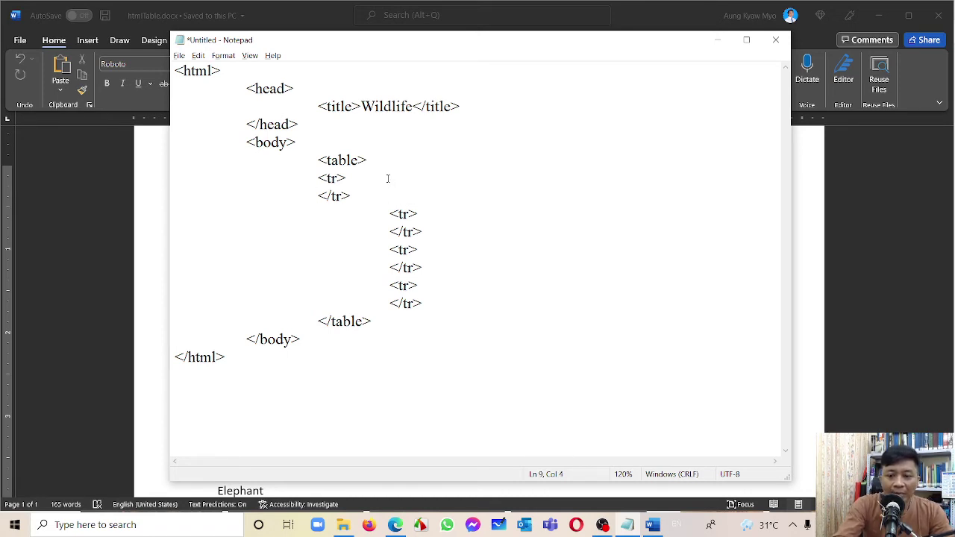
key("BackSpace")
key("Down")
key("Right")
key("BackSpace")
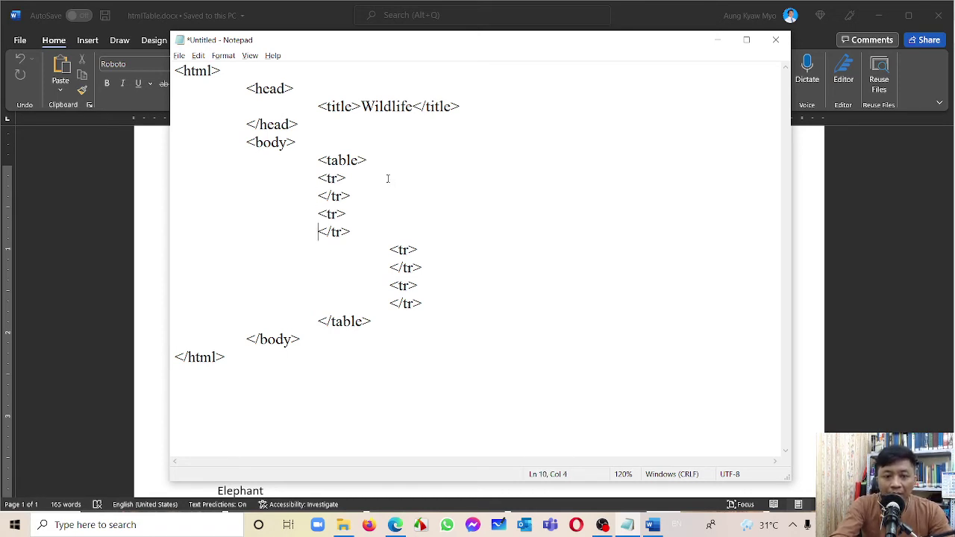
Step: Outdent the <tr> and </tr> tags of the third and fourth rows by one tab to align with <table>
key("Down")
key("Right")
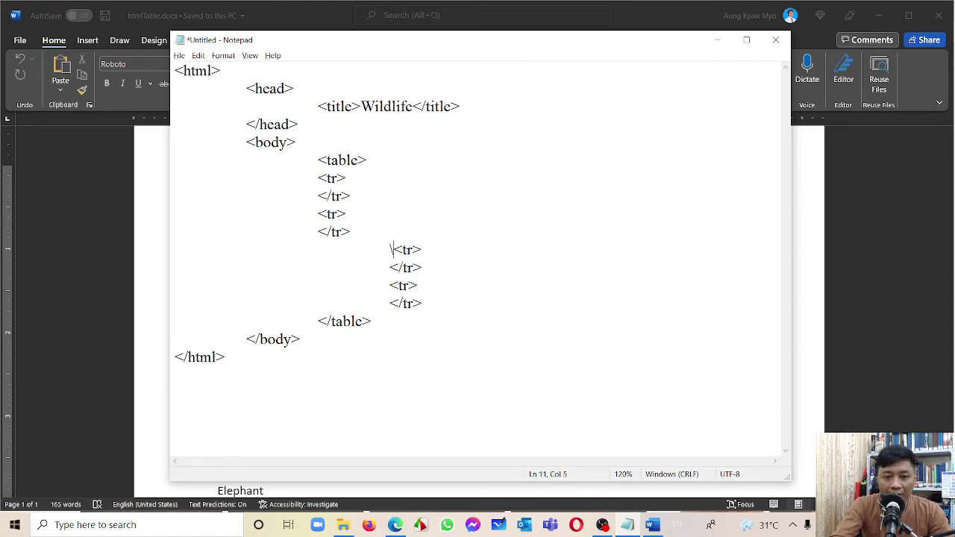
key("BackSpace")
key("Down")
key("Right")
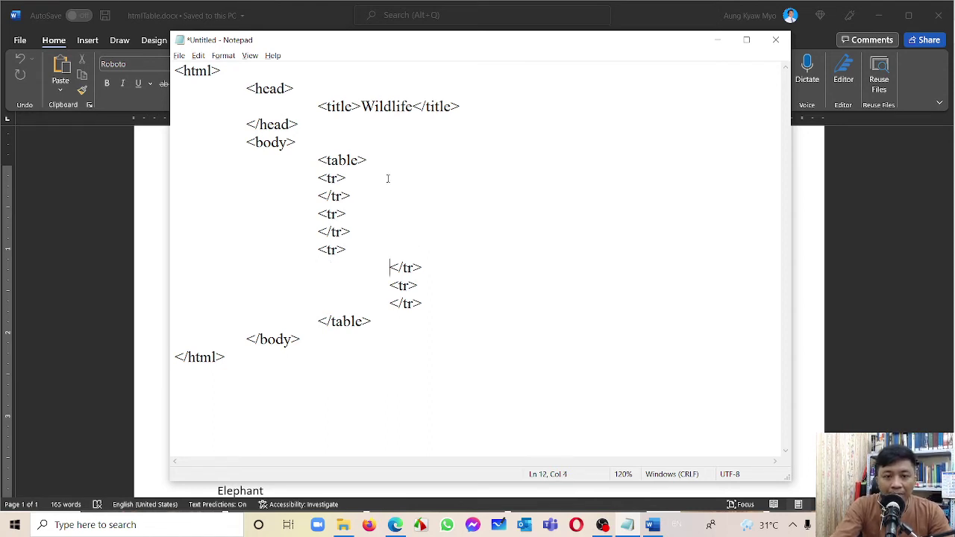
key("BackSpace")
key("Right")
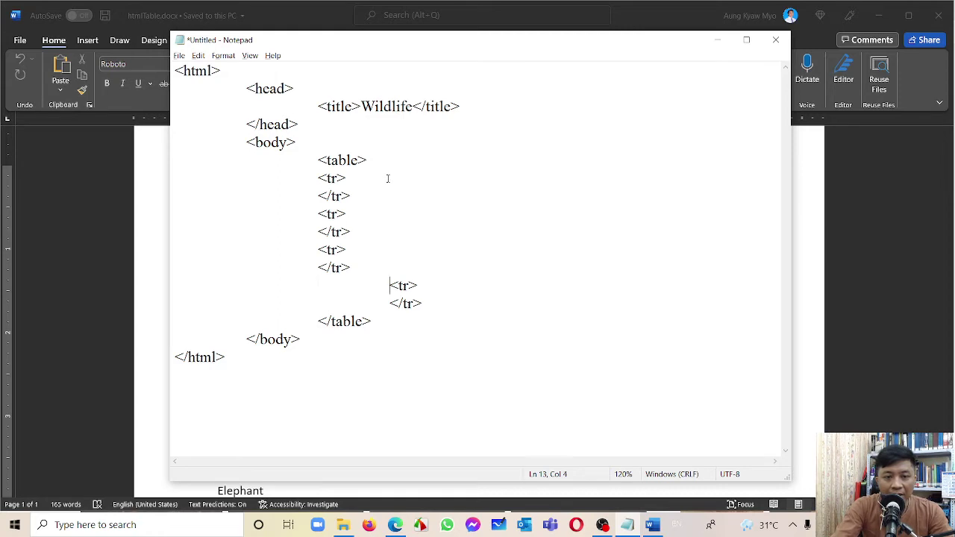
key("BackSpace")
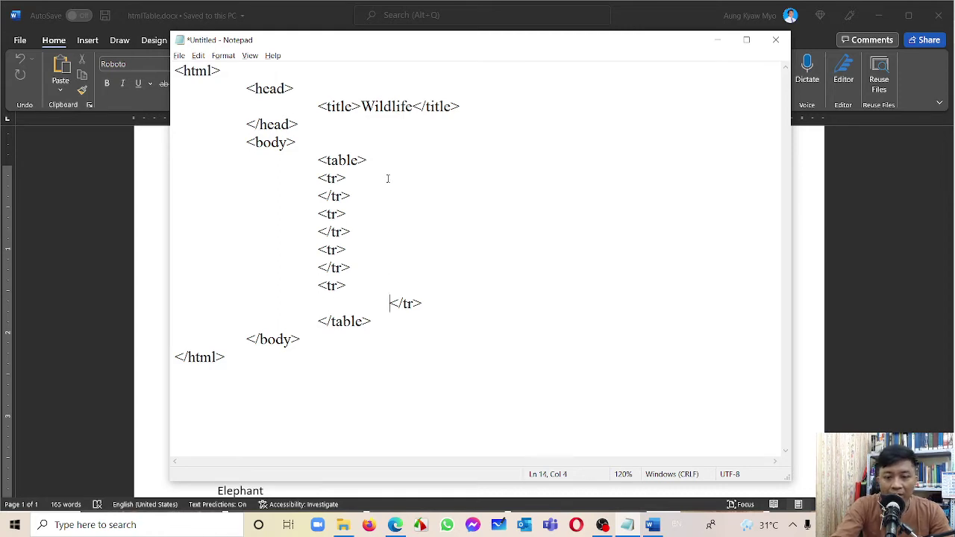
key("Delete")
Step: Insert an opening <td> tag on a new line inside the first row, indented one level deeper than <tr>
left_click(353, 181)
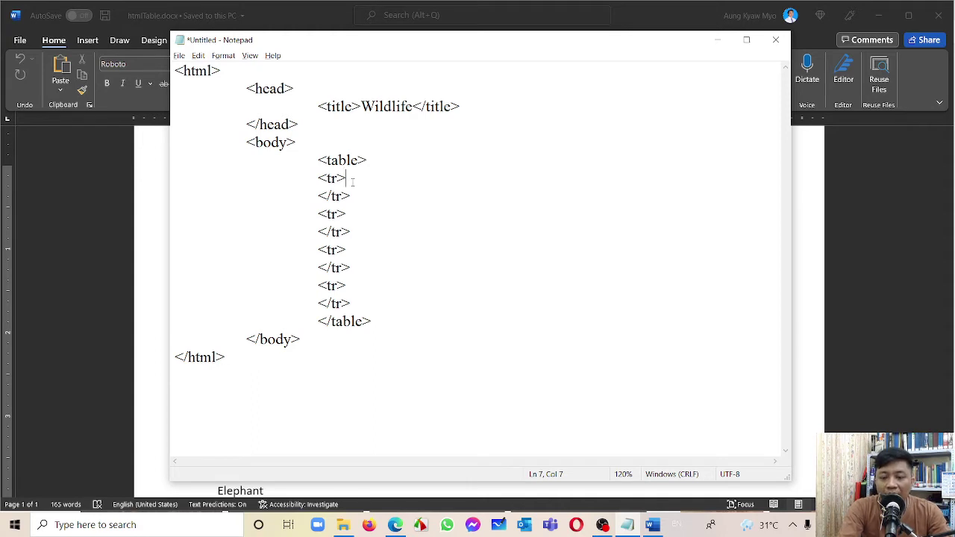
key("Return")
key("Tab")
key("Tab")
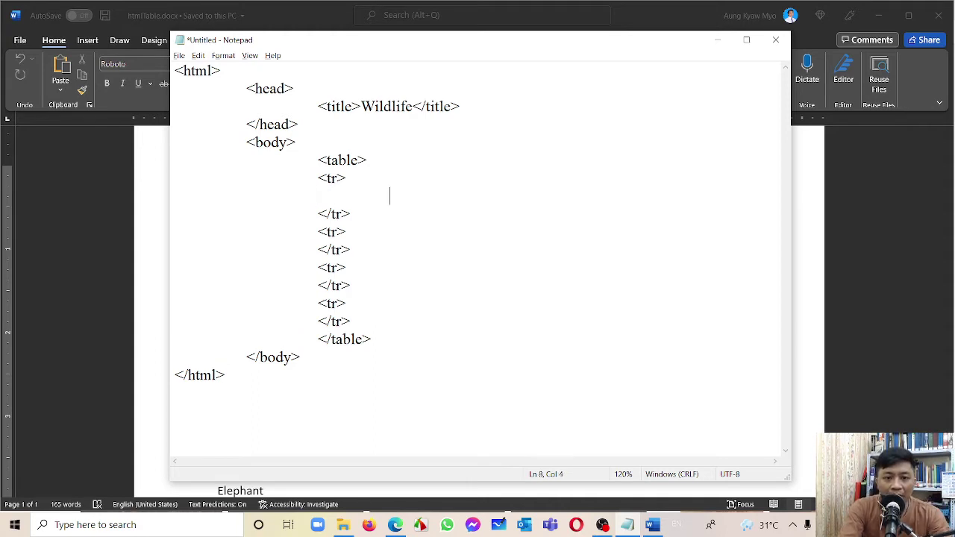
type("<td>")
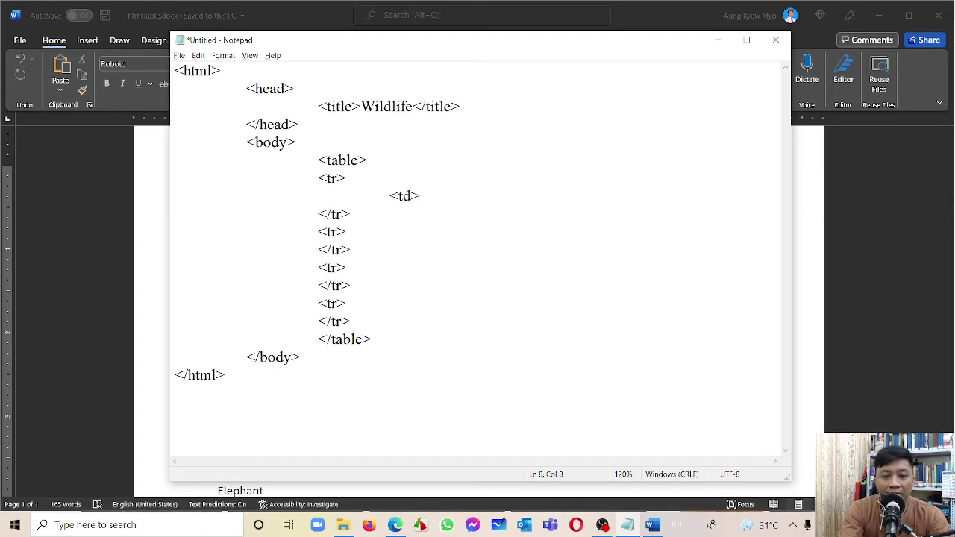
key("Return")
key("Tab")
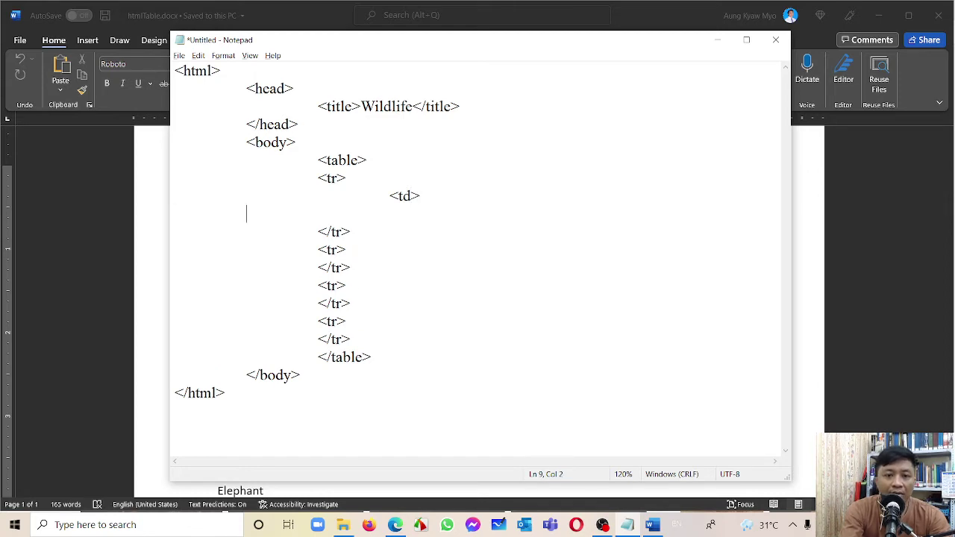
key("Tab")
key("Tab")
type("</t")
key("BackSpace")
key("BackSpace")
key("BackSpace")
key("BackSpace")
key("BackSpace")
key("BackSpace")
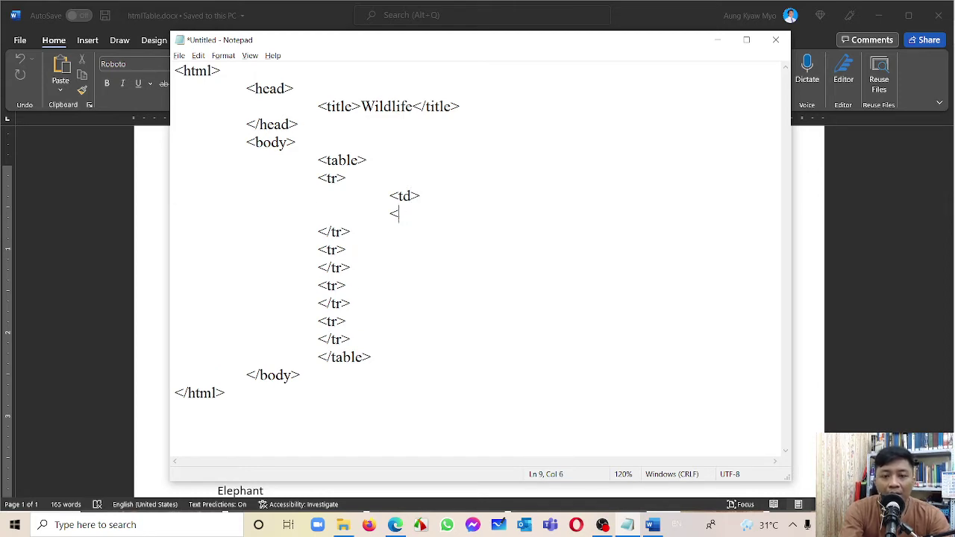
key("BackSpace")
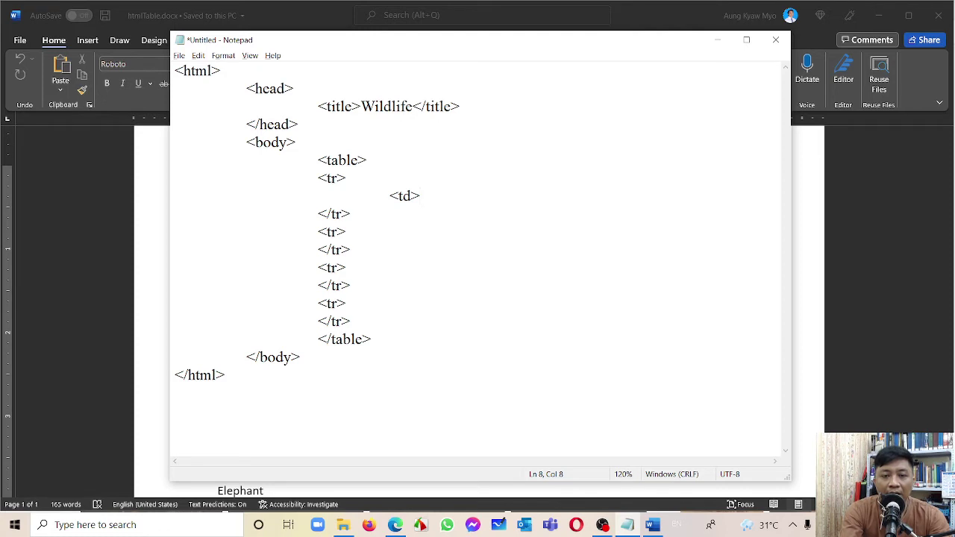
type("A")
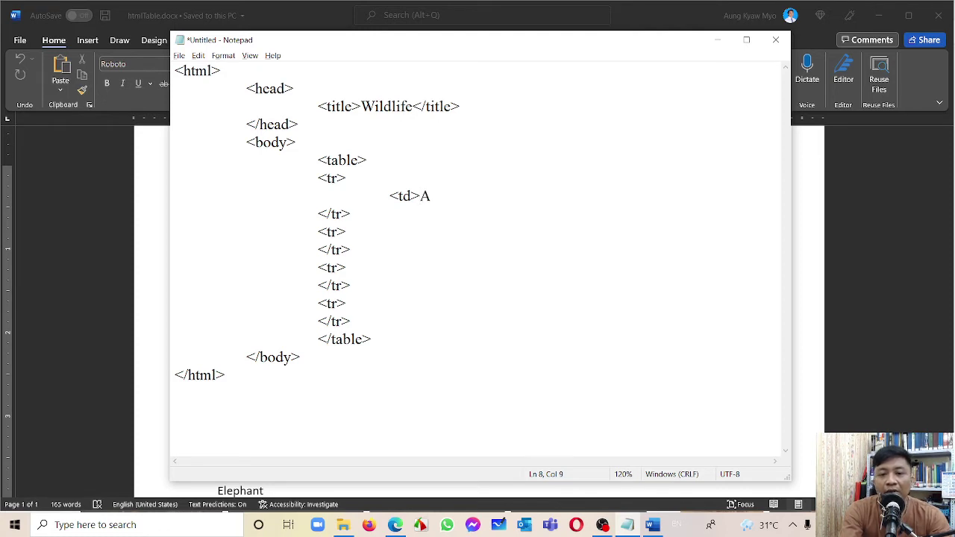
key("BackSpace")
Step: Close the first row's cell with </td> on the same line and duplicate the empty cell below it at the same indentation
type("</")
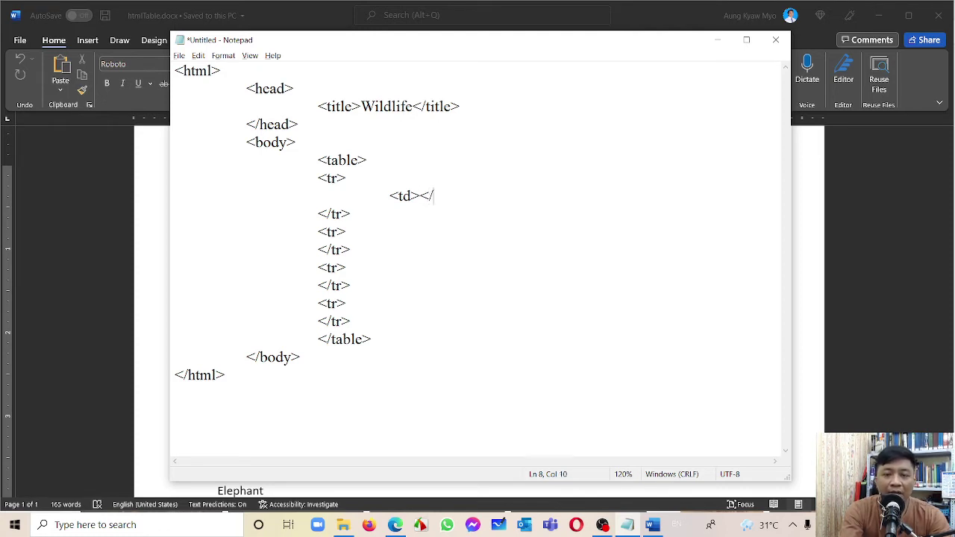
type("td>")
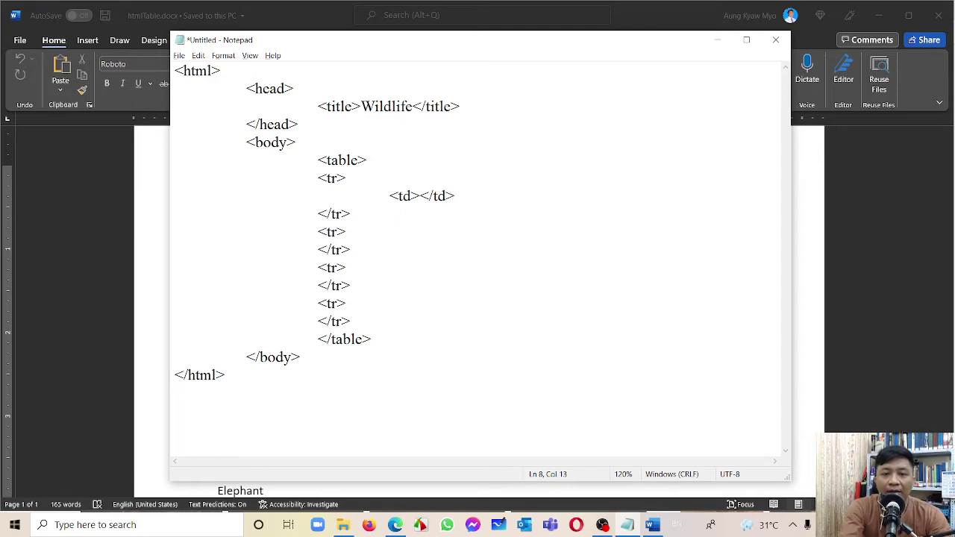
left_click(389, 195, "shift")
key("ctrl+c")
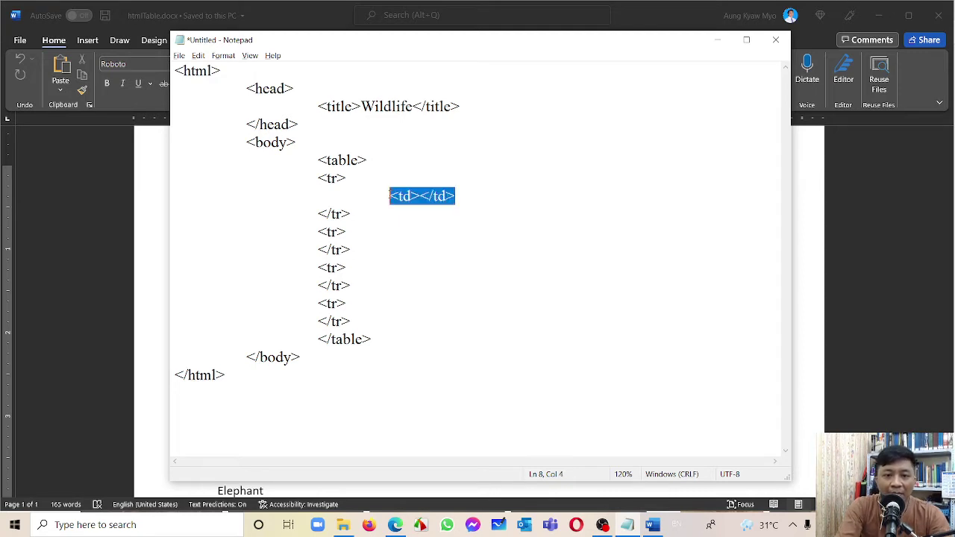
left_click(490, 198)
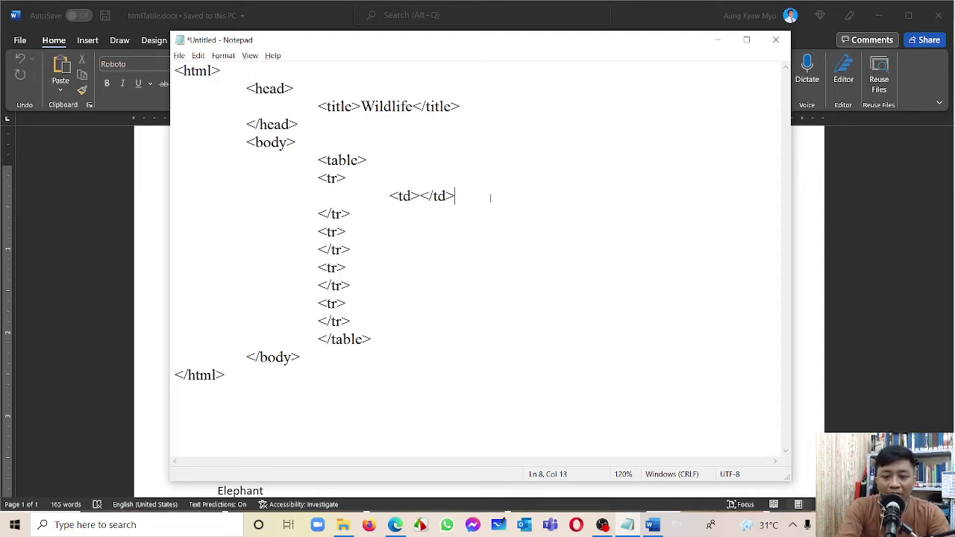
key("Return")
key("ctrl+v")
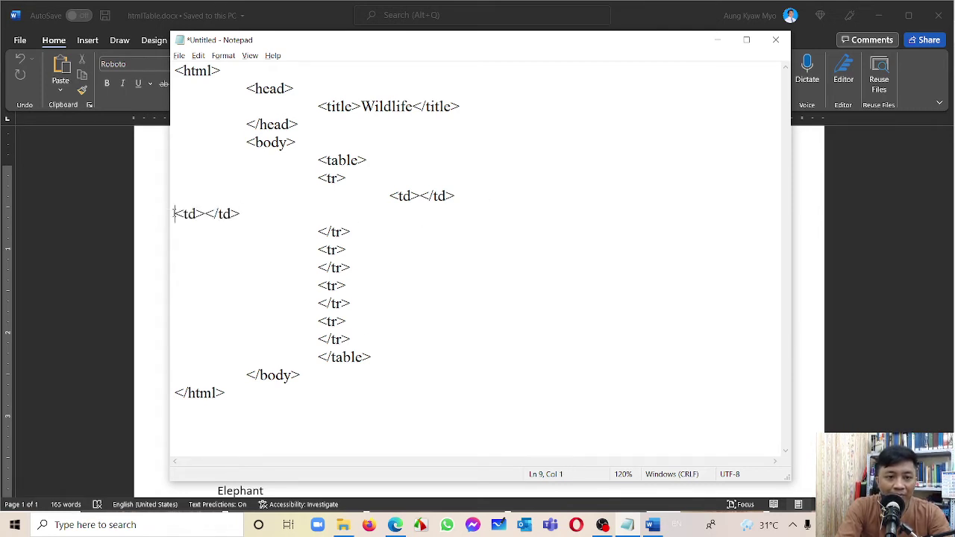
key("Tab")
key("Tab")
key("Tab")
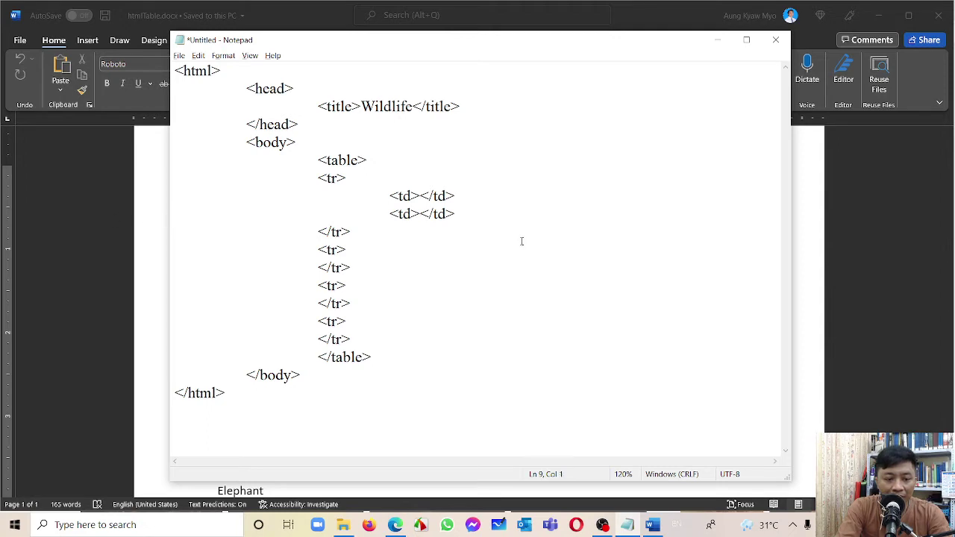
Step: Copy the whole second cell line, including its indentation, and paste it as the first row's third cell
left_click(464, 215, "shift")
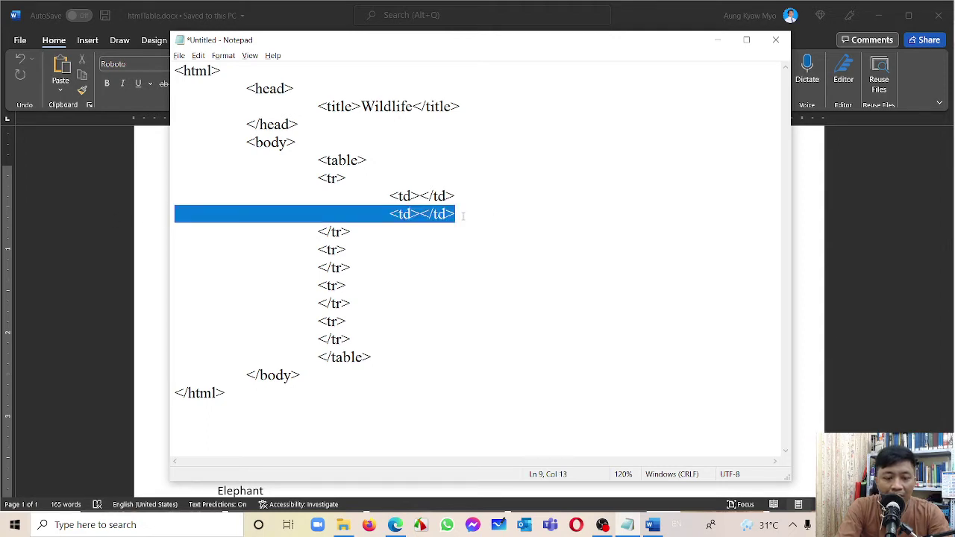
key("ctrl+c")
left_click(464, 216)
key("Return")
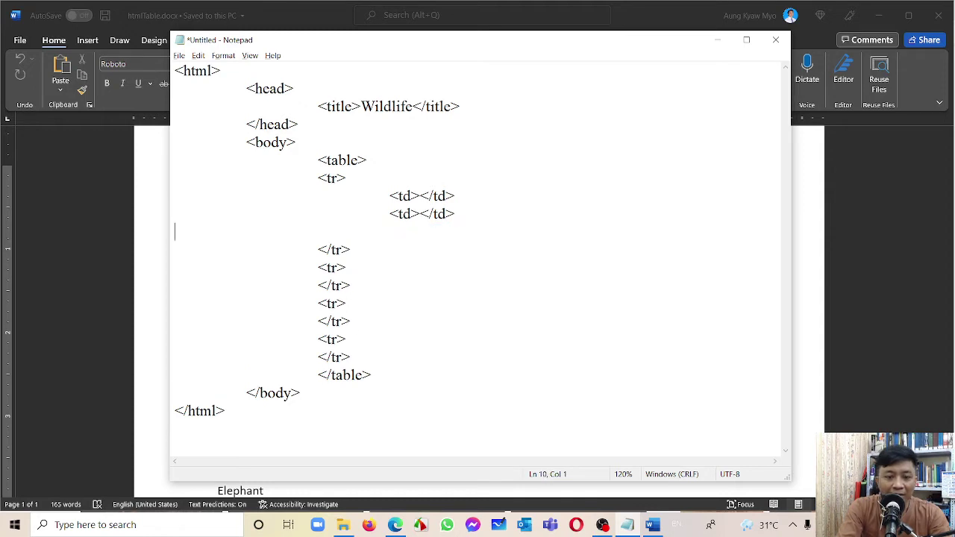
key("ctrl+v")
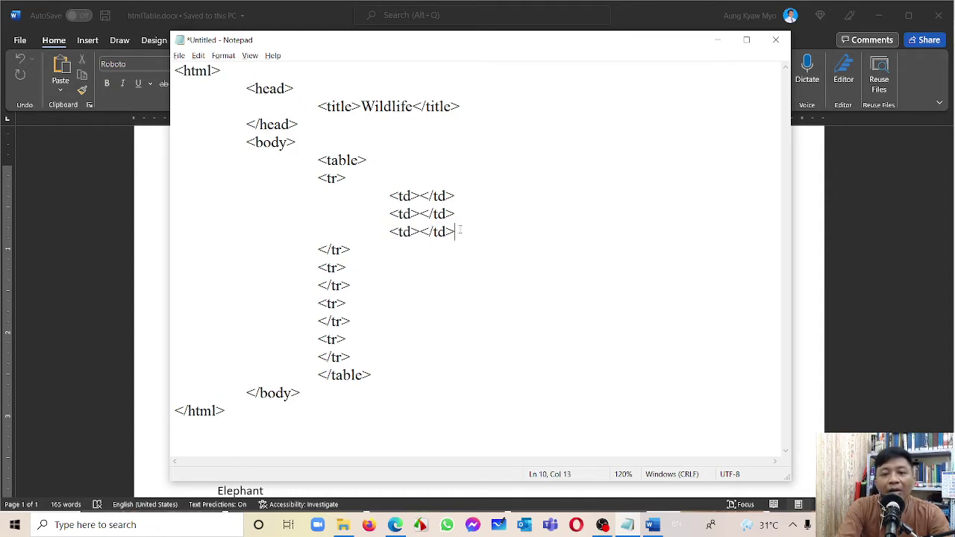
Step: Paste three indented <td></td> cell lines inside the second table row
left_click(359, 268)
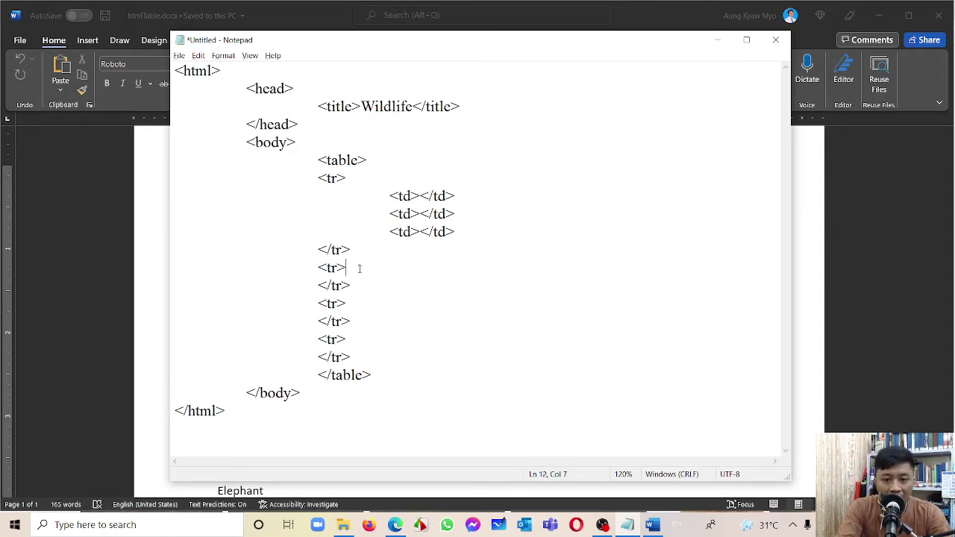
key("Return")
key("ctrl+v")
key("Return")
key("ctrl+v")
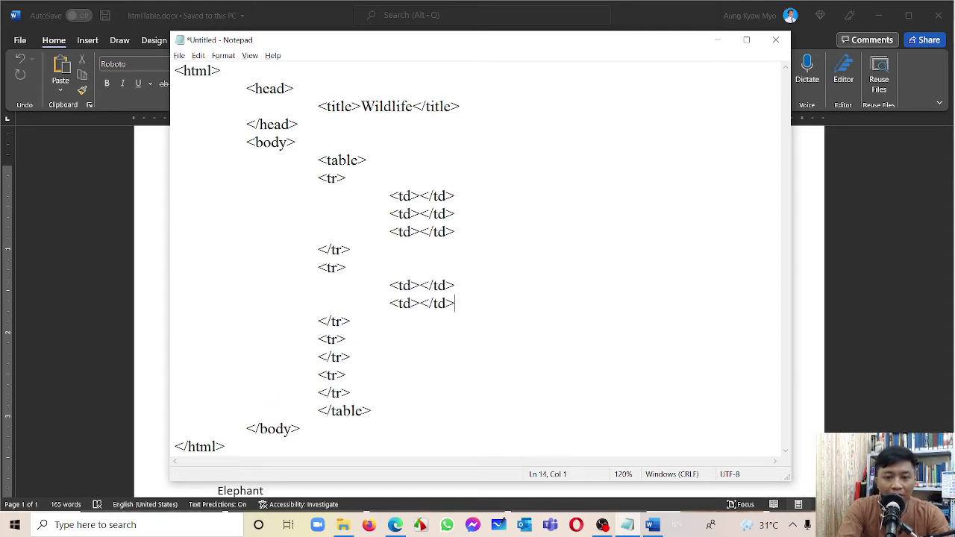
key("Return")
key("ctrl+v")
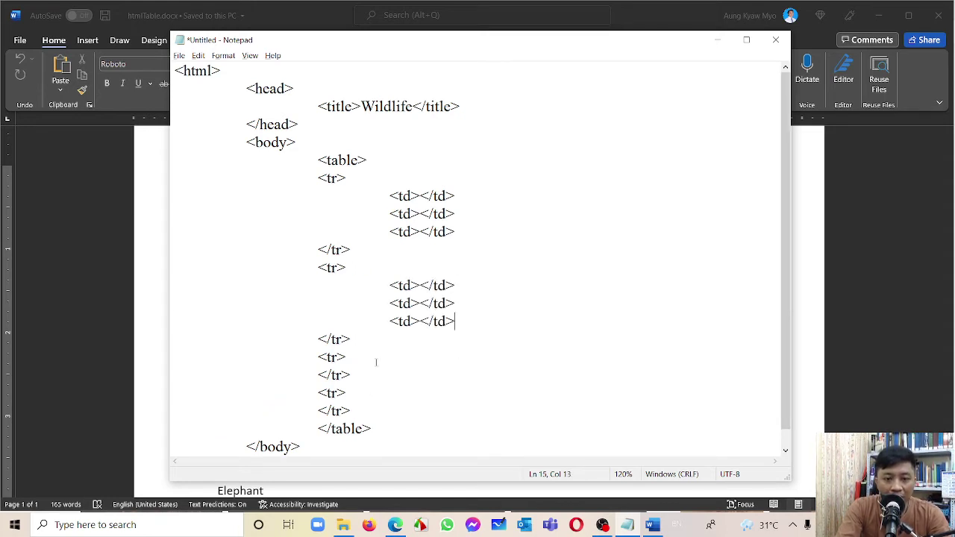
Step: Paste three indented <td></td> cell lines inside the third table row
left_click(374, 358)
key("ctrl+v")
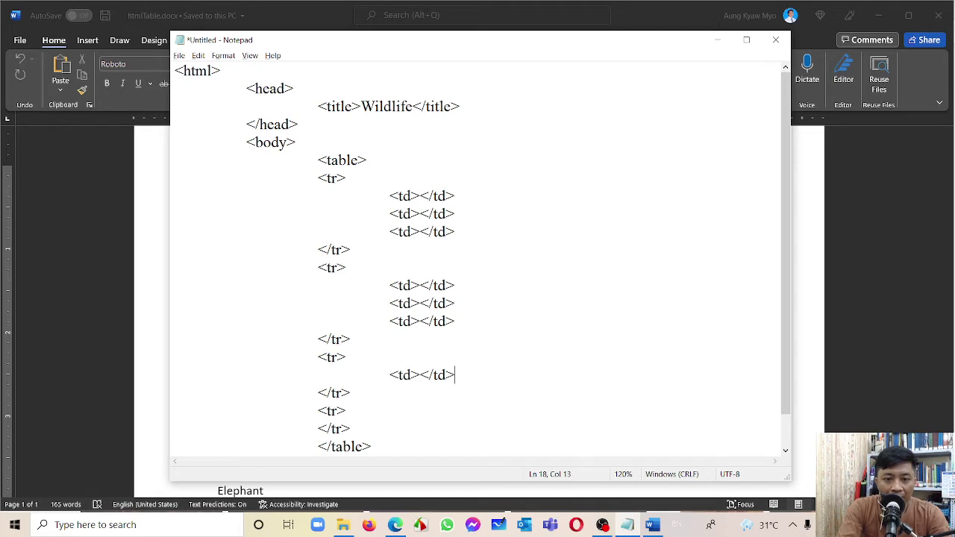
key("Return")
key("ctrl+v")
key("Return")
key("ctrl+v")
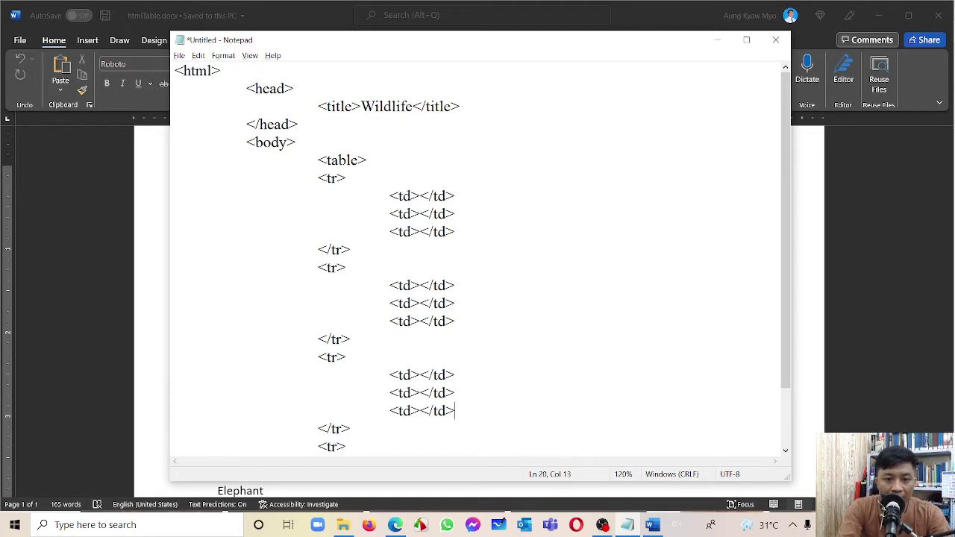
Step: Paste three indented <td></td> cell lines inside the fourth table row
scroll(420, 386, "down", 2)
left_click(381, 374)
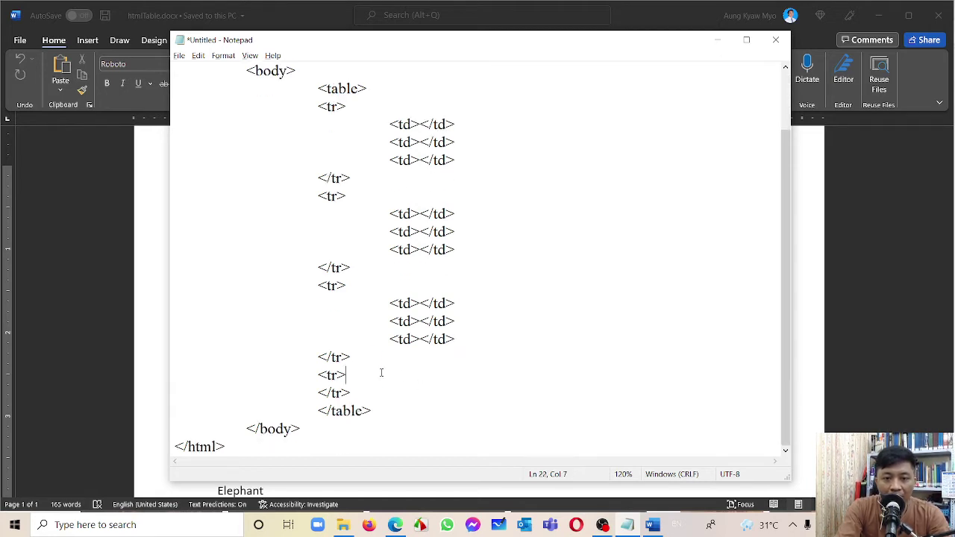
key("Return")
key("ctrl+v")
key("Return")
key("ctrl+v")
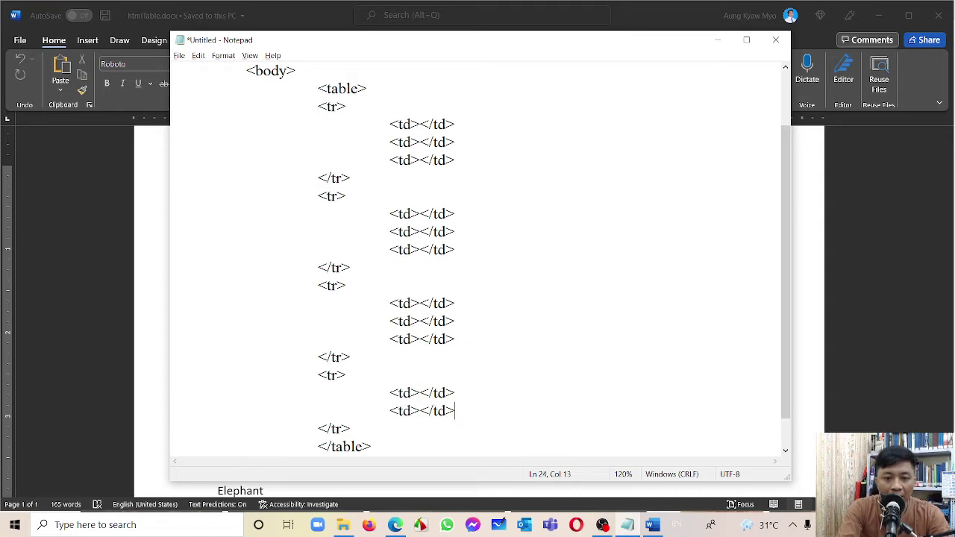
key("Return")
key("ctrl+v")
scroll(518, 304, "up", 2)
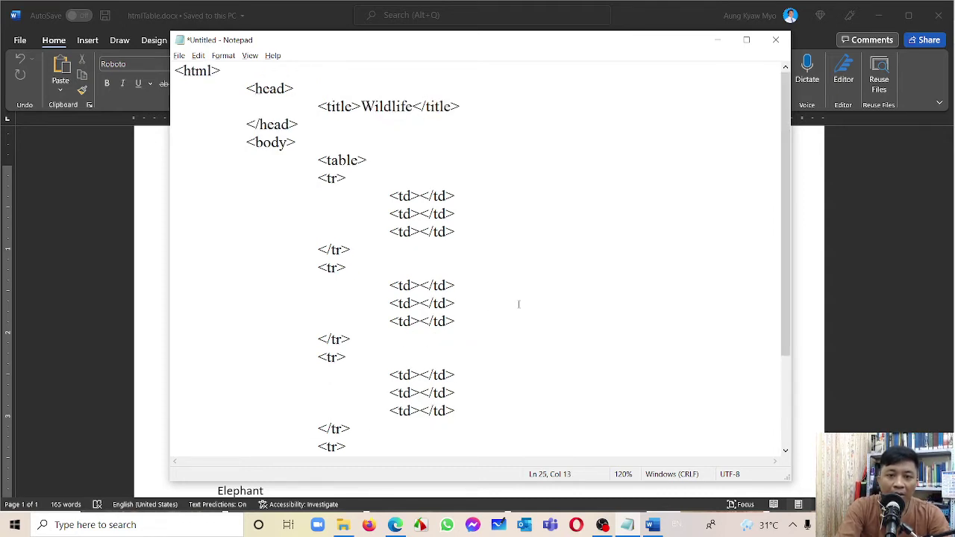
Step: Maximize the Notepad window and set the text zoom to 100% so the whole HTML code fits in view
scroll(519, 303, "down", 3)
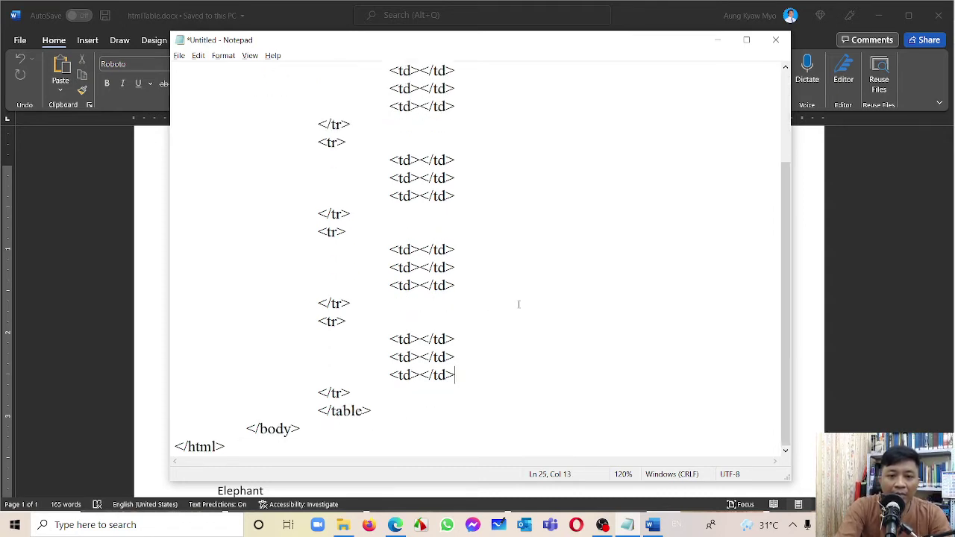
left_click(746, 40)
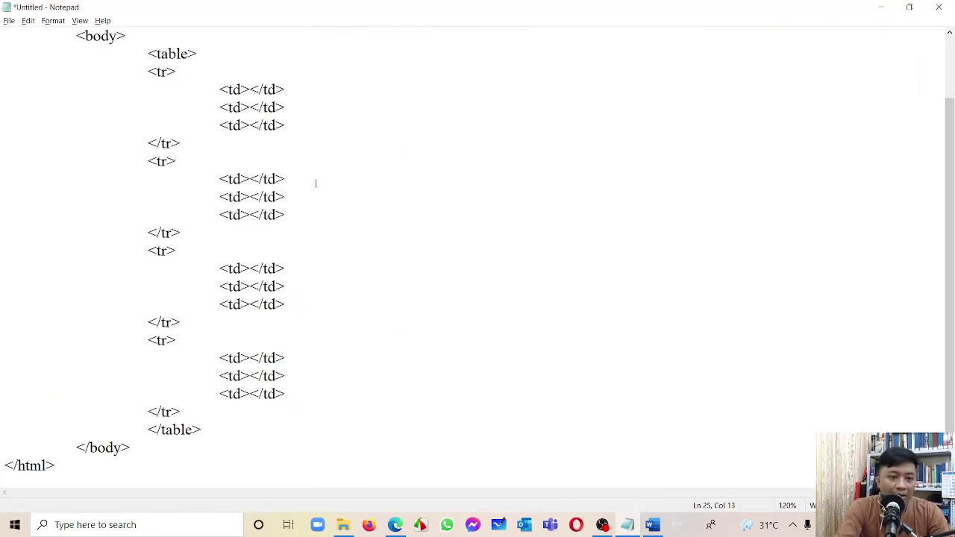
scroll(316, 182, "up", 2)
scroll(316, 183, "down", 3, "ctrl")
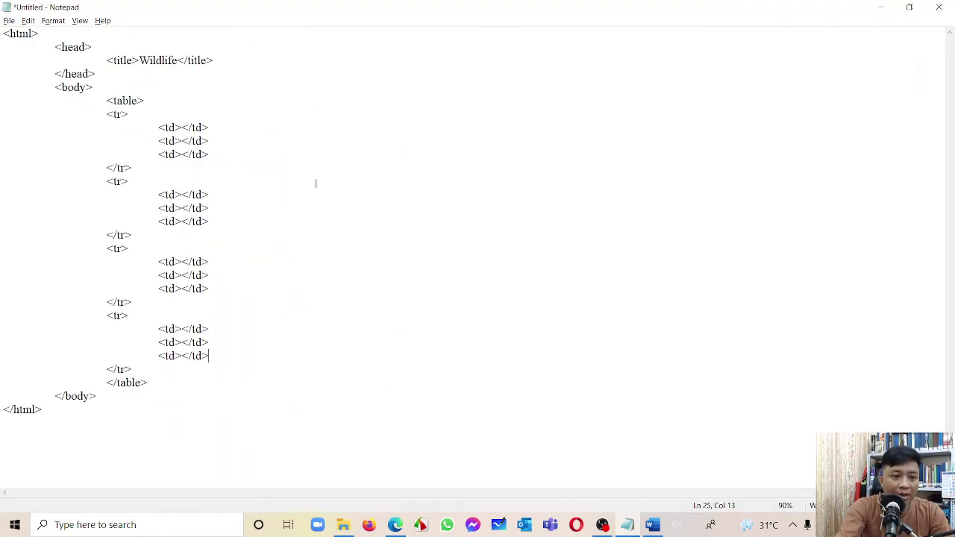
scroll(316, 183, "up", 1, "ctrl")
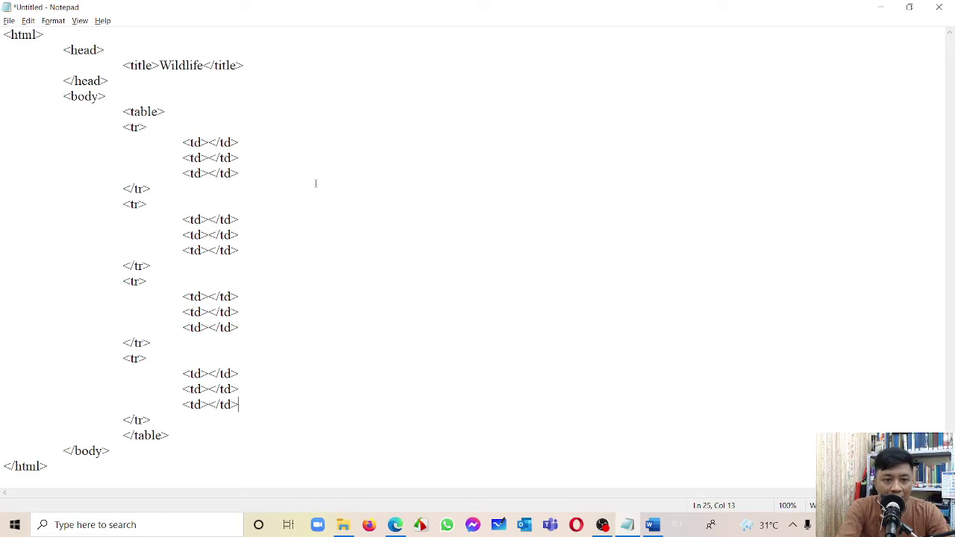
Step: Start saving the document and browse to the OneDrive folder ICT > LinnEduClub > Web Authoring > Lesson 3
key("ctrl+s")
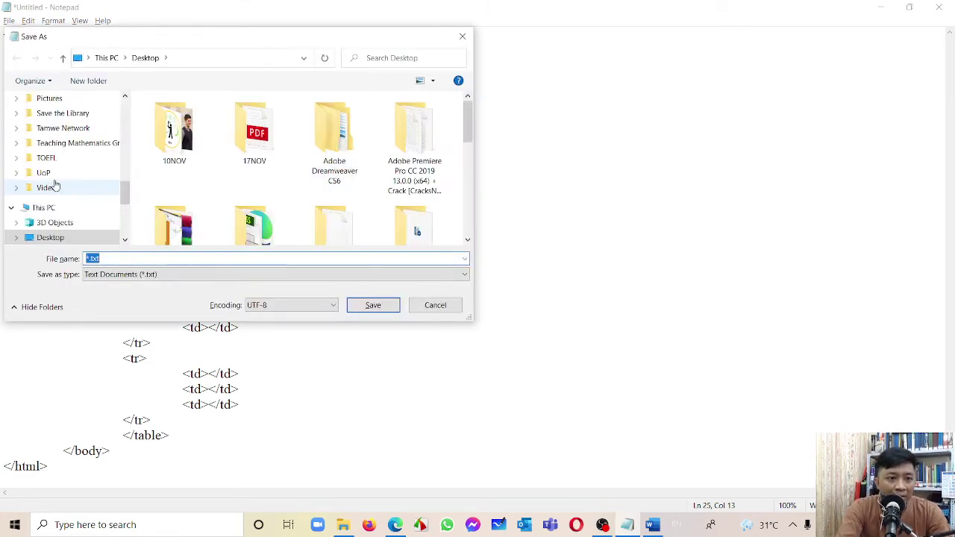
scroll(54, 189, "up", 2)
scroll(54, 186, "up", 3)
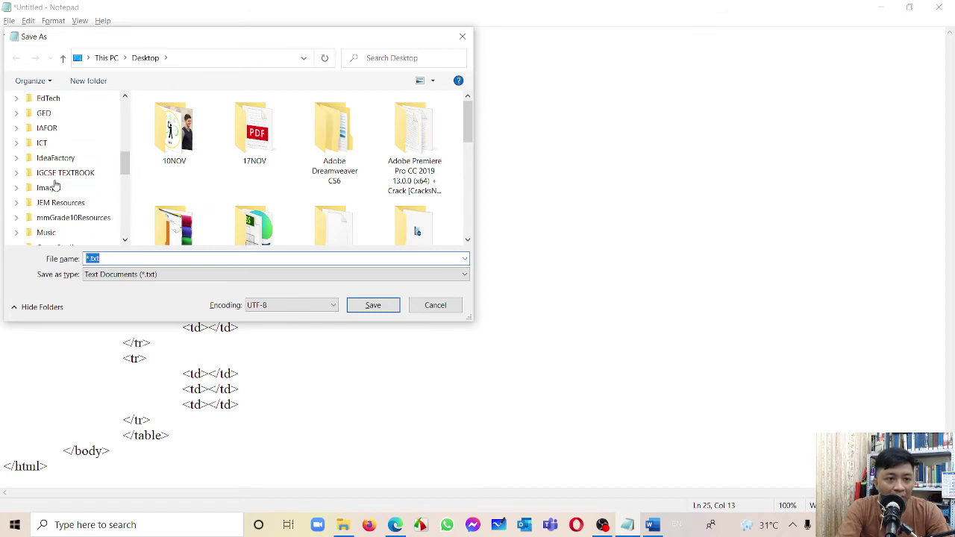
left_click(43, 143)
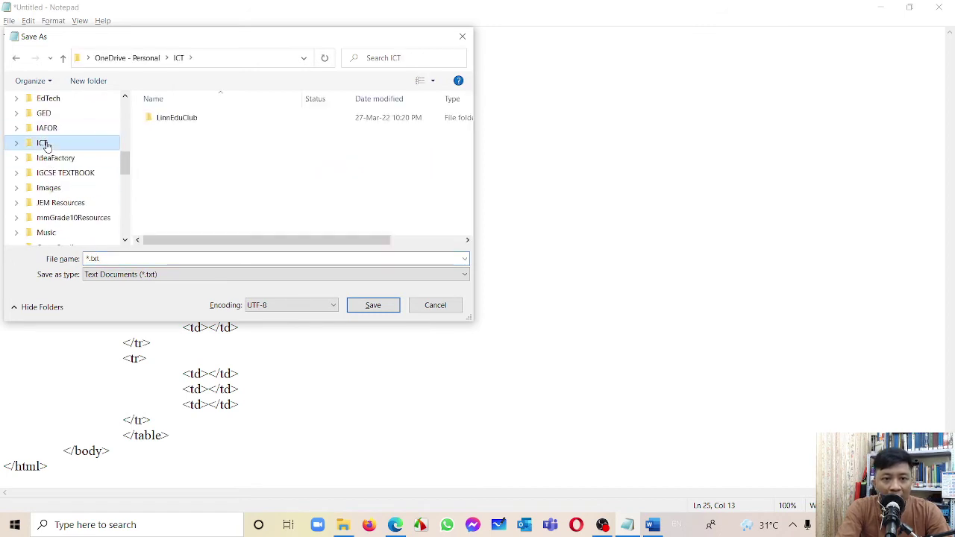
double_click(218, 123)
double_click(213, 121)
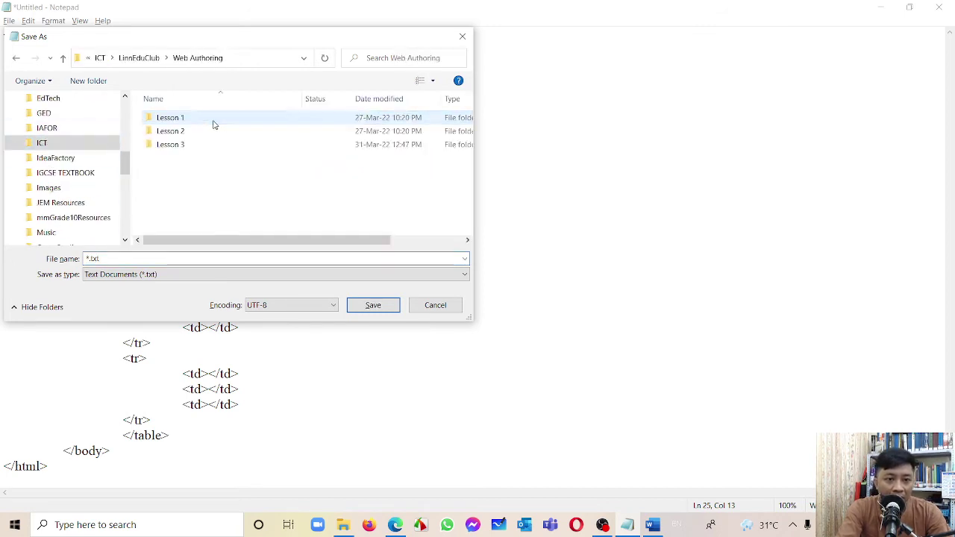
double_click(299, 142)
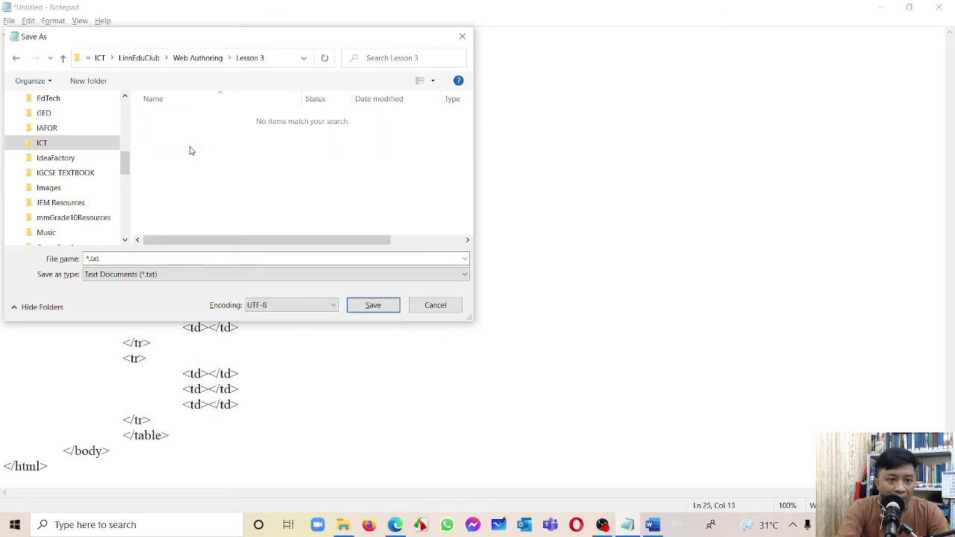
Step: Name the file wildlife.html and save it in the Lesson 3 folder with UTF-8 encoding
left_click(125, 258)
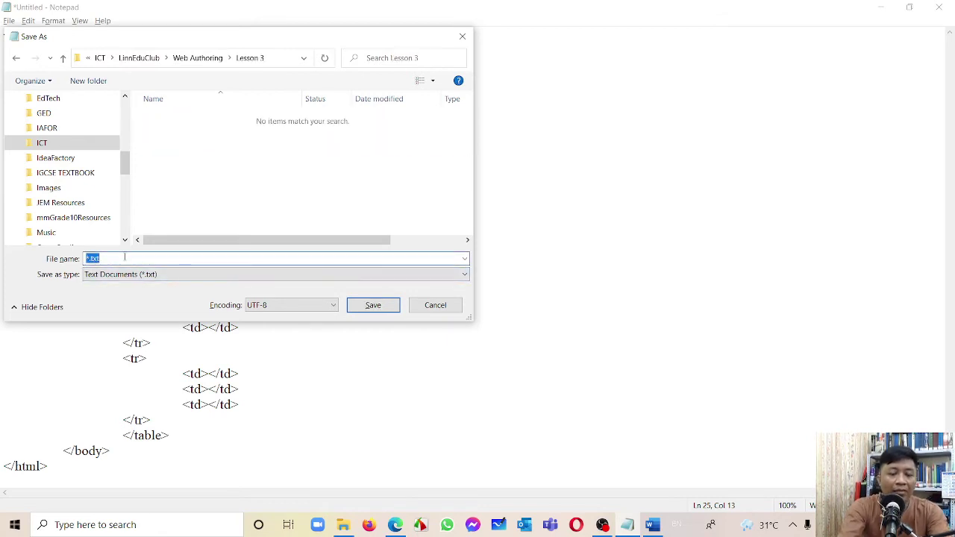
type("wildlife")
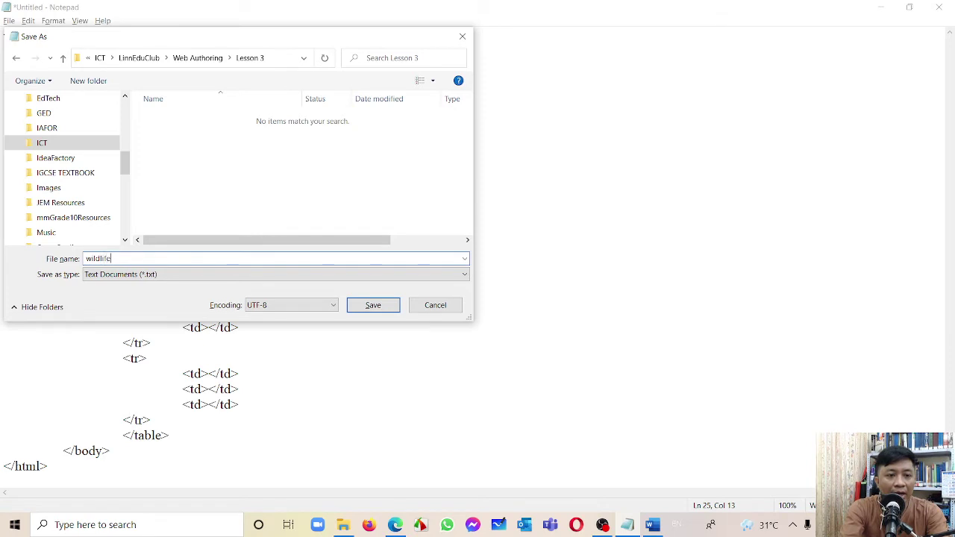
type(".html")
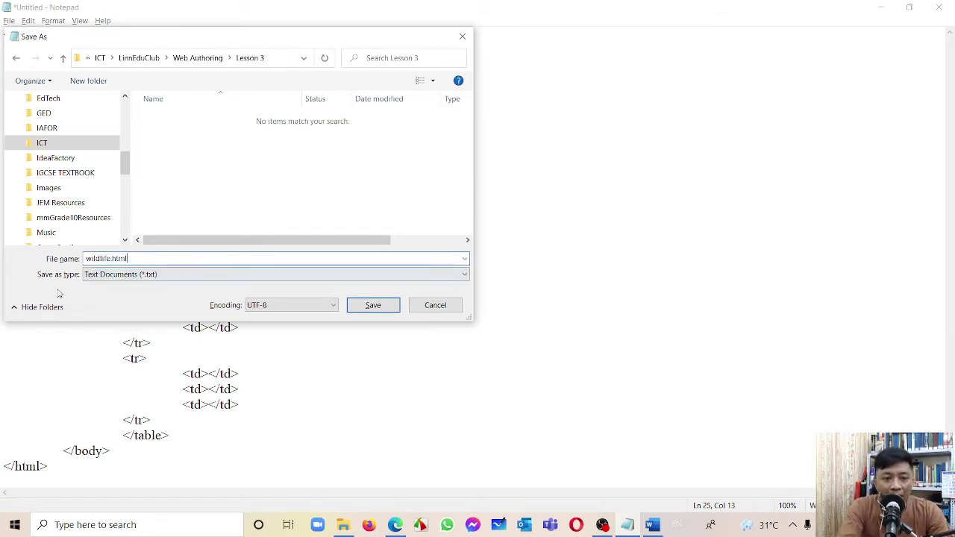
left_click(287, 307)
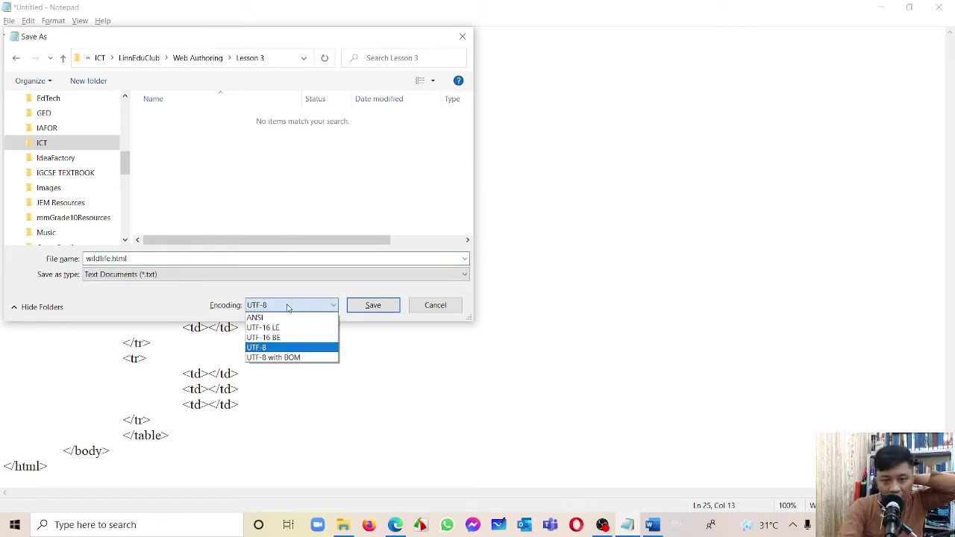
left_click(288, 308)
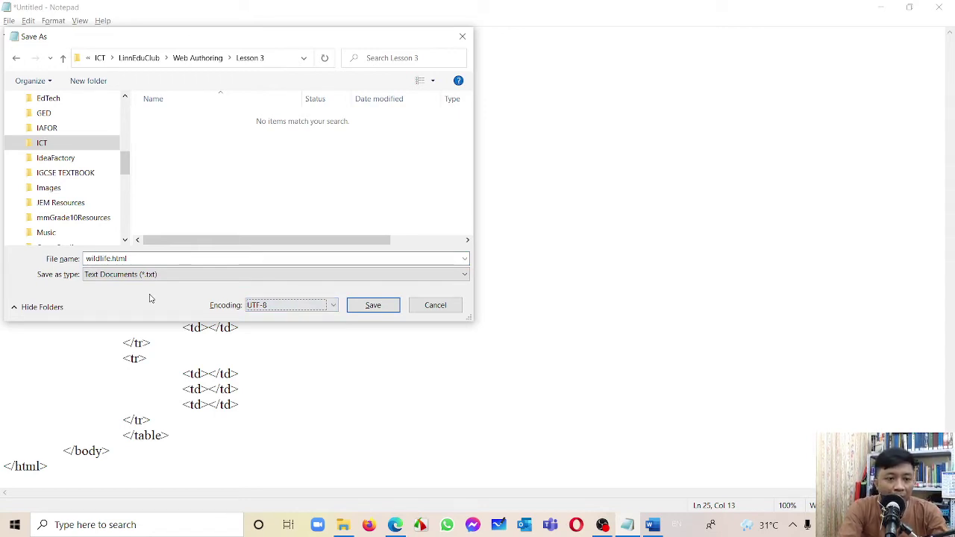
left_click(385, 308)
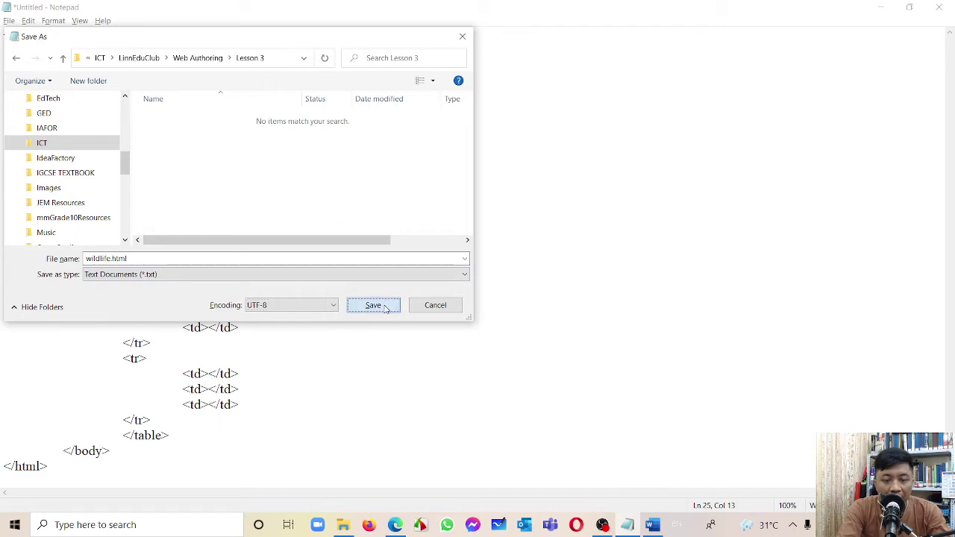
Step: Switch to File Explorer and open wildlife.html from the Lesson 3 folder in the browser
left_click(343, 525)
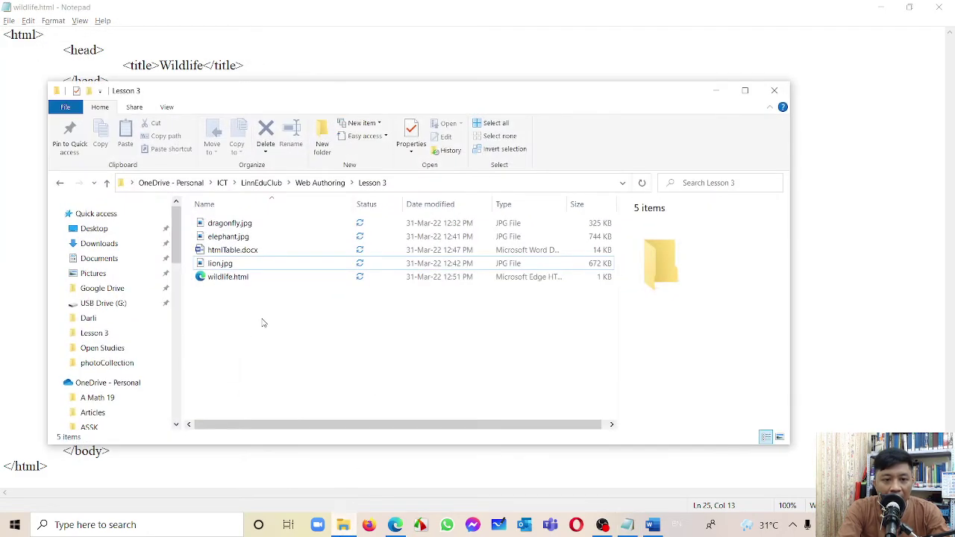
left_click(228, 277)
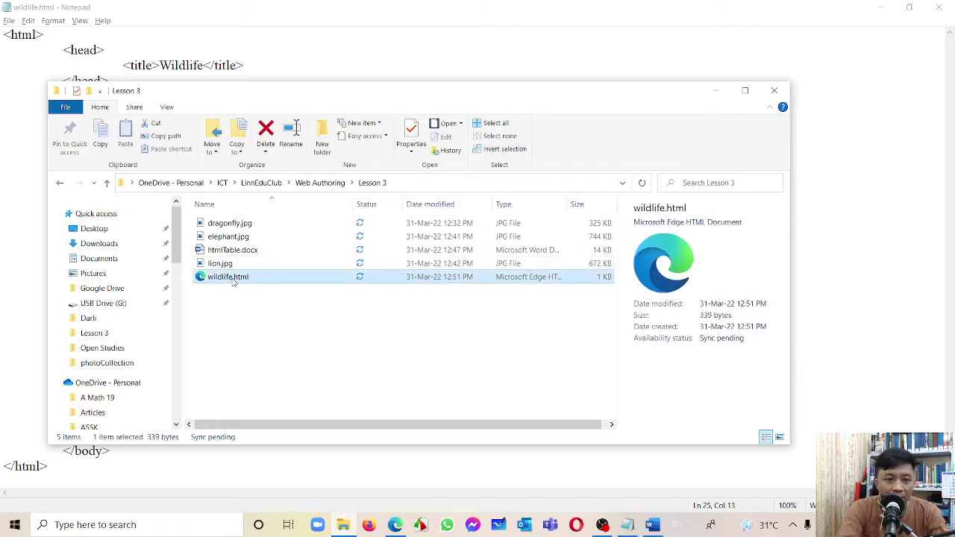
double_click(231, 278)
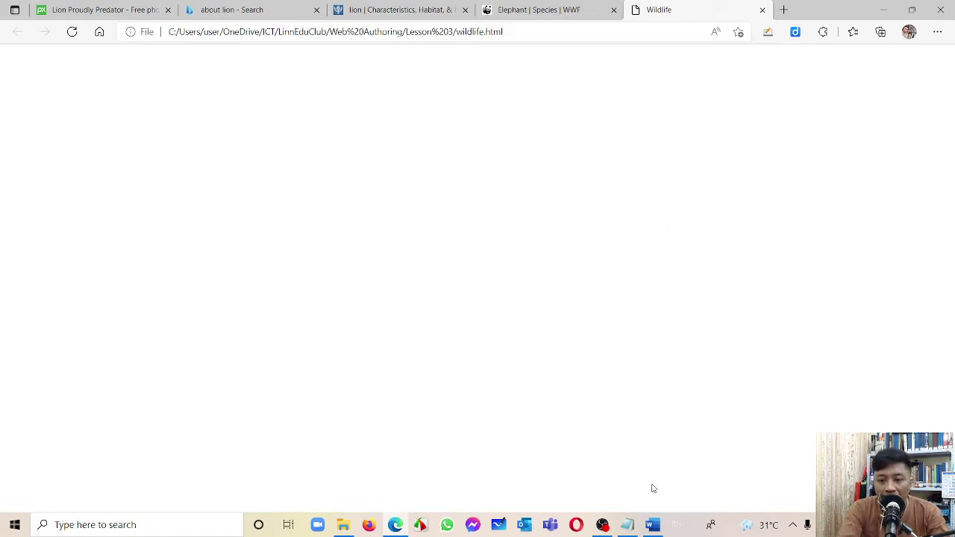
Step: Return to Notepad and fill the first table row's three cells with A, B and C
left_click(627, 524)
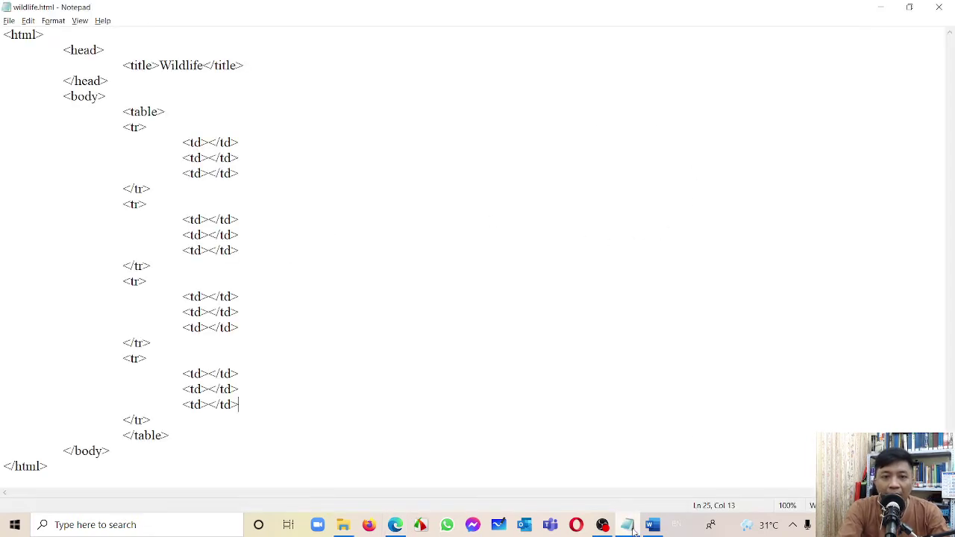
left_click(210, 144)
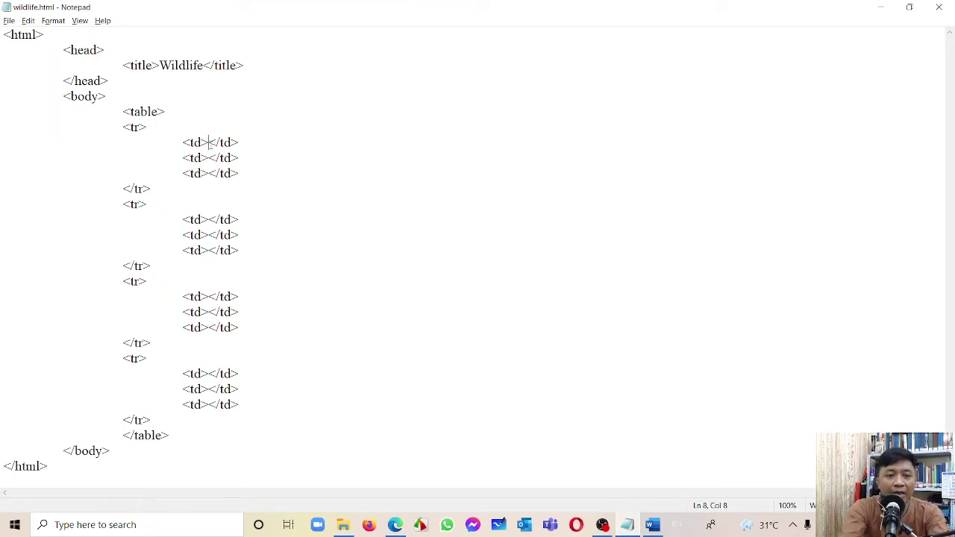
type("A")
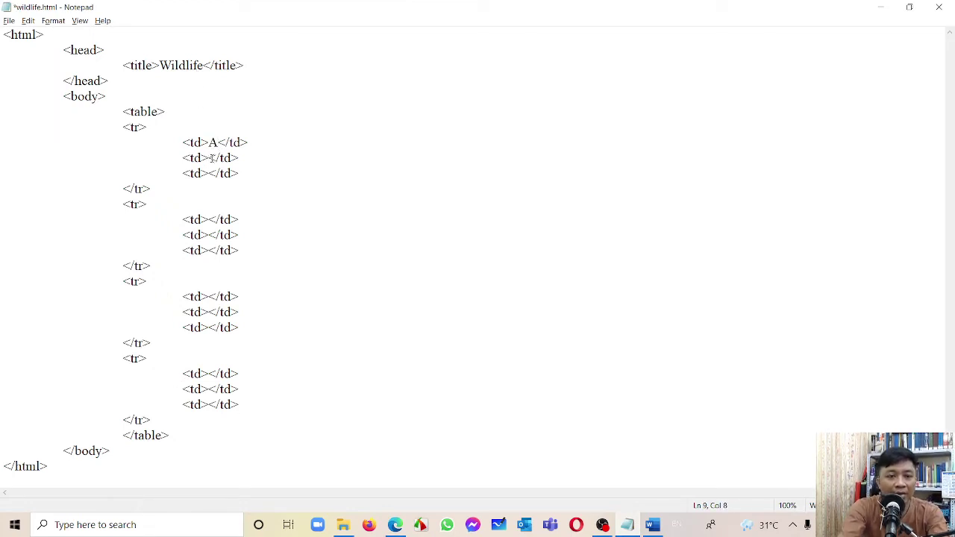
type("B")
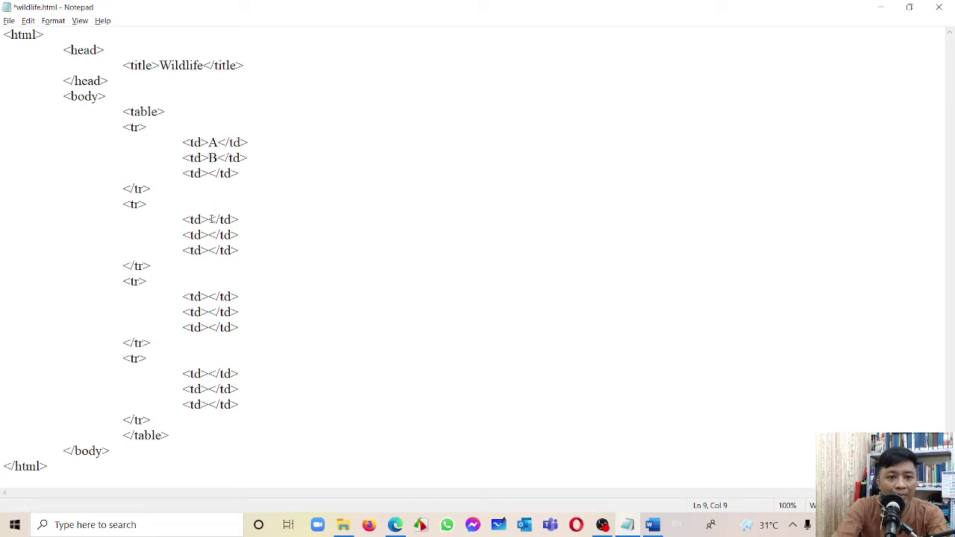
left_click(208, 173)
type("C")
Step: Fill the second table row's three cells with D, E and F
left_click(209, 219)
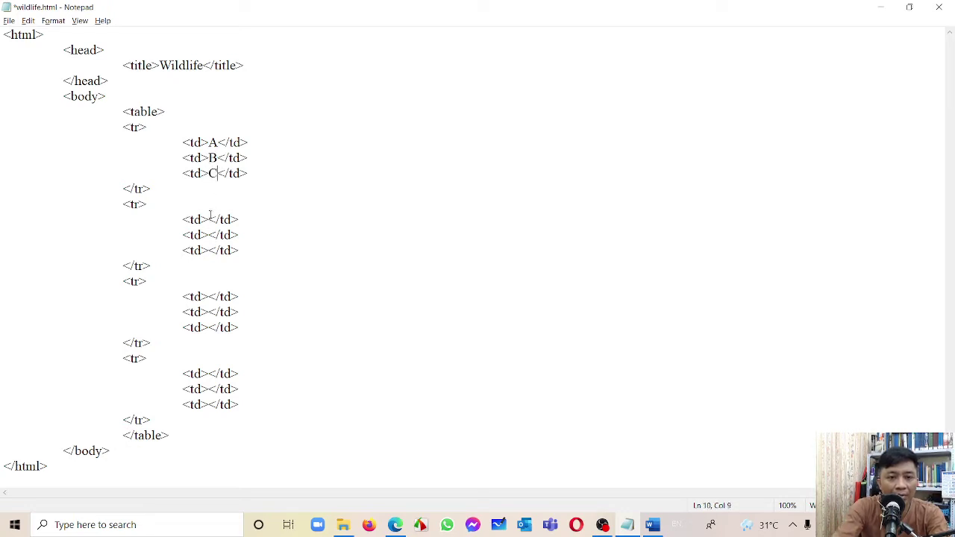
type("D")
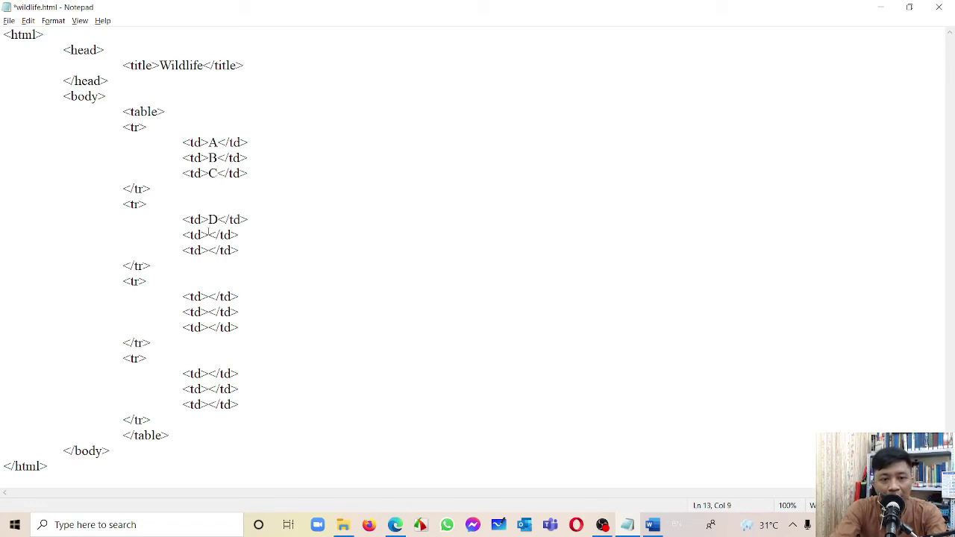
type("E")
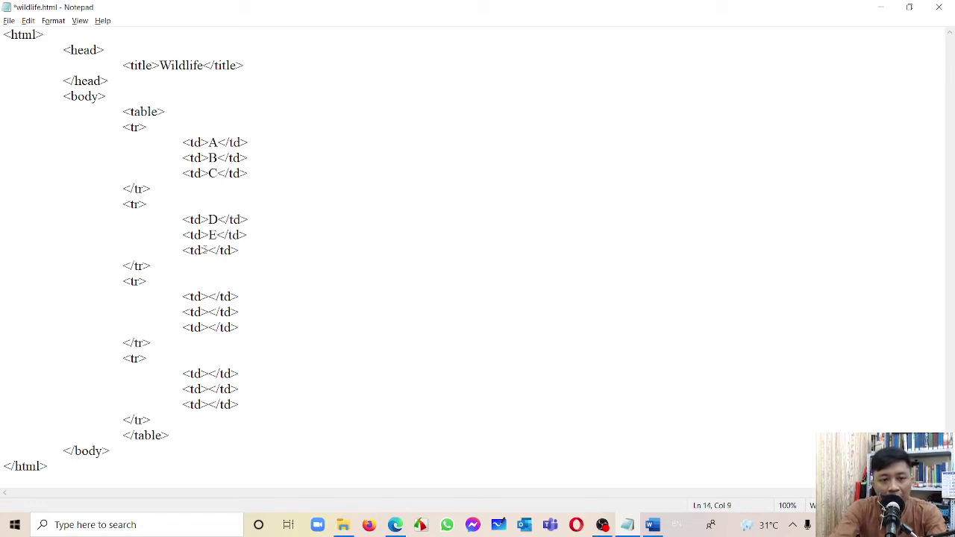
left_click(207, 251)
type("F")
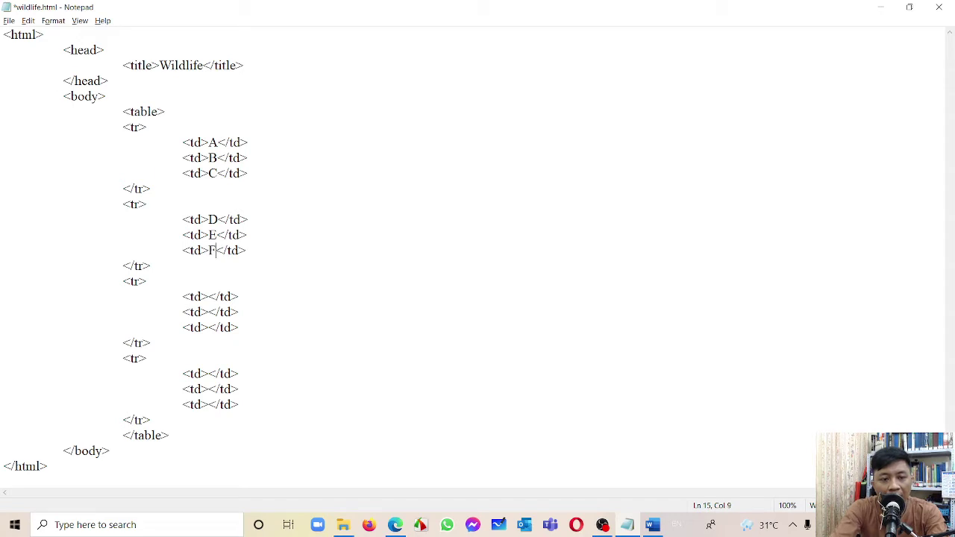
Step: Fill the third table row's three cells with G, H and I
type("G")
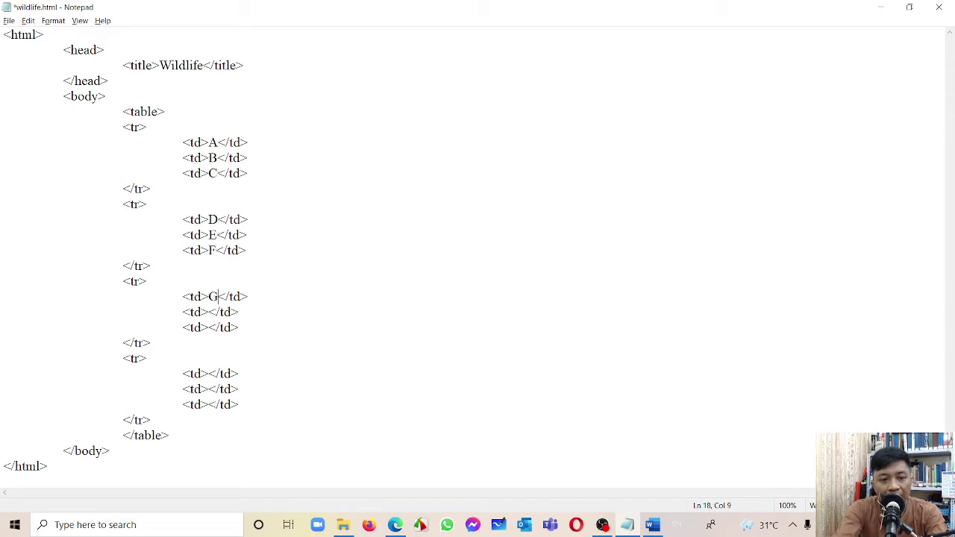
left_click(209, 312)
type("H")
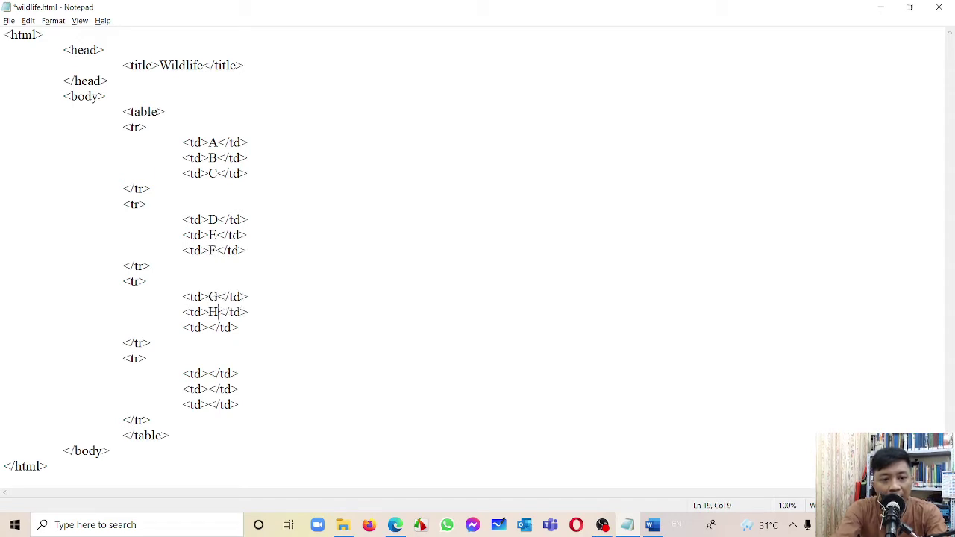
left_click(209, 328)
type("I")
Step: Fill the fourth table row's three cells with J, K and L
left_click(209, 373)
type("J")
type("K")
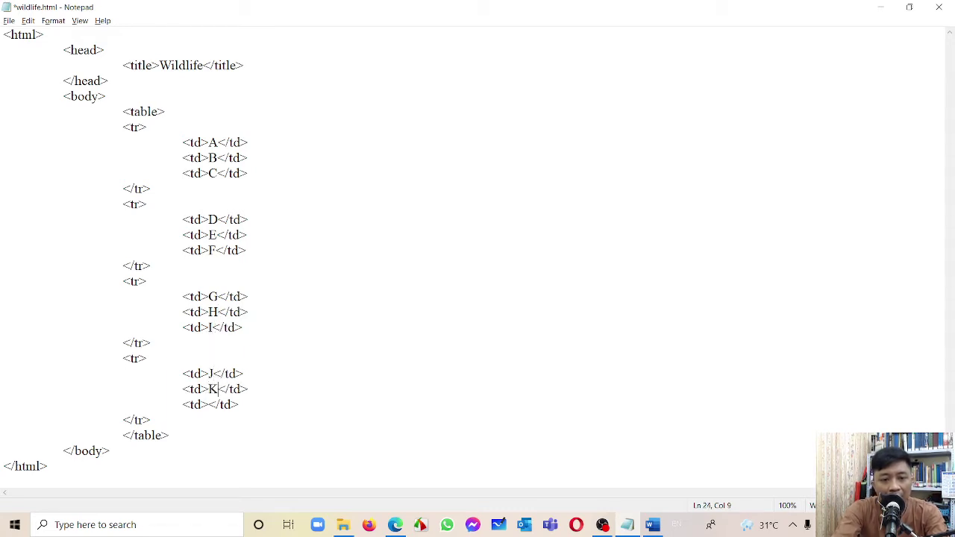
type("L")
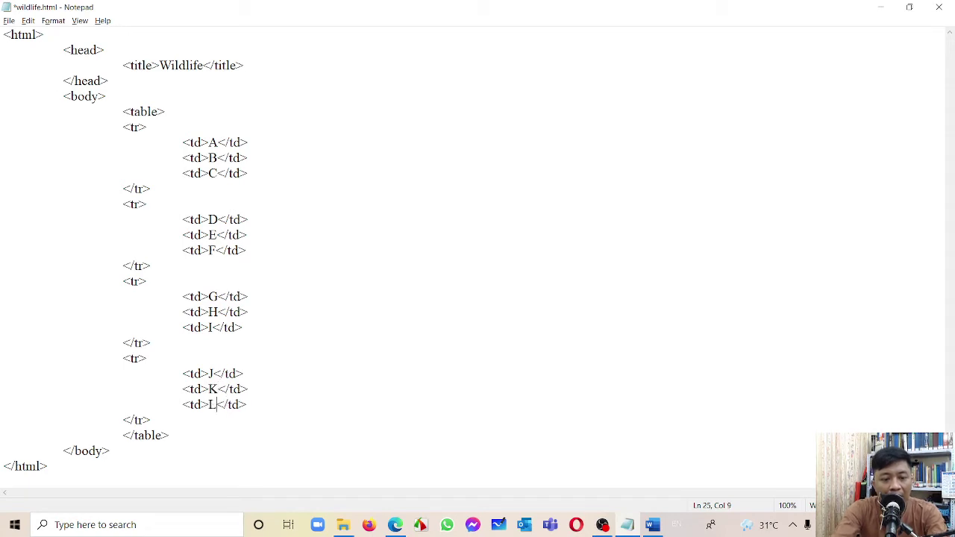
Step: Save the HTML file, then switch to Edge and reload the Wildlife page to check the table letters
key("ctrl+s")
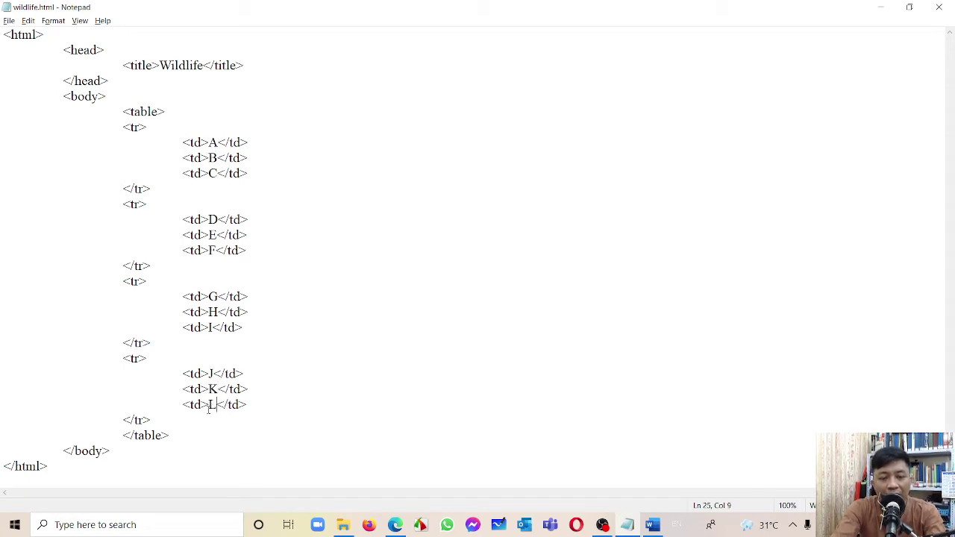
key("alt+Tab")
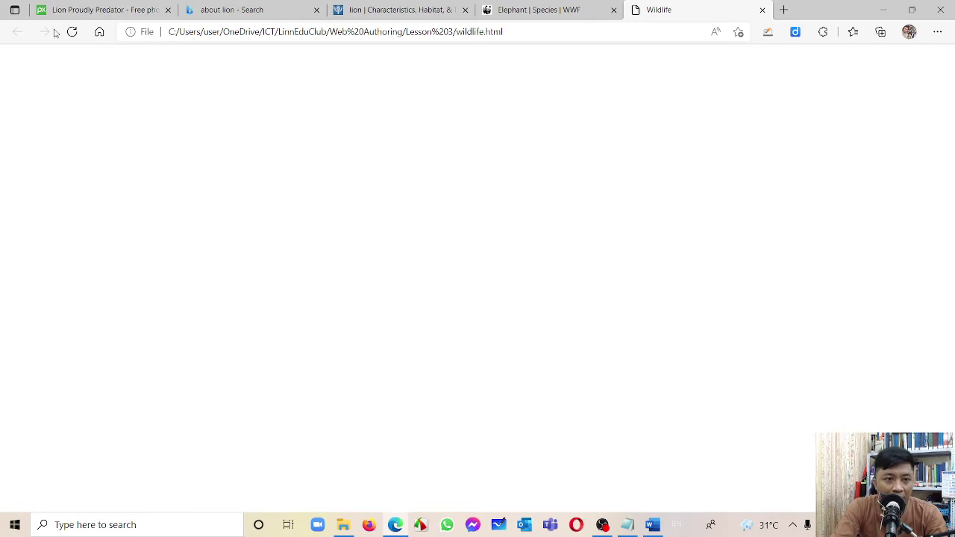
left_click(72, 32)
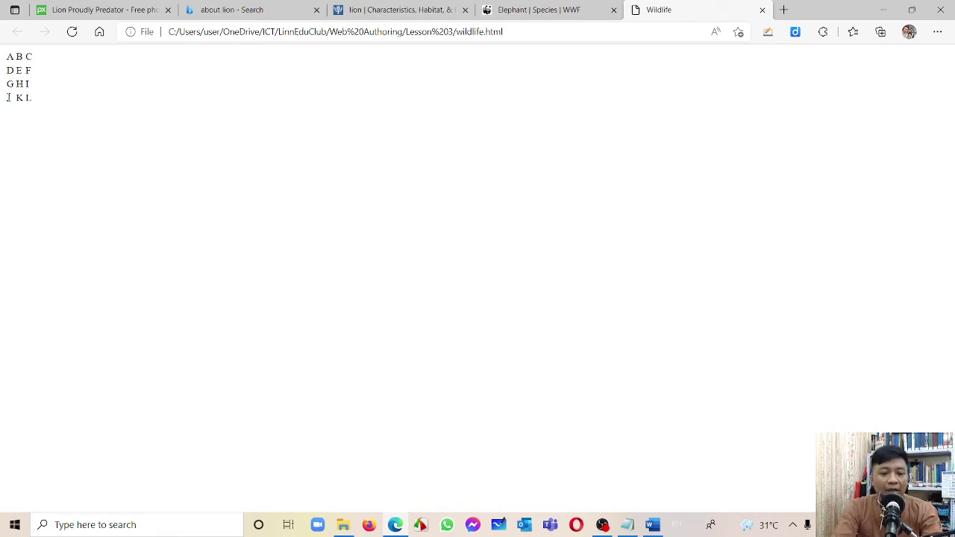
Step: Switch back to Notepad, add the attribute border=1 to the opening table tag and save the file
key("alt+Tab")
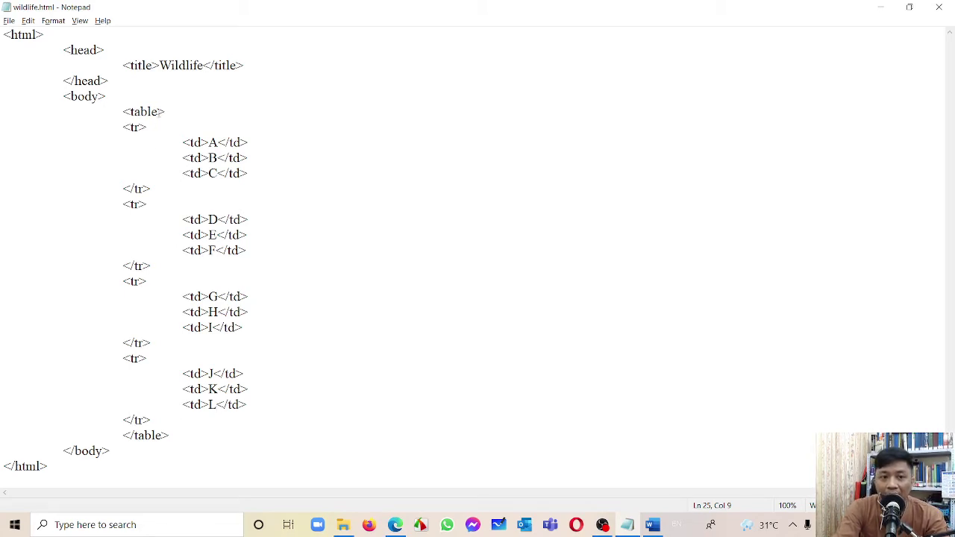
left_click(163, 111)
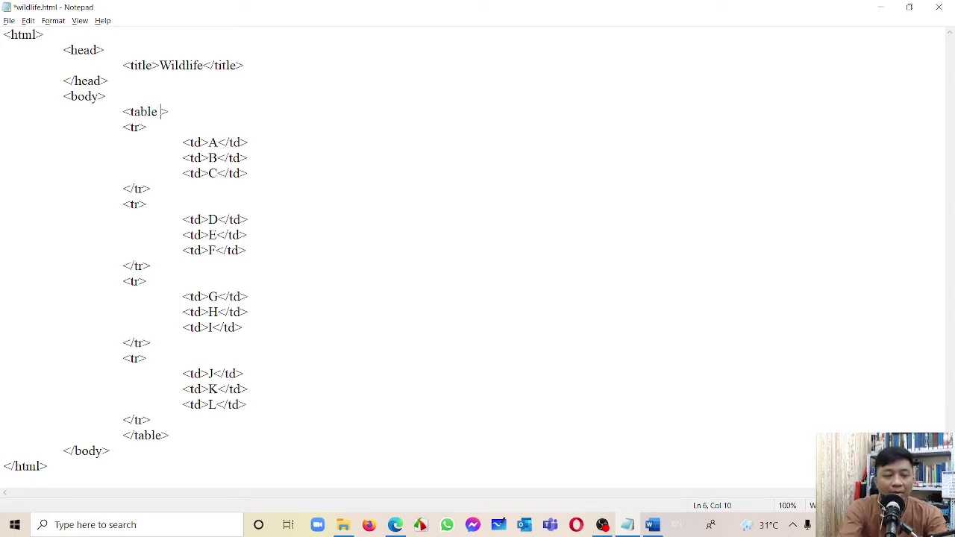
type("border=")
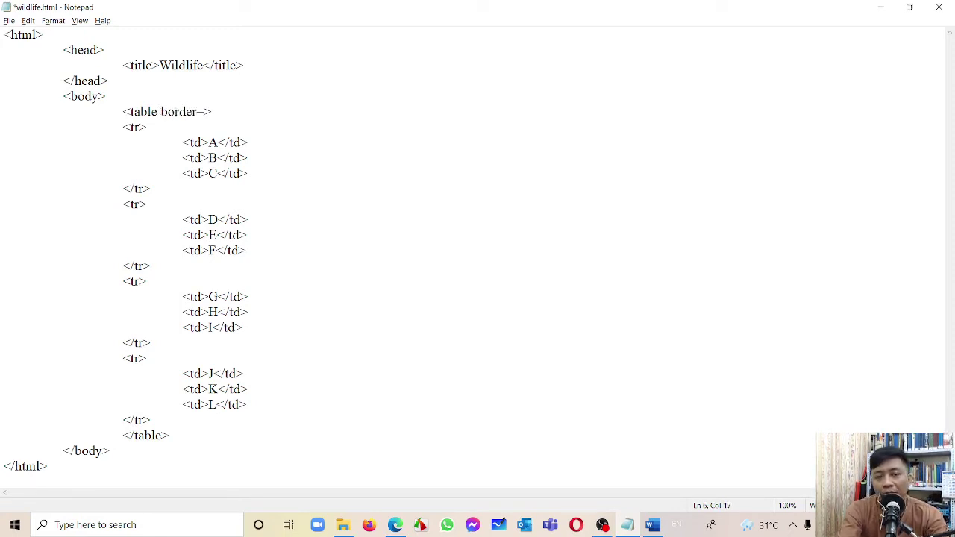
type("1")
key("ctrl+s")
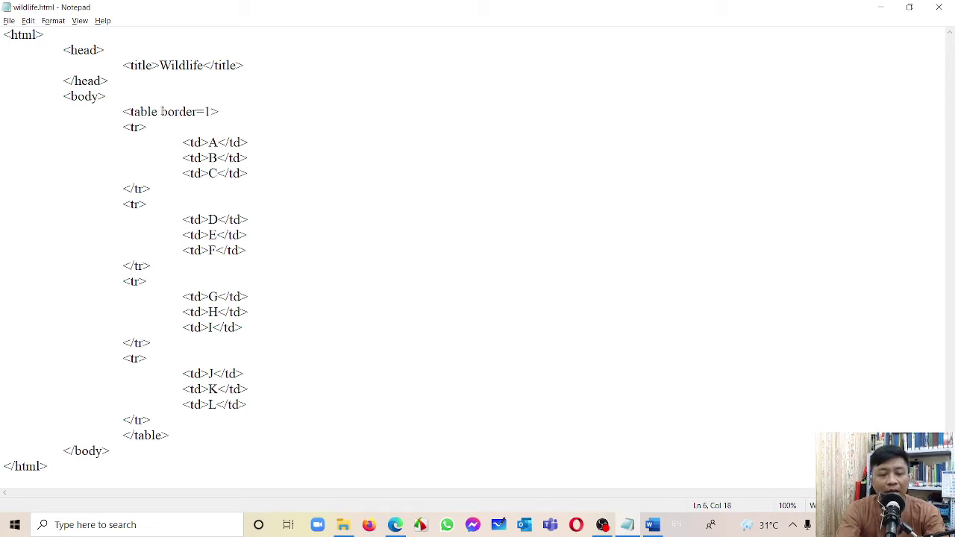